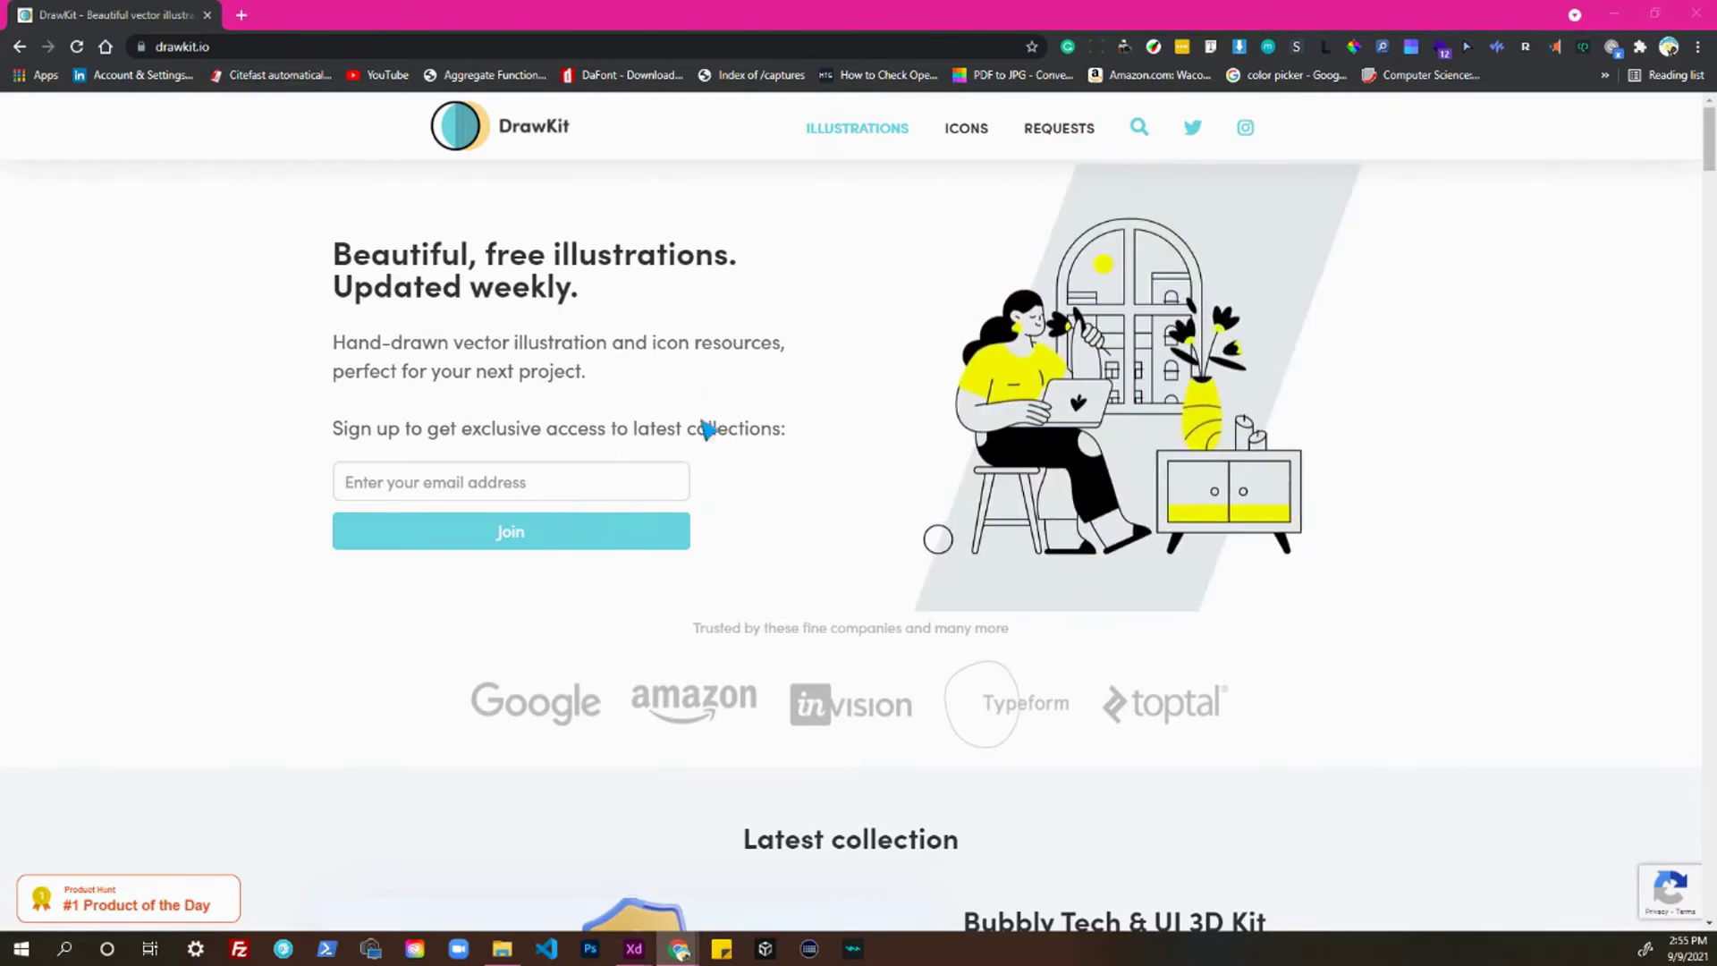
- Open the DrawKit Illustrations page and skim through its collections
scroll(427, 471, "down", 2)
scroll(510, 509, "down", 1)
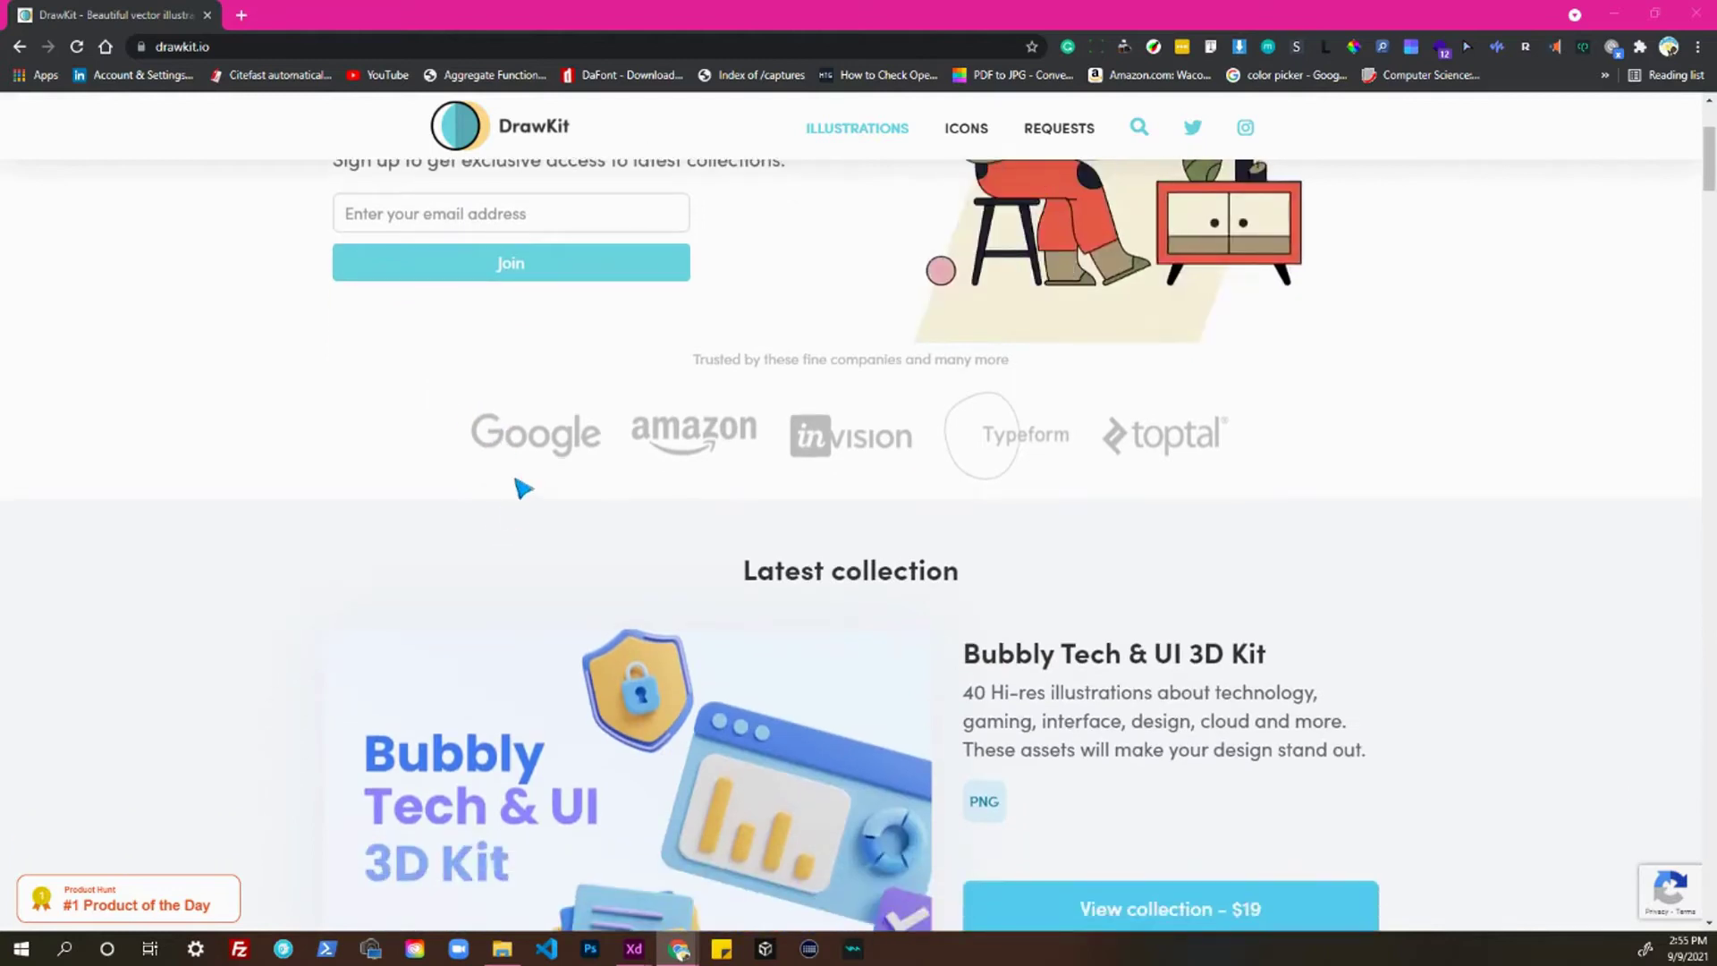
scroll(522, 488, "up", 3)
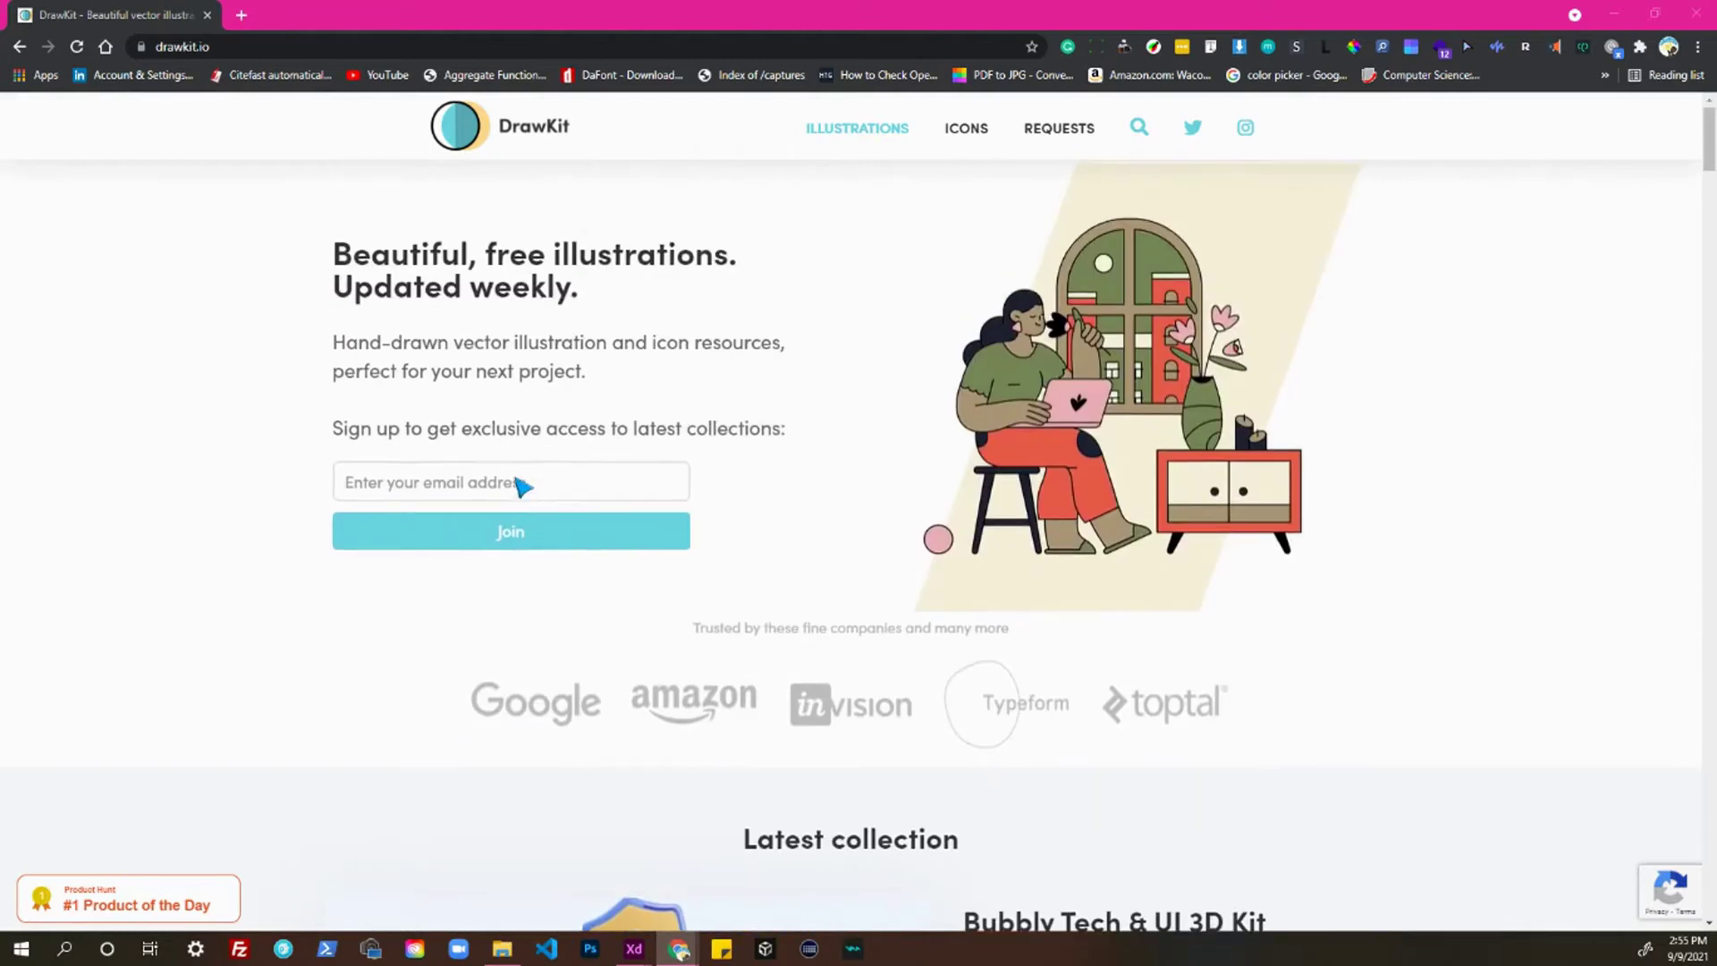
left_click(867, 134)
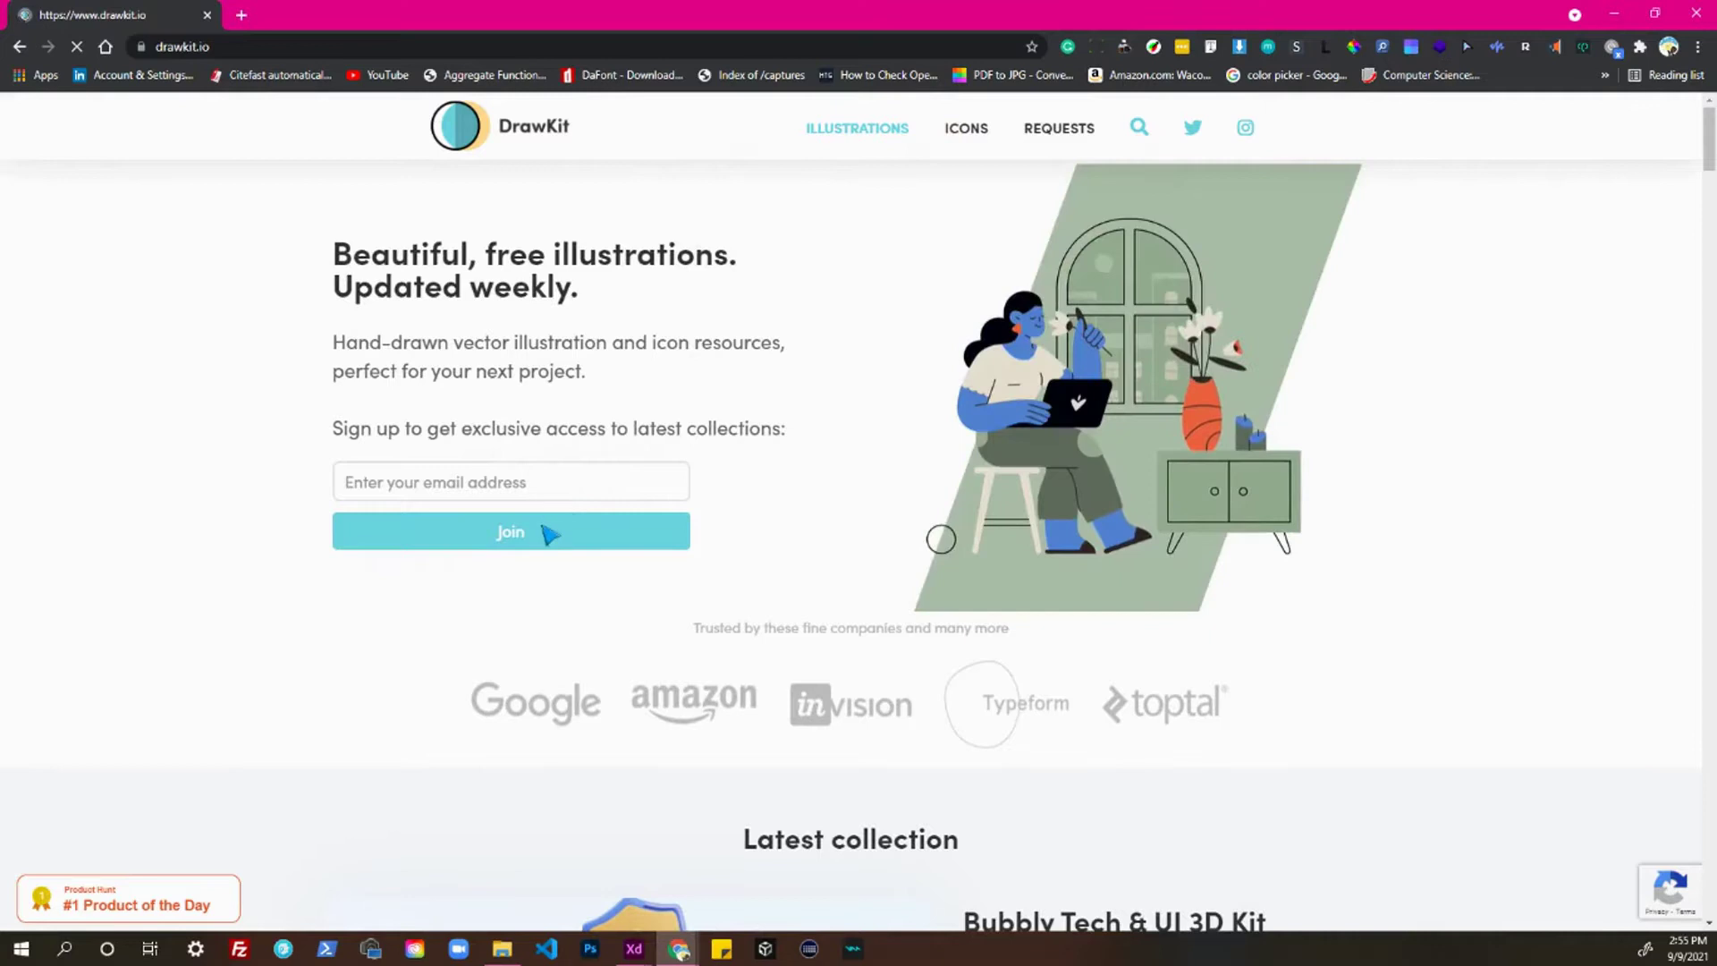
scroll(544, 501, "down", 8)
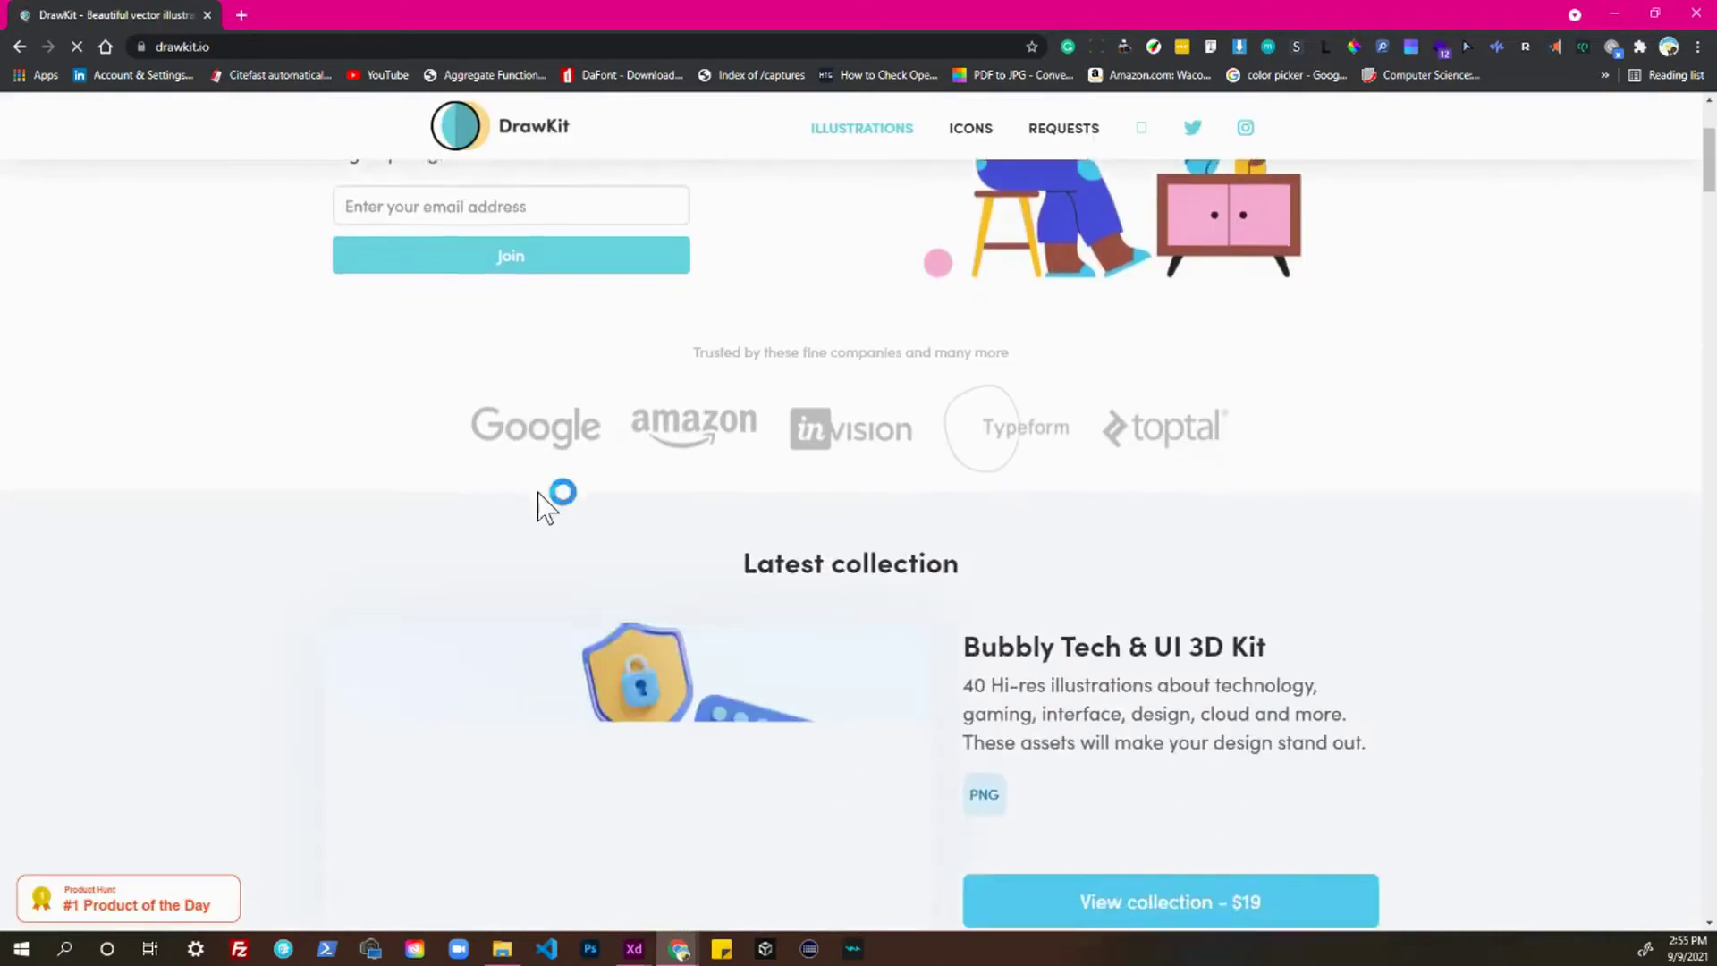
scroll(581, 515, "down", 9)
scroll(644, 530, "up", 8)
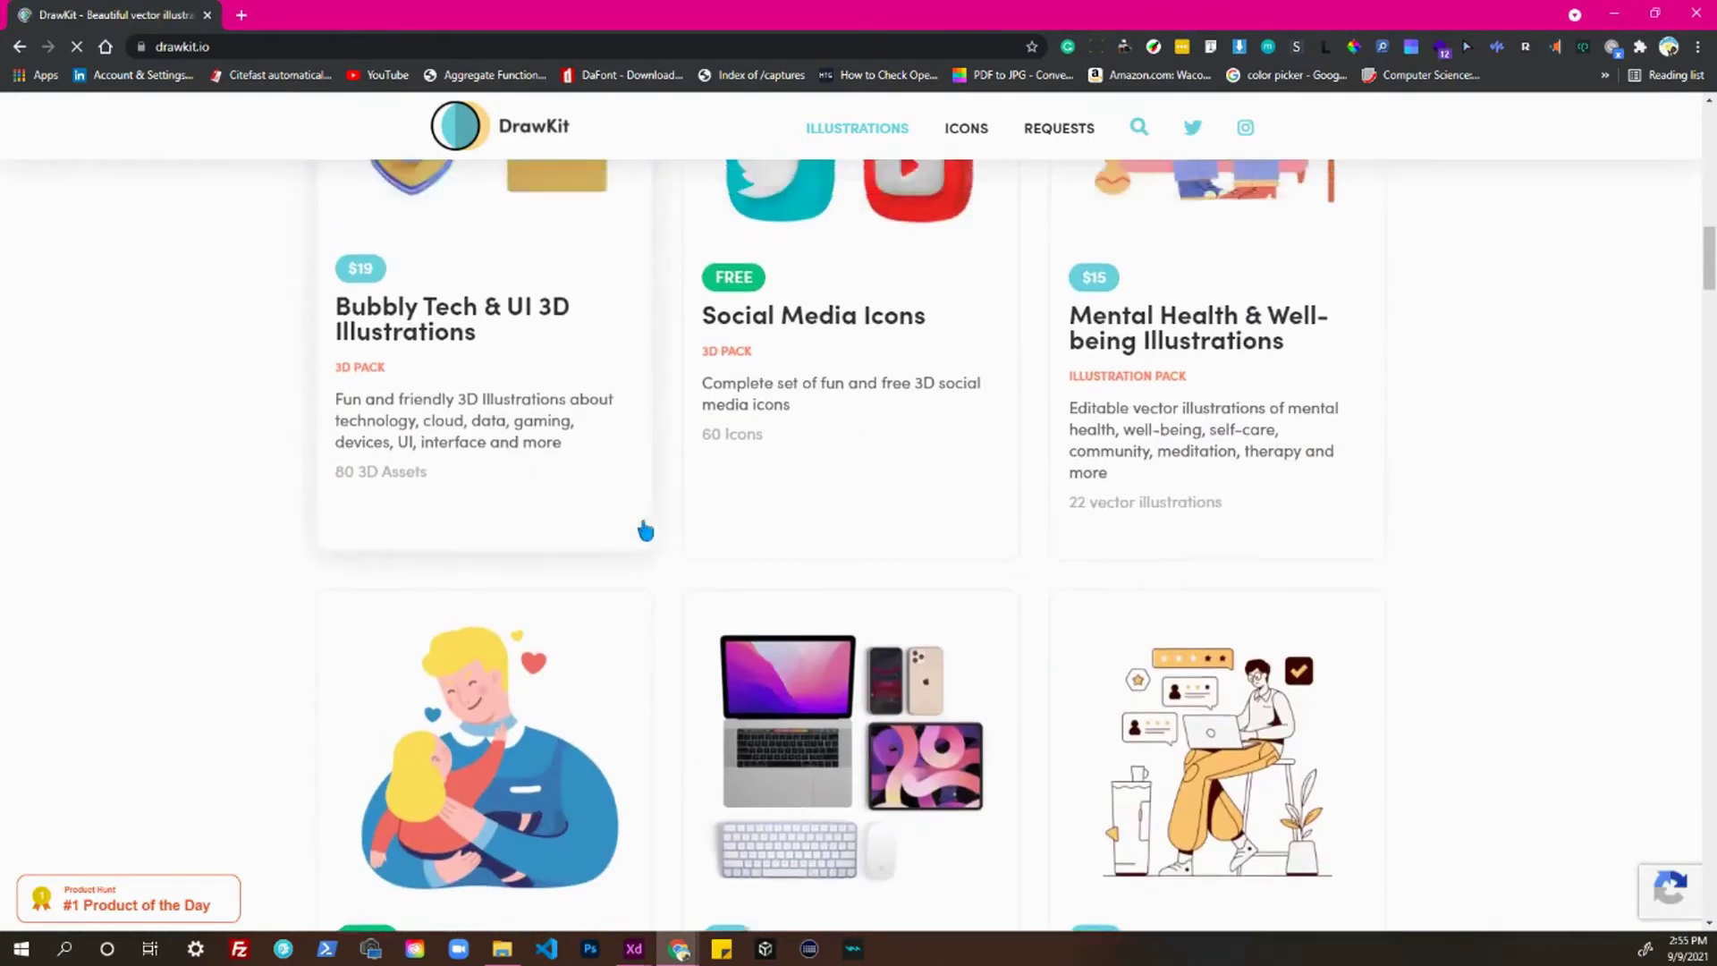
scroll(645, 531, "up", 8)
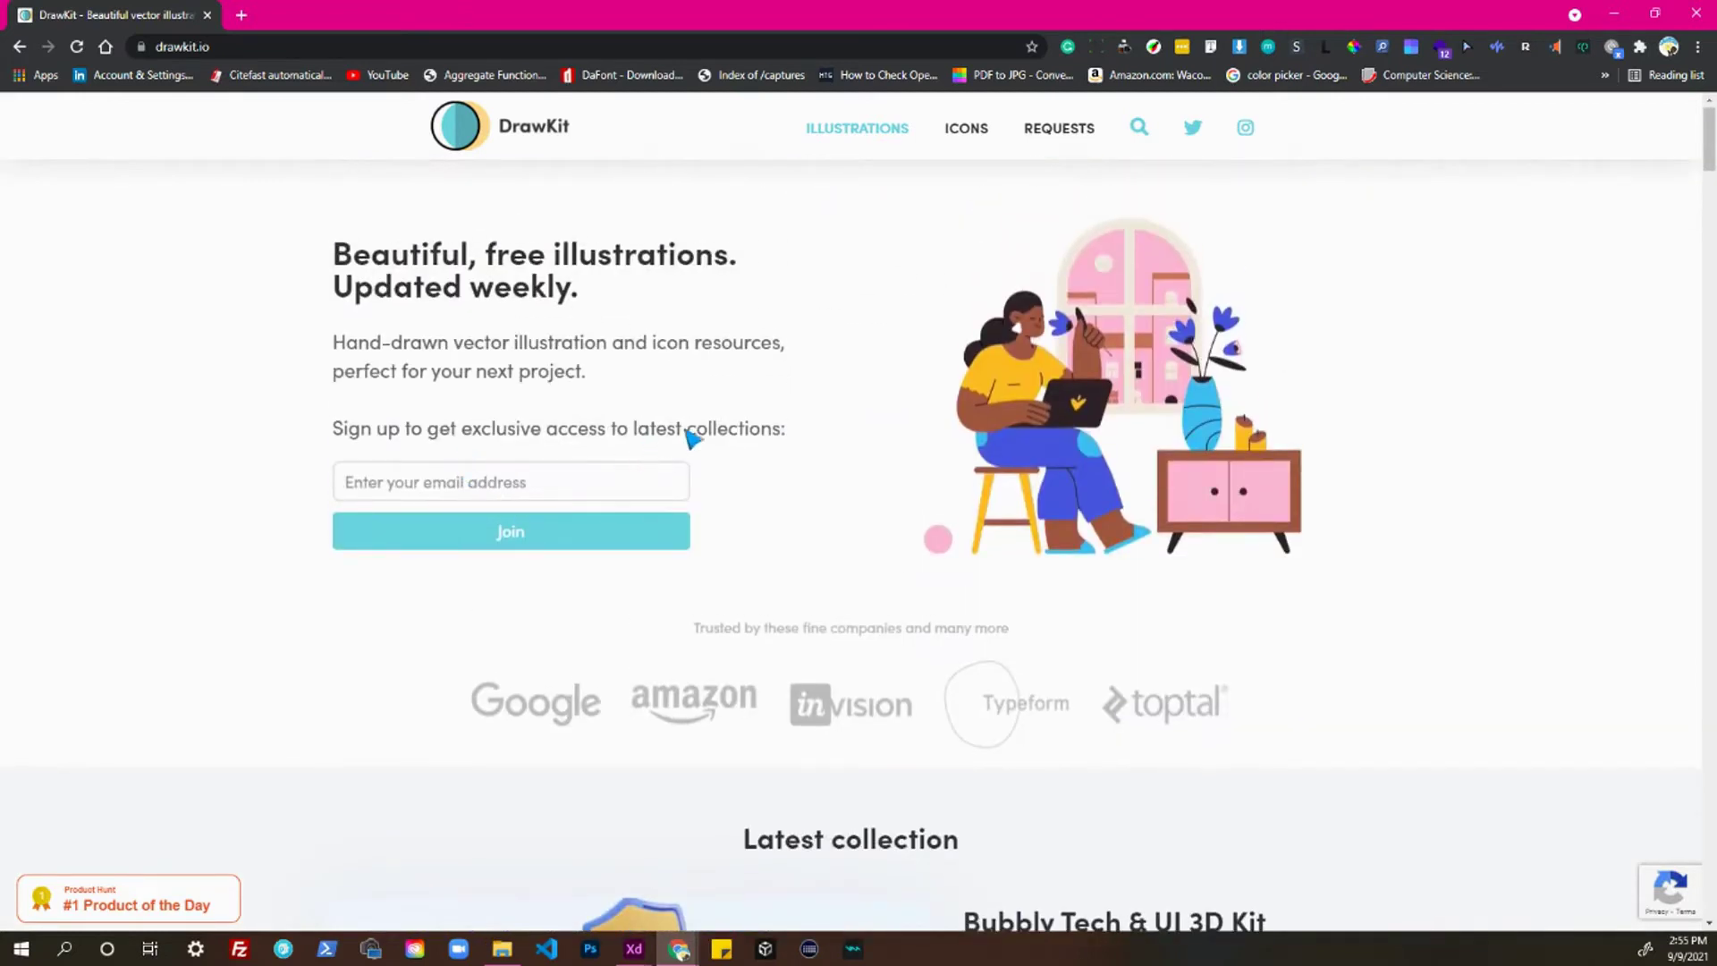
- Examine the DrawKit collections for free illustration packs, such as Digital Marketing Illustrations
scroll(775, 506, "down", 7)
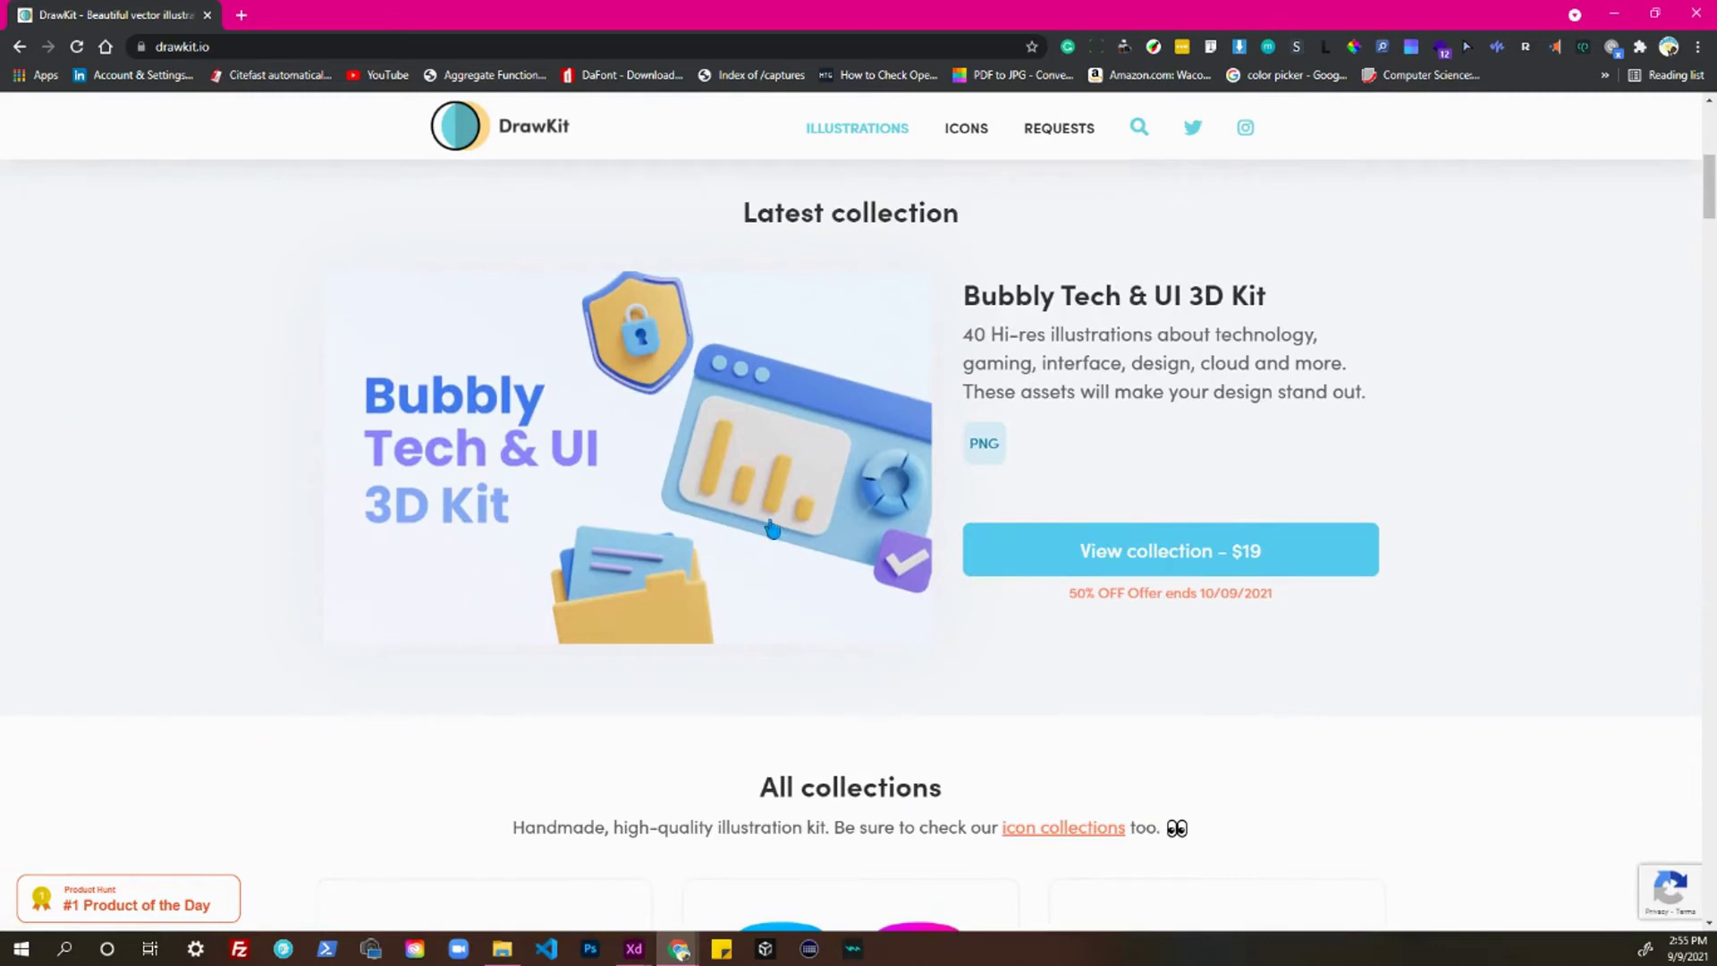
scroll(772, 528, "down", 8)
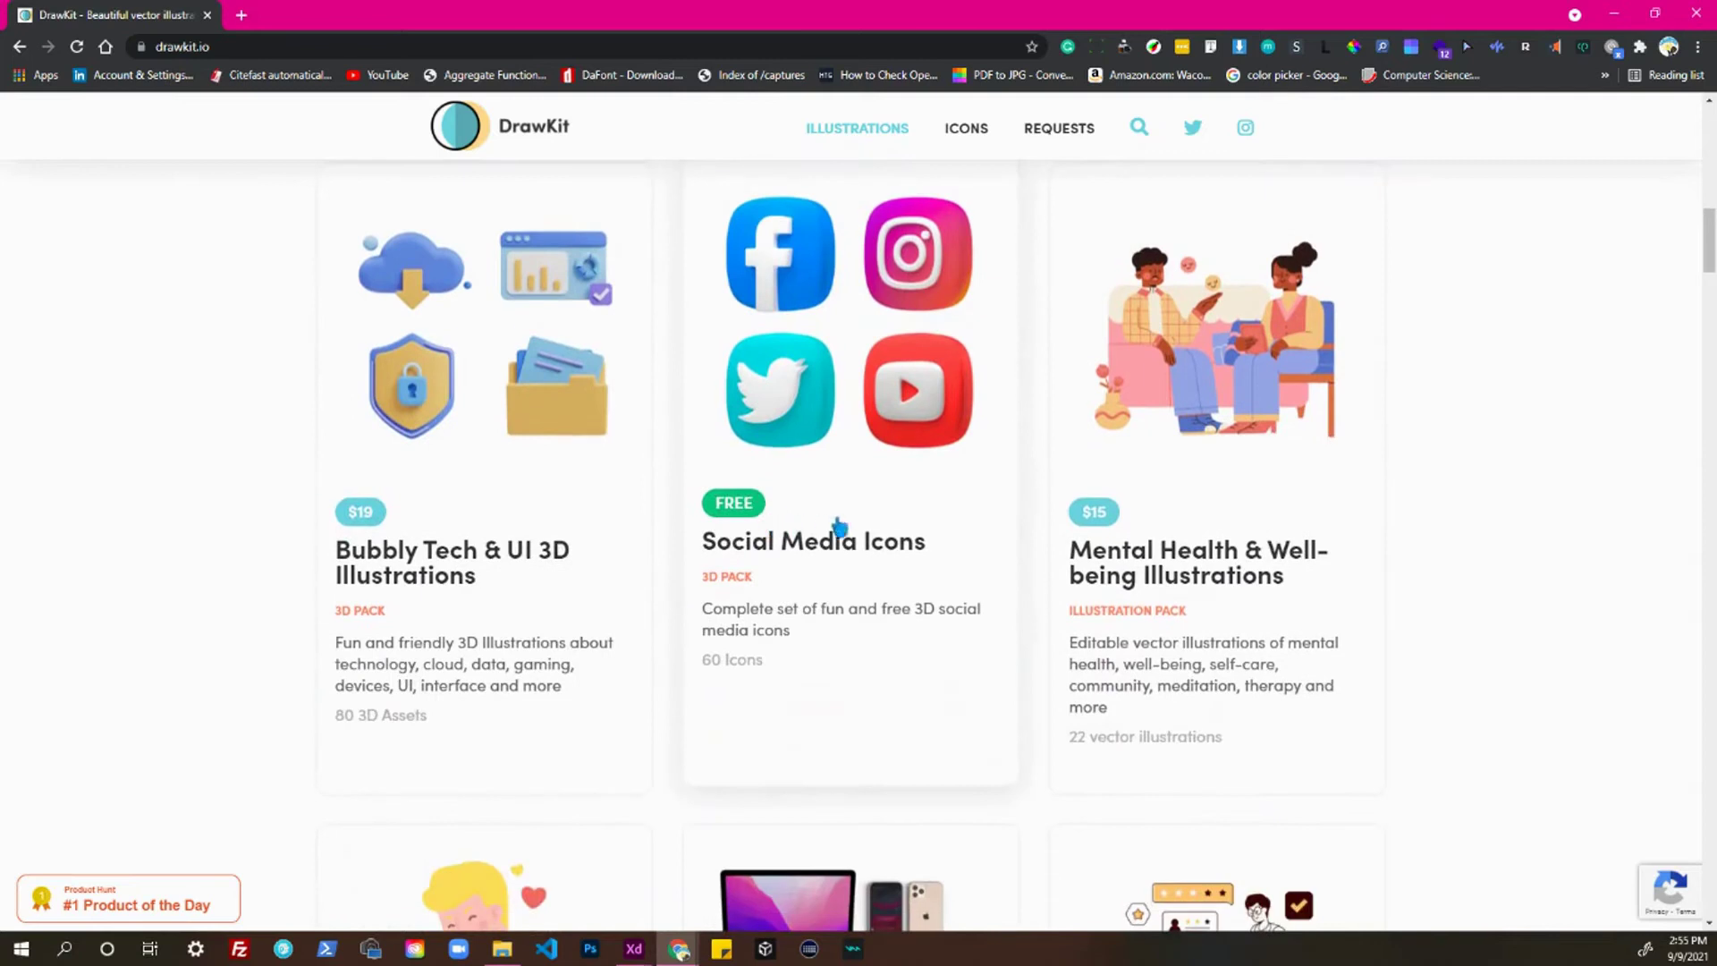
scroll(771, 528, "down", 5)
scroll(703, 505, "down", 7)
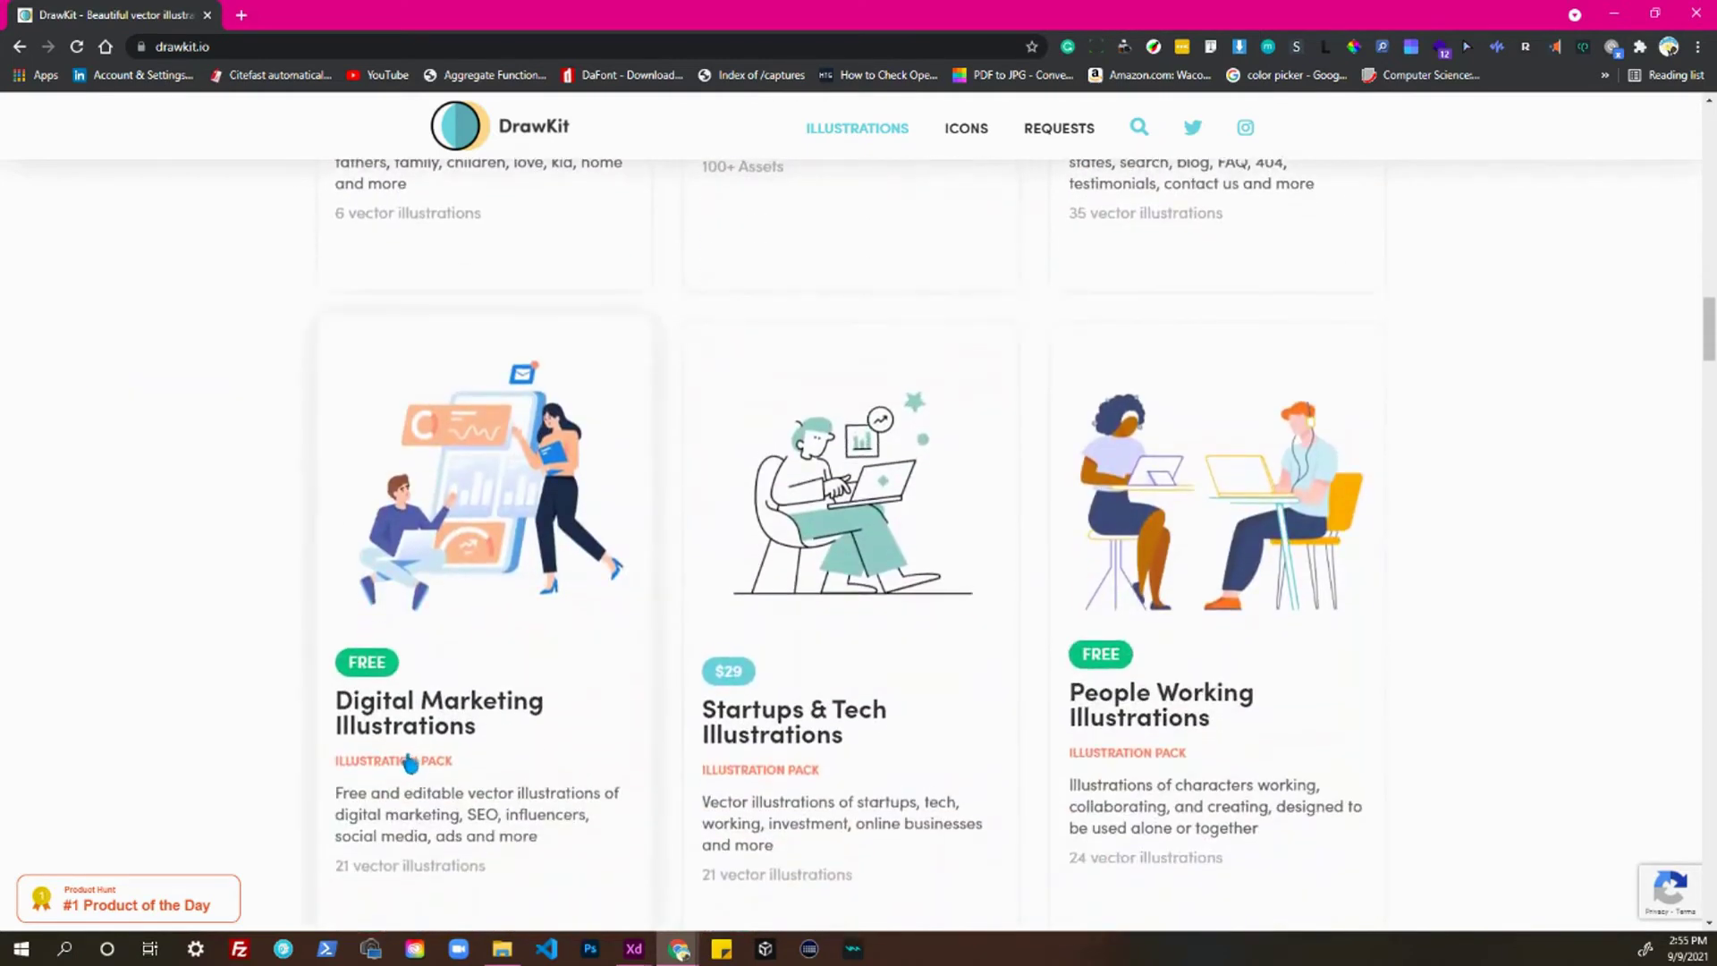
scroll(464, 728, "down", 1)
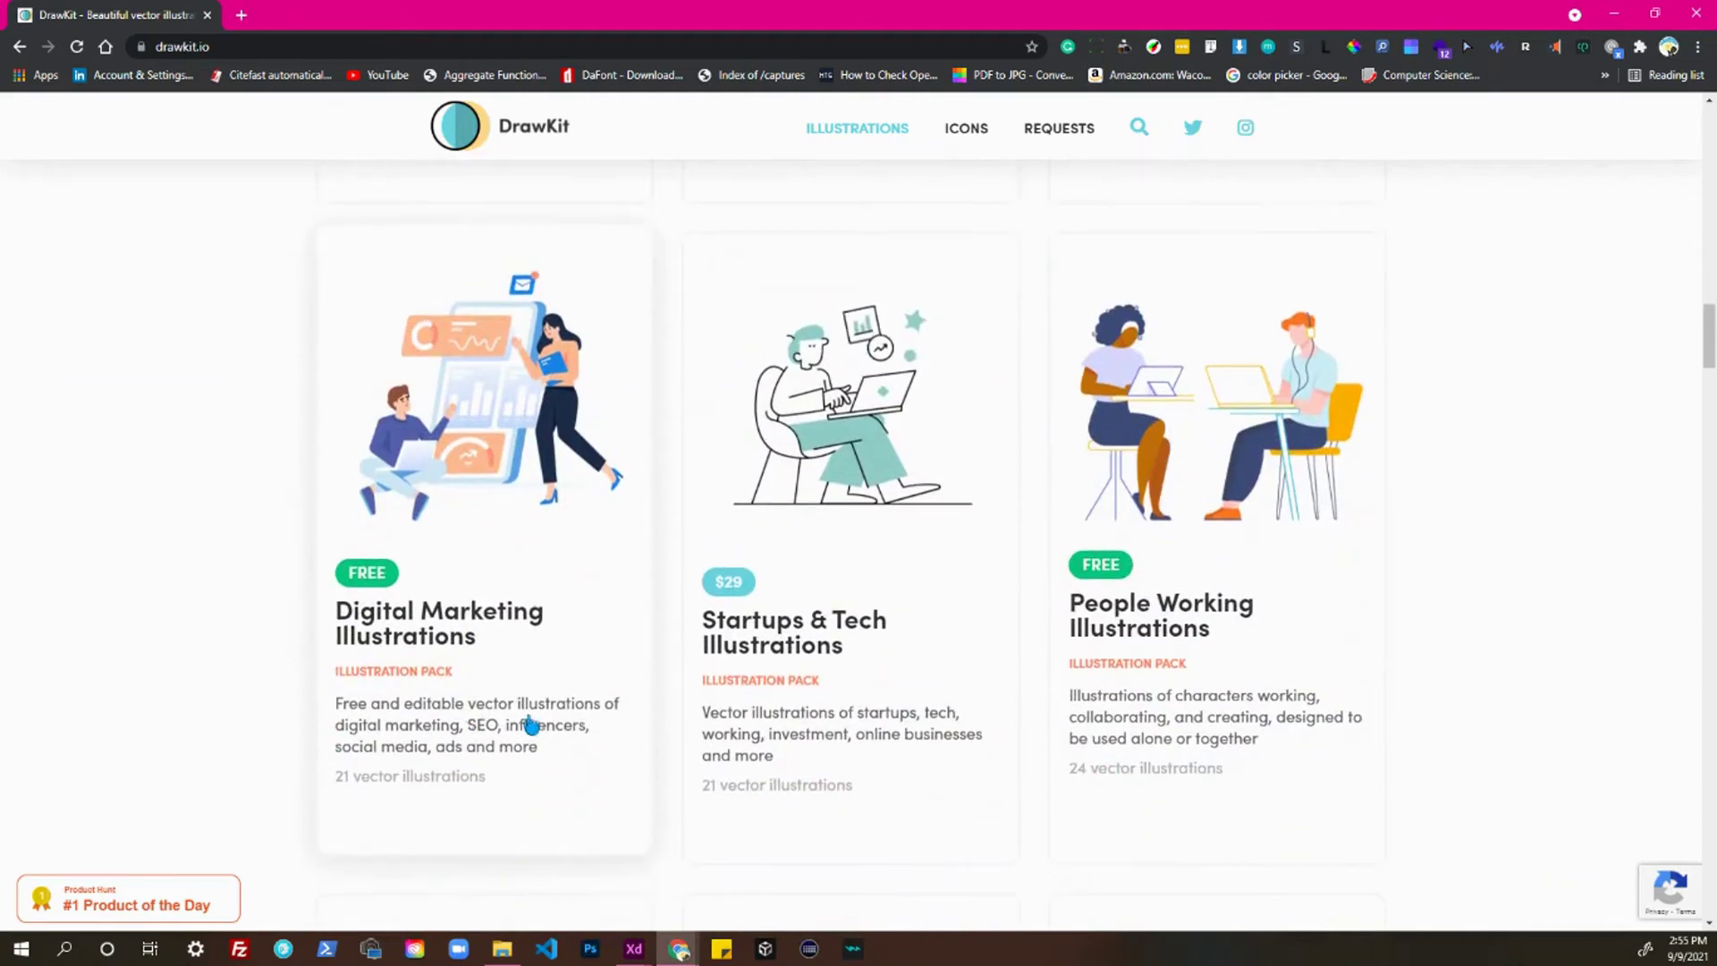
scroll(507, 585, "down", 2)
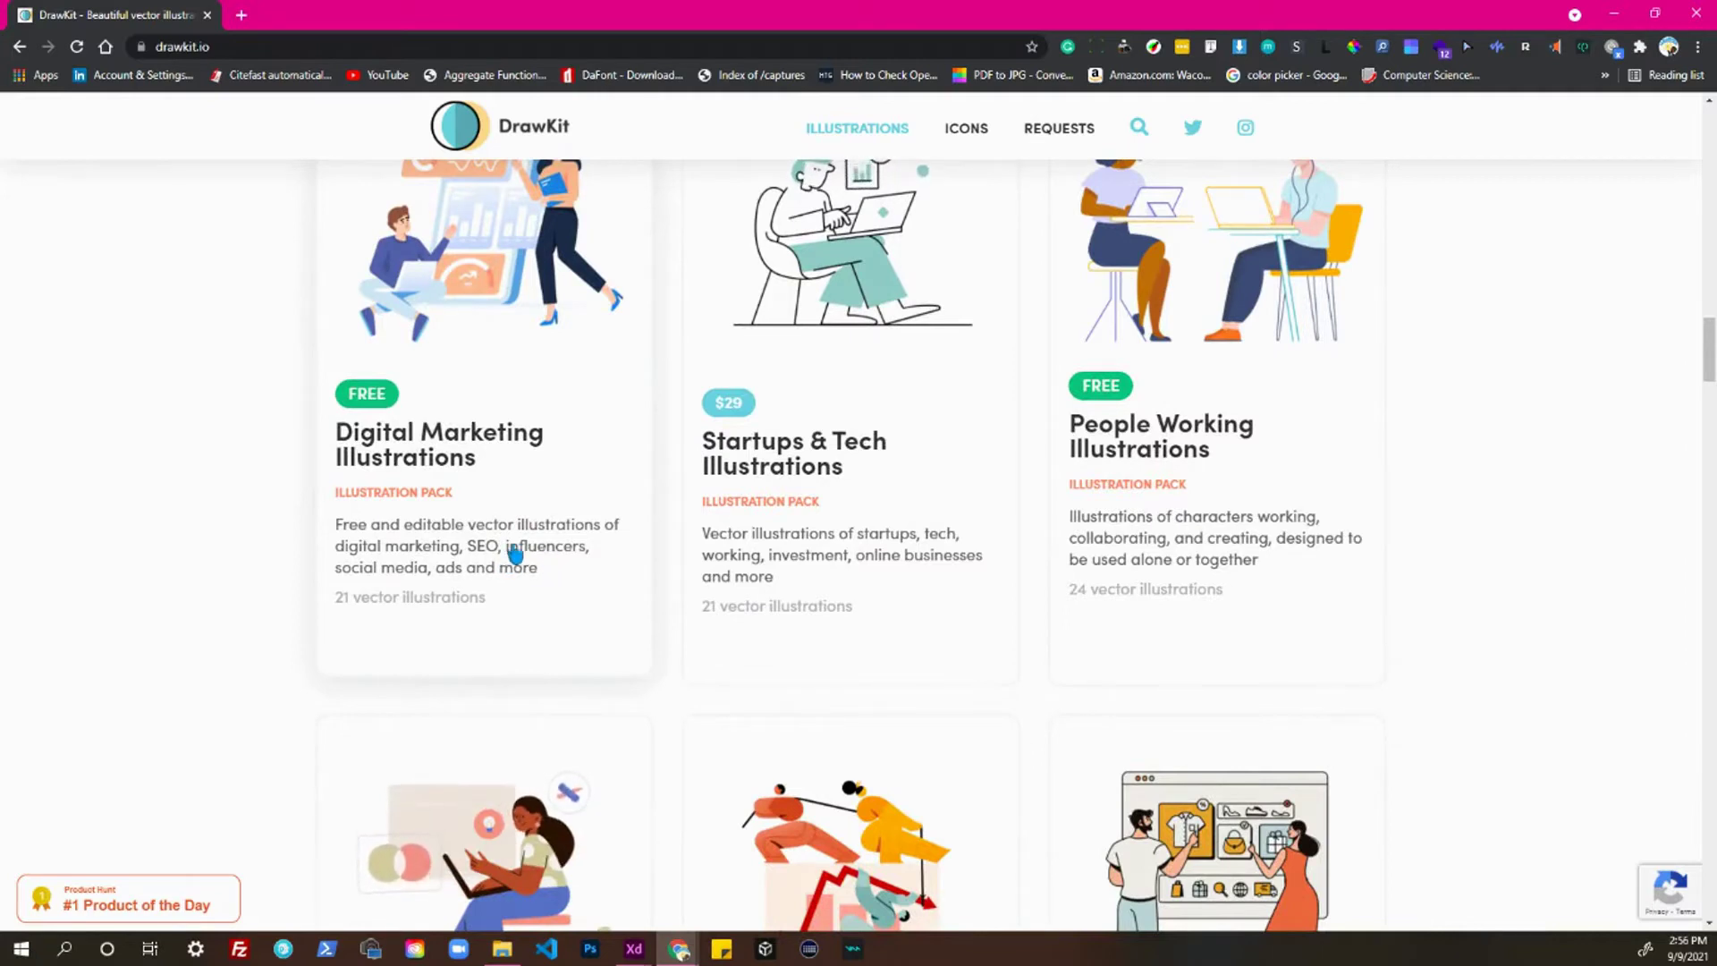
scroll(504, 536, "down", 1)
scroll(460, 403, "up", 2)
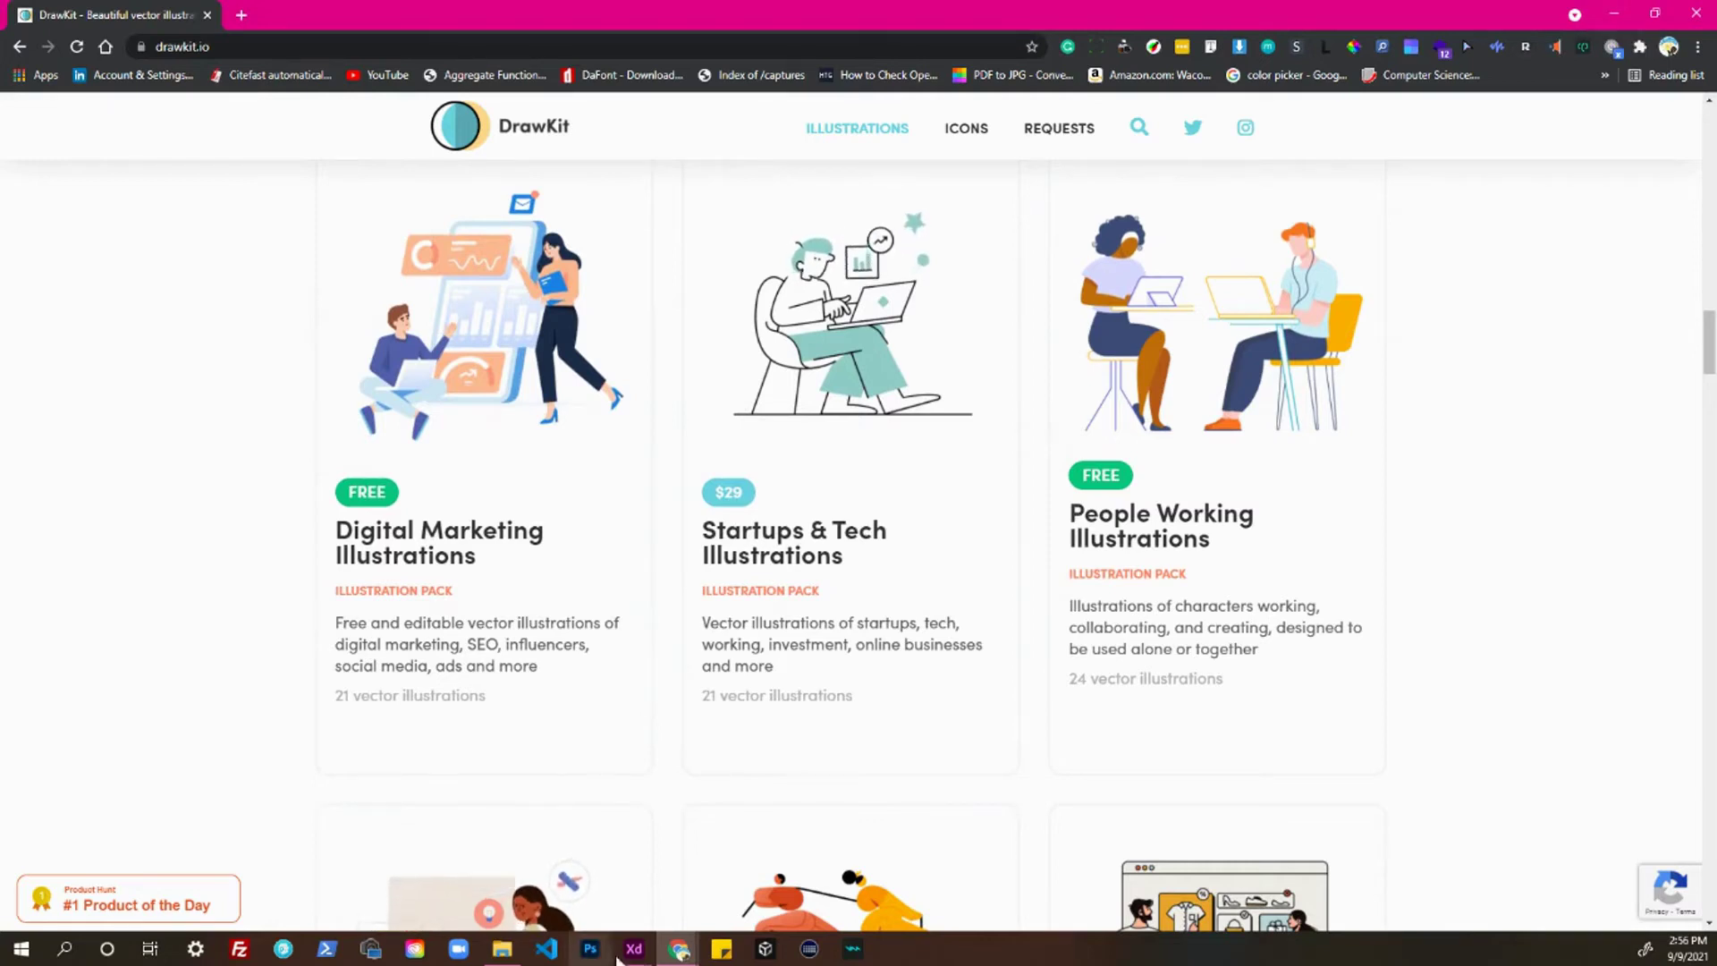
- Switch to the Adobe XD project and look over the illustration artwork and the blank Web 1920 artboard
mouse_move(634, 947)
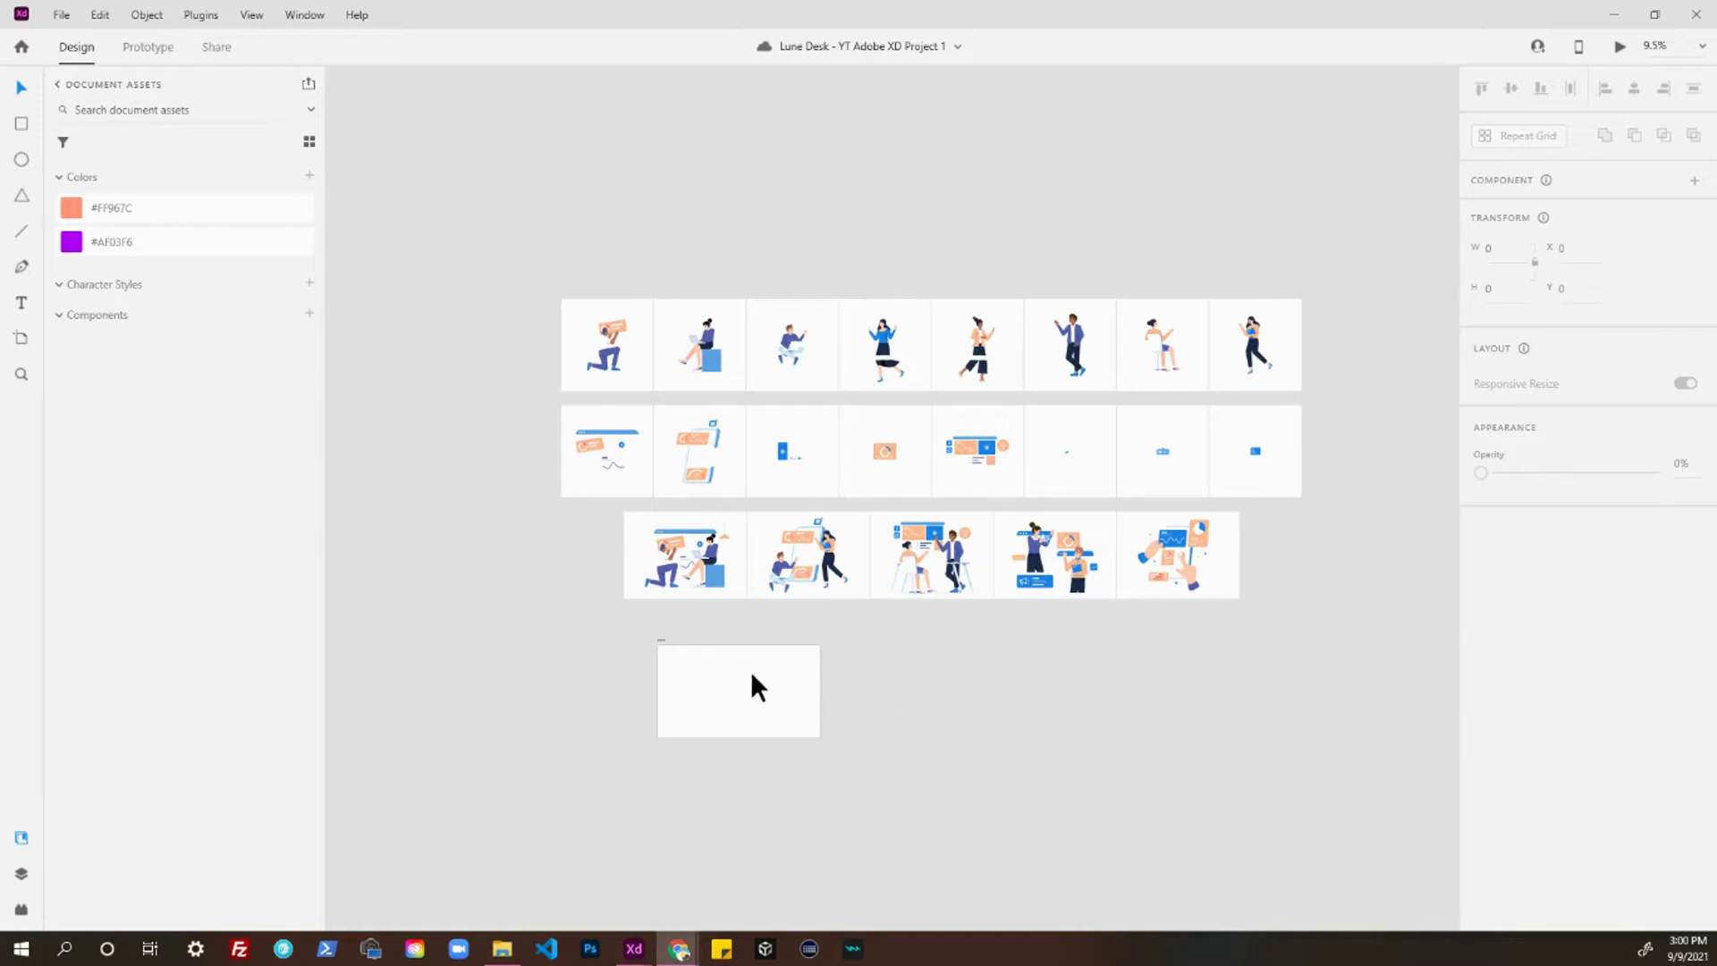
left_click(711, 666)
left_click(662, 677)
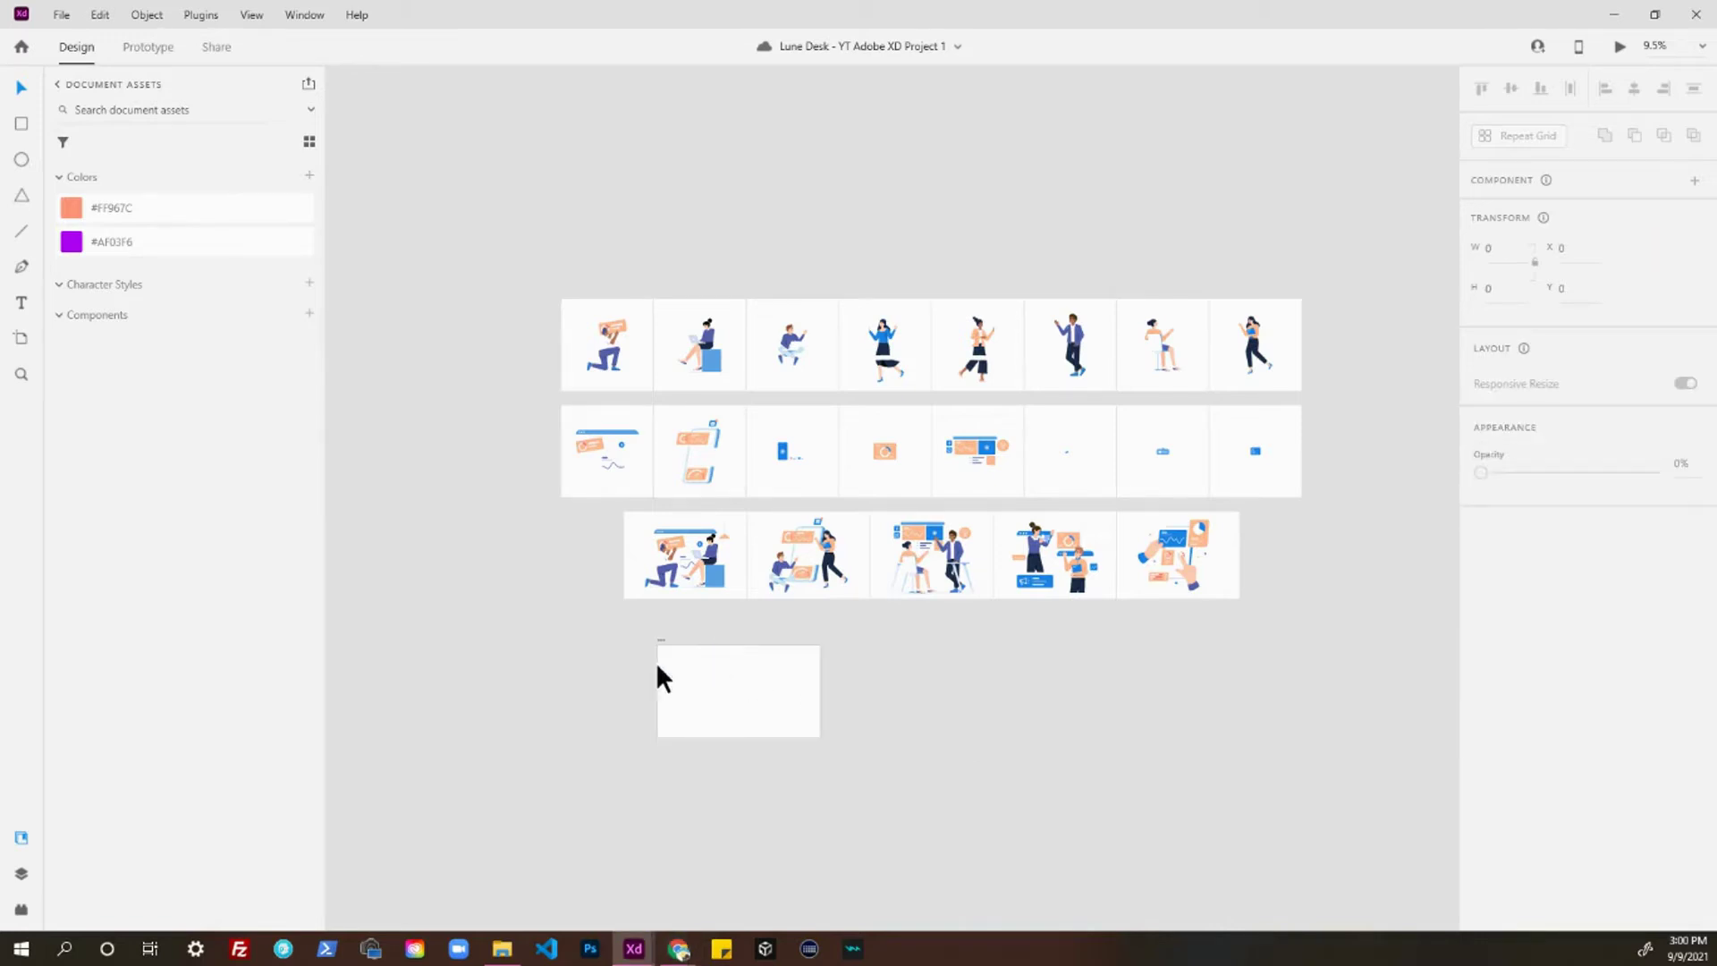
scroll(577, 685, "up", 5)
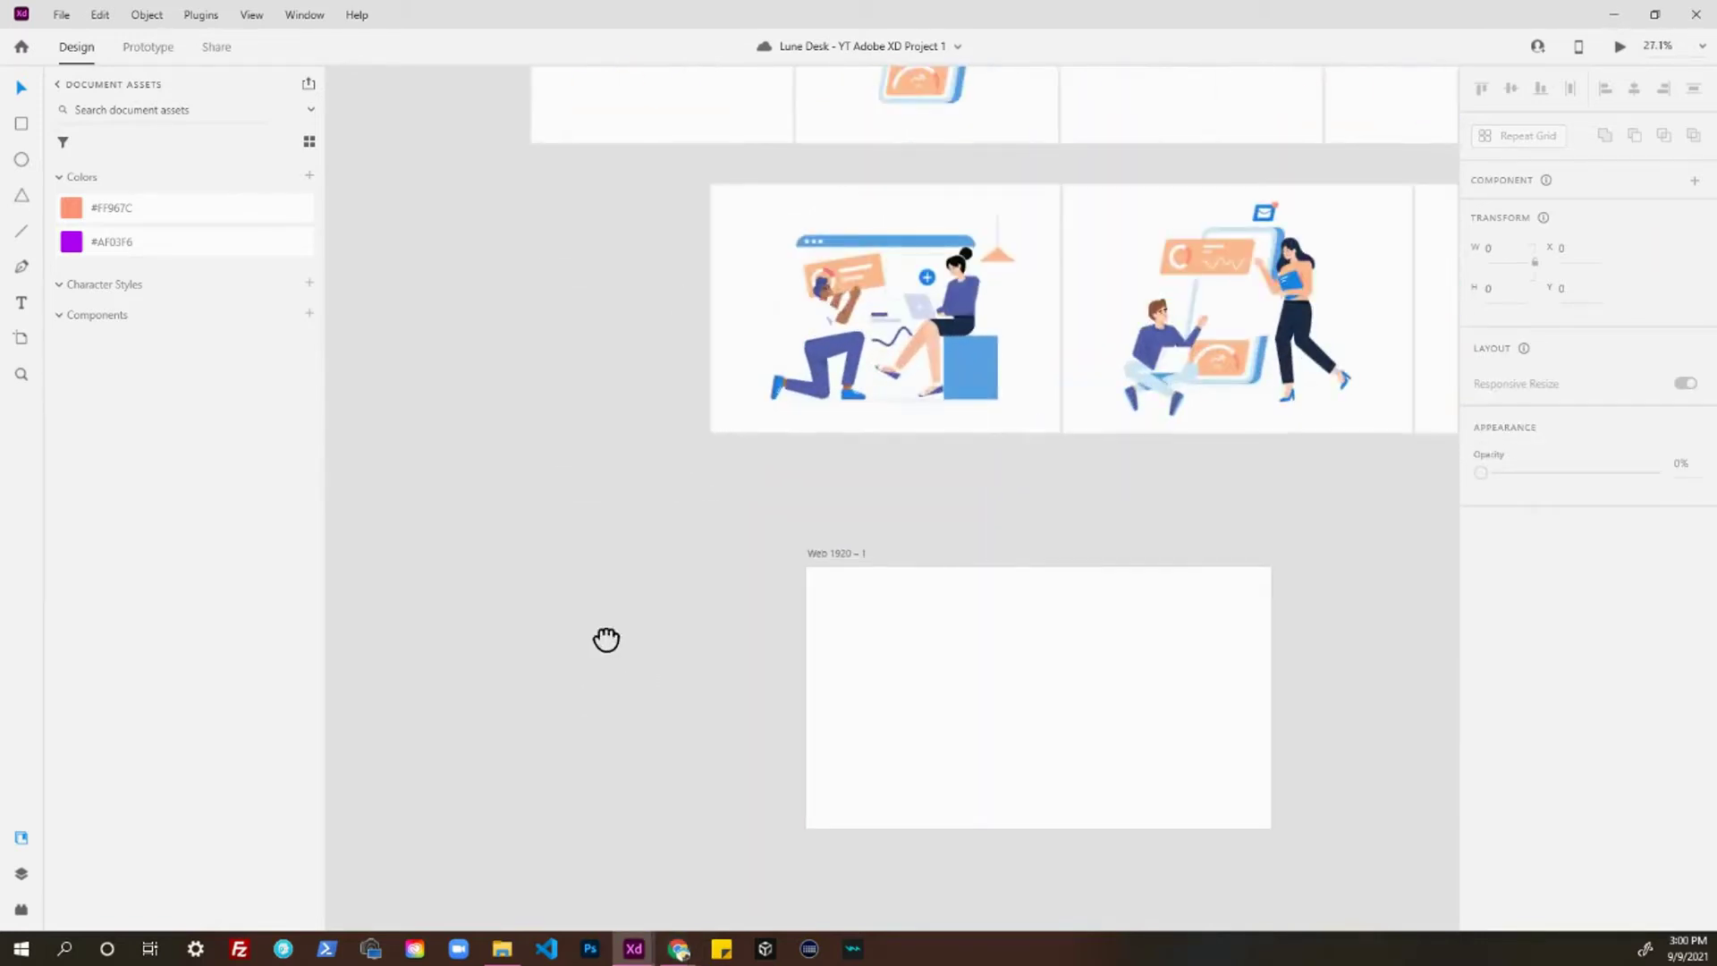
left_click_drag(605, 640, 491, 570)
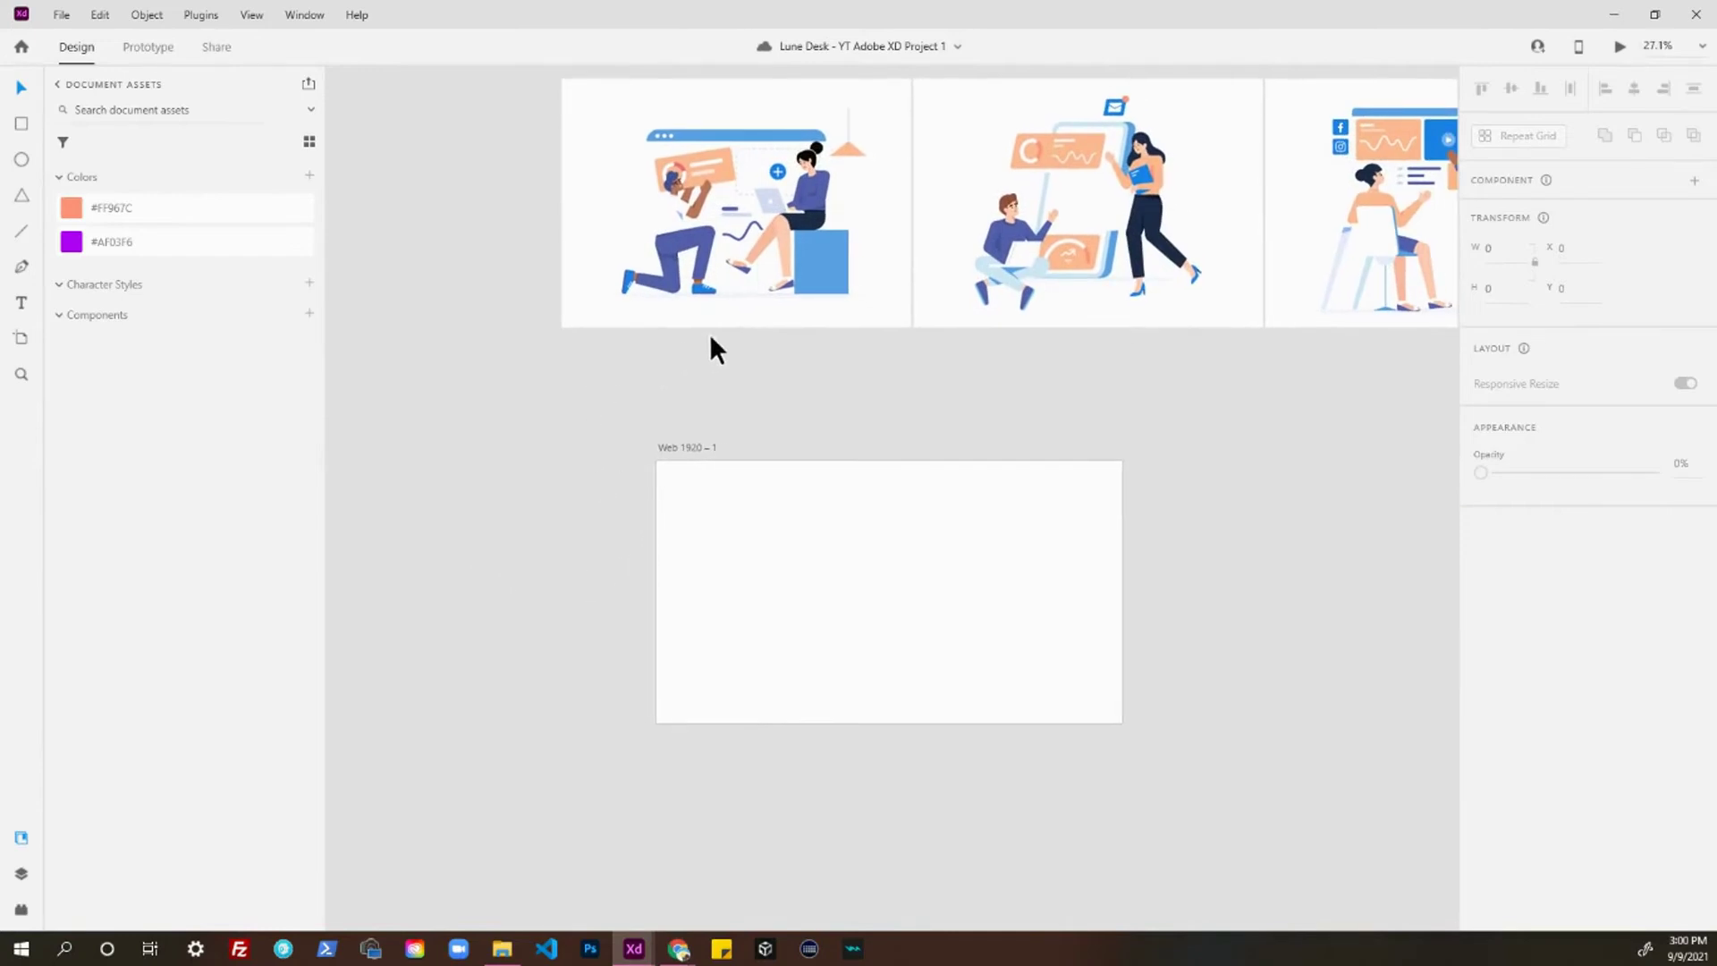
scroll(698, 339, "down", 3)
scroll(641, 362, "up", 2)
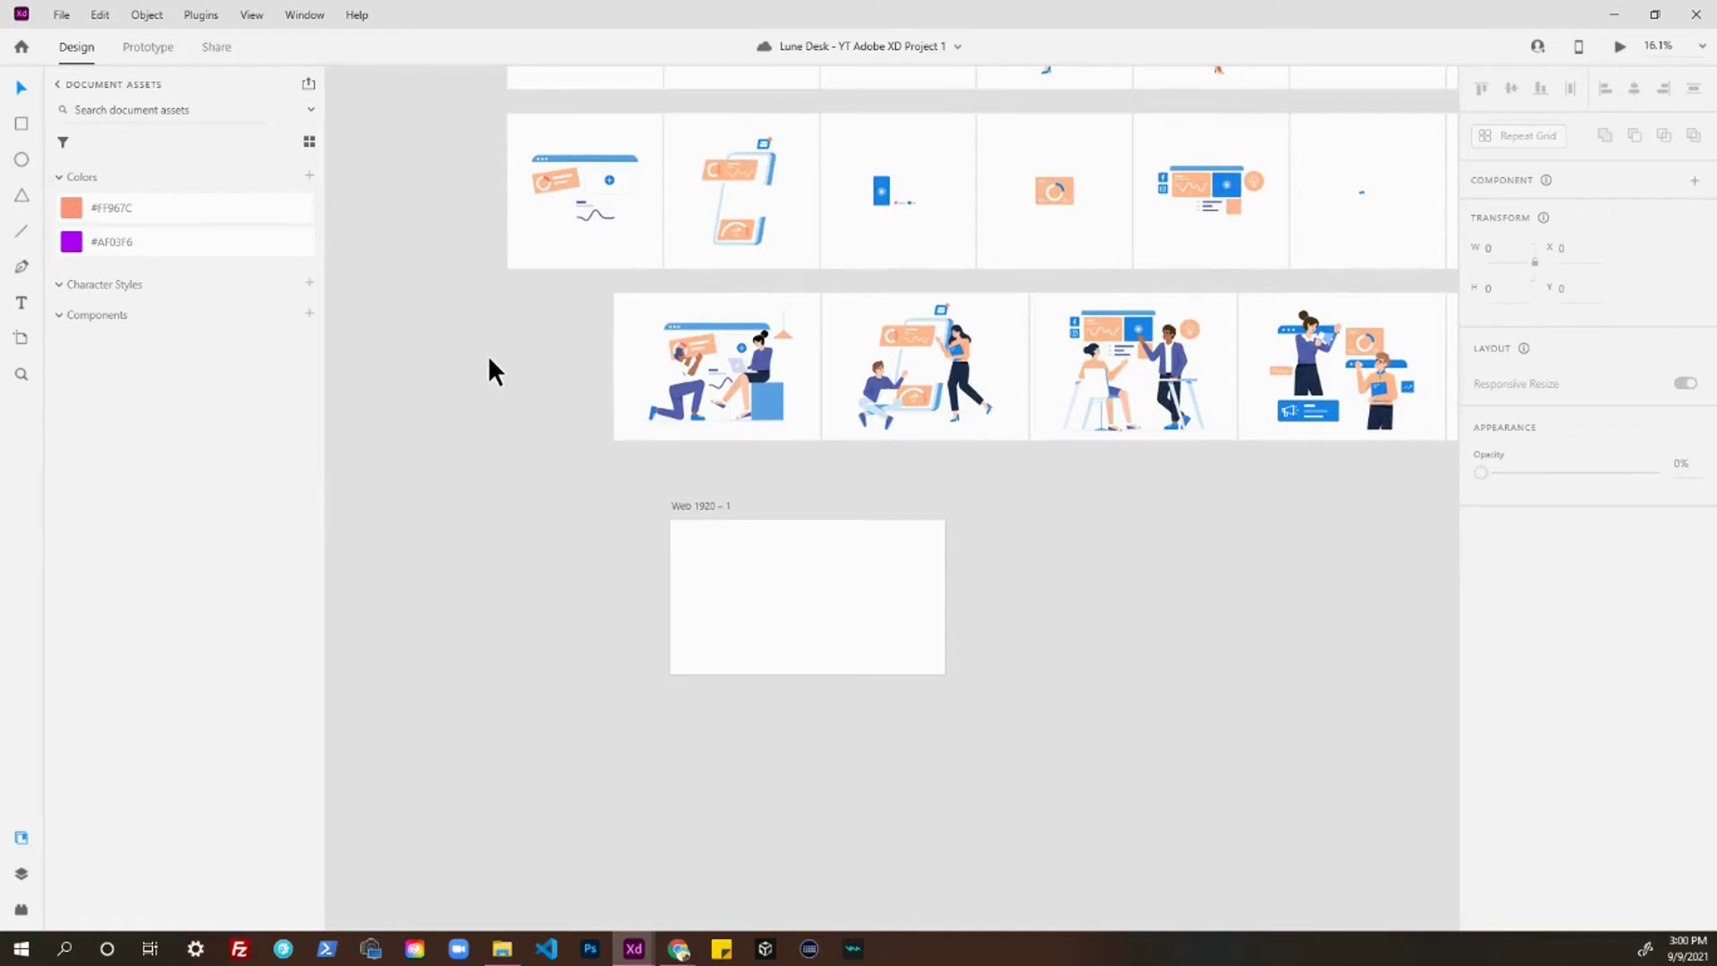
- Add all colours of the phone interface illustration in the second row to the document assets
left_click(170, 242)
left_click(188, 300)
left_click(693, 232)
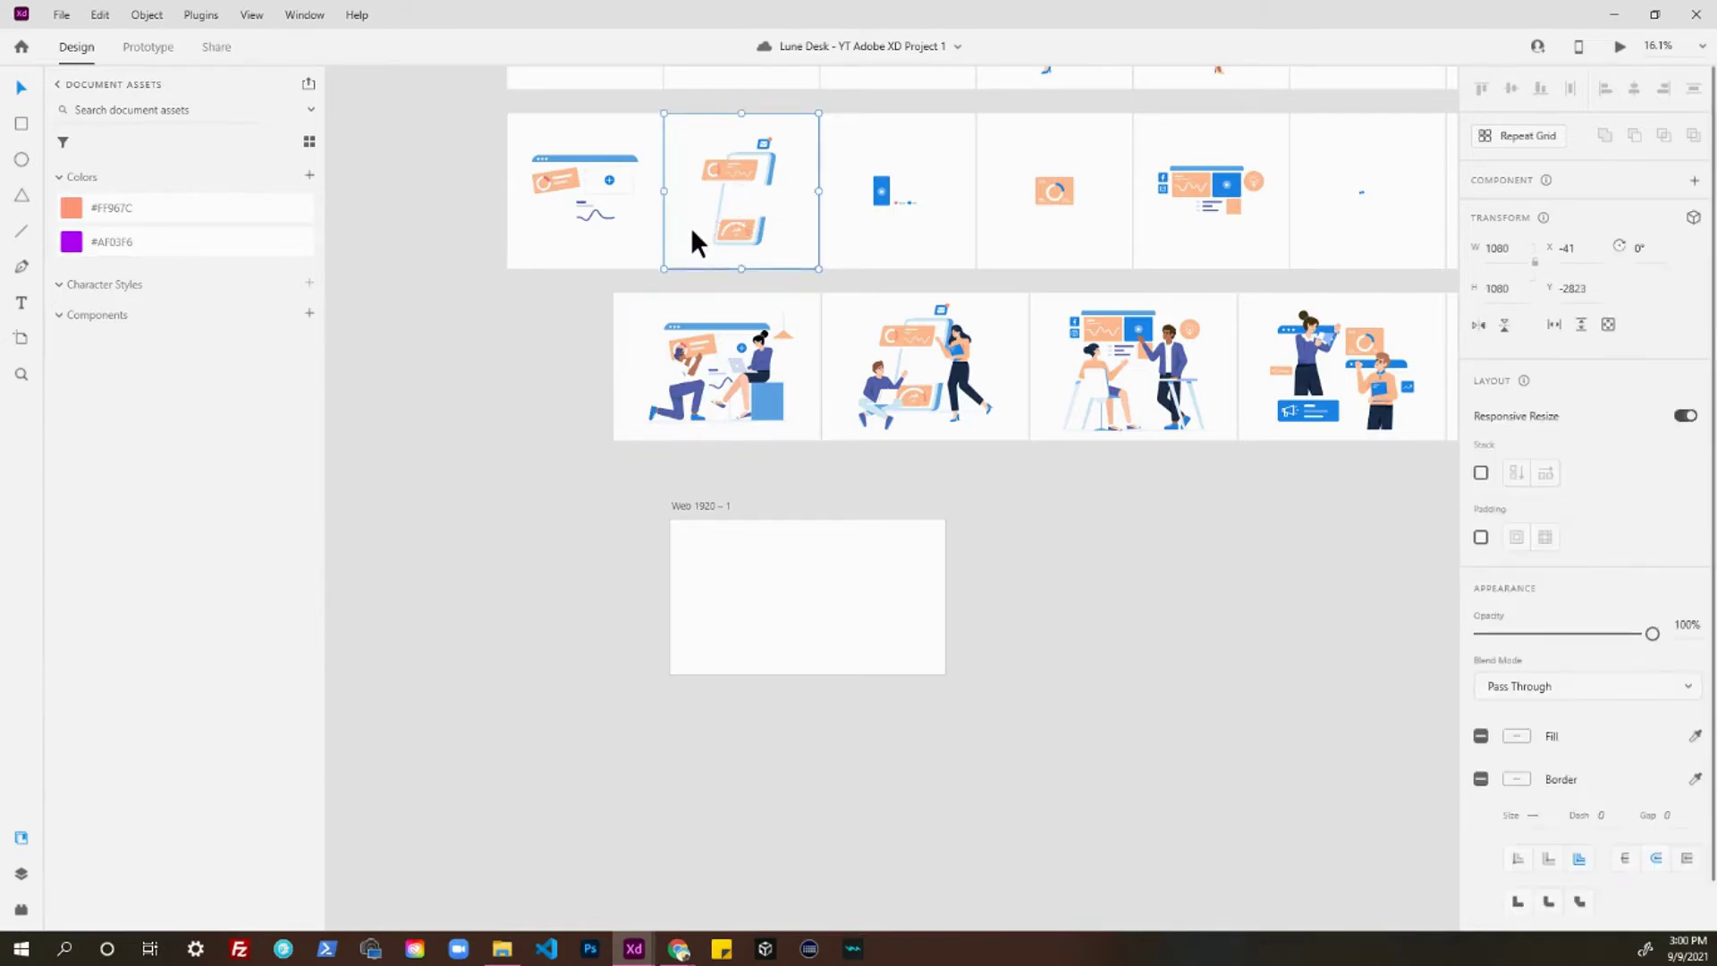
key("ctrl+shift+c")
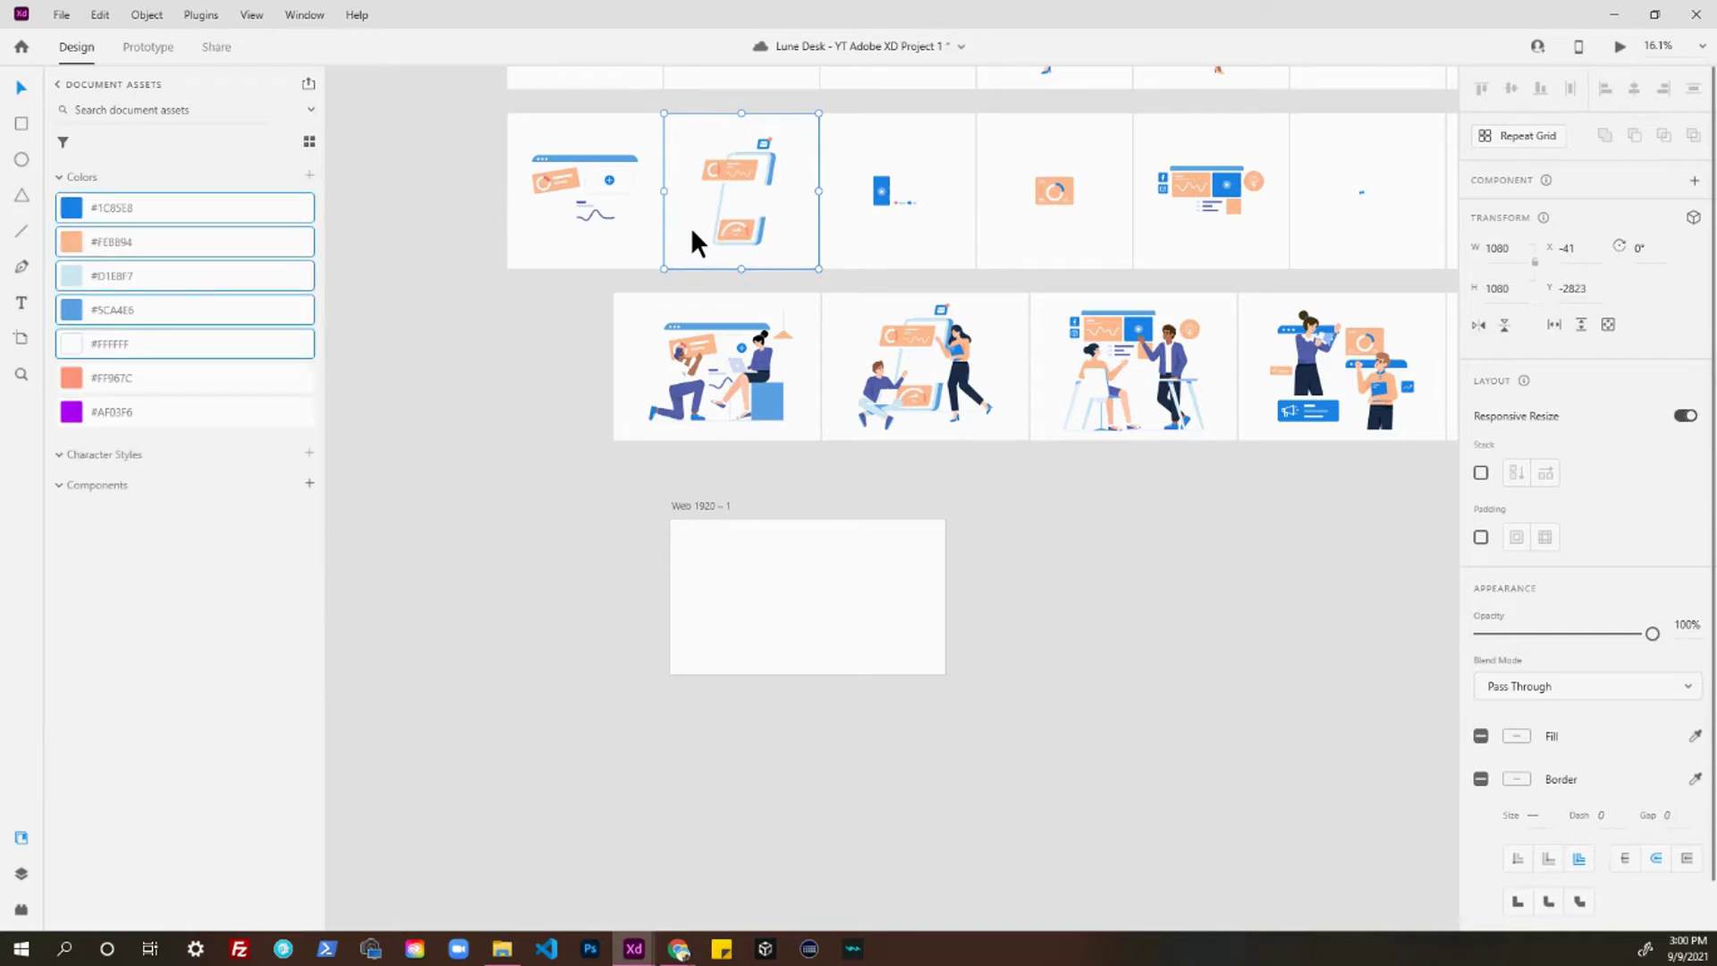
scroll(635, 292, "up", 3)
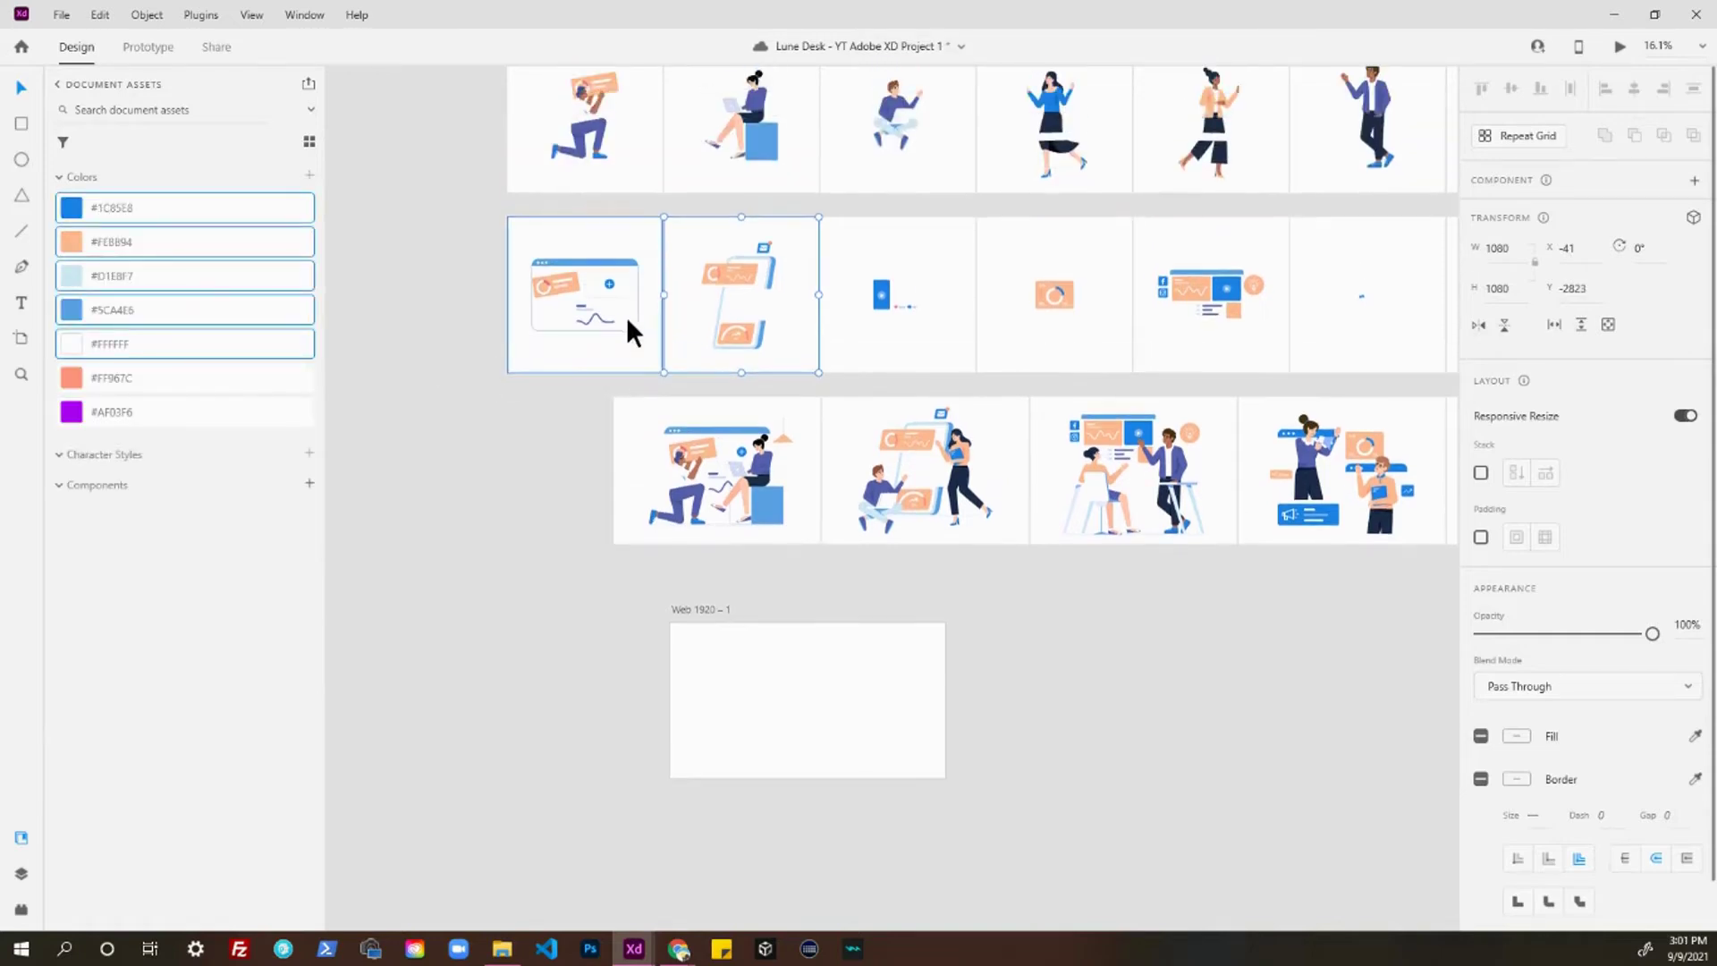
left_click(642, 351)
left_click(737, 353, "shift")
left_click(857, 344, "shift")
left_click(640, 344, "shift")
- Save the fill colour of the upper orange card in the phone illustration as a colour picker swatch
scroll(640, 345, "up", 3)
left_click(764, 346)
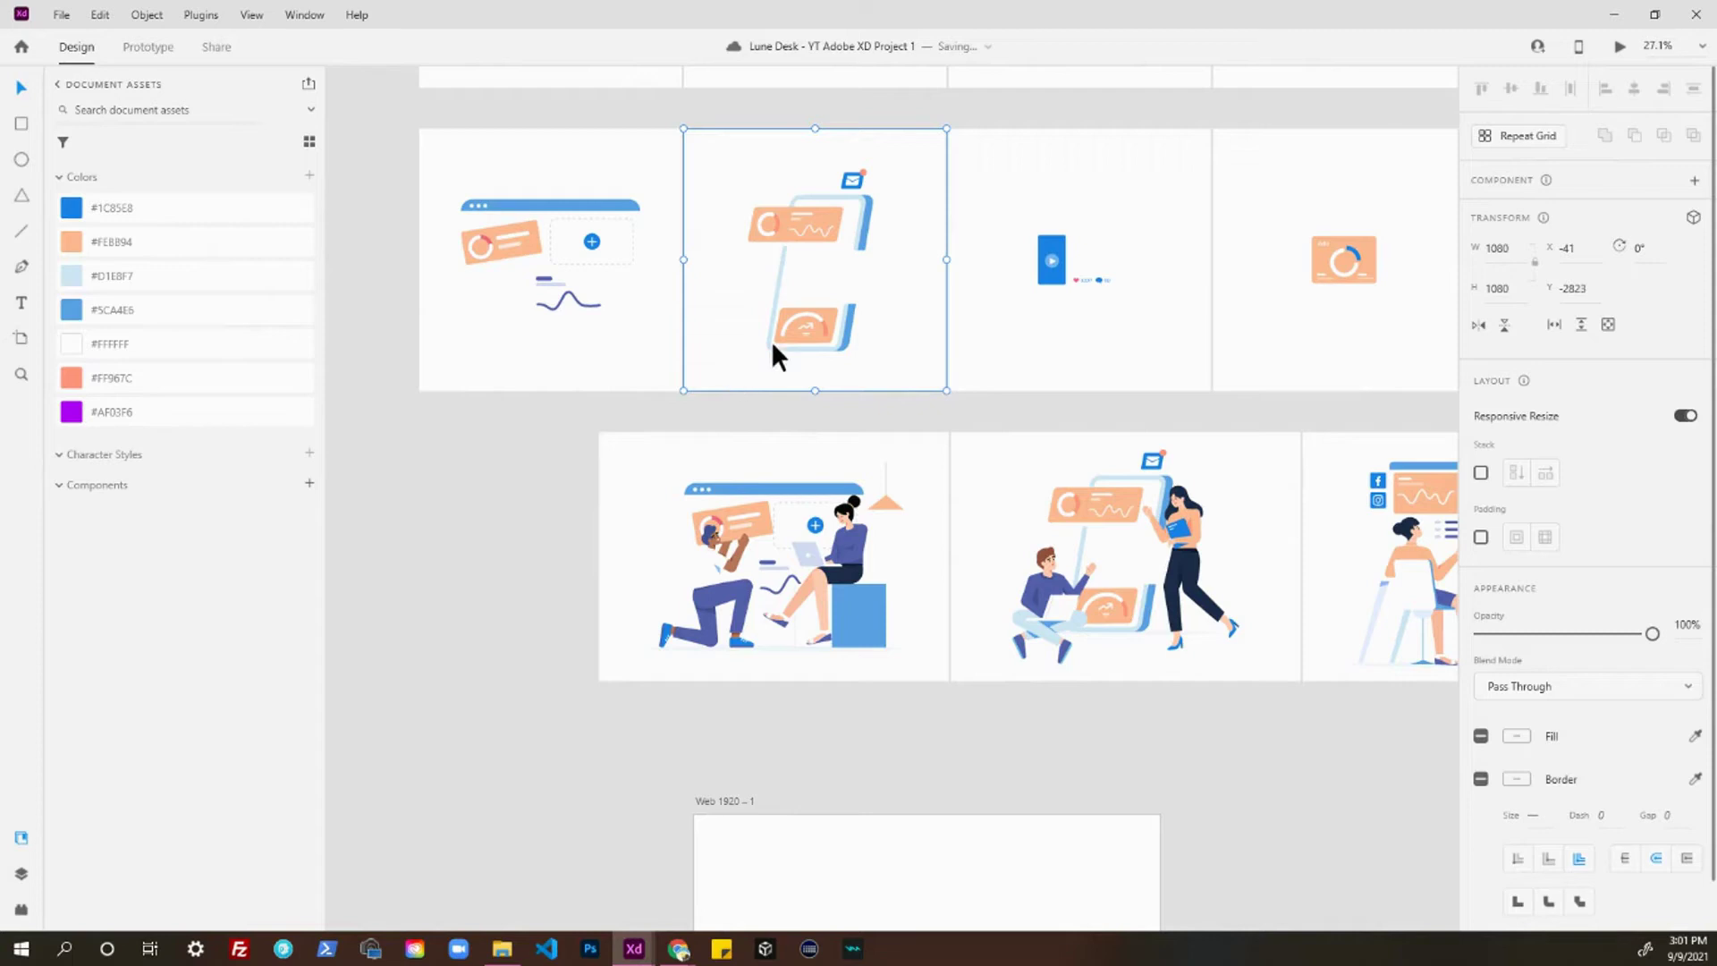
double_click(785, 225)
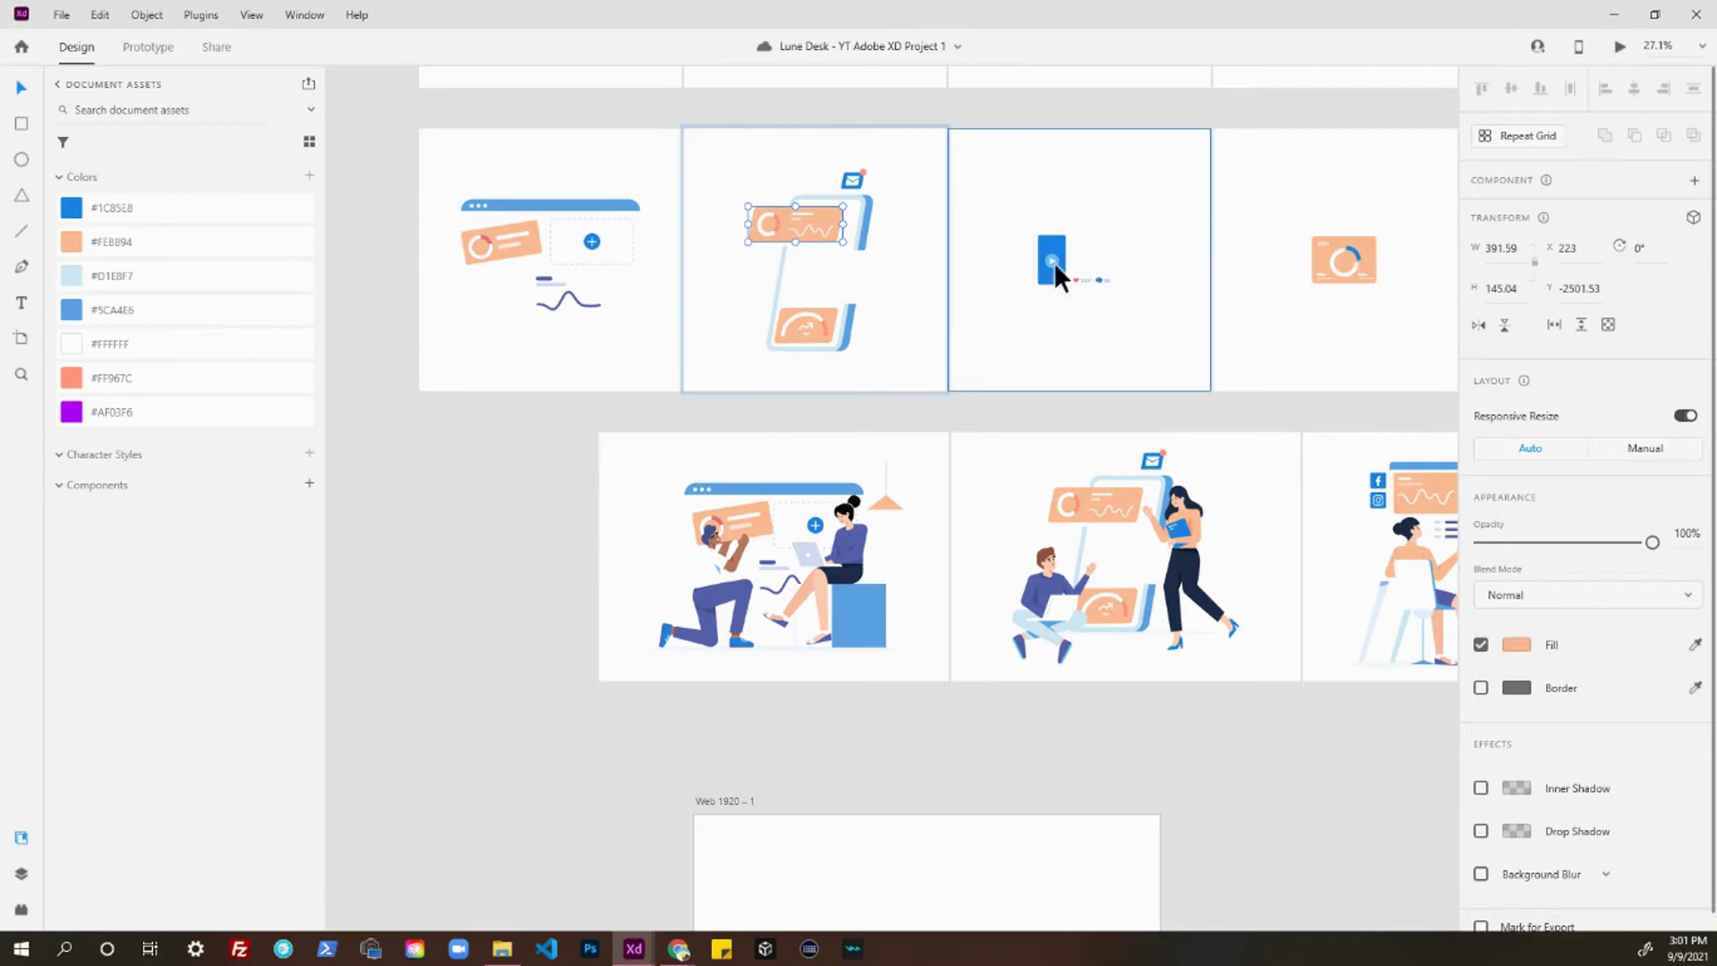
scroll(939, 287, "up", 2)
scroll(850, 397, "down", 1)
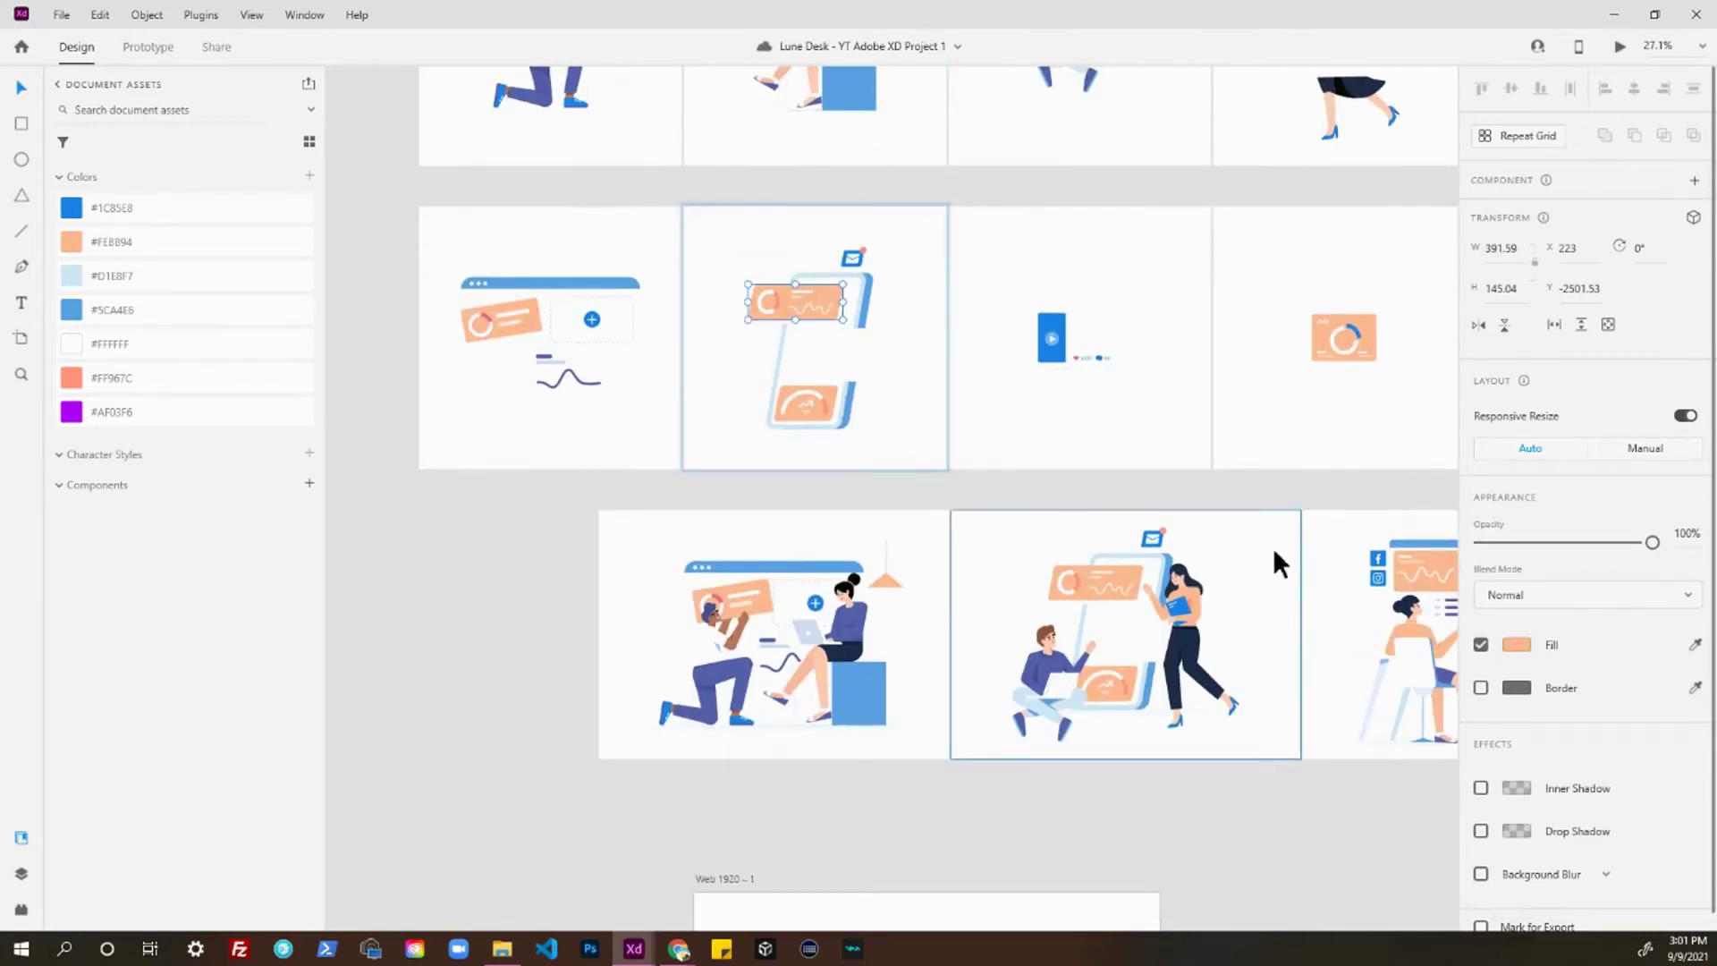
left_click(1515, 646)
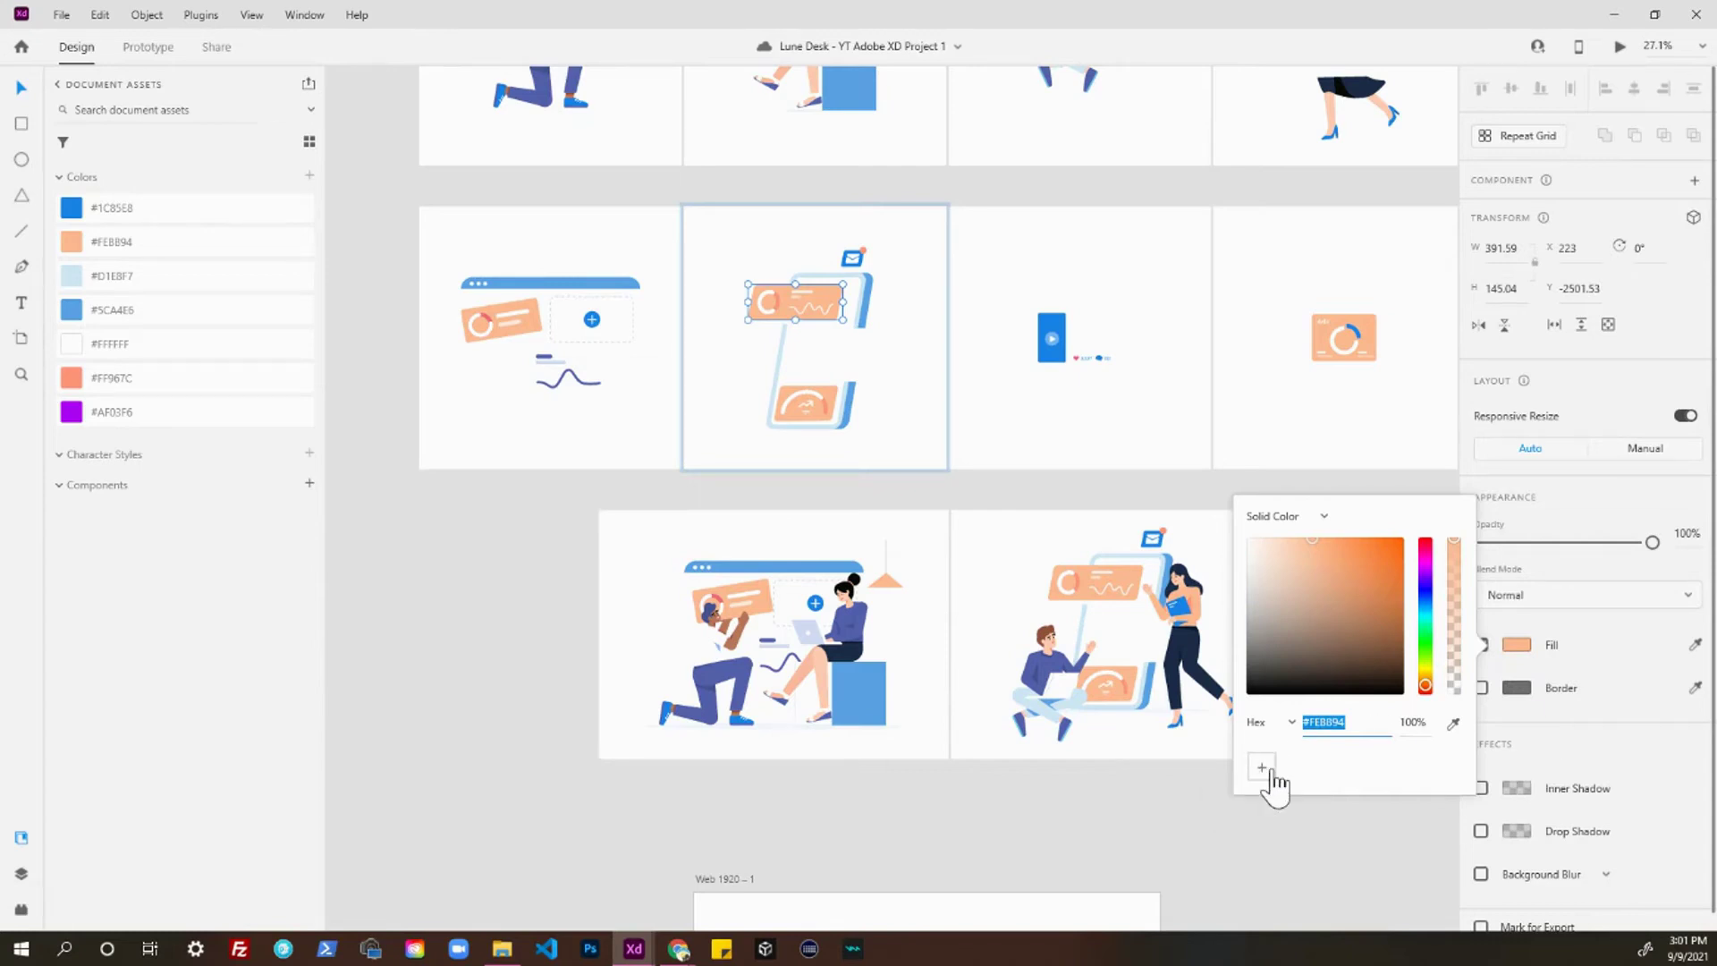
left_click(1264, 768)
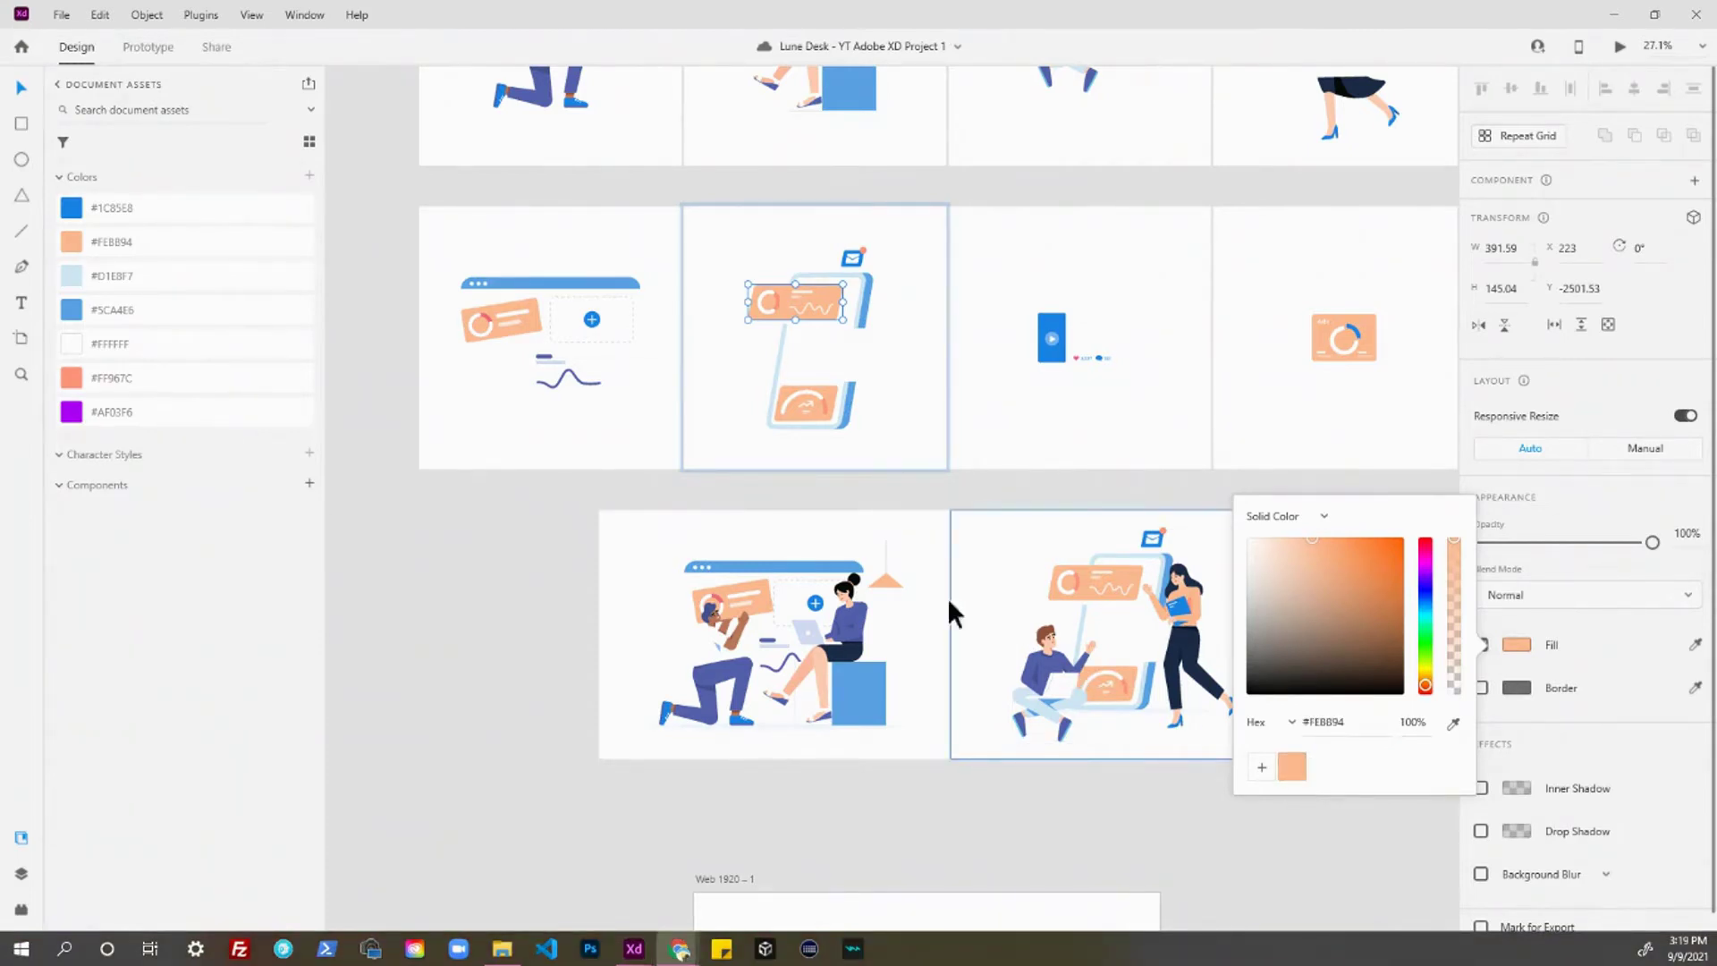
- Save the blue fill colour of the phone's side edge as another colour picker swatch
scroll(821, 218, "up", 1)
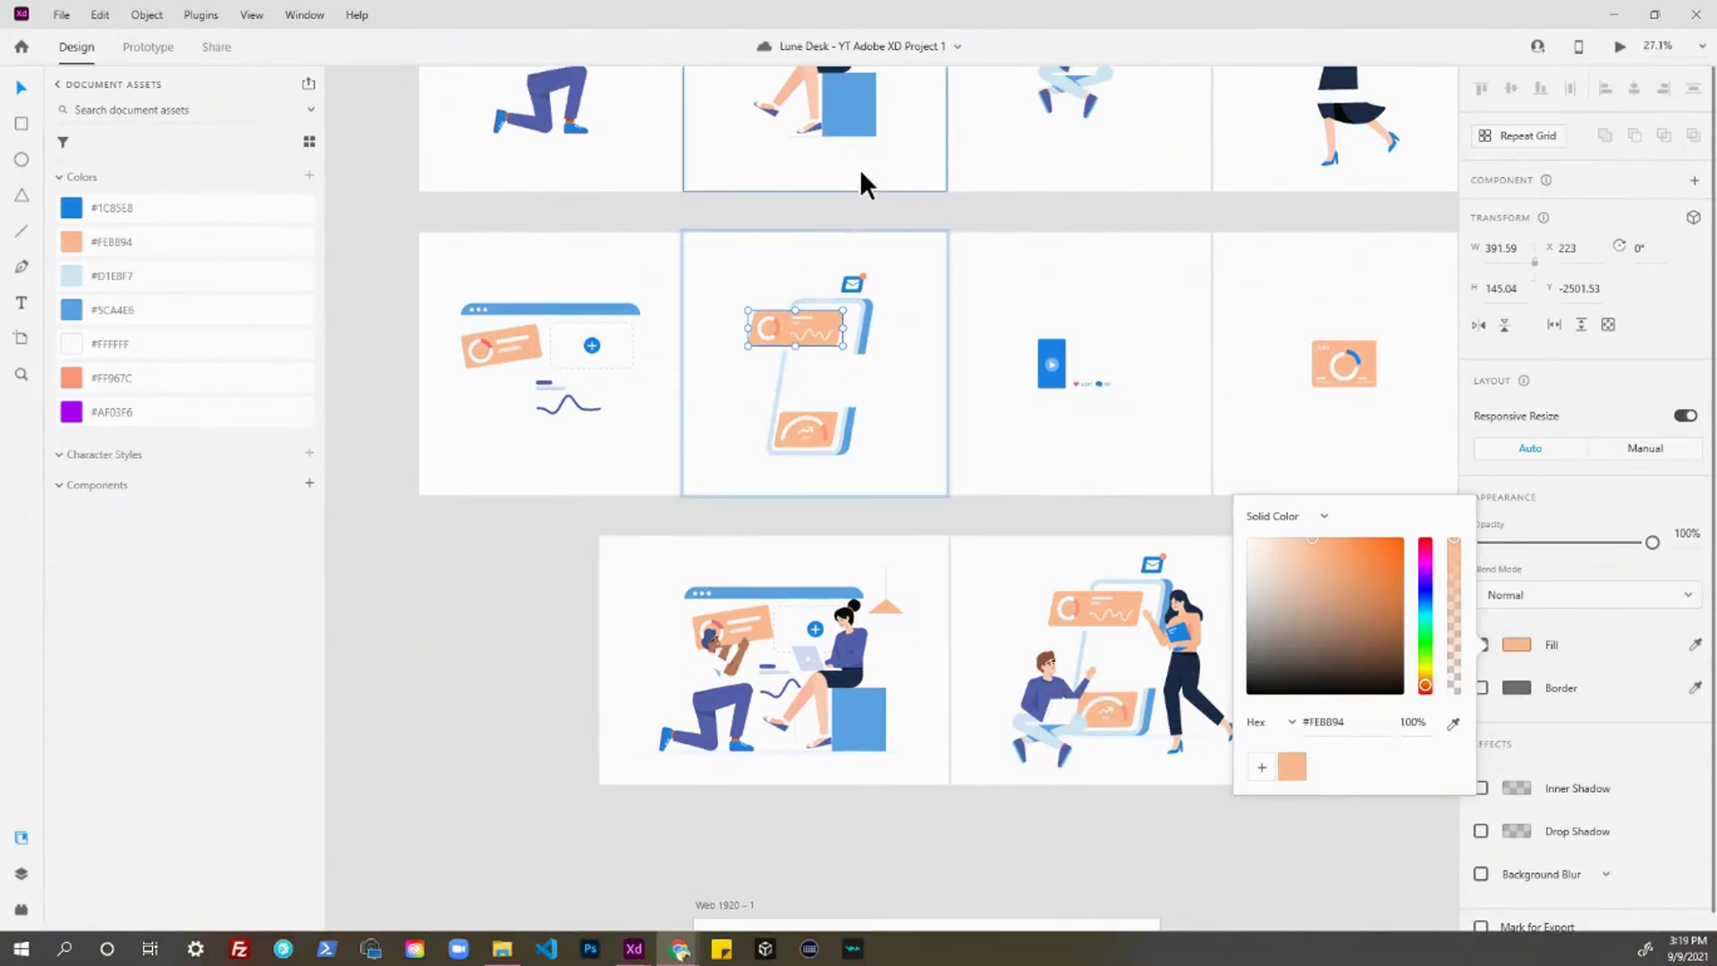
scroll(867, 351, "up", 4)
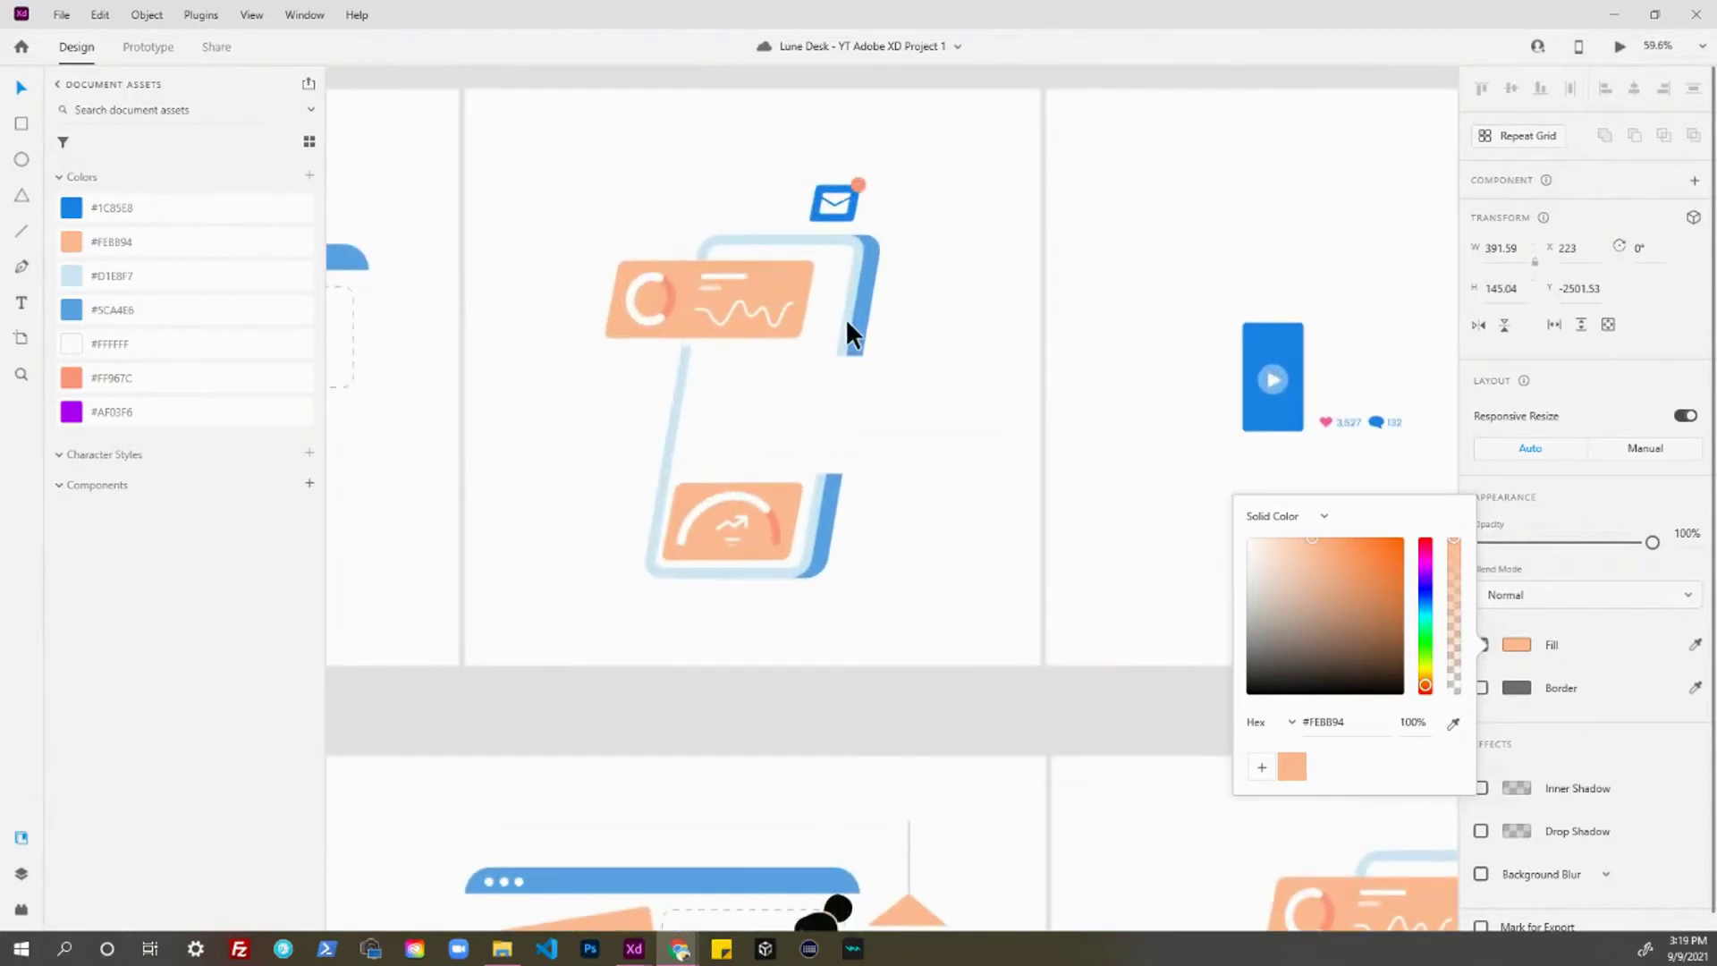
left_click(857, 313)
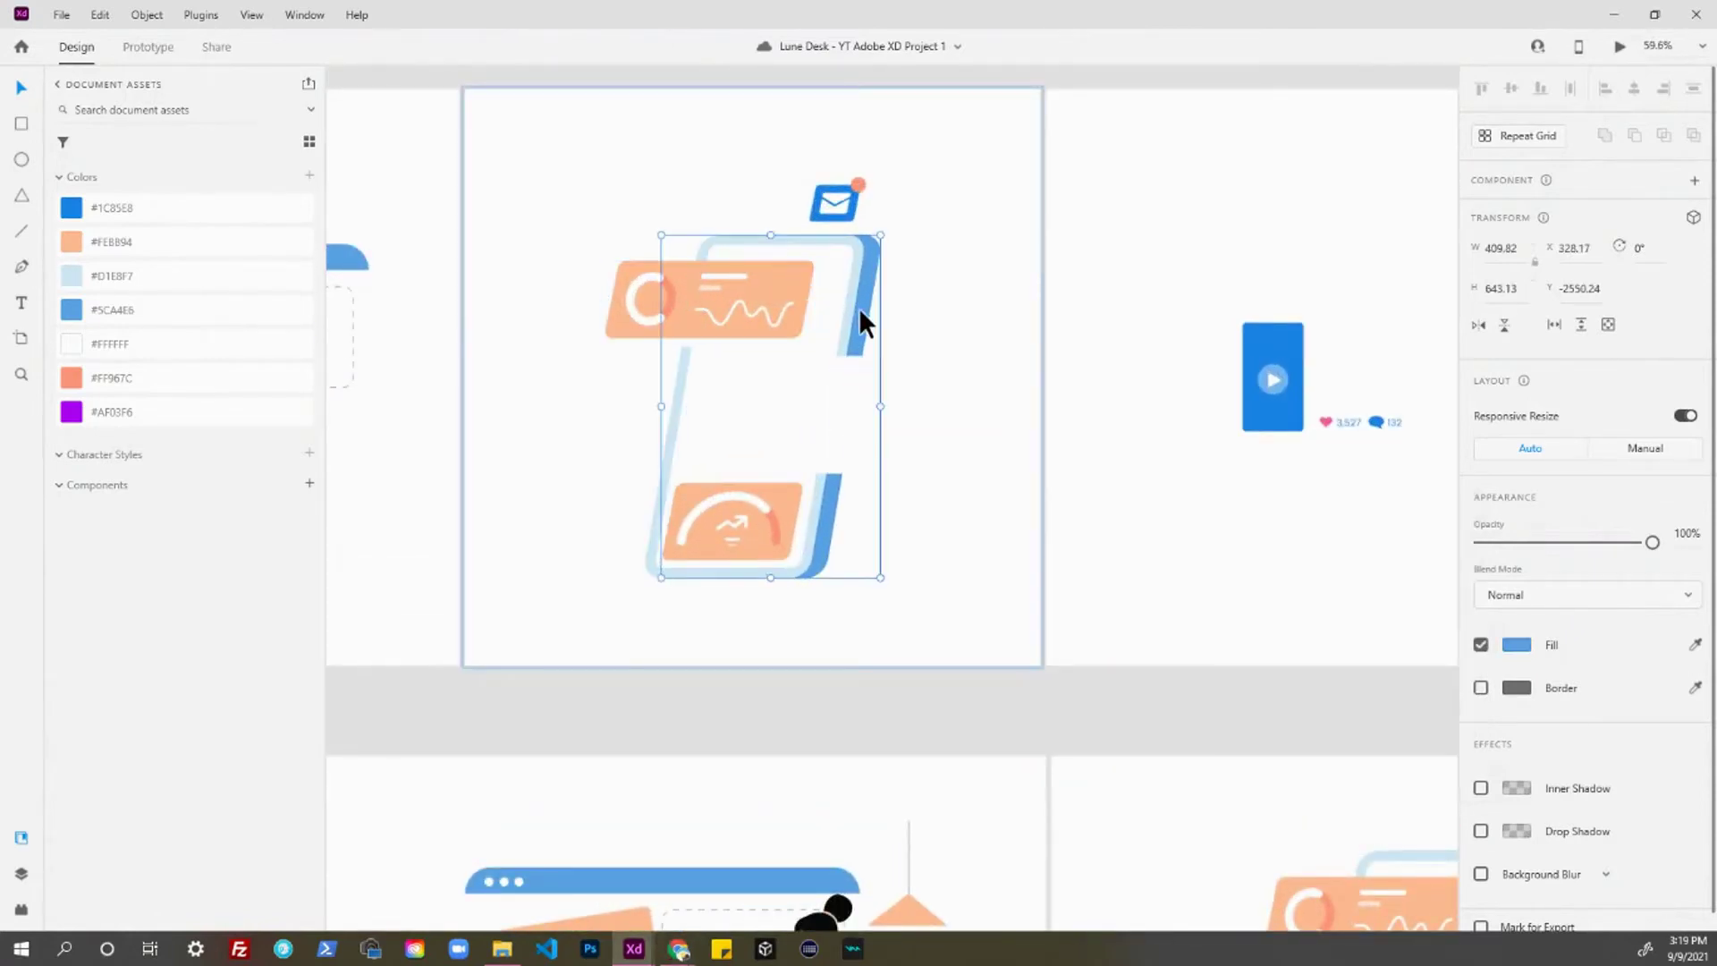
left_click(1516, 644)
left_click(1262, 767)
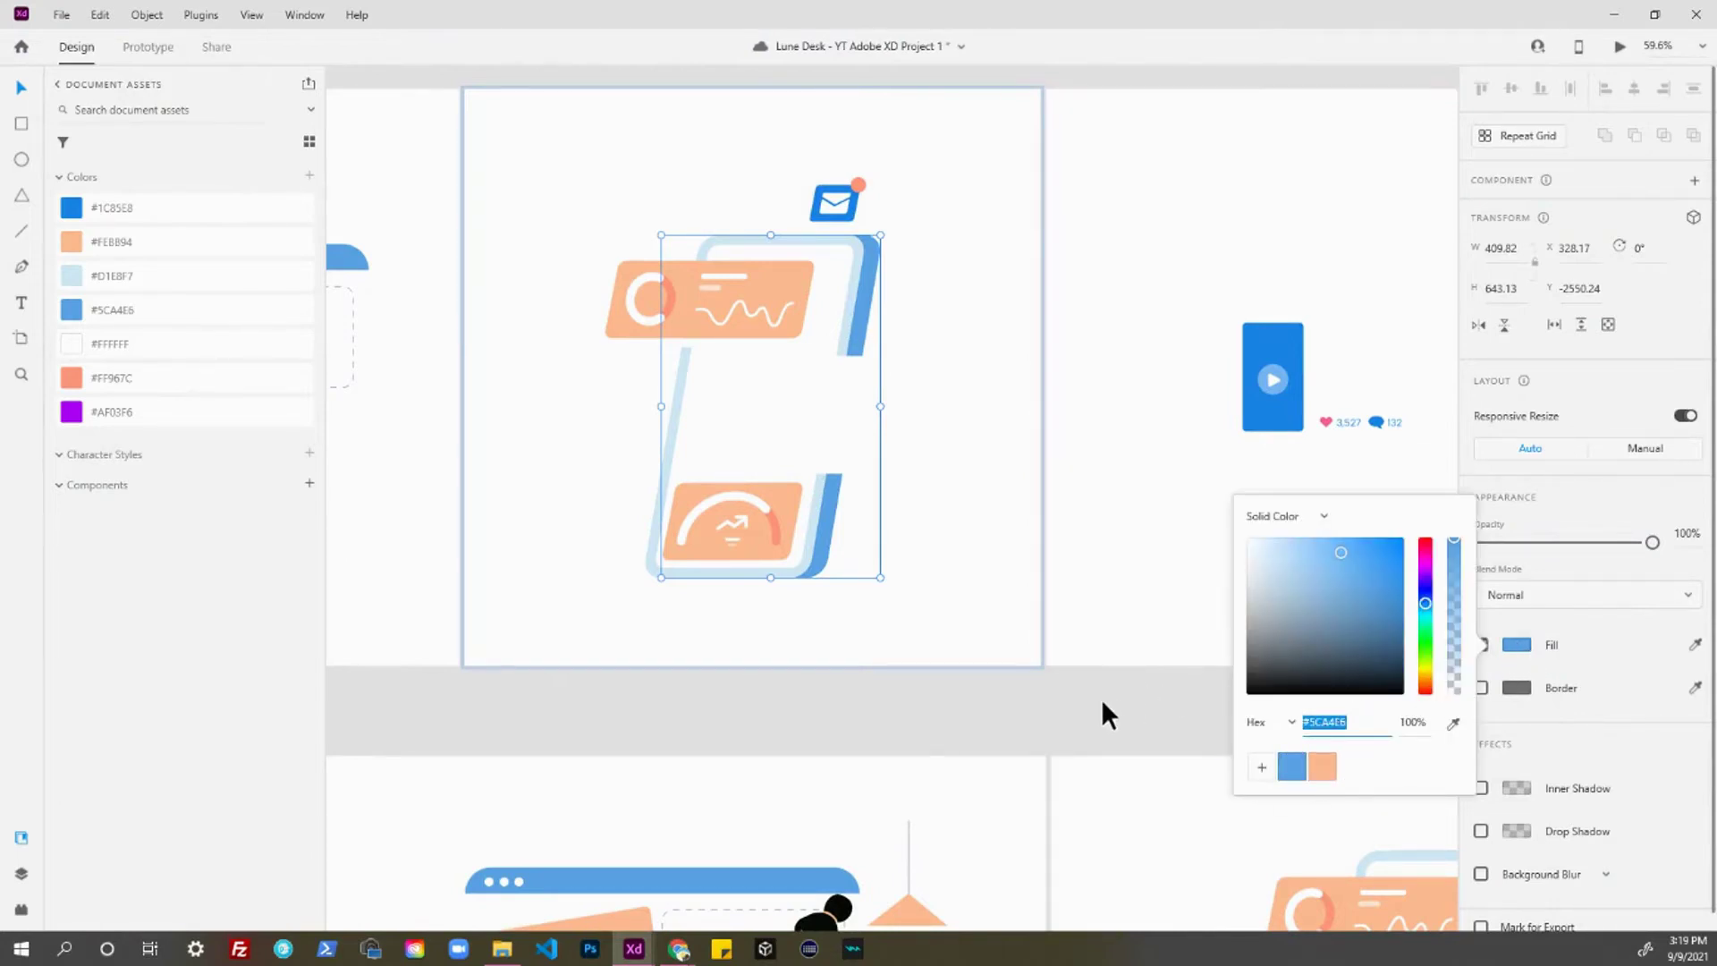
left_click(820, 731)
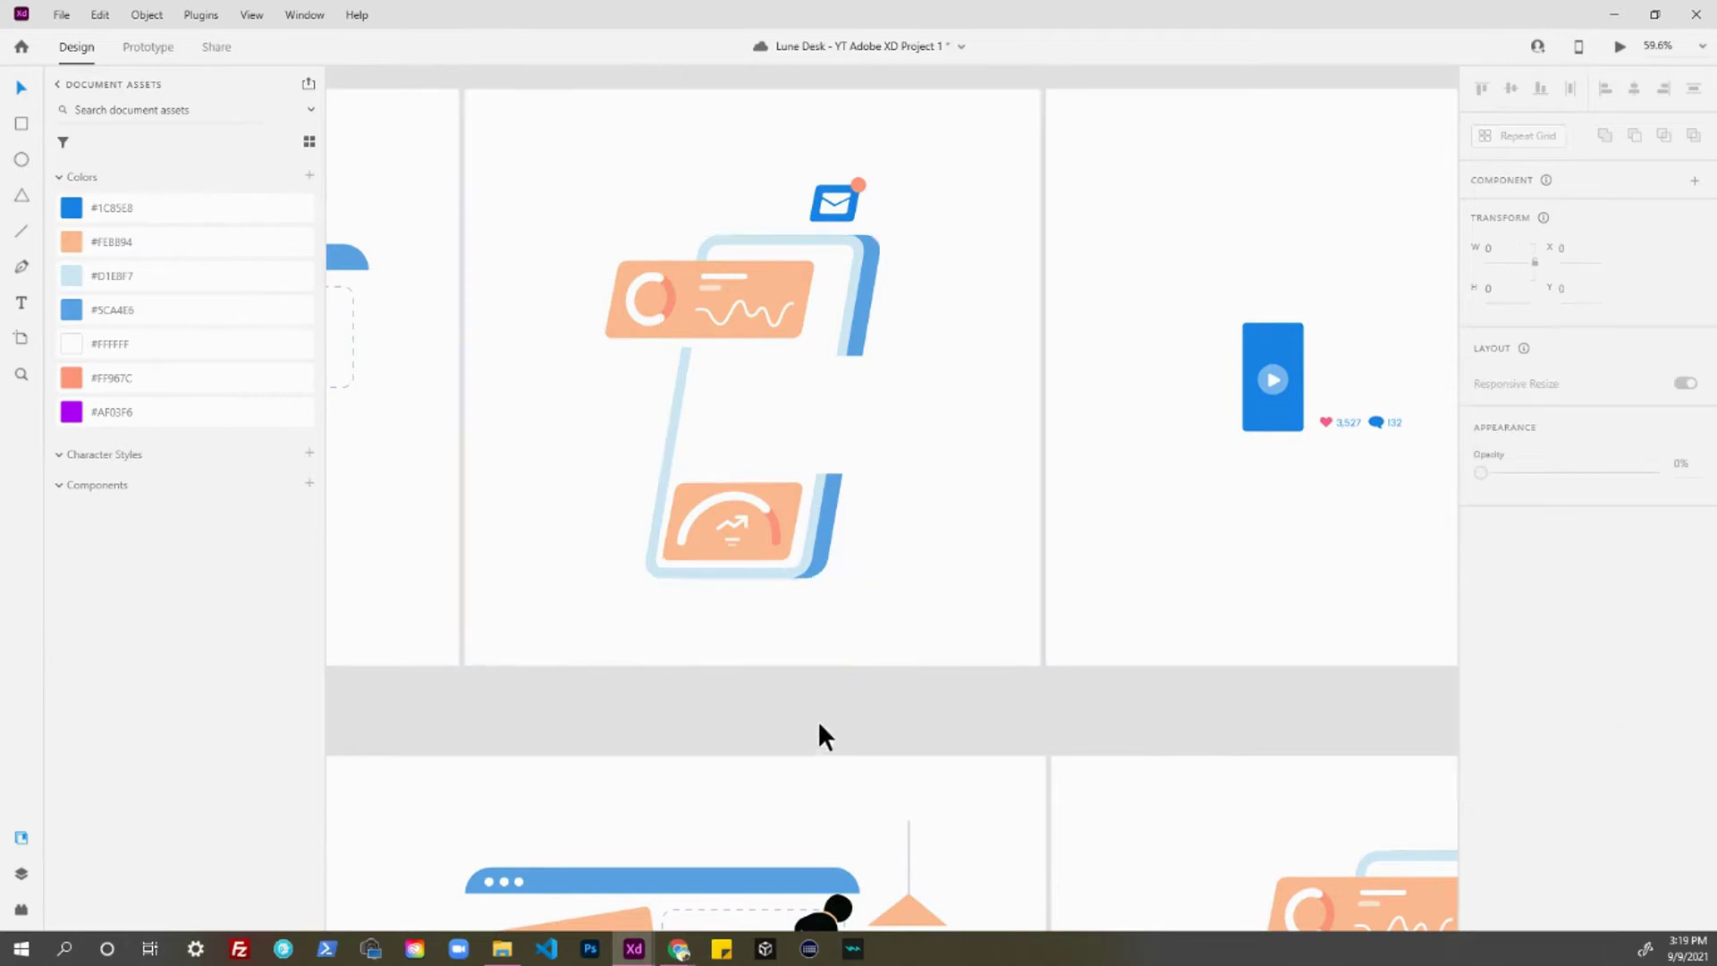
- Look over the rows of illustrations, the Web 1920 artboard and the saved purple #AF03F6 colour in the document assets
scroll(778, 715, "down", 3)
left_click_drag(839, 705, 1058, 409)
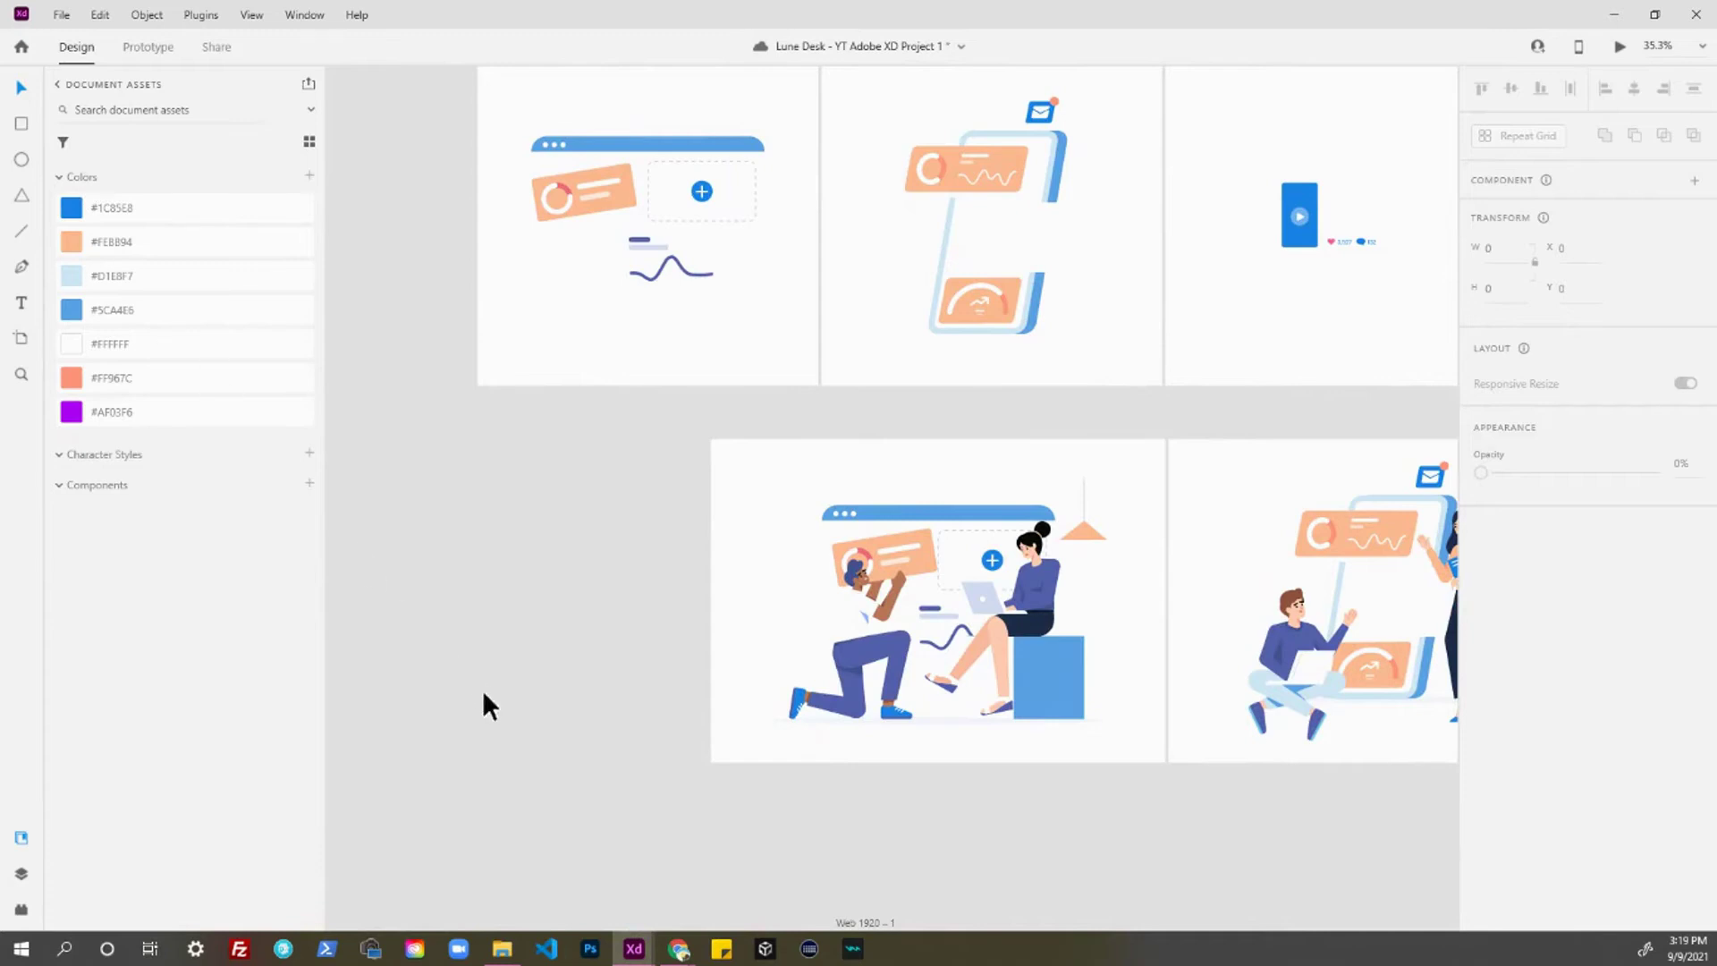
scroll(559, 558, "down", 2)
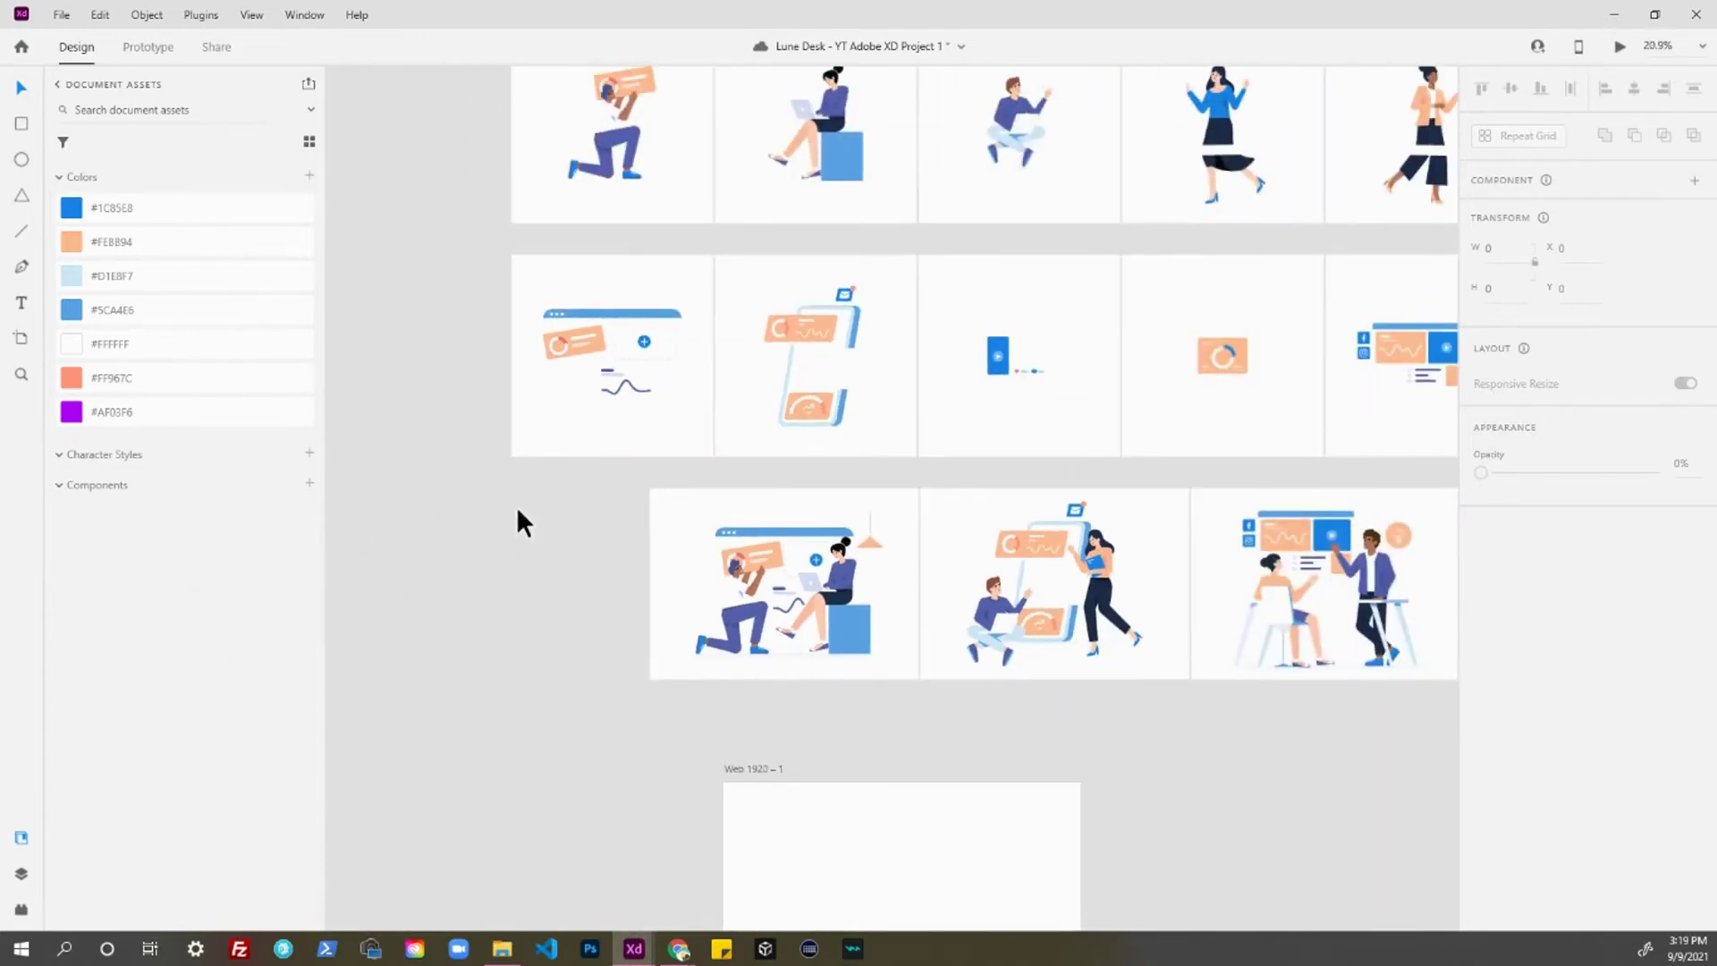
scroll(517, 510, "up", 1)
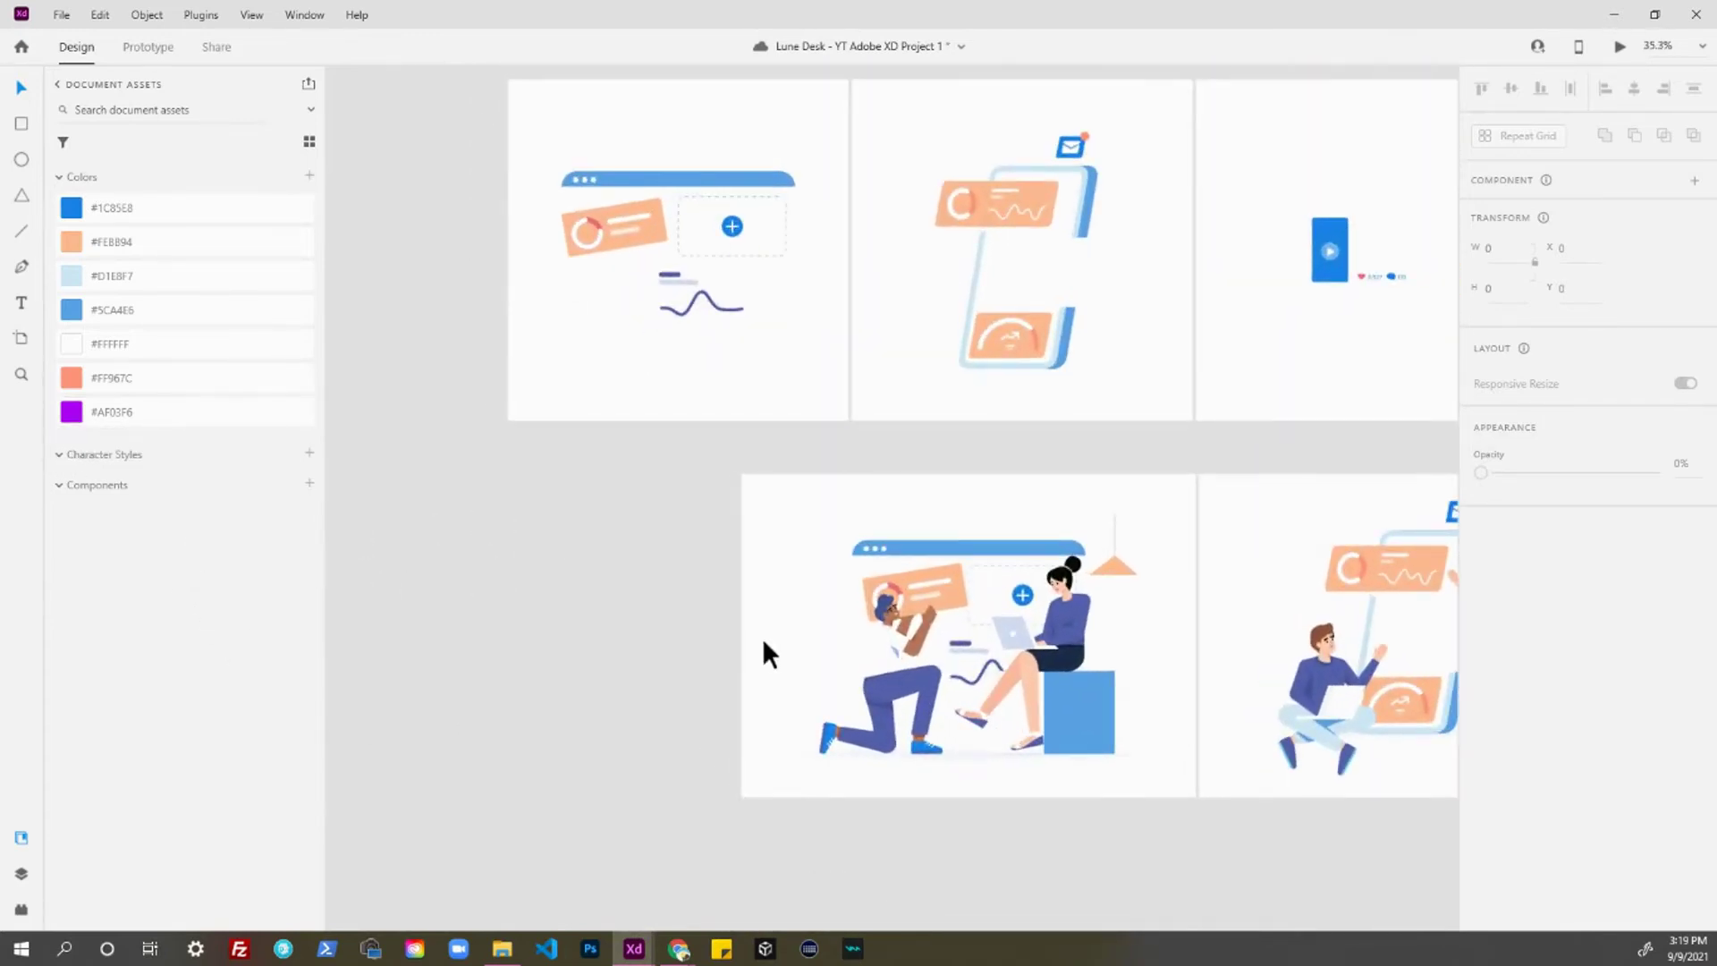
scroll(722, 631, "down", 3)
scroll(659, 626, "up", 3)
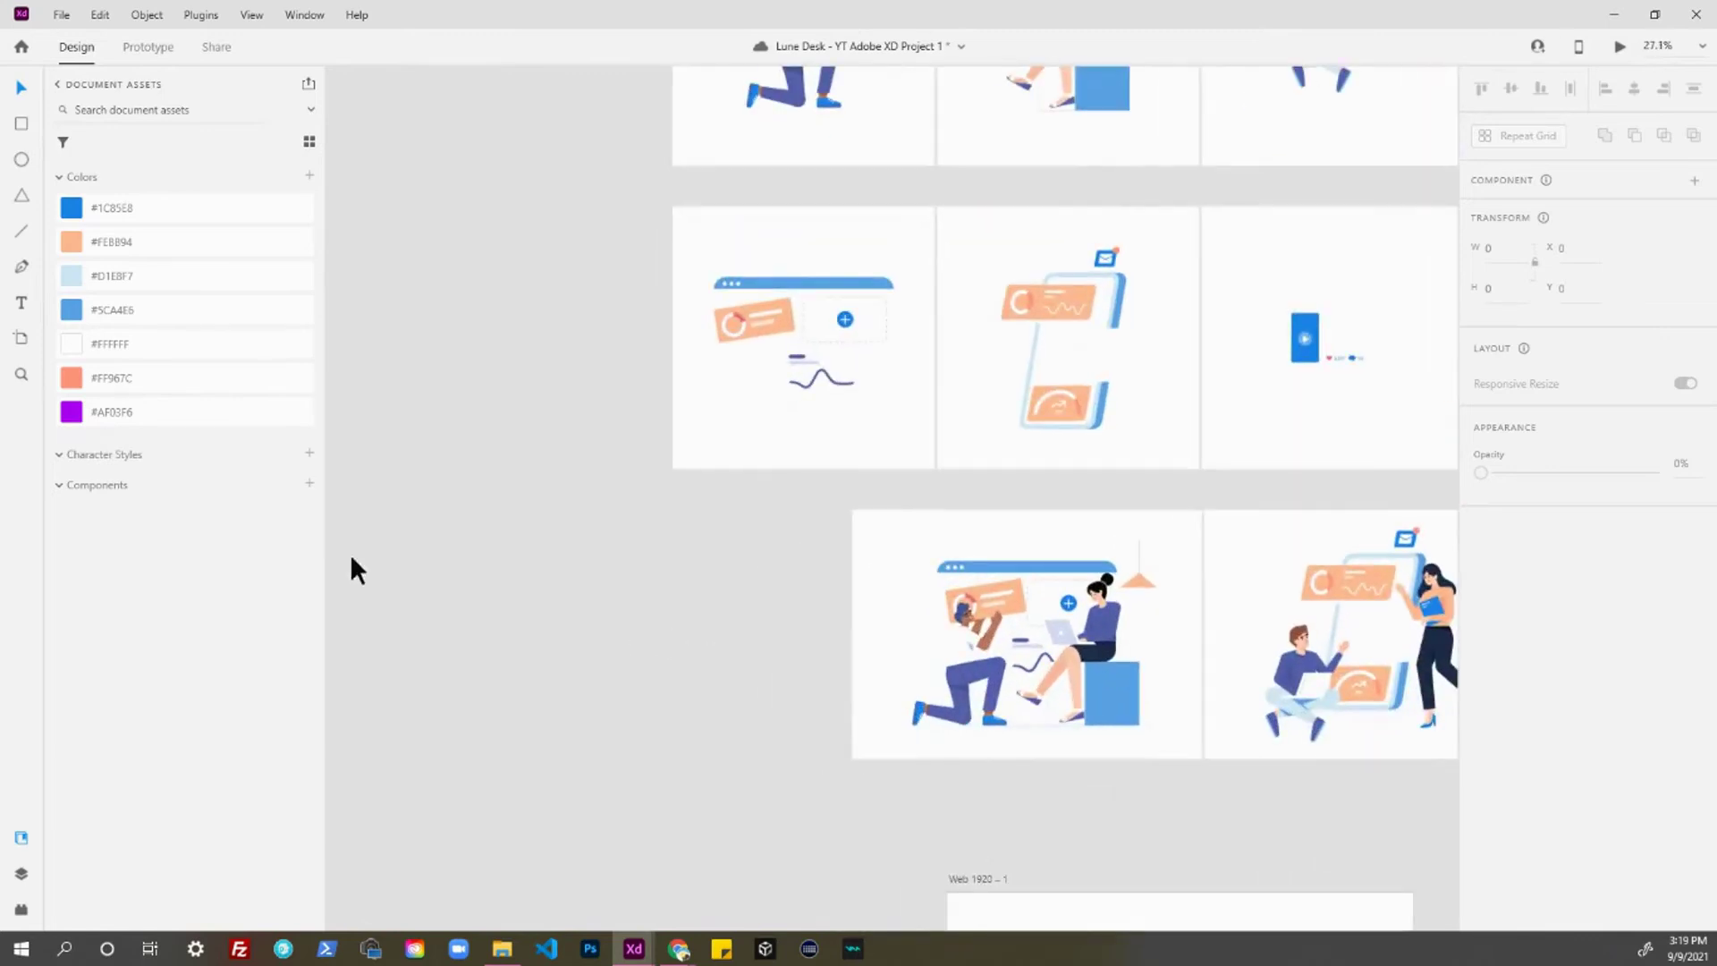
left_click(139, 411)
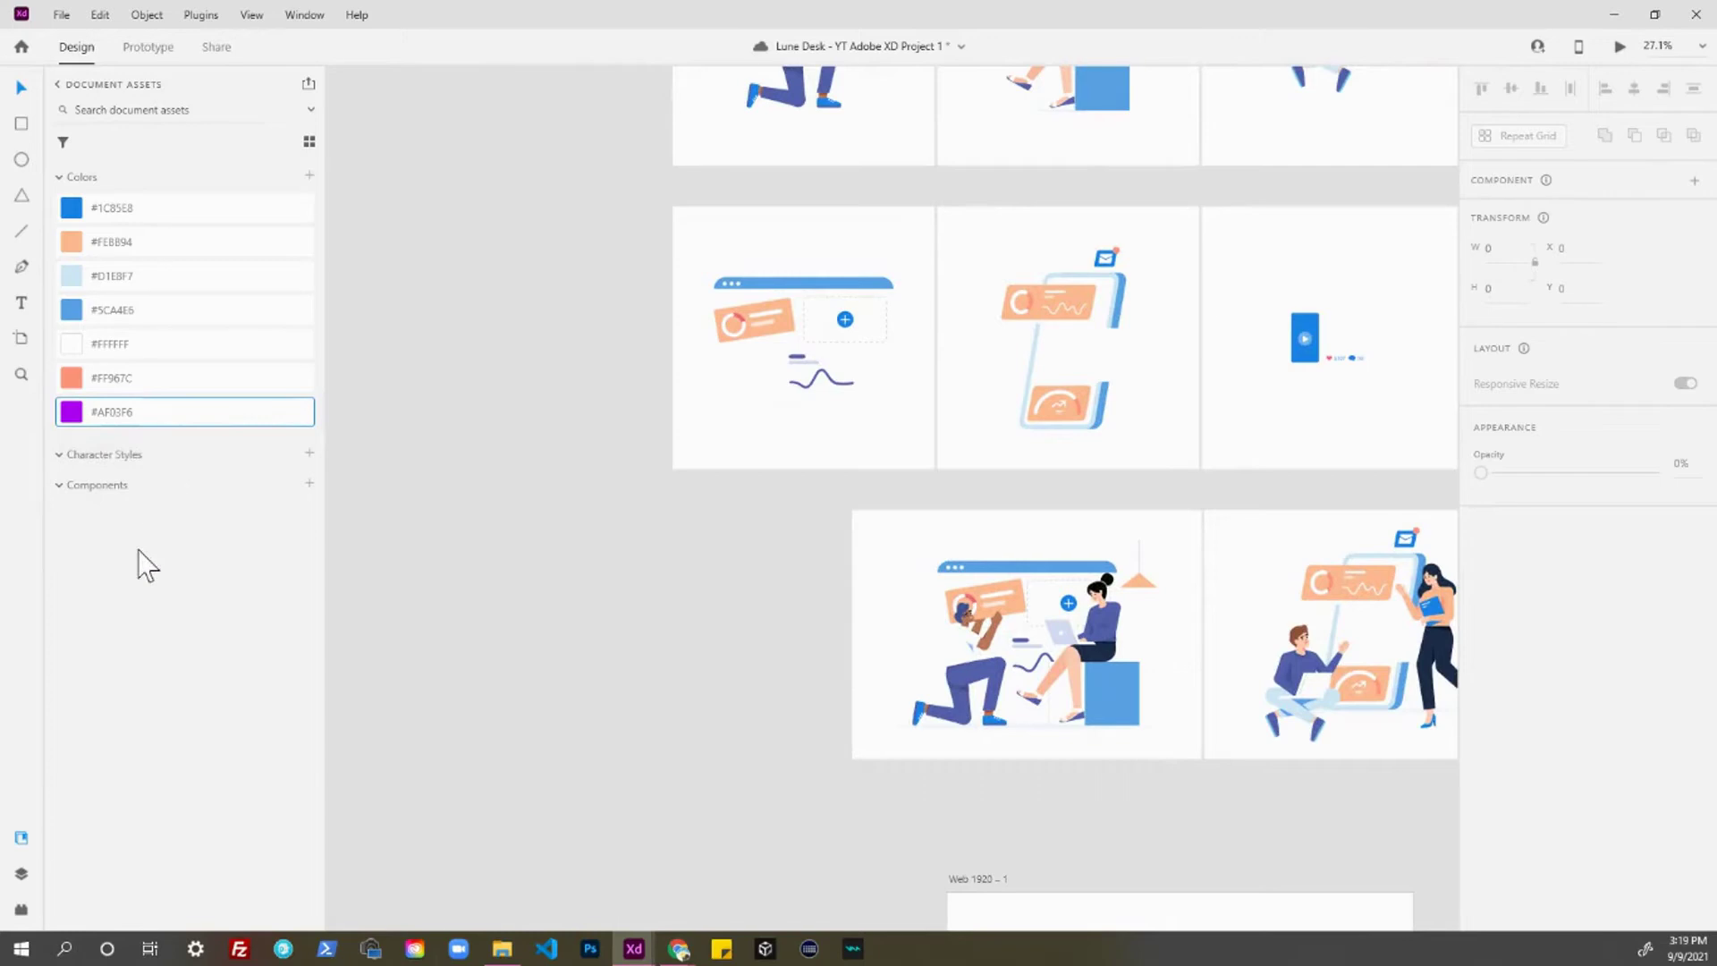
left_click_drag(534, 657, 702, 608)
scroll(1101, 411, "down", 2)
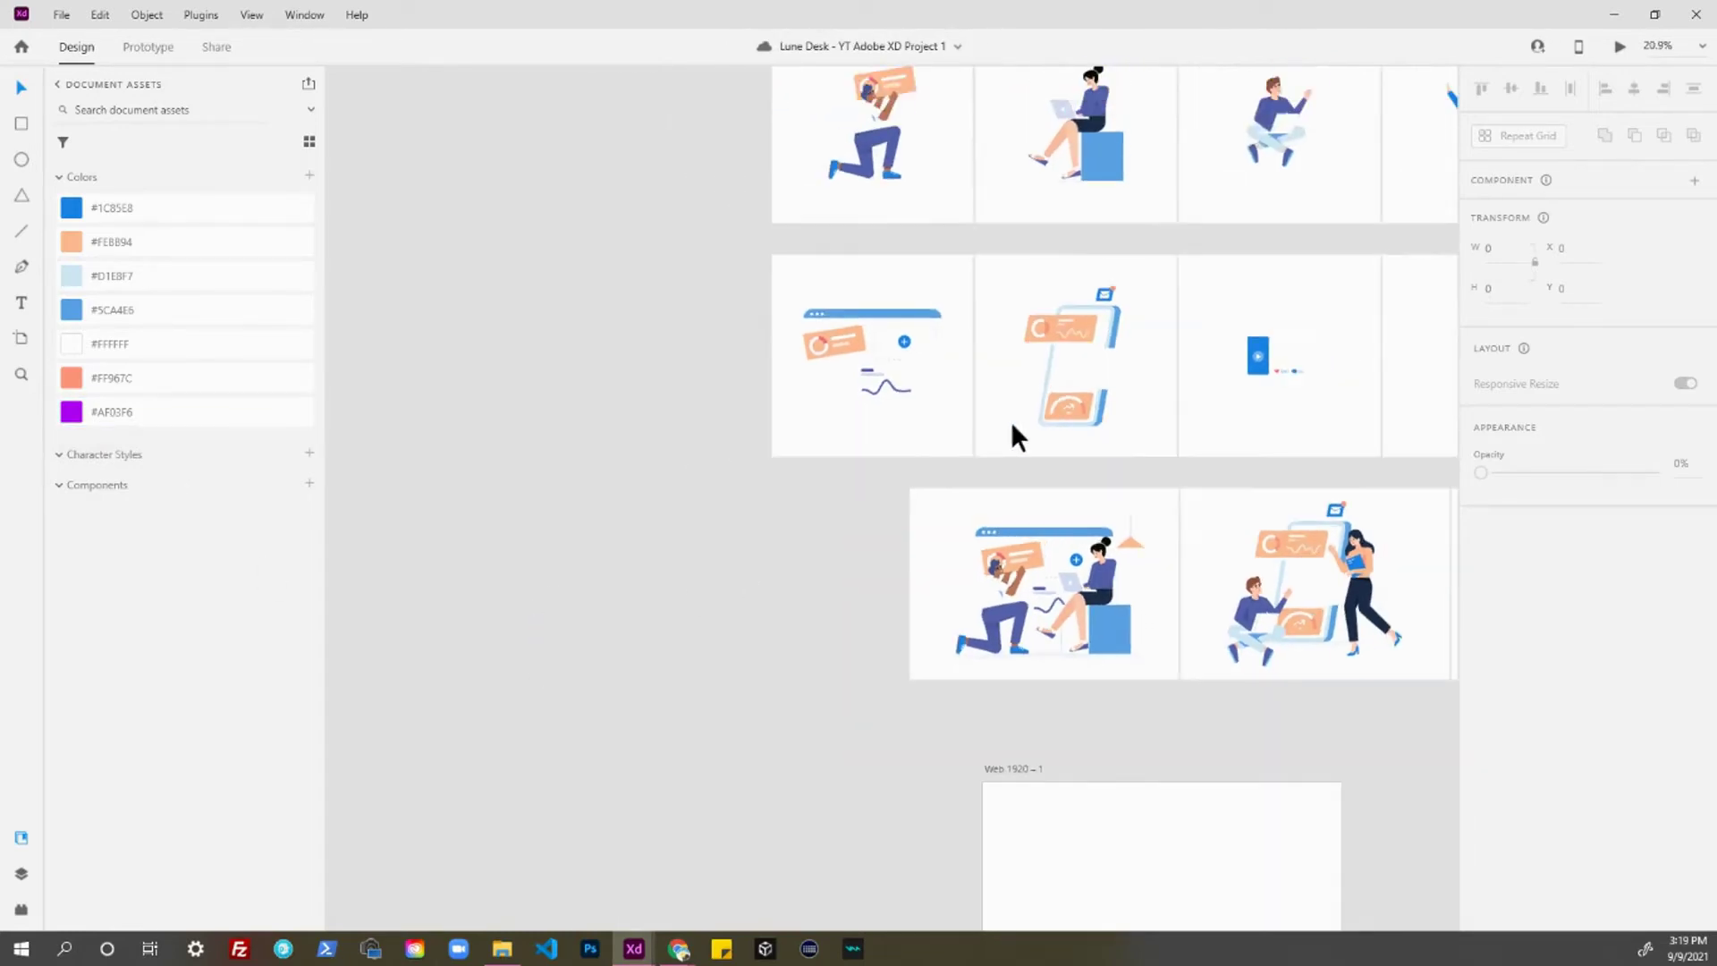
left_click_drag(1214, 324, 850, 448)
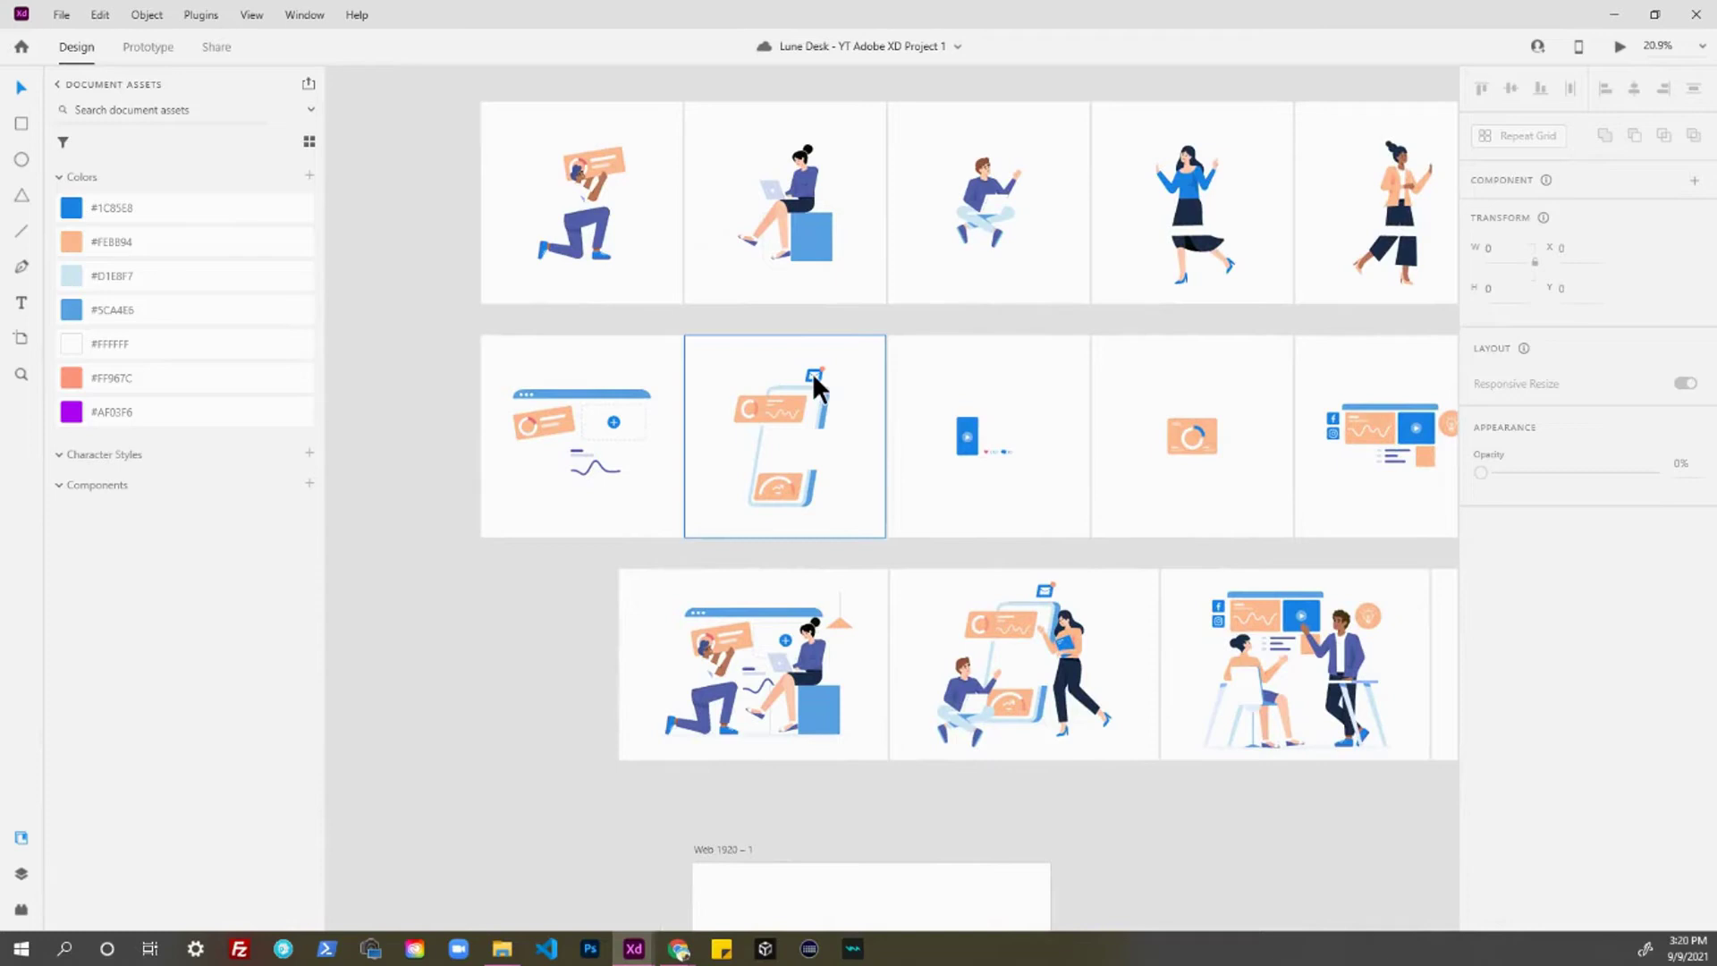
left_click_drag(931, 399, 1135, 295)
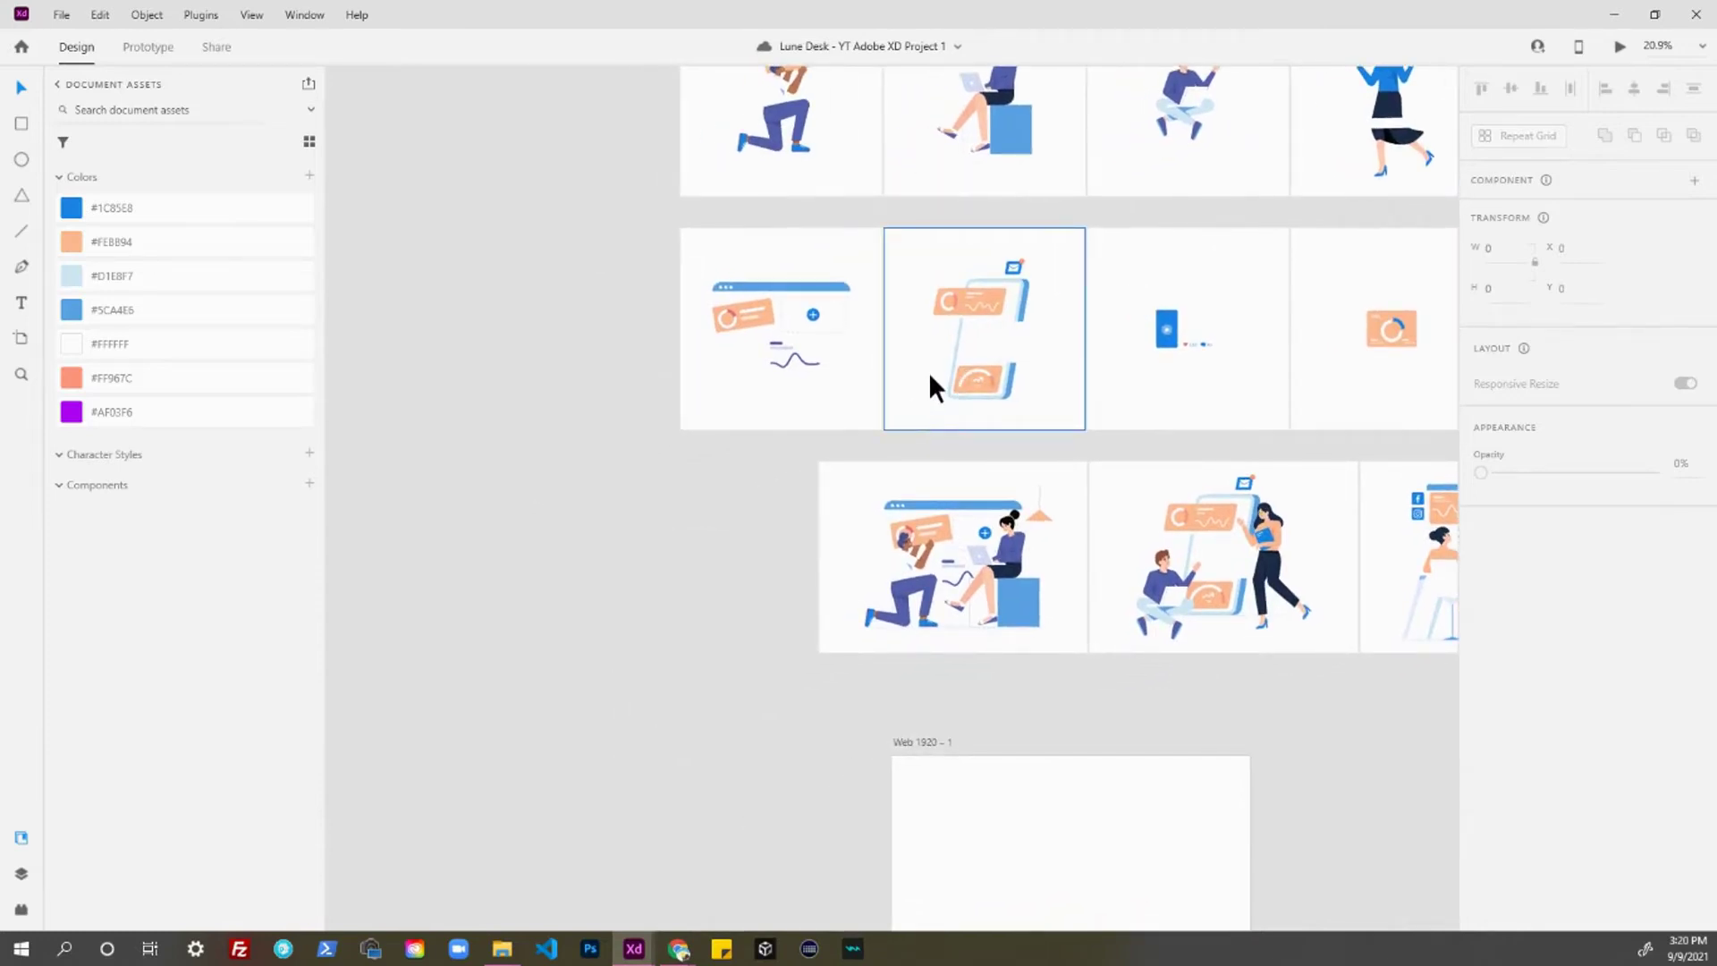
- Duplicate the phone interface illustration from the second row into the empty canvas area beside the artwork rows
left_click_drag(929, 354, 495, 620)
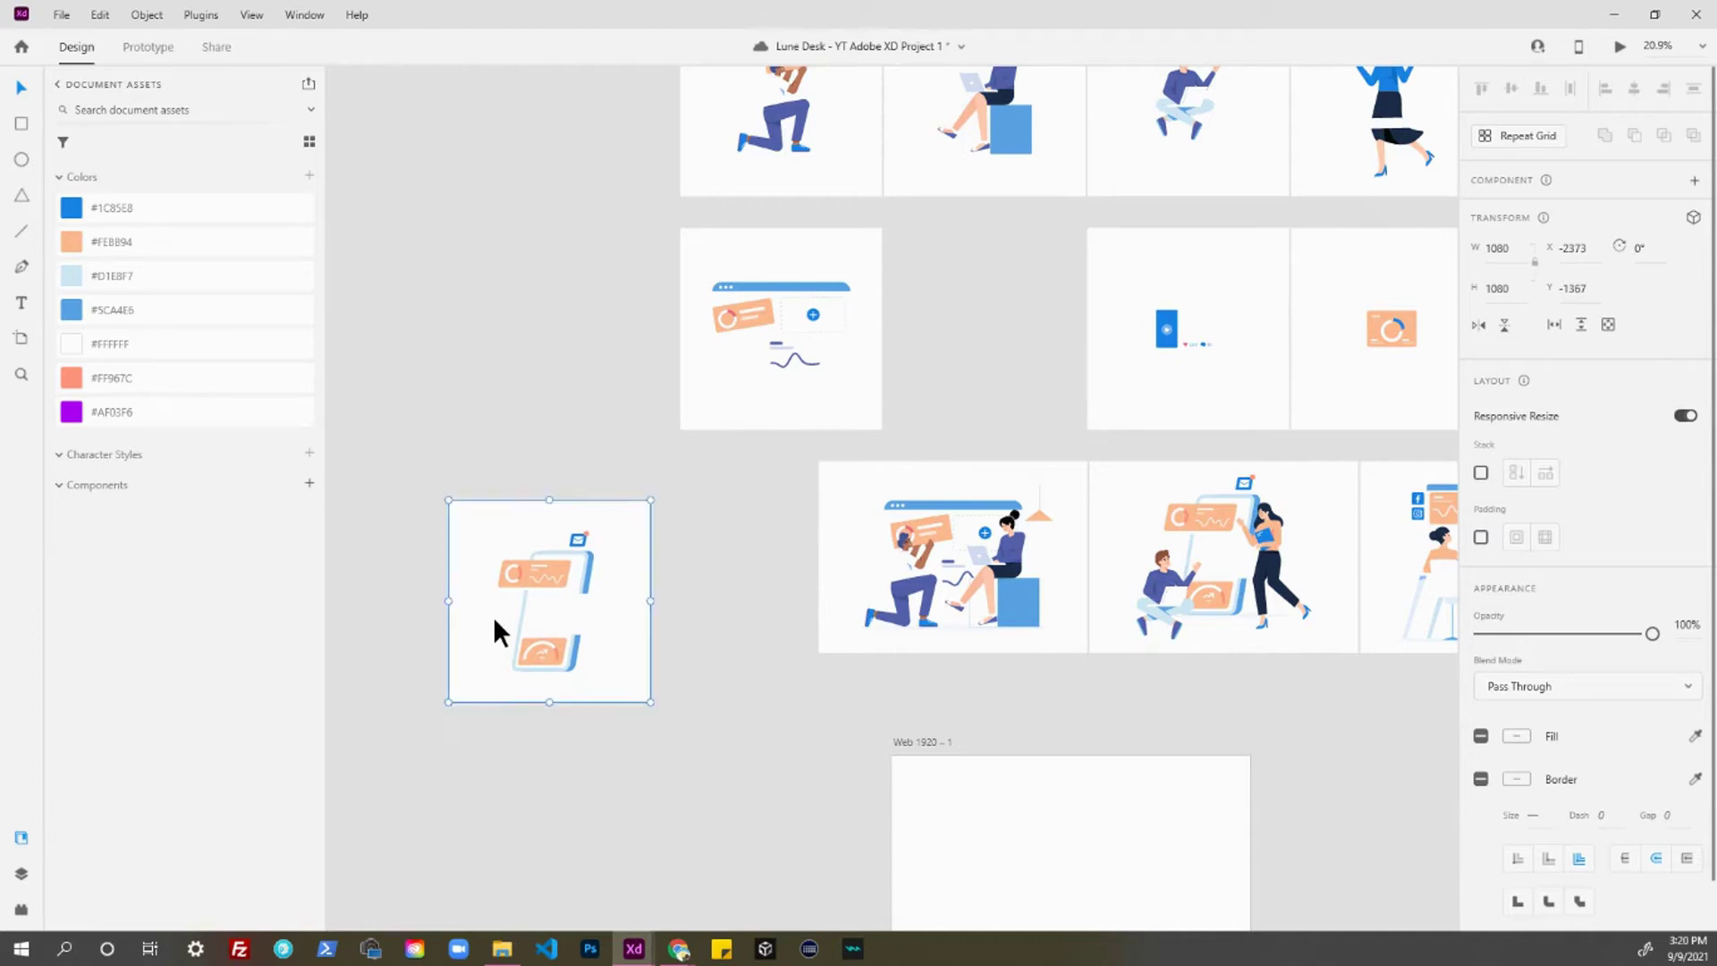
key("ctrl+z")
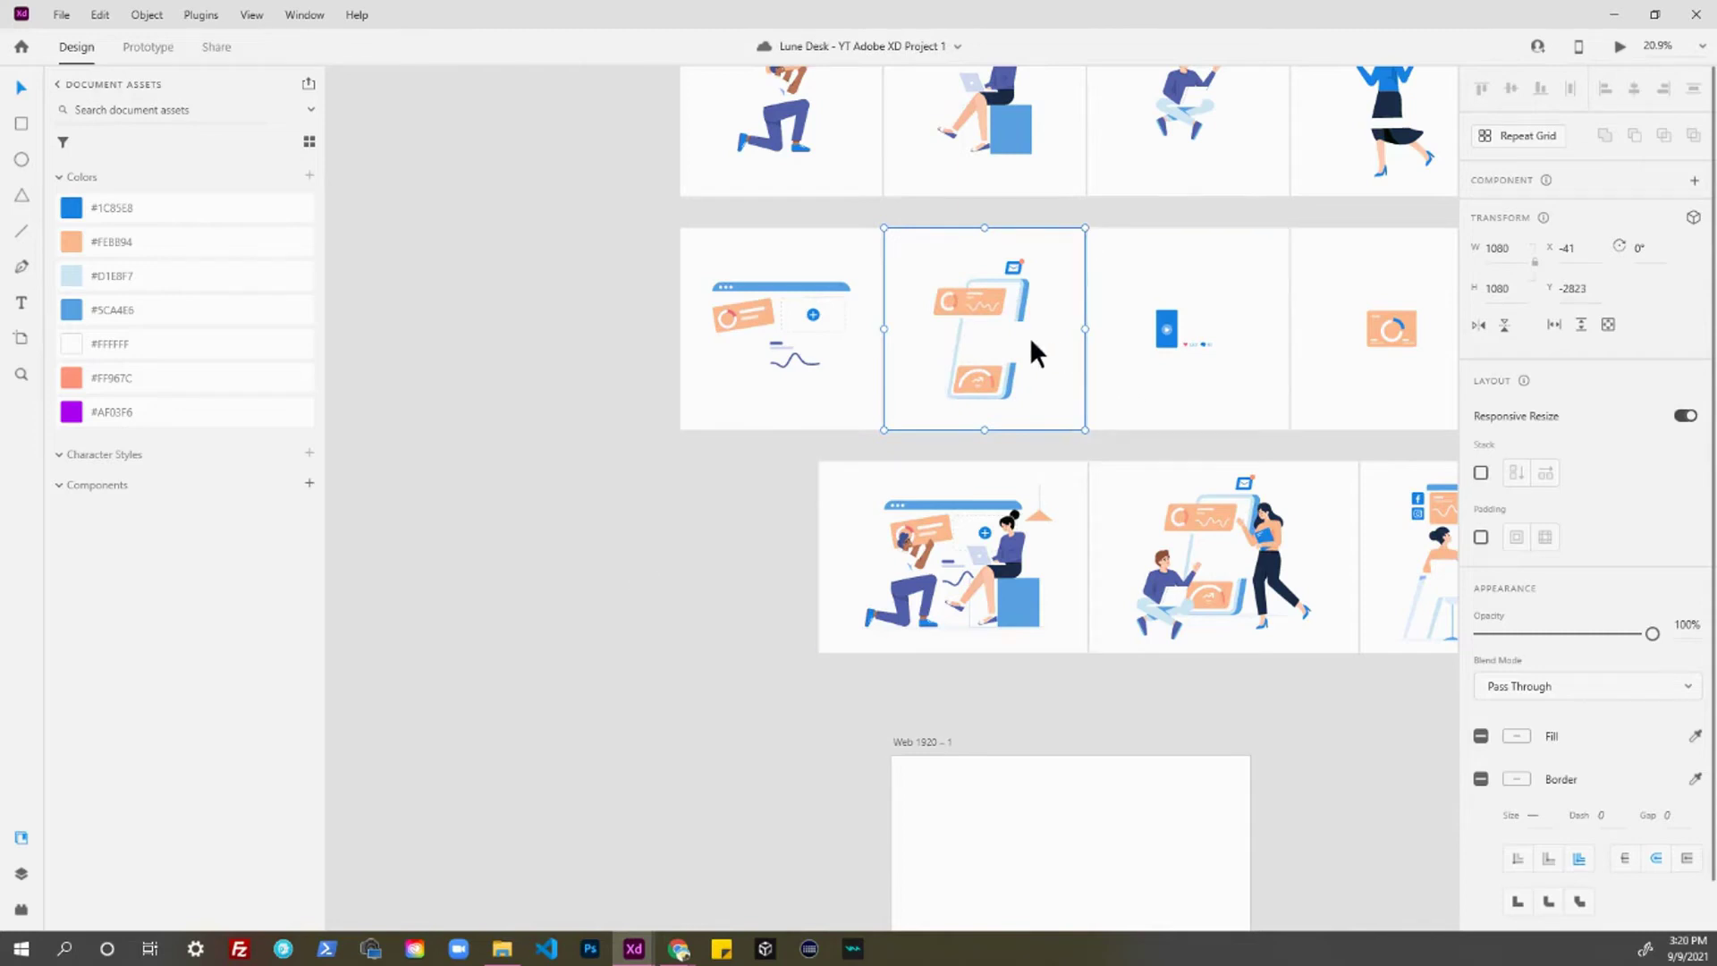
left_click_drag(1008, 336, 536, 540)
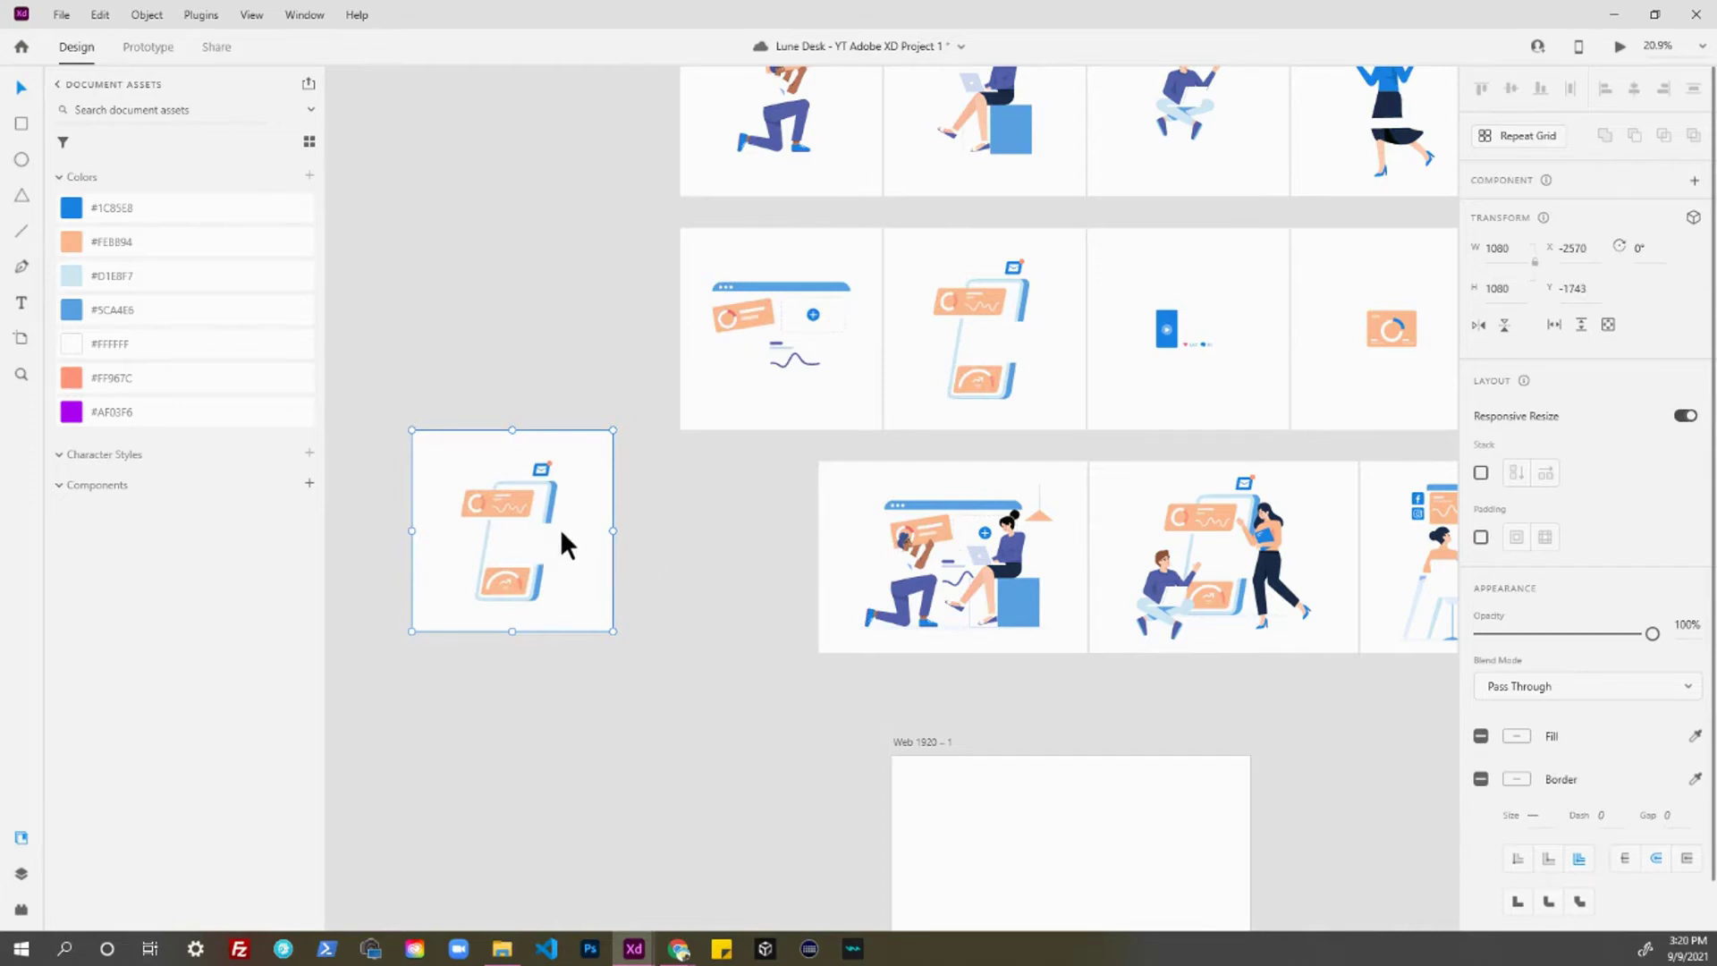
left_click_drag(560, 528, 551, 571)
scroll(501, 545, "up", 3)
scroll(501, 545, "up", 5)
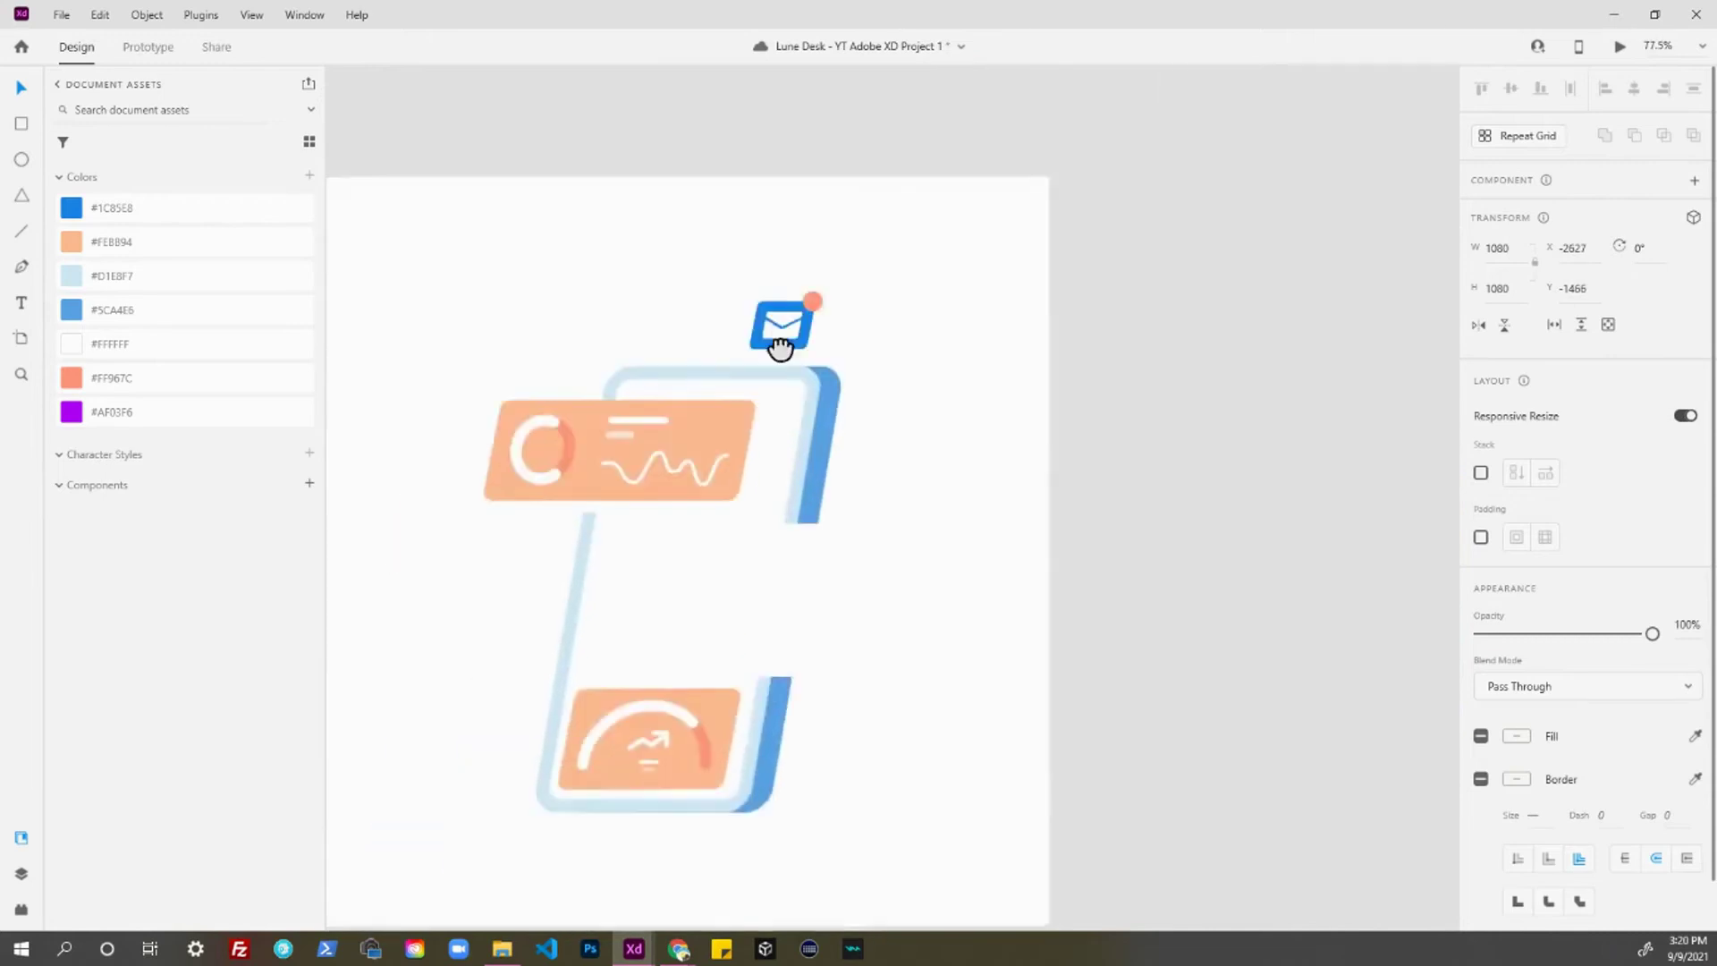
- Draw a rectangle about 263 by 207 below the duplicated illustration and round its corners to a radius of about 39
scroll(805, 237, "down", 5)
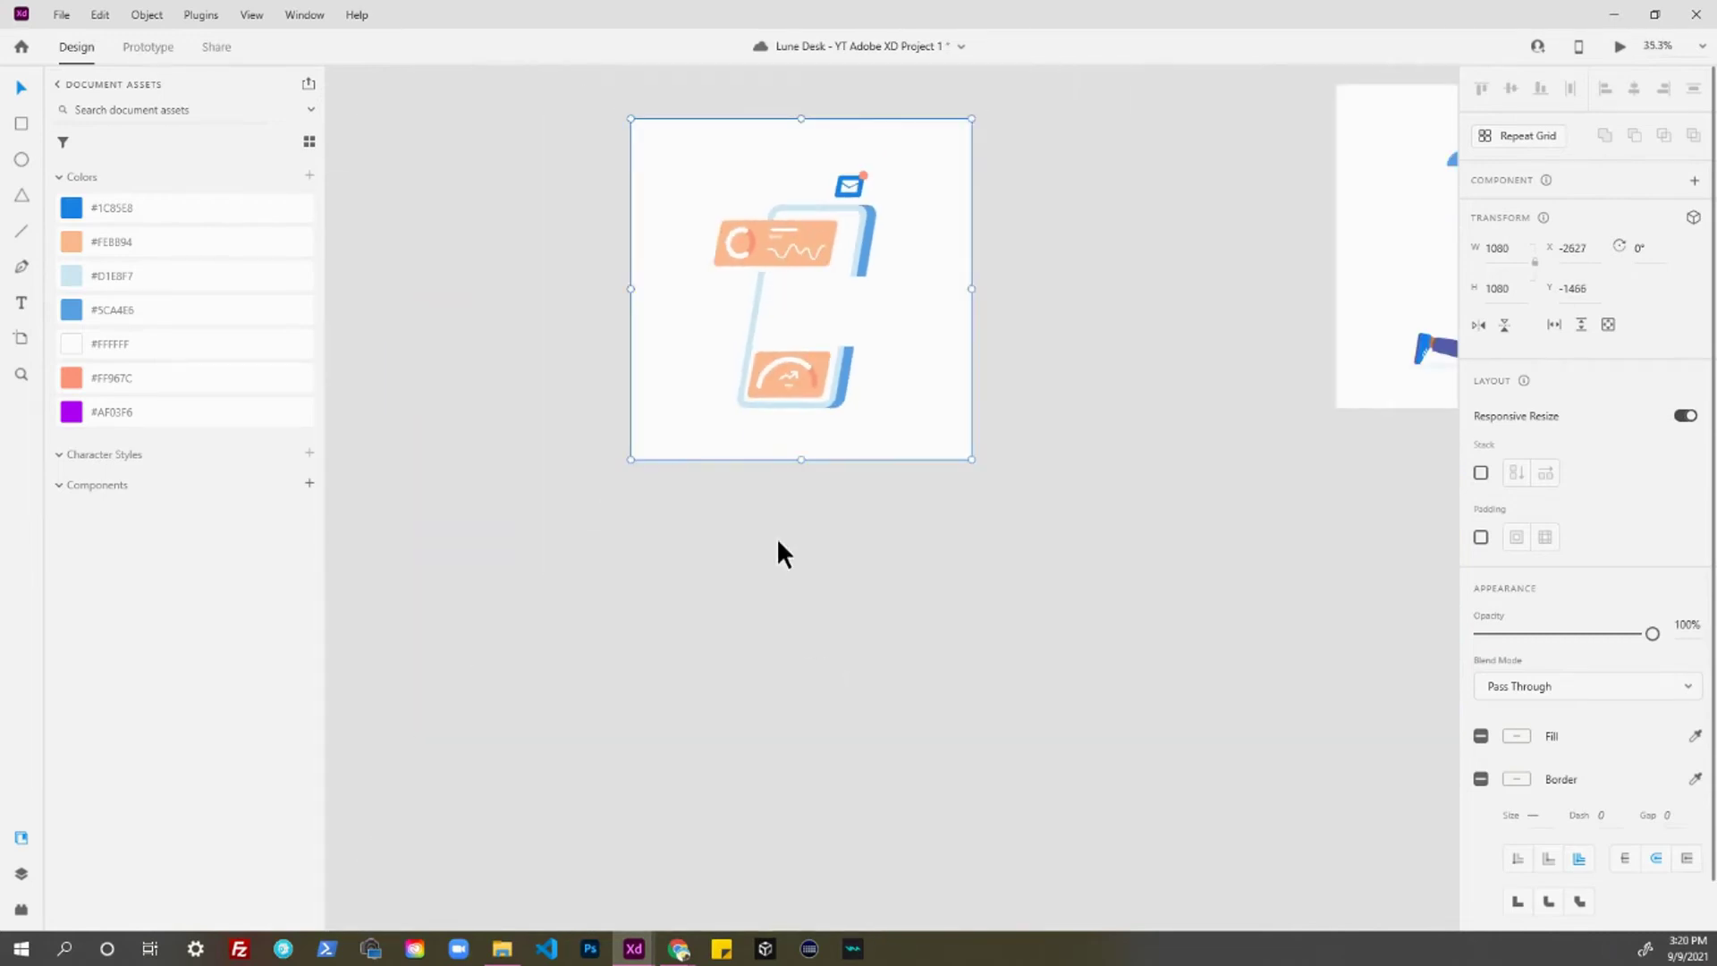
key("r")
left_click_drag(767, 524, 849, 588)
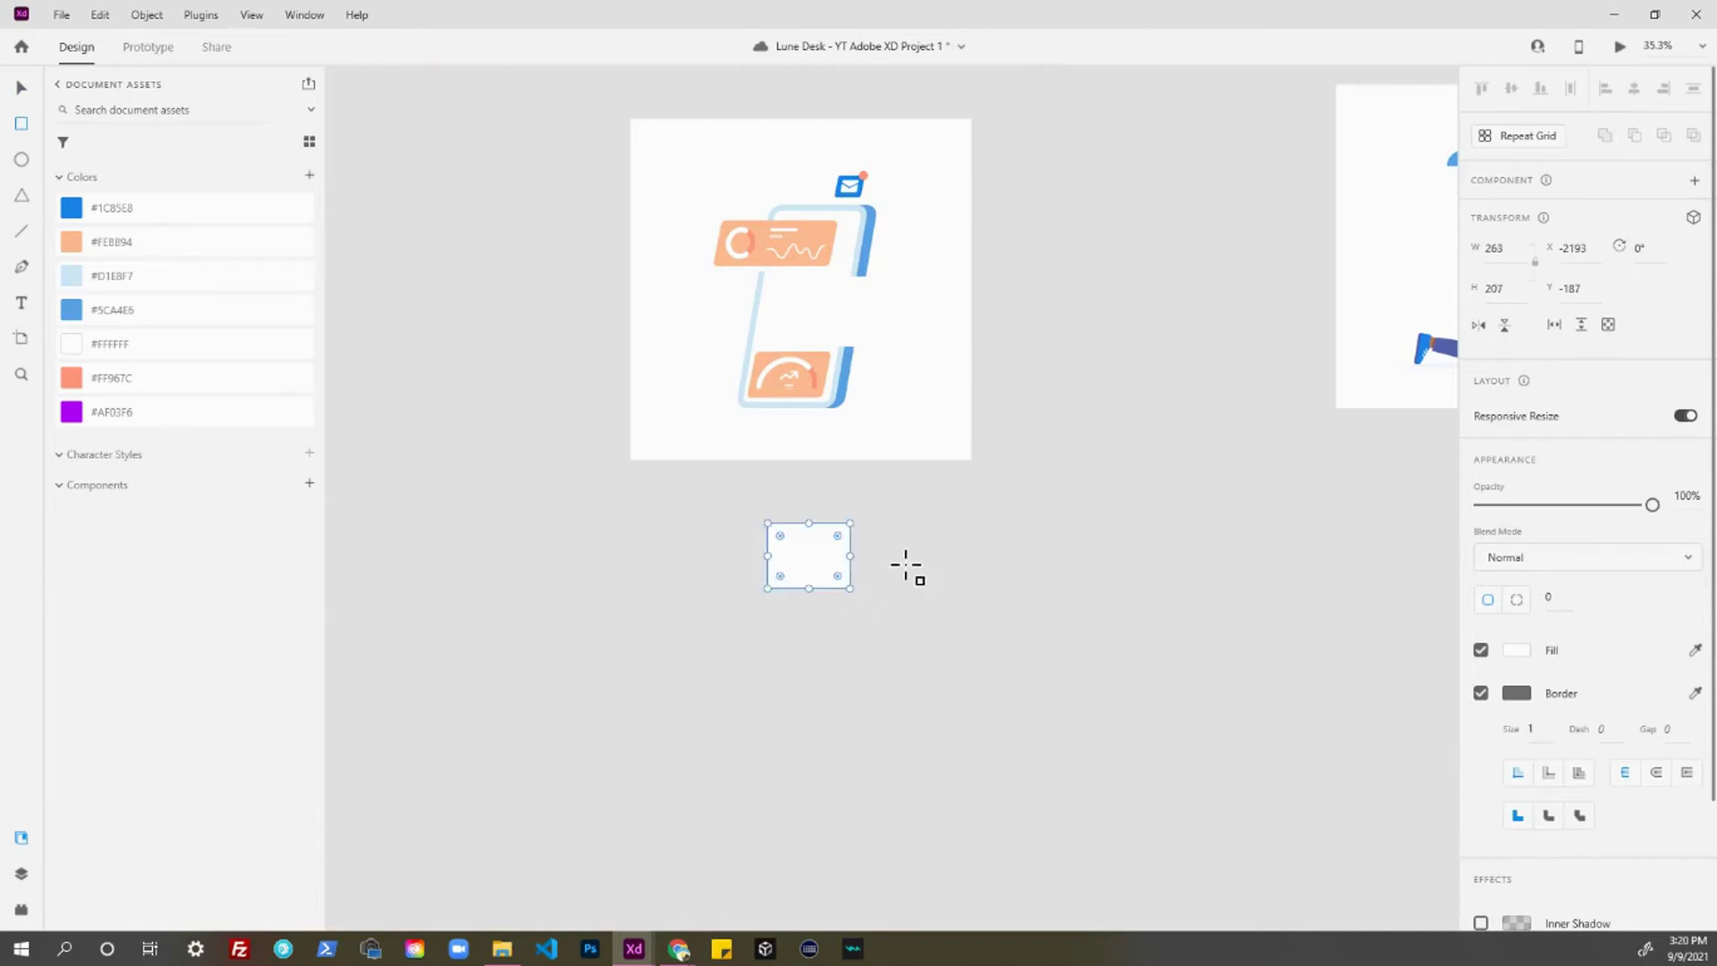
key("Escape")
left_click(807, 560)
scroll(805, 558, "up", 2)
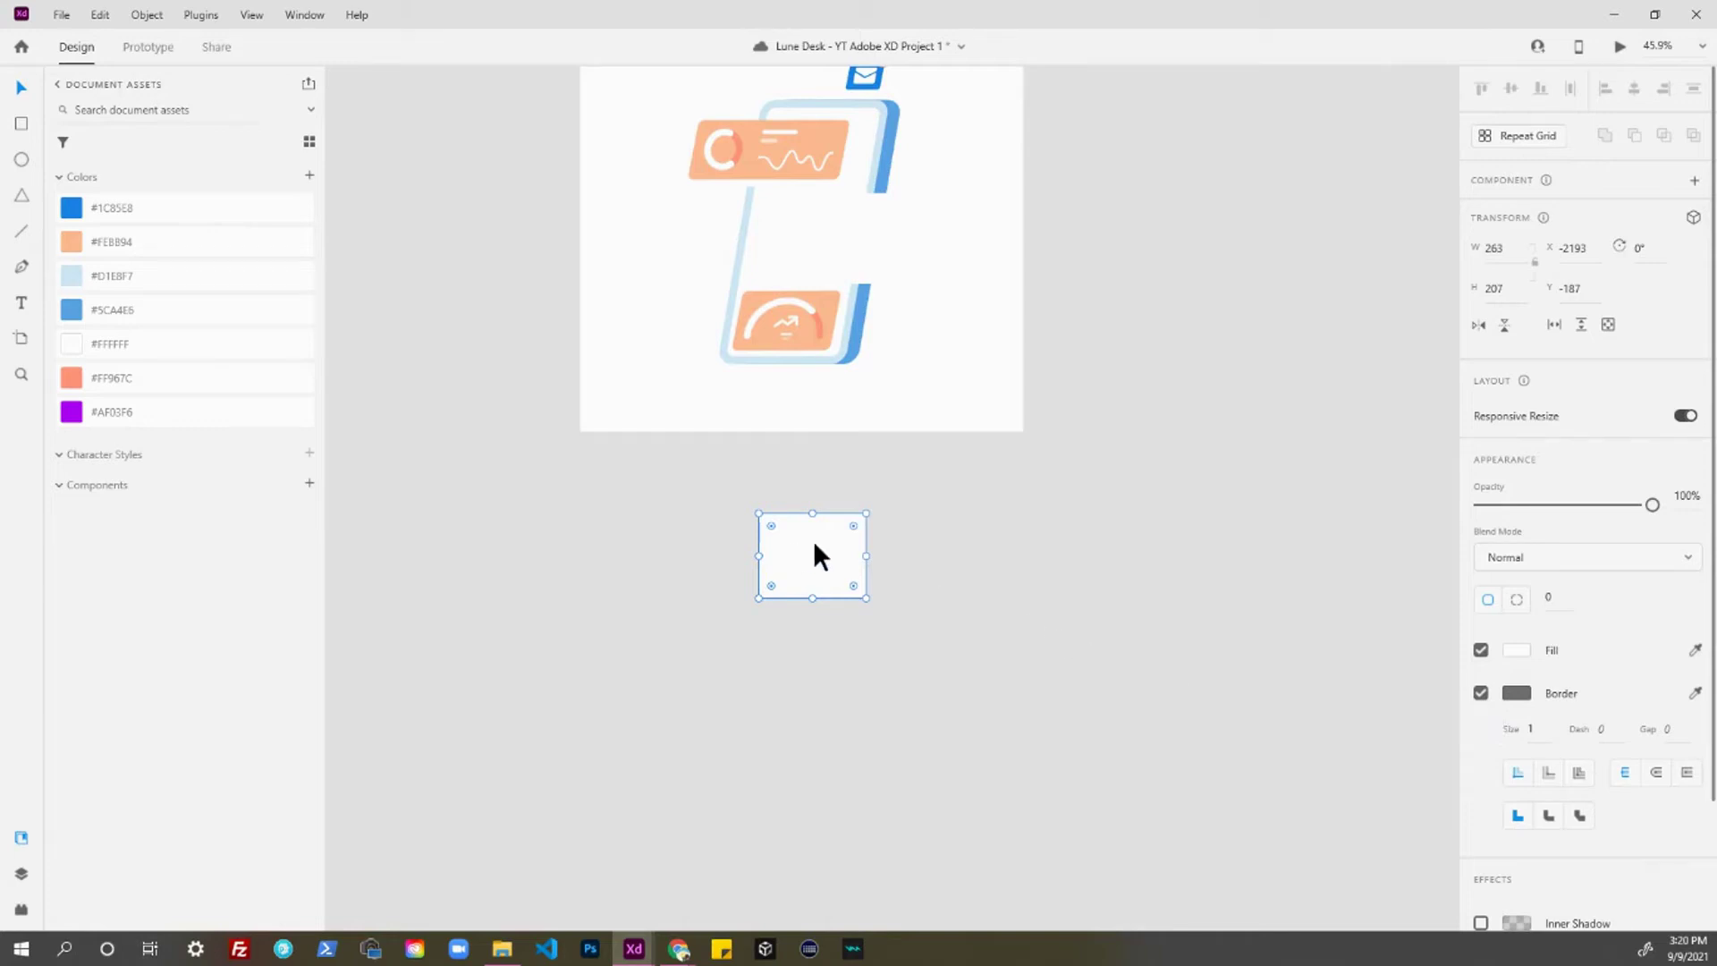
left_click_drag(853, 526, 850, 525)
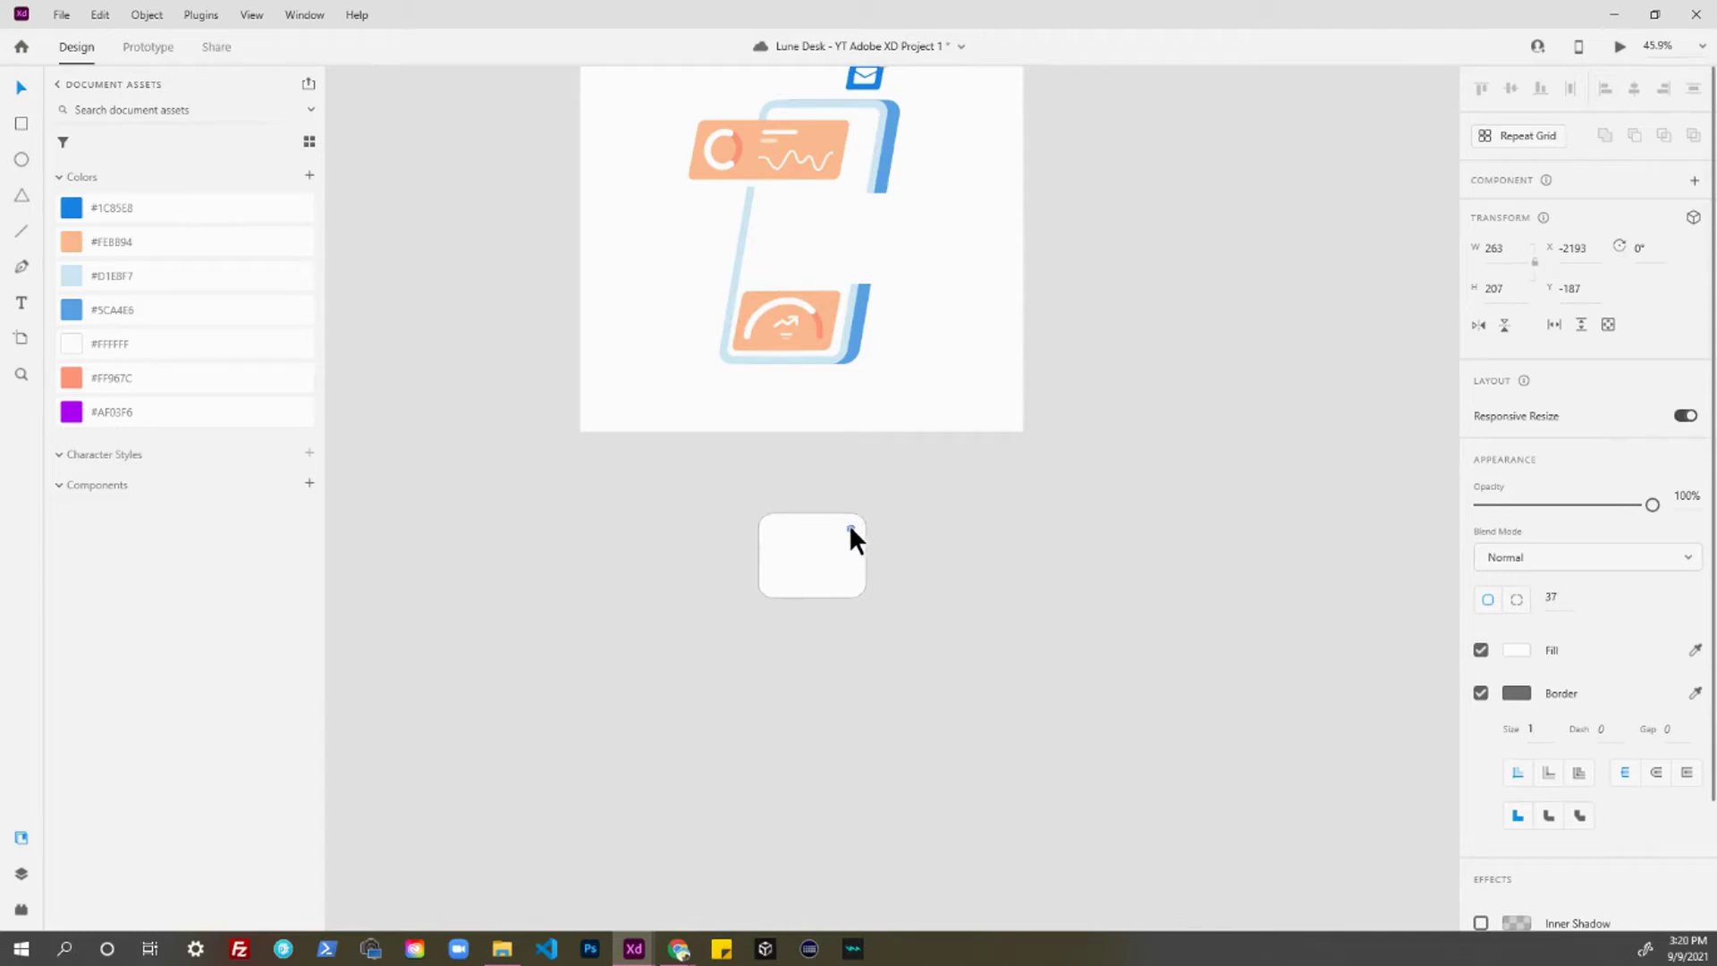
left_click_drag(847, 526, 848, 524)
- Examine the envelope icon of the duplicated phone illustration and compare its shape with the rounded rectangle
scroll(854, 514, "up", 1)
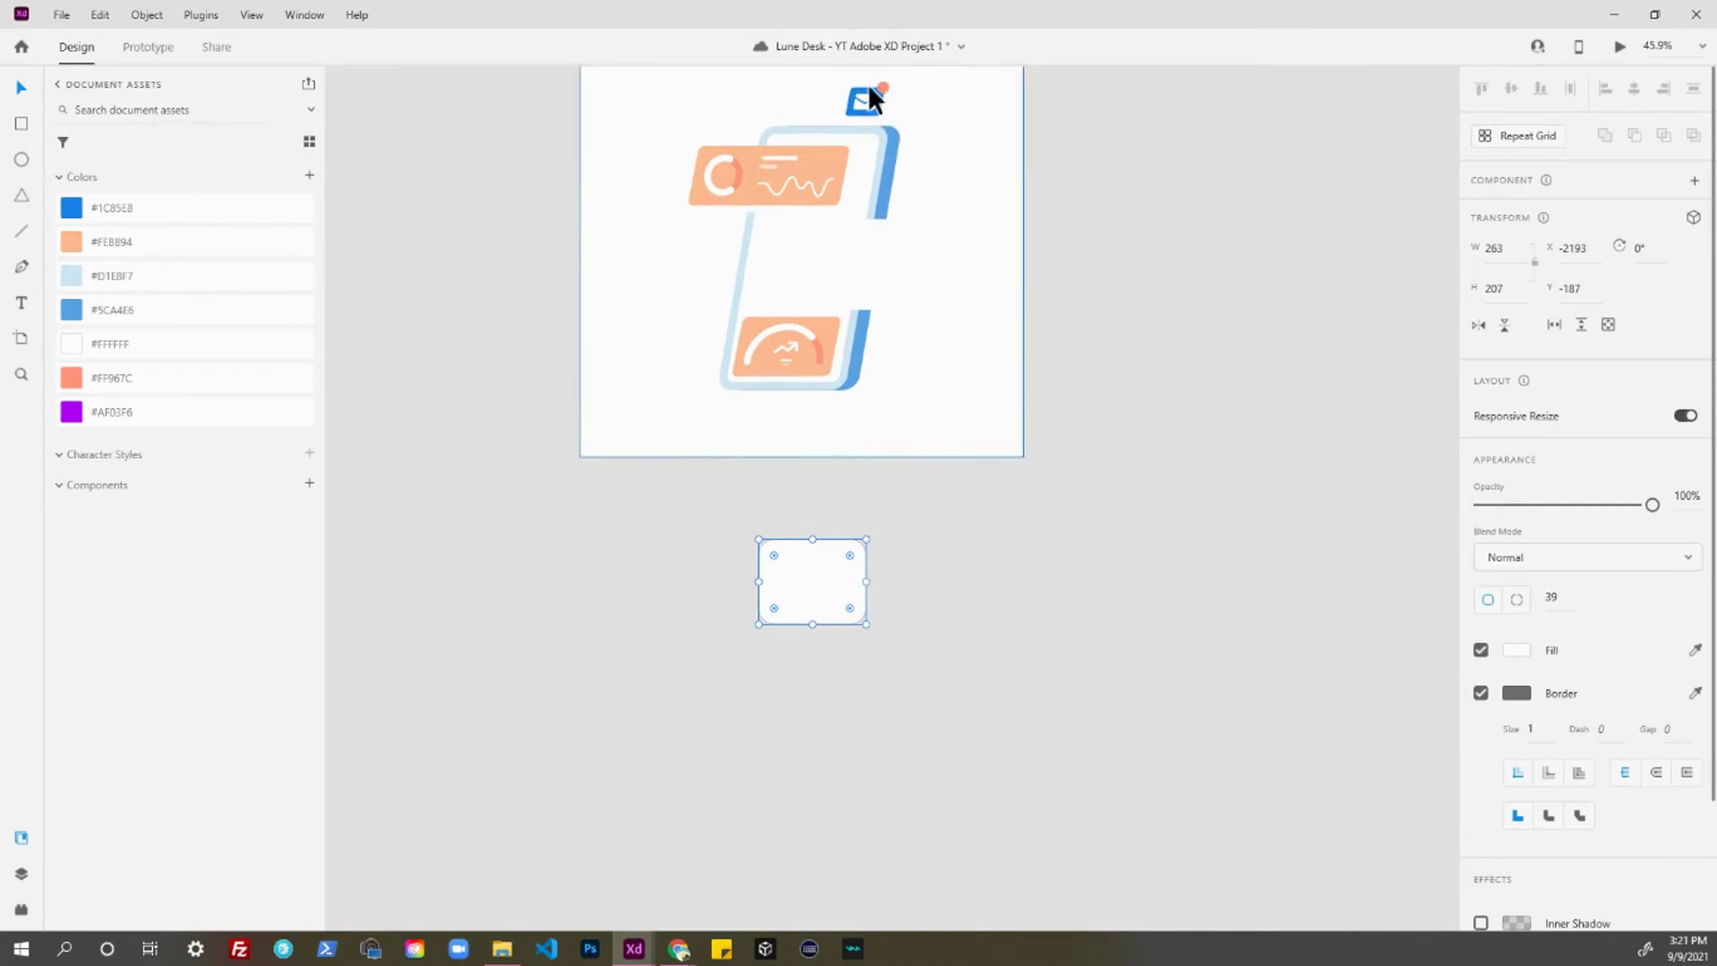
scroll(894, 161, "up", 3)
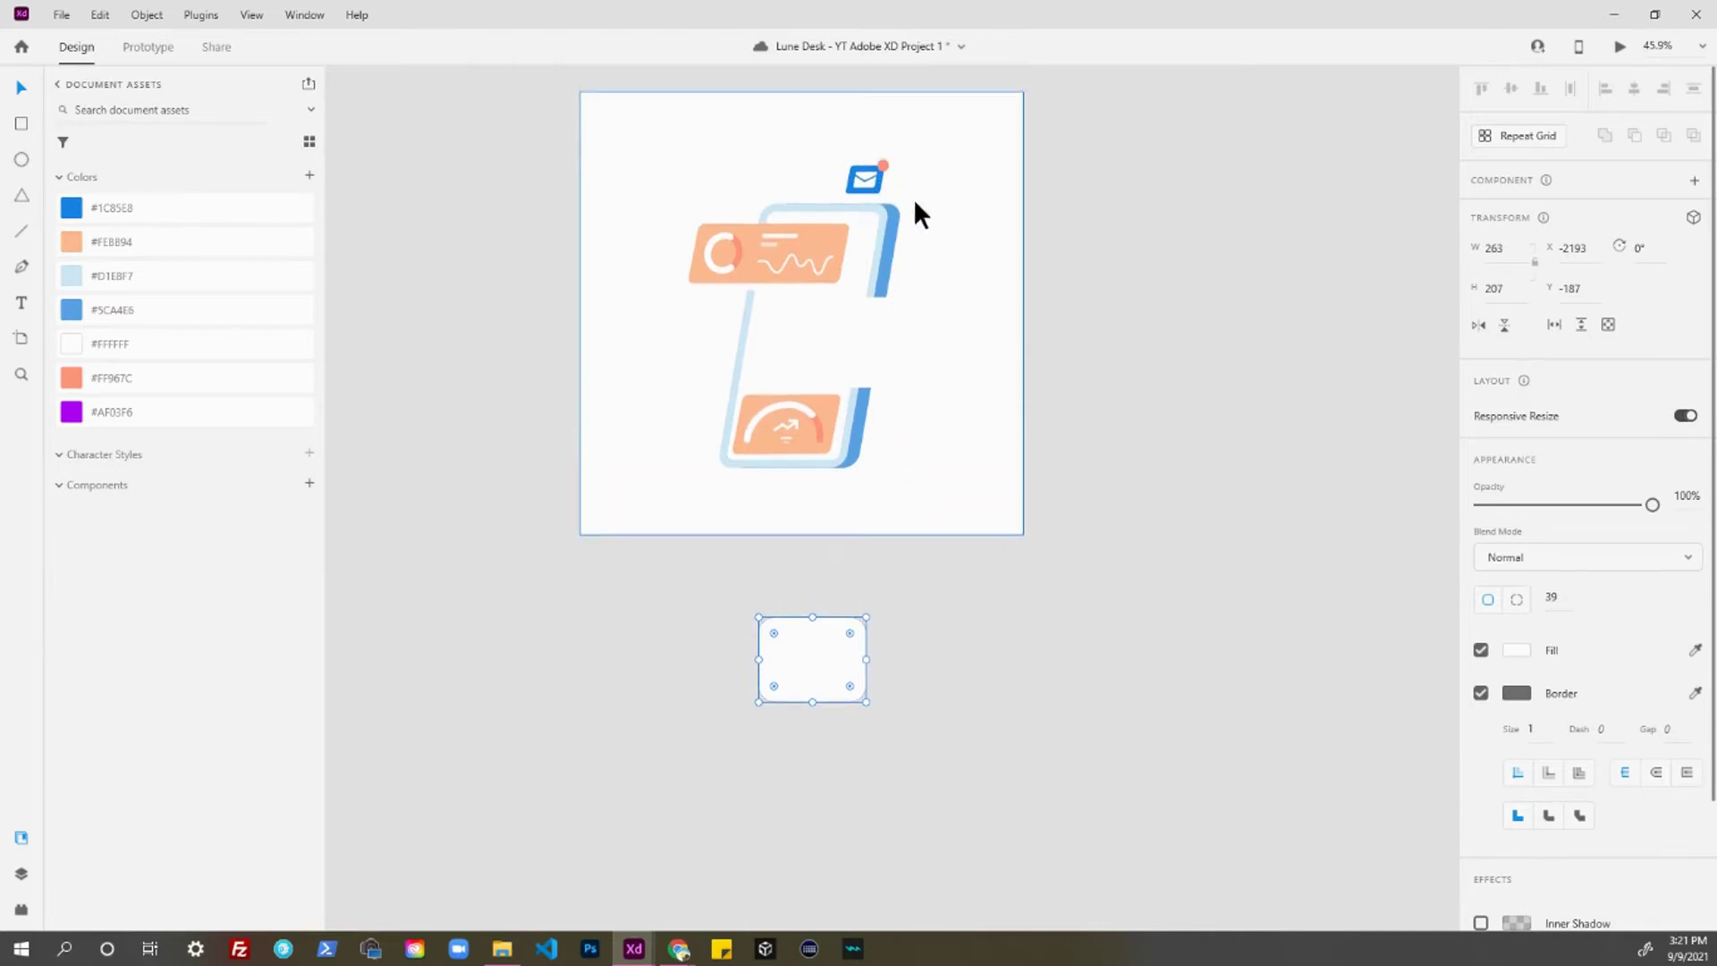
left_click(873, 179)
double_click(867, 179)
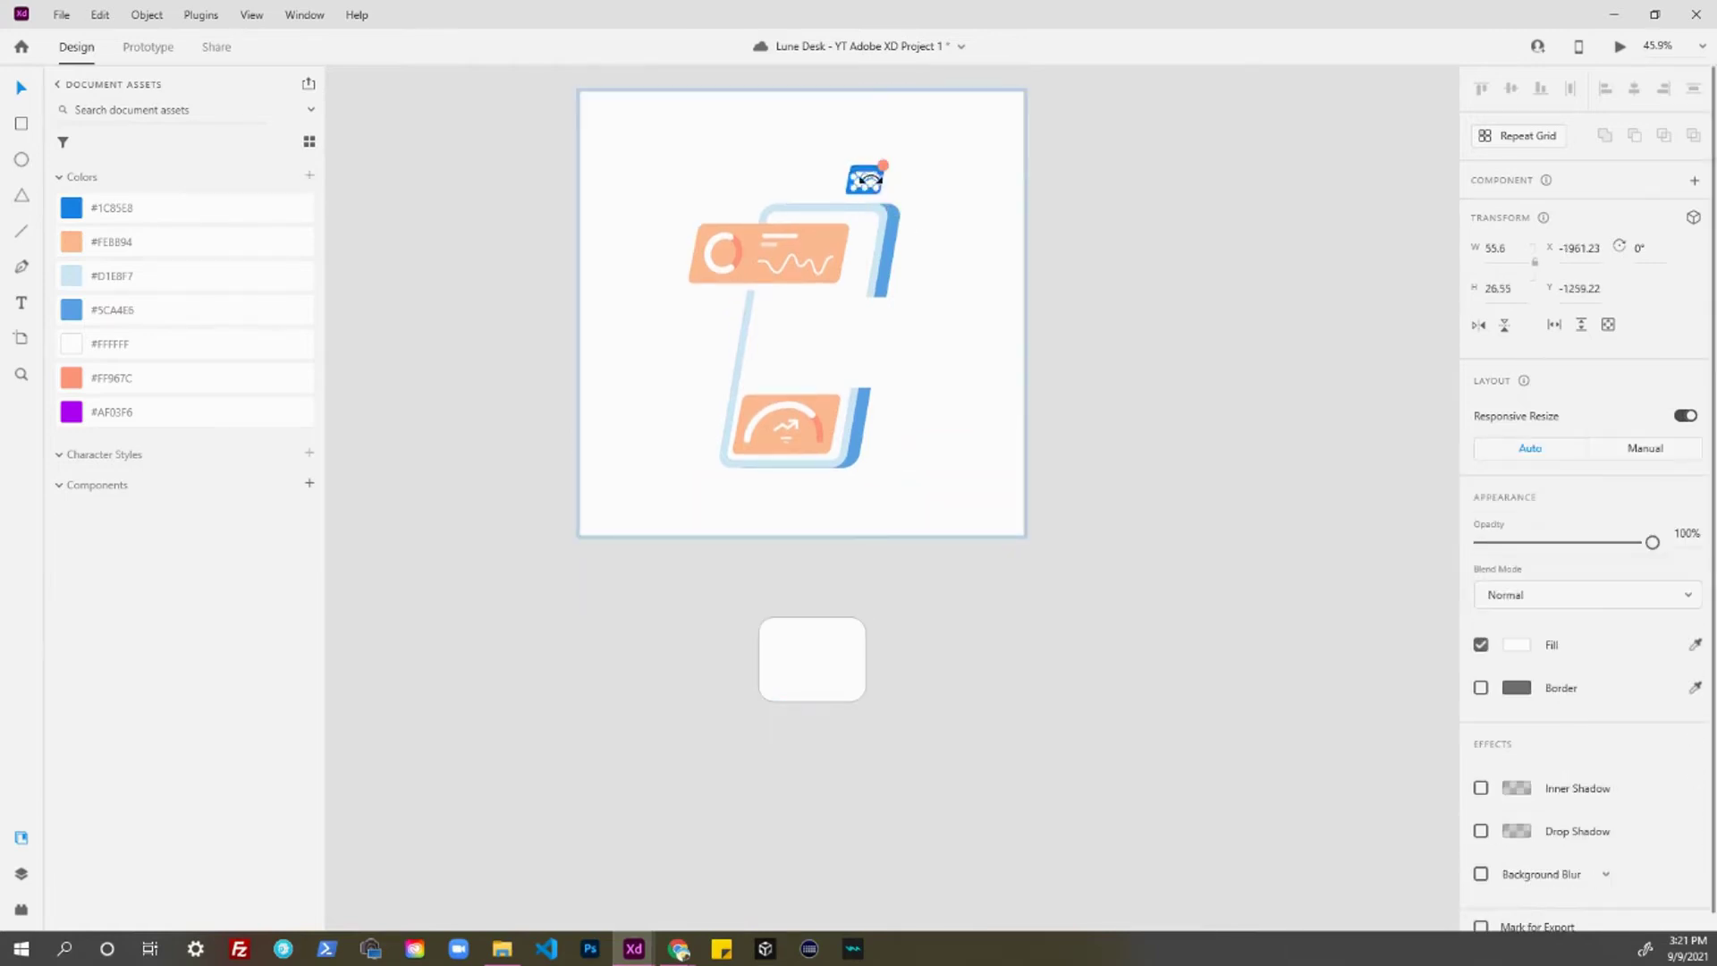
left_click(882, 701)
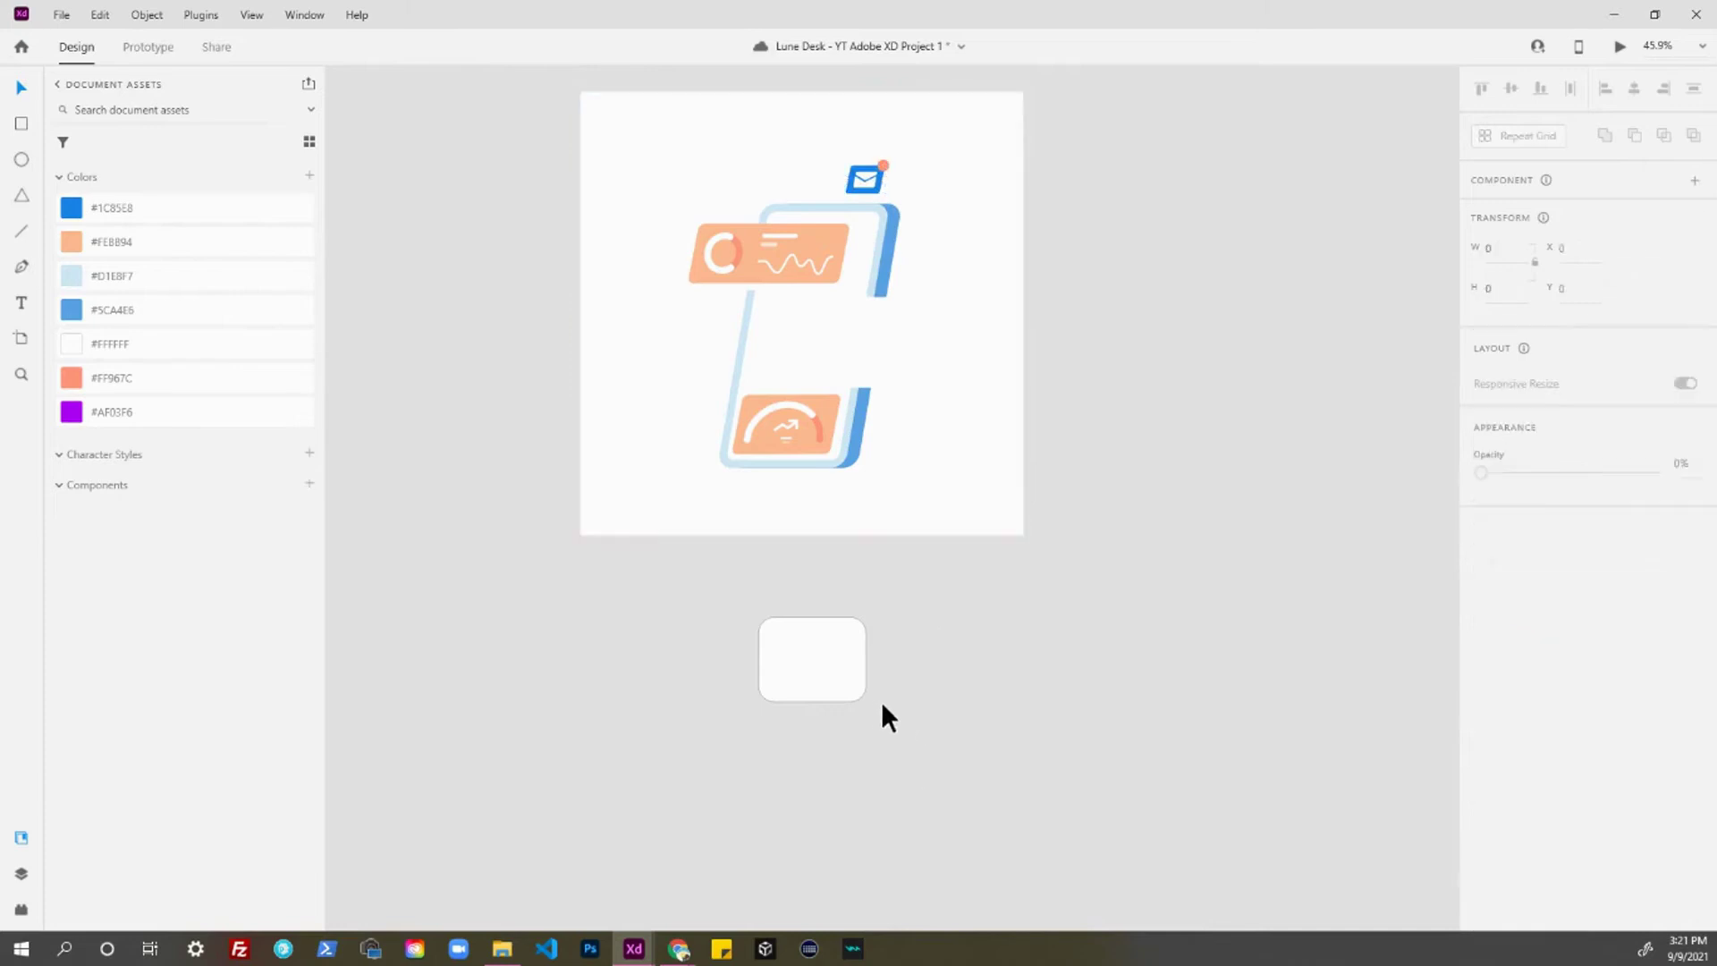
left_click(852, 685)
left_click(837, 742)
left_click(839, 653)
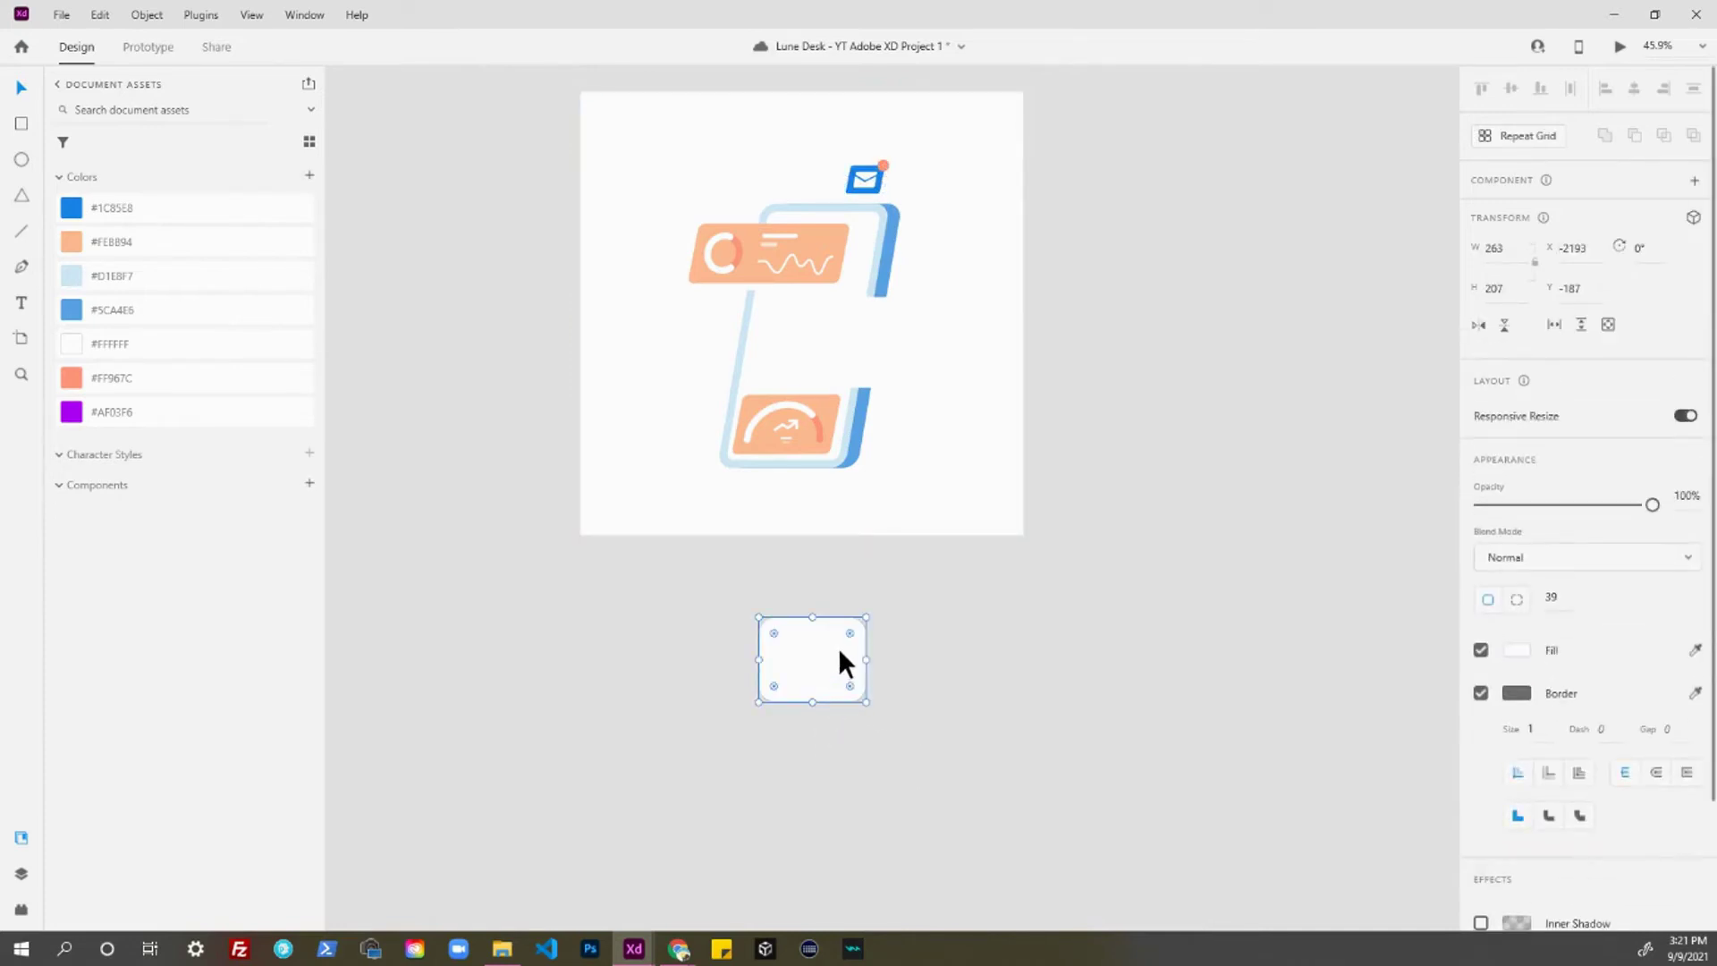
left_click(882, 660)
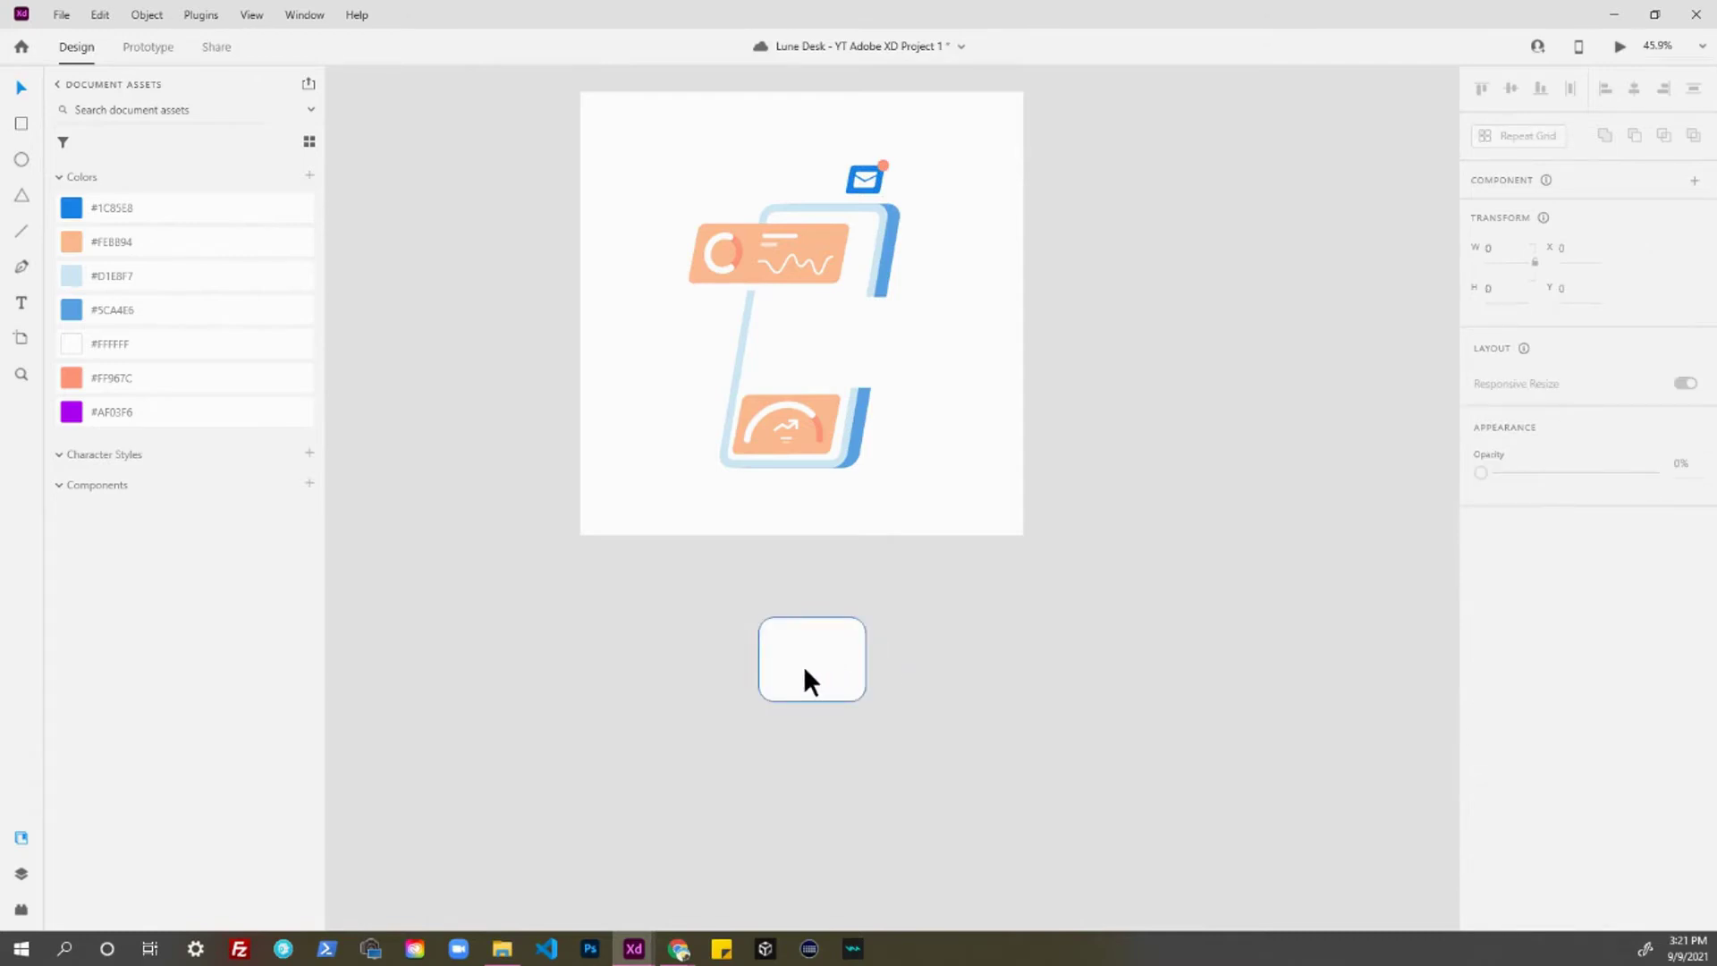
- Draw a flat triangle about 266 by 92 and align it just above the rounded rectangle
key("y")
left_click_drag(835, 564, 767, 613)
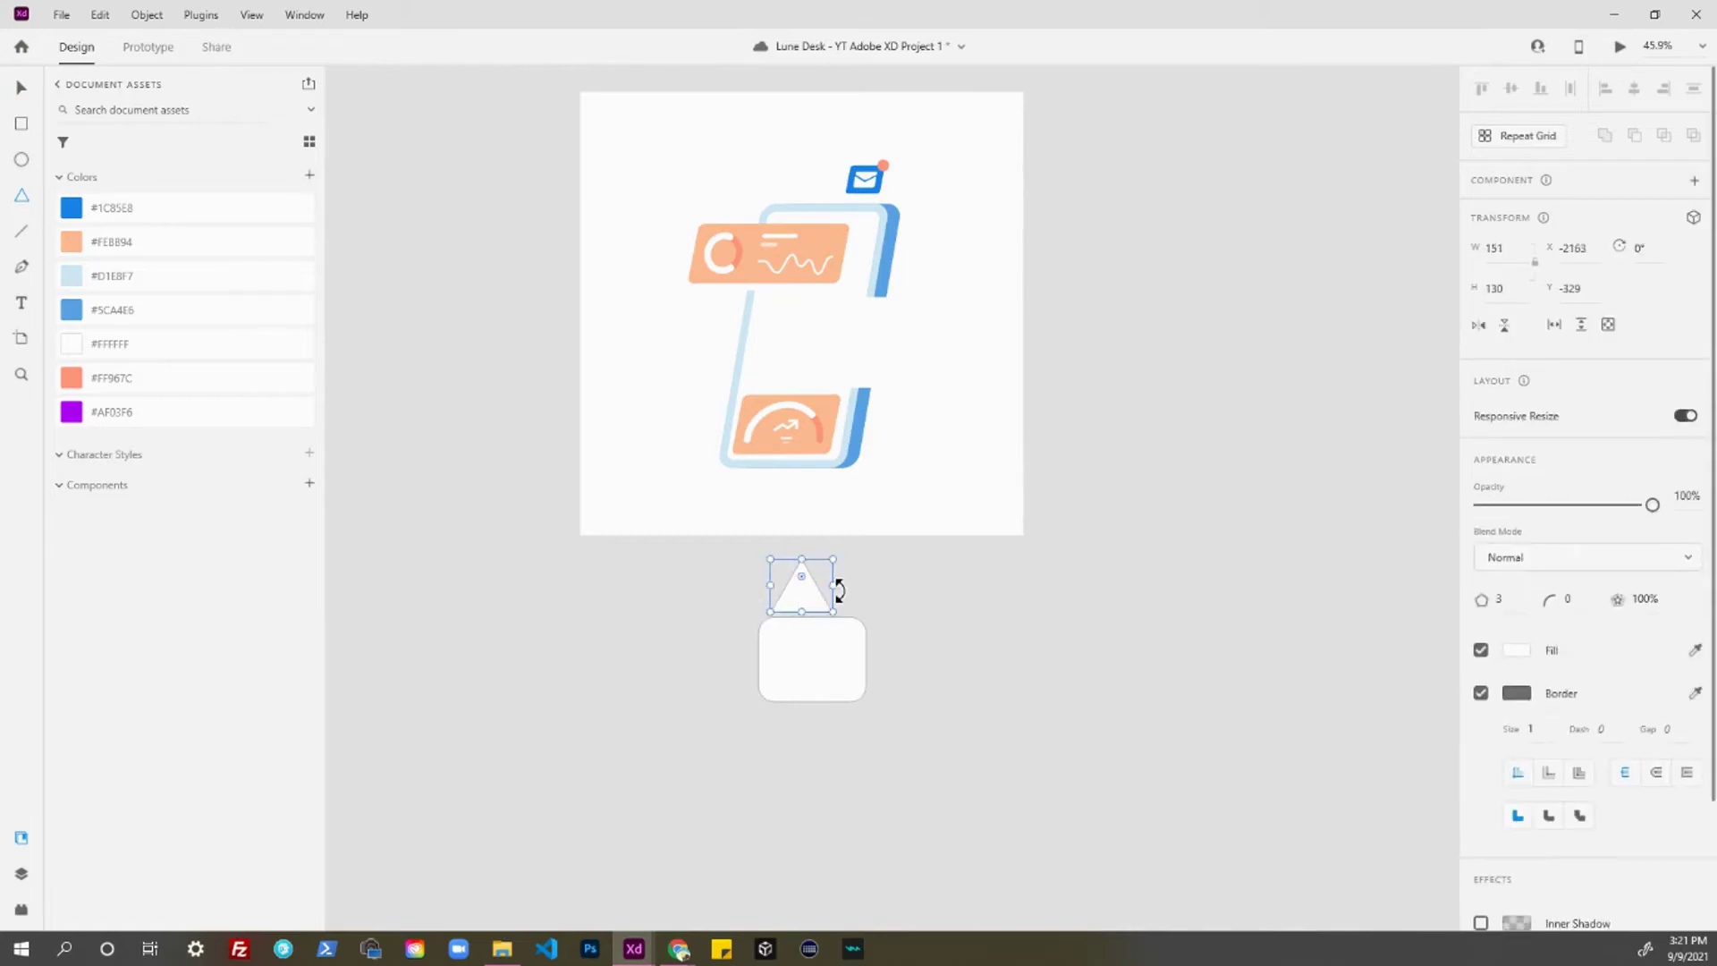
key("ctrl+z")
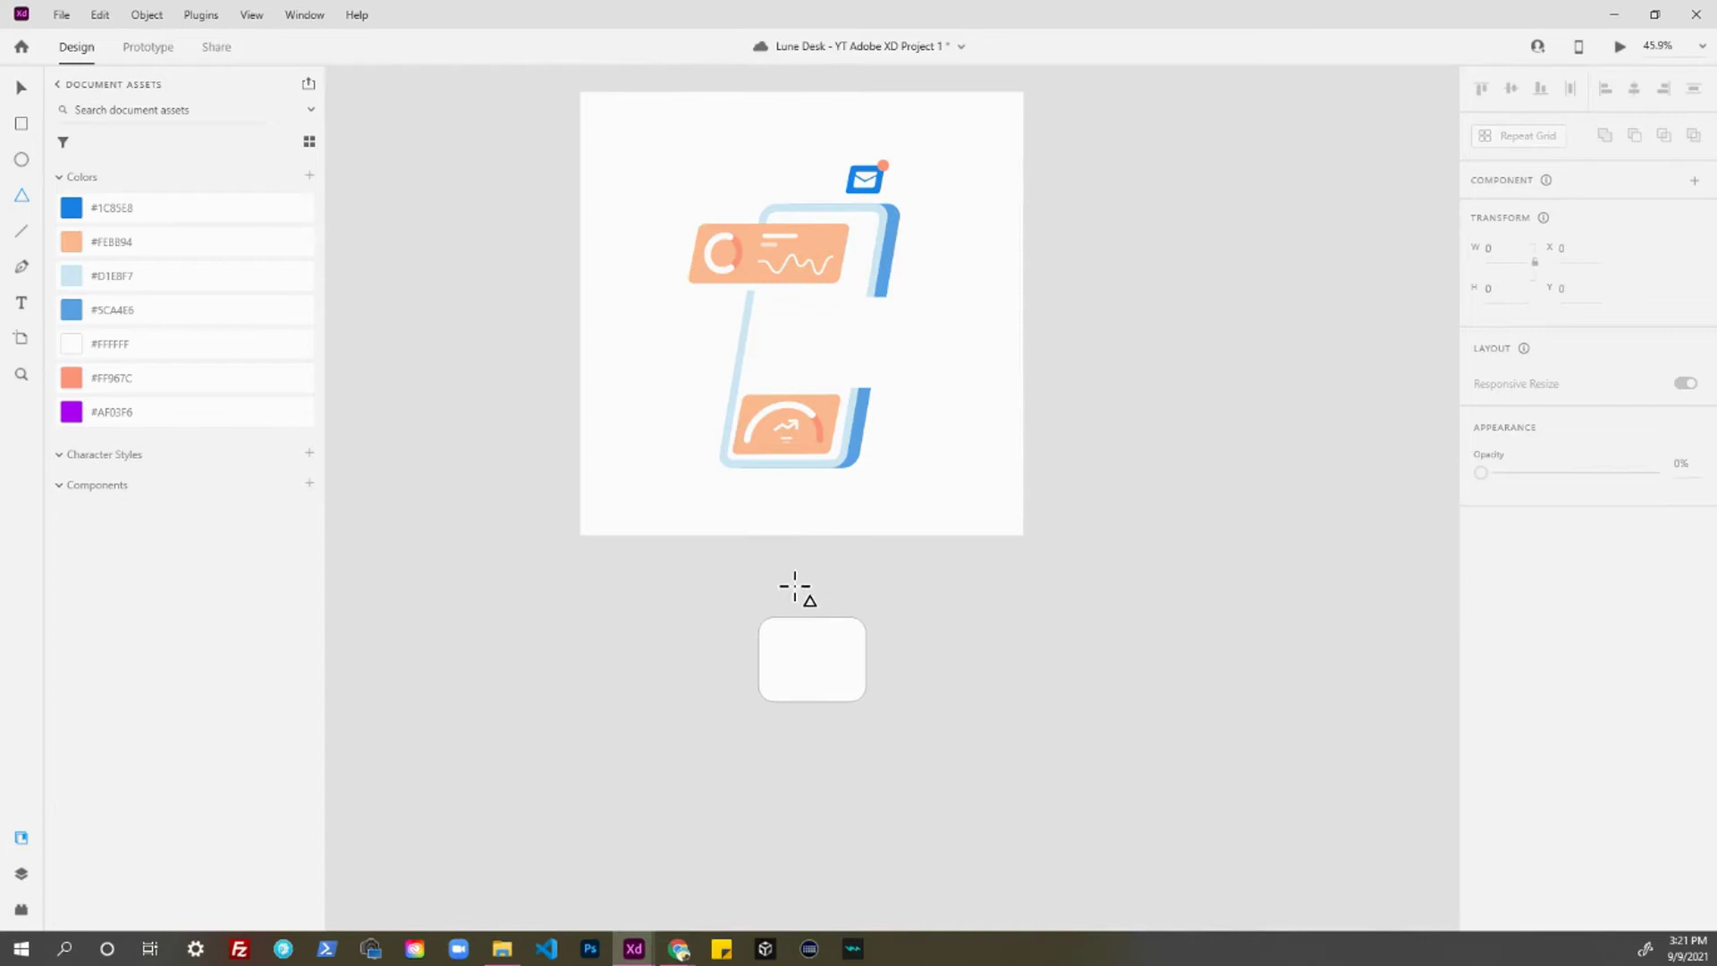
mouse_move(816, 581)
left_mouse_down()
mouse_move(850, 606)
mouse_move(862, 589)
left_mouse_up()
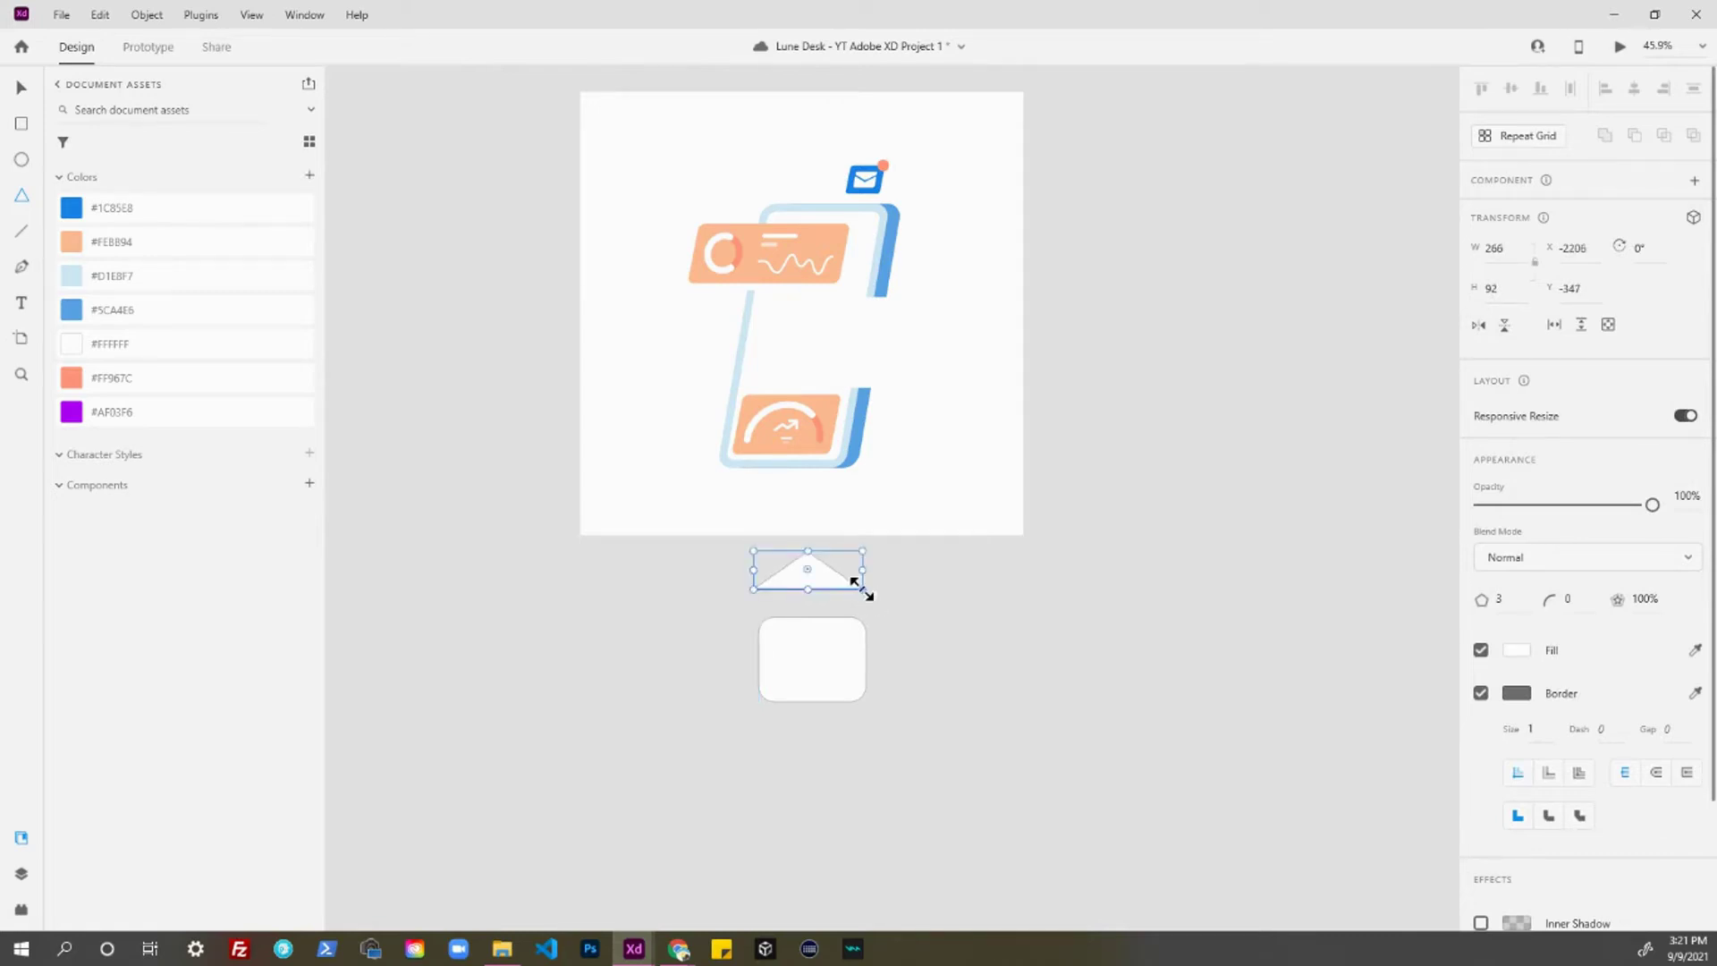
key("Escape")
left_click_drag(834, 587, 829, 599)
- Resize the triangle to about 256 by 69 and centre it above the rounded rectangle
scroll(839, 614, "up", 5)
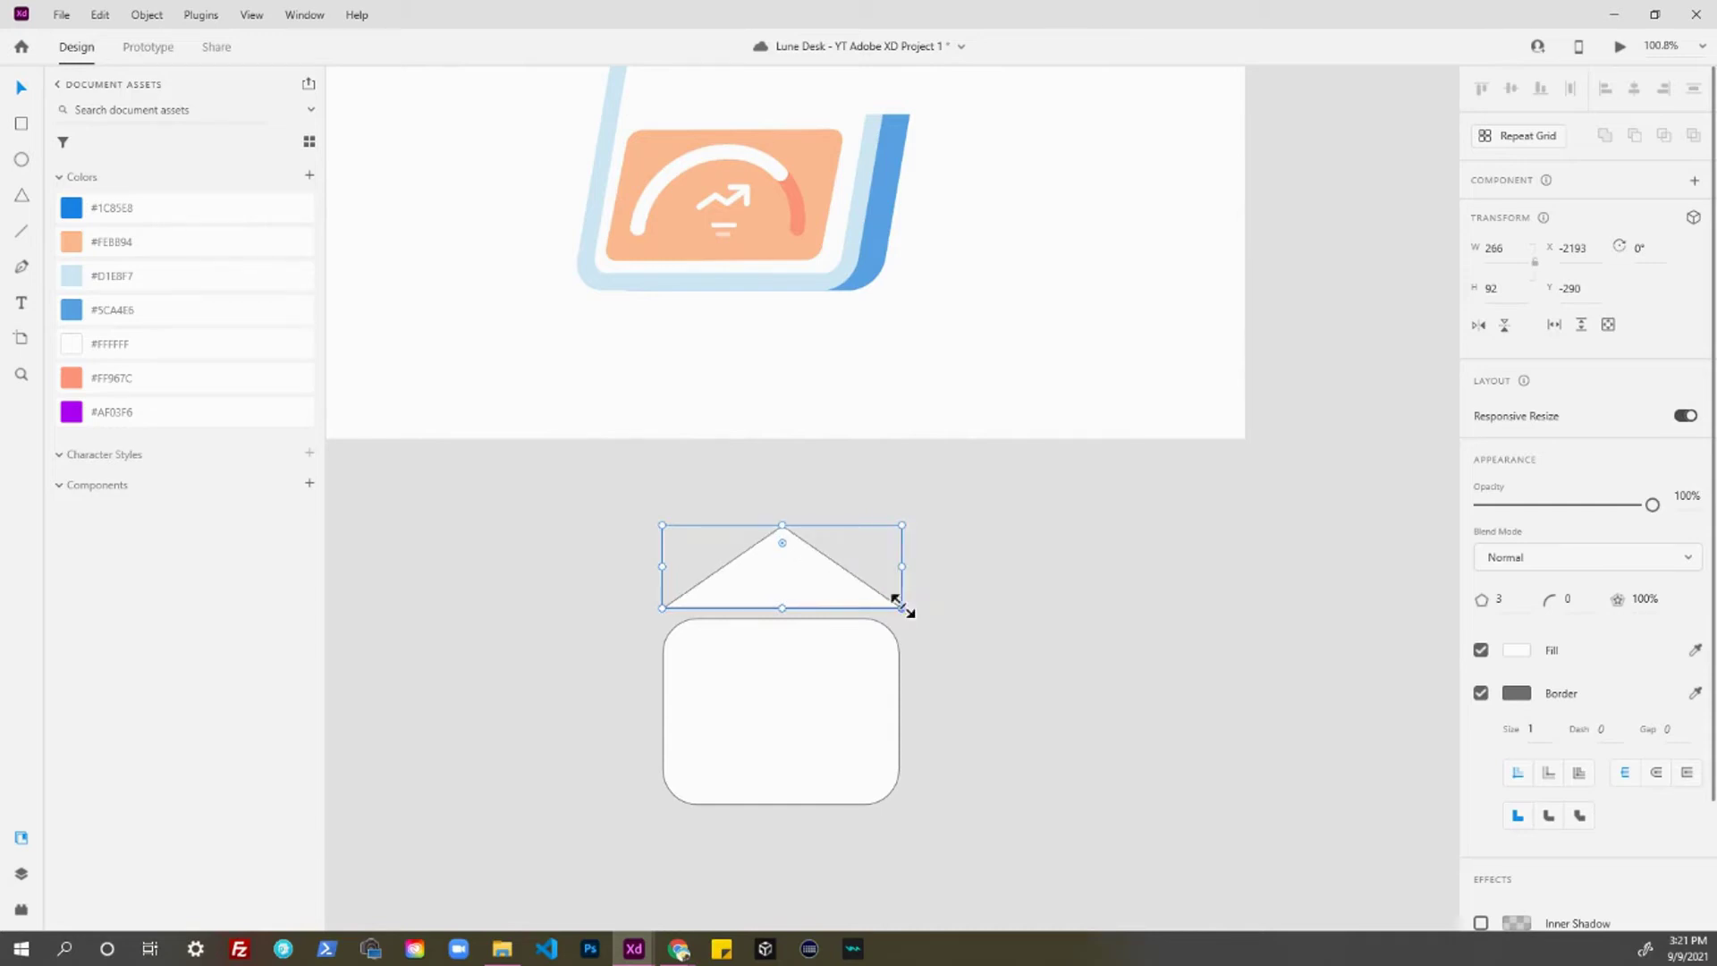
left_click_drag(902, 608, 871, 591)
key("ctrl+z")
mouse_move(899, 566)
left_mouse_down()
mouse_move(857, 565)
mouse_move(912, 567)
mouse_move(891, 567)
left_mouse_up()
left_click_drag(779, 593, 786, 594)
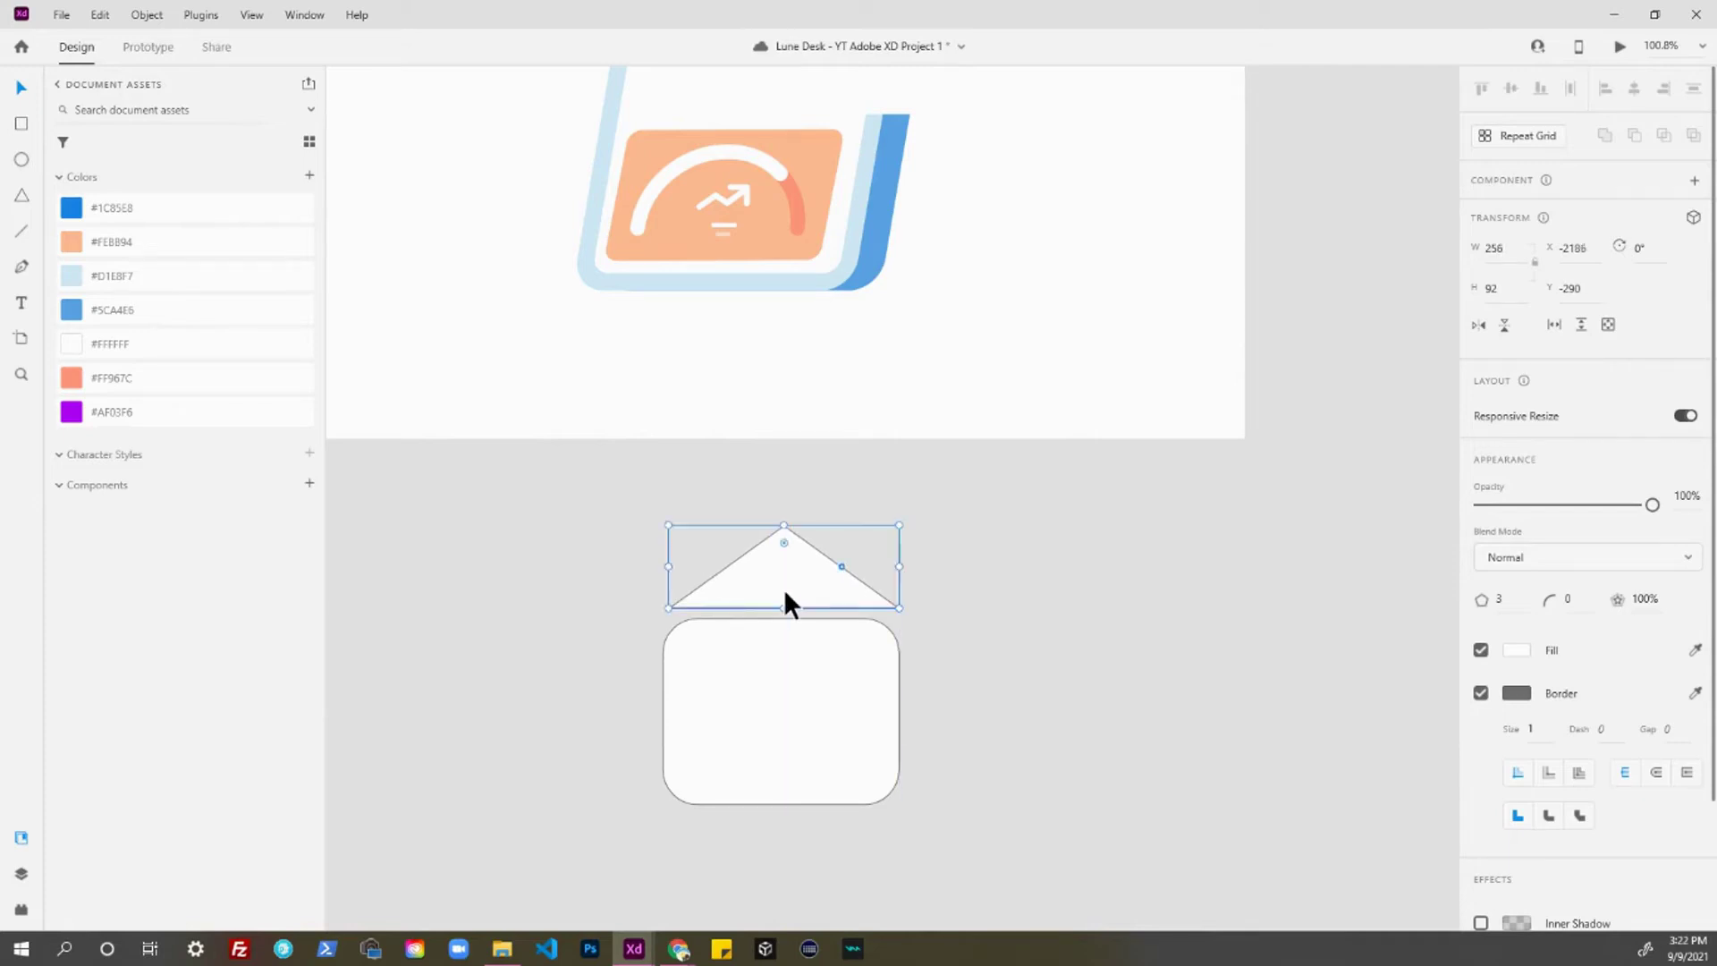
left_click_drag(784, 523, 785, 545)
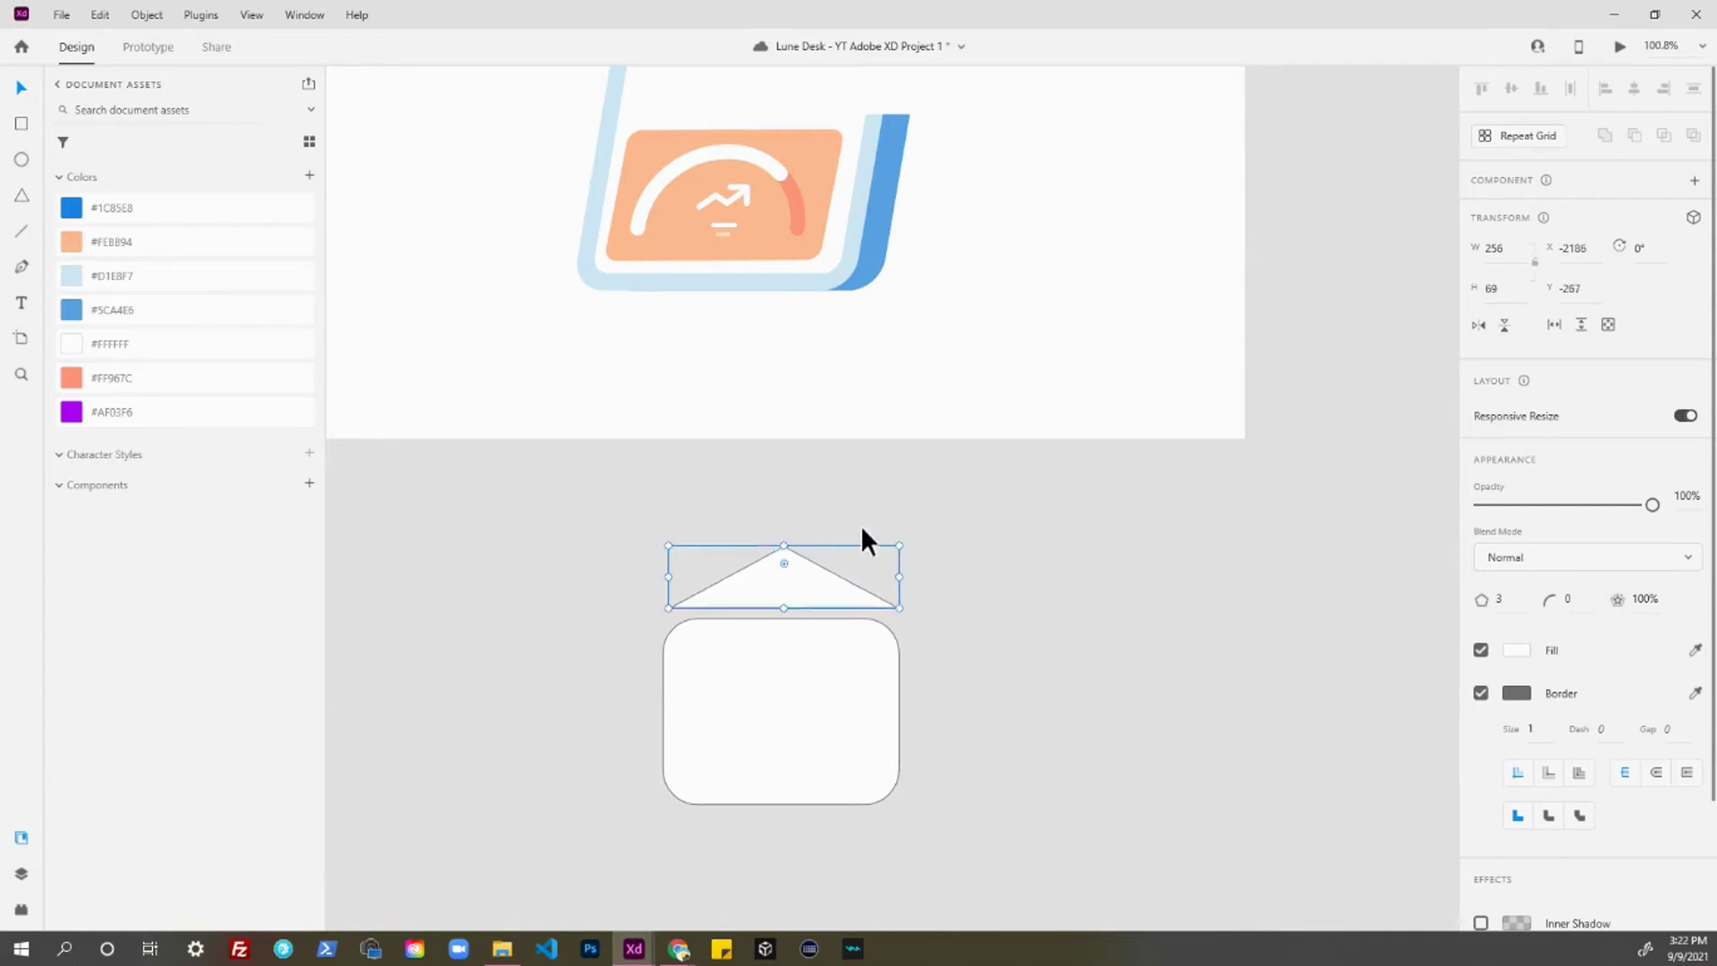
left_click(956, 588)
left_click(813, 588)
left_click_drag(758, 592, 758, 586)
- Shorten the rounded rectangle to a height of about 169 and reduce its corner radius to about 17
left_click(799, 640)
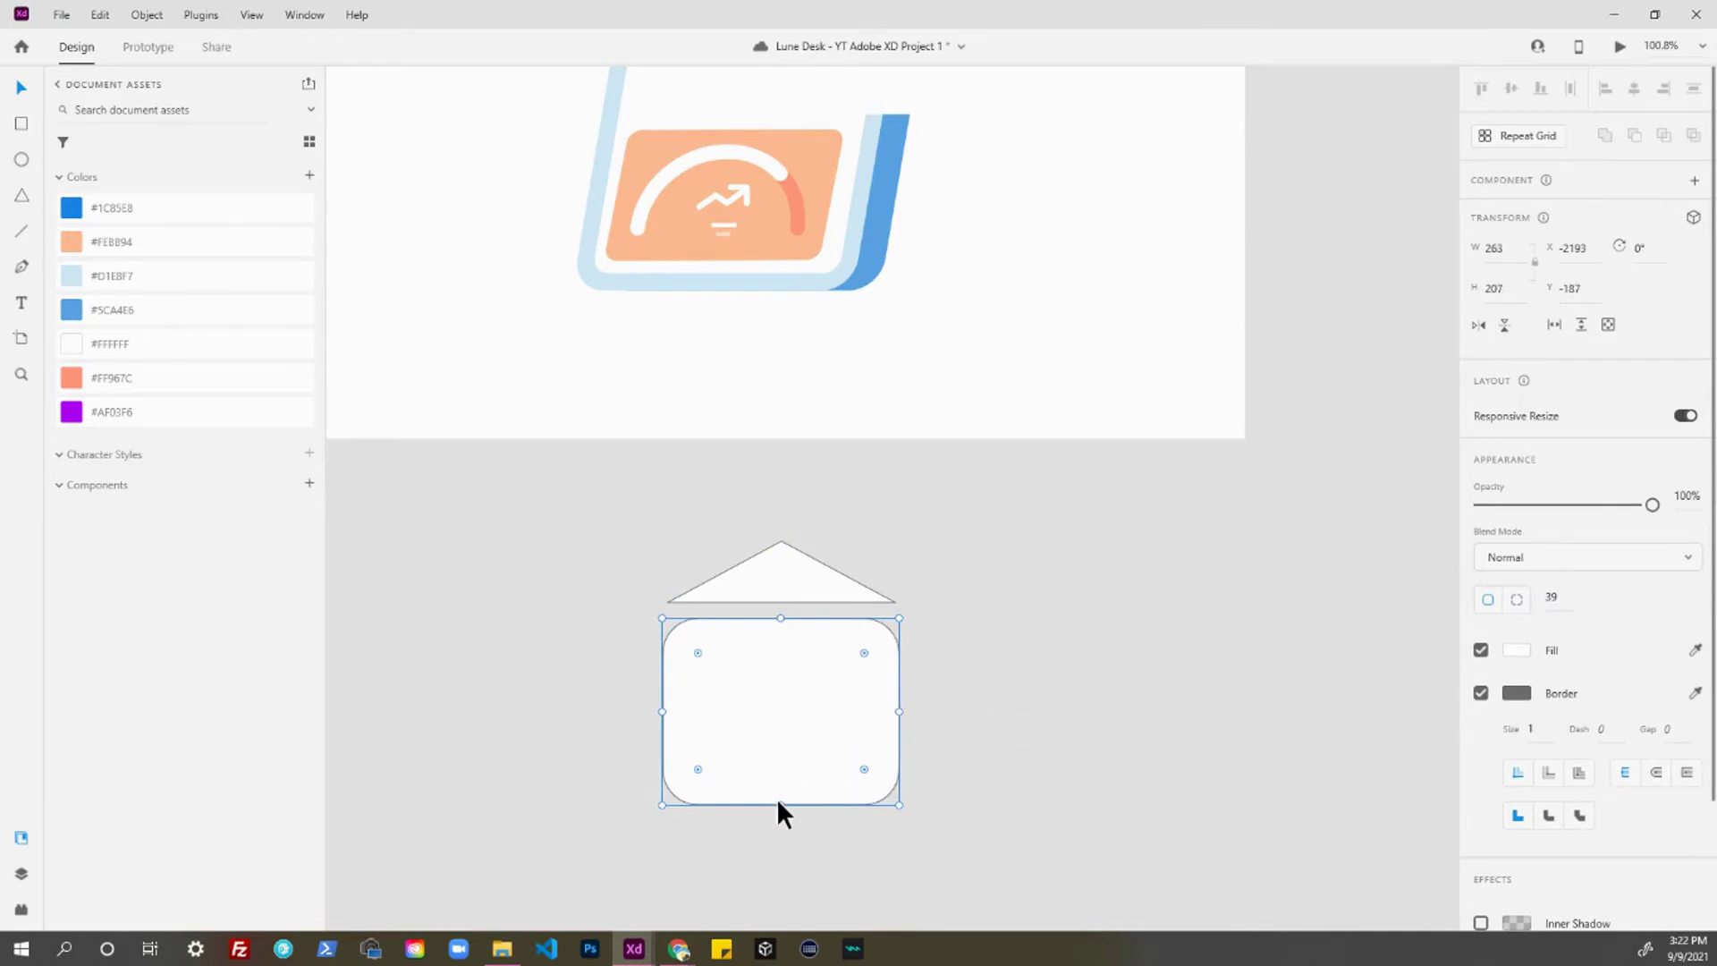
left_click_drag(778, 803, 774, 770)
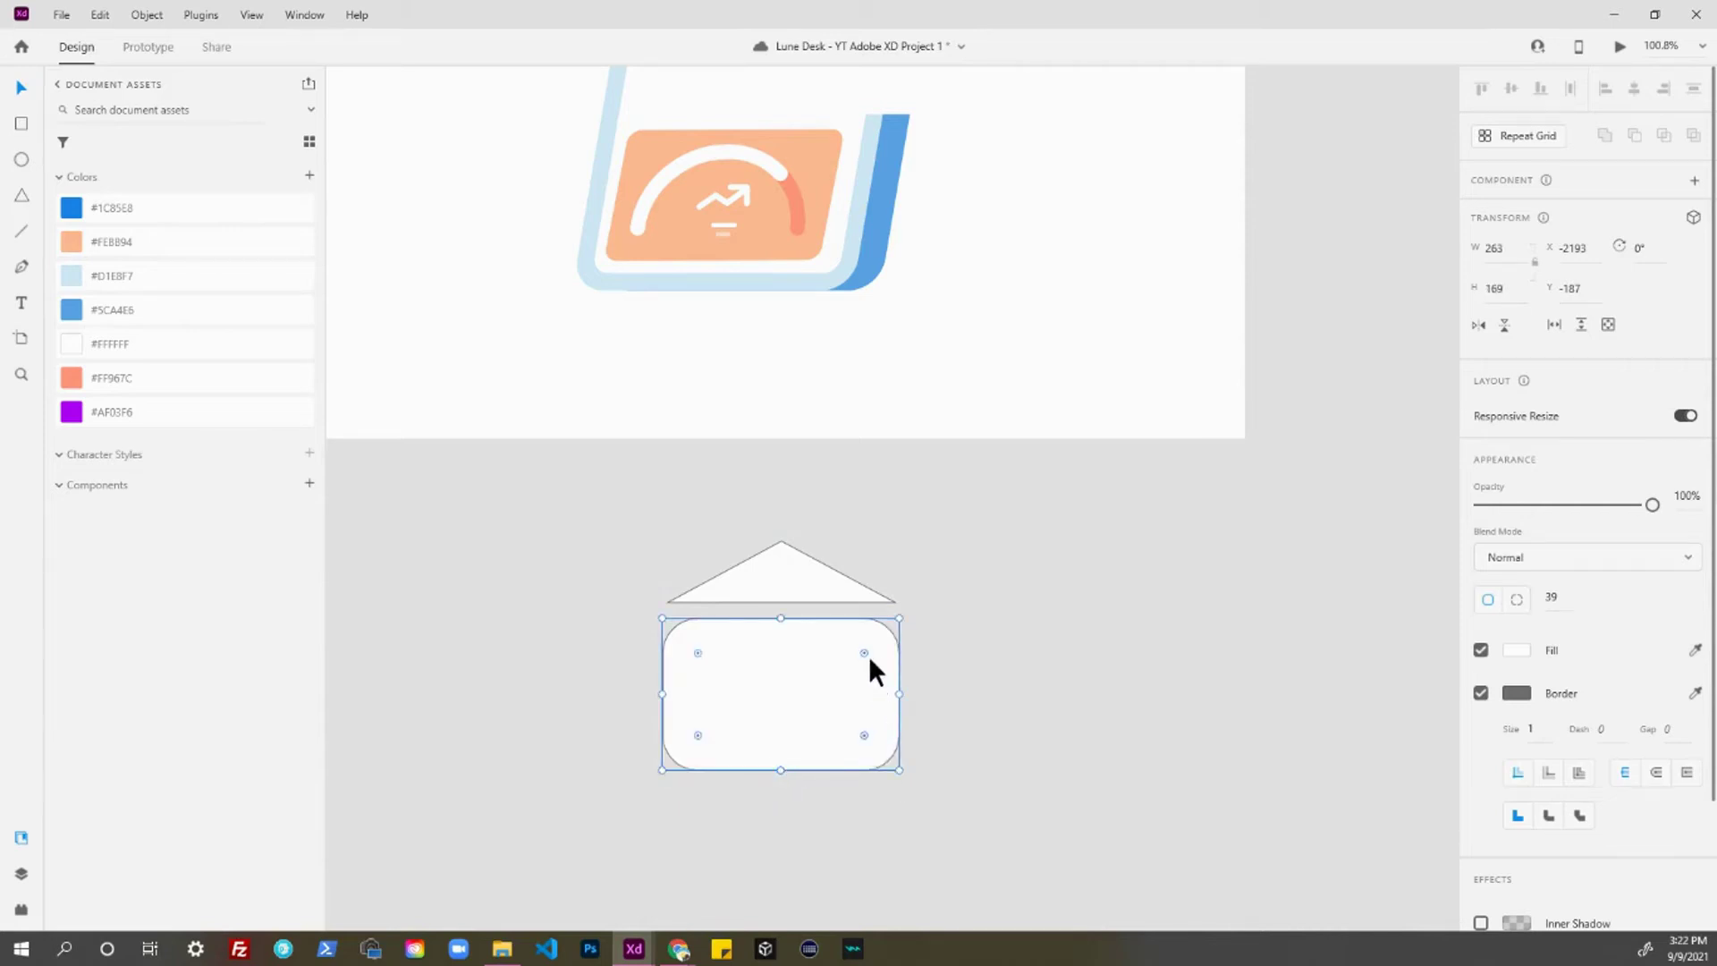
left_click_drag(865, 653, 885, 619)
left_click(918, 617)
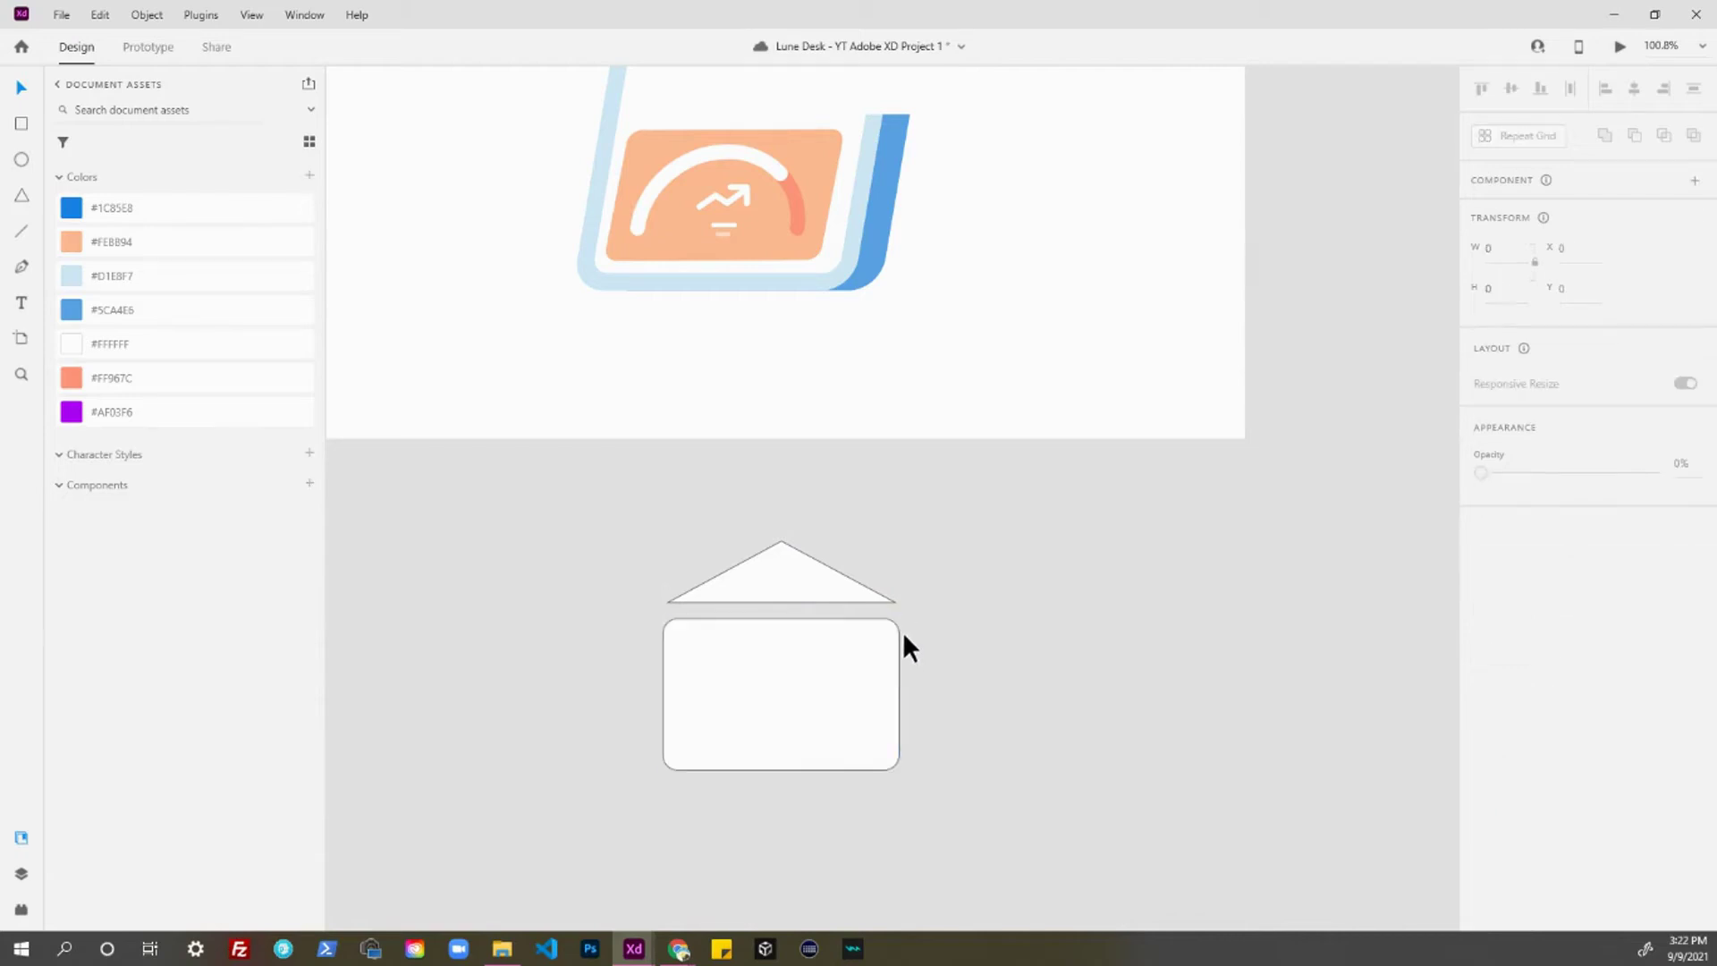
left_click(866, 648)
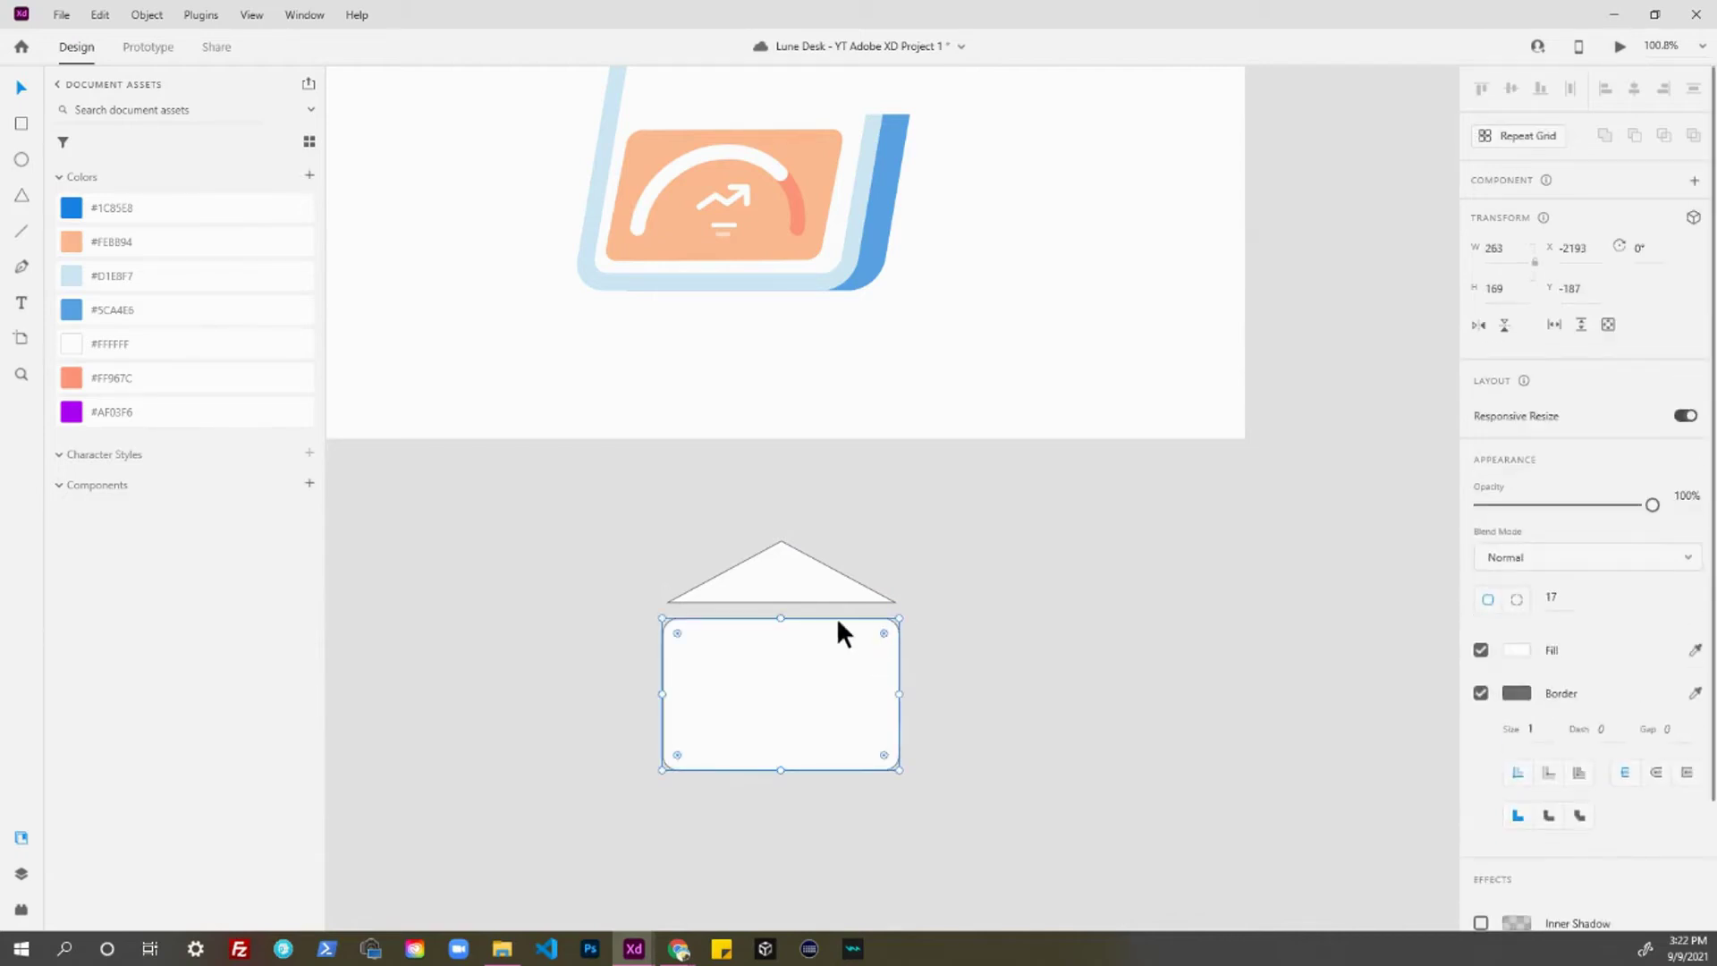
- Move the triangle slightly closer to the rounded rectangle and try to sample purple #AF03F6 for its border
mouse_move(818, 572)
left_mouse_down()
mouse_move(828, 588)
mouse_move(818, 577)
left_mouse_up()
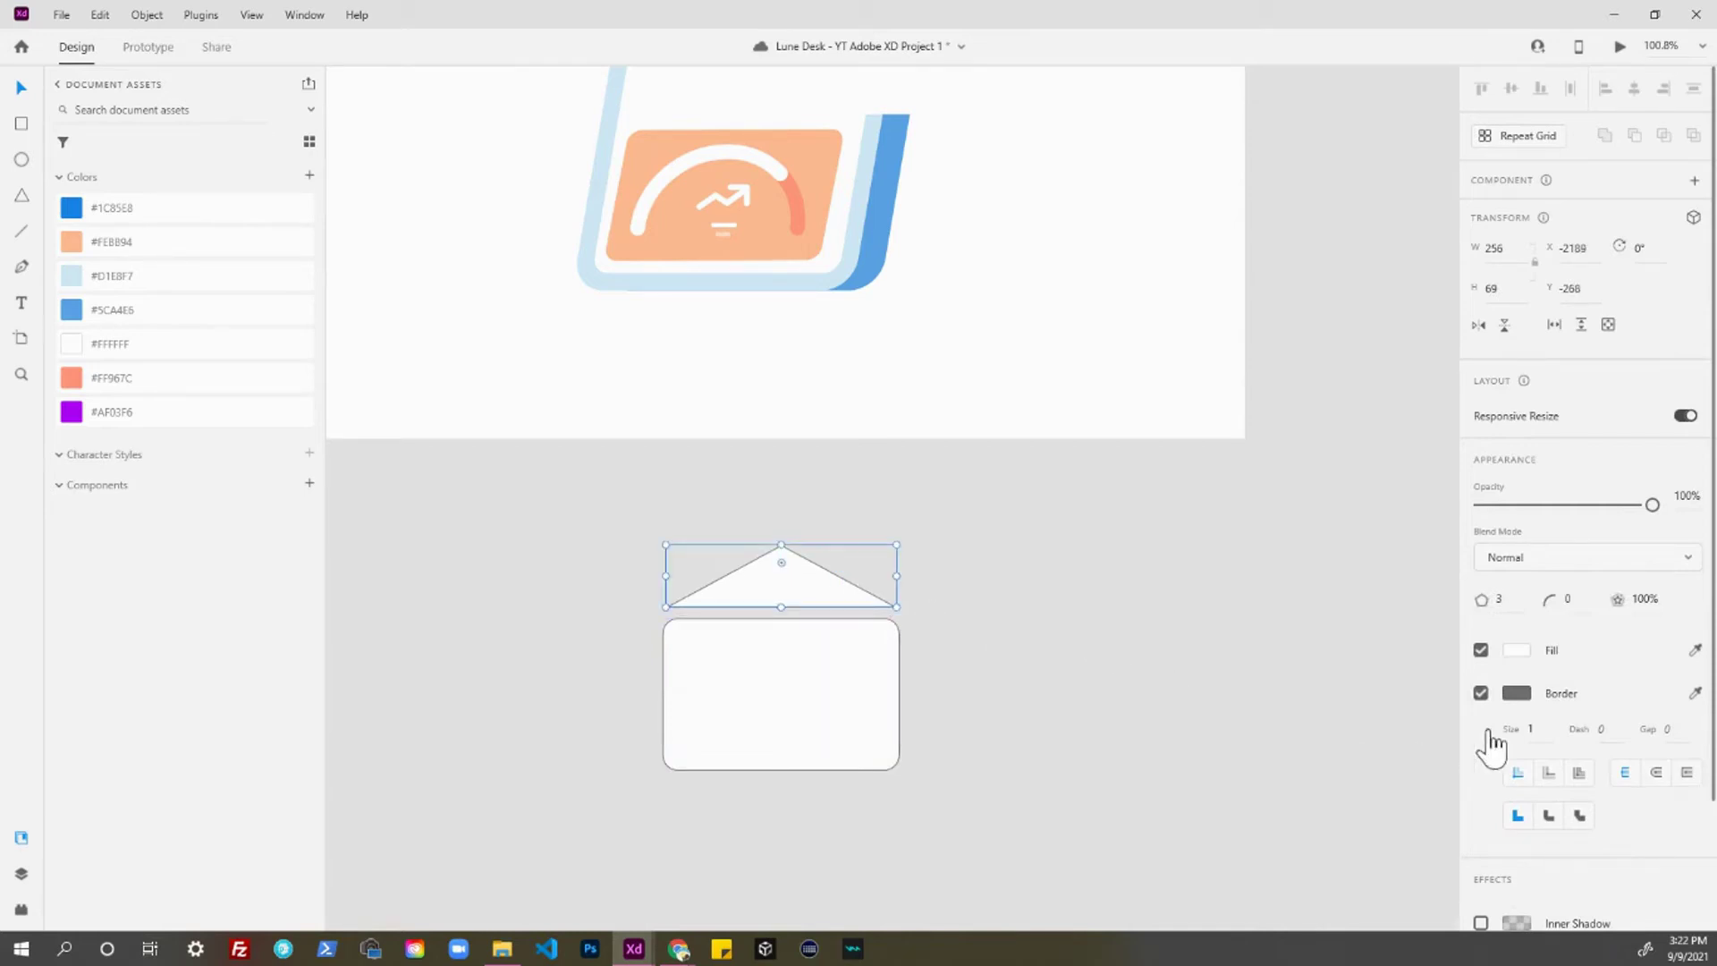
left_click(1695, 694)
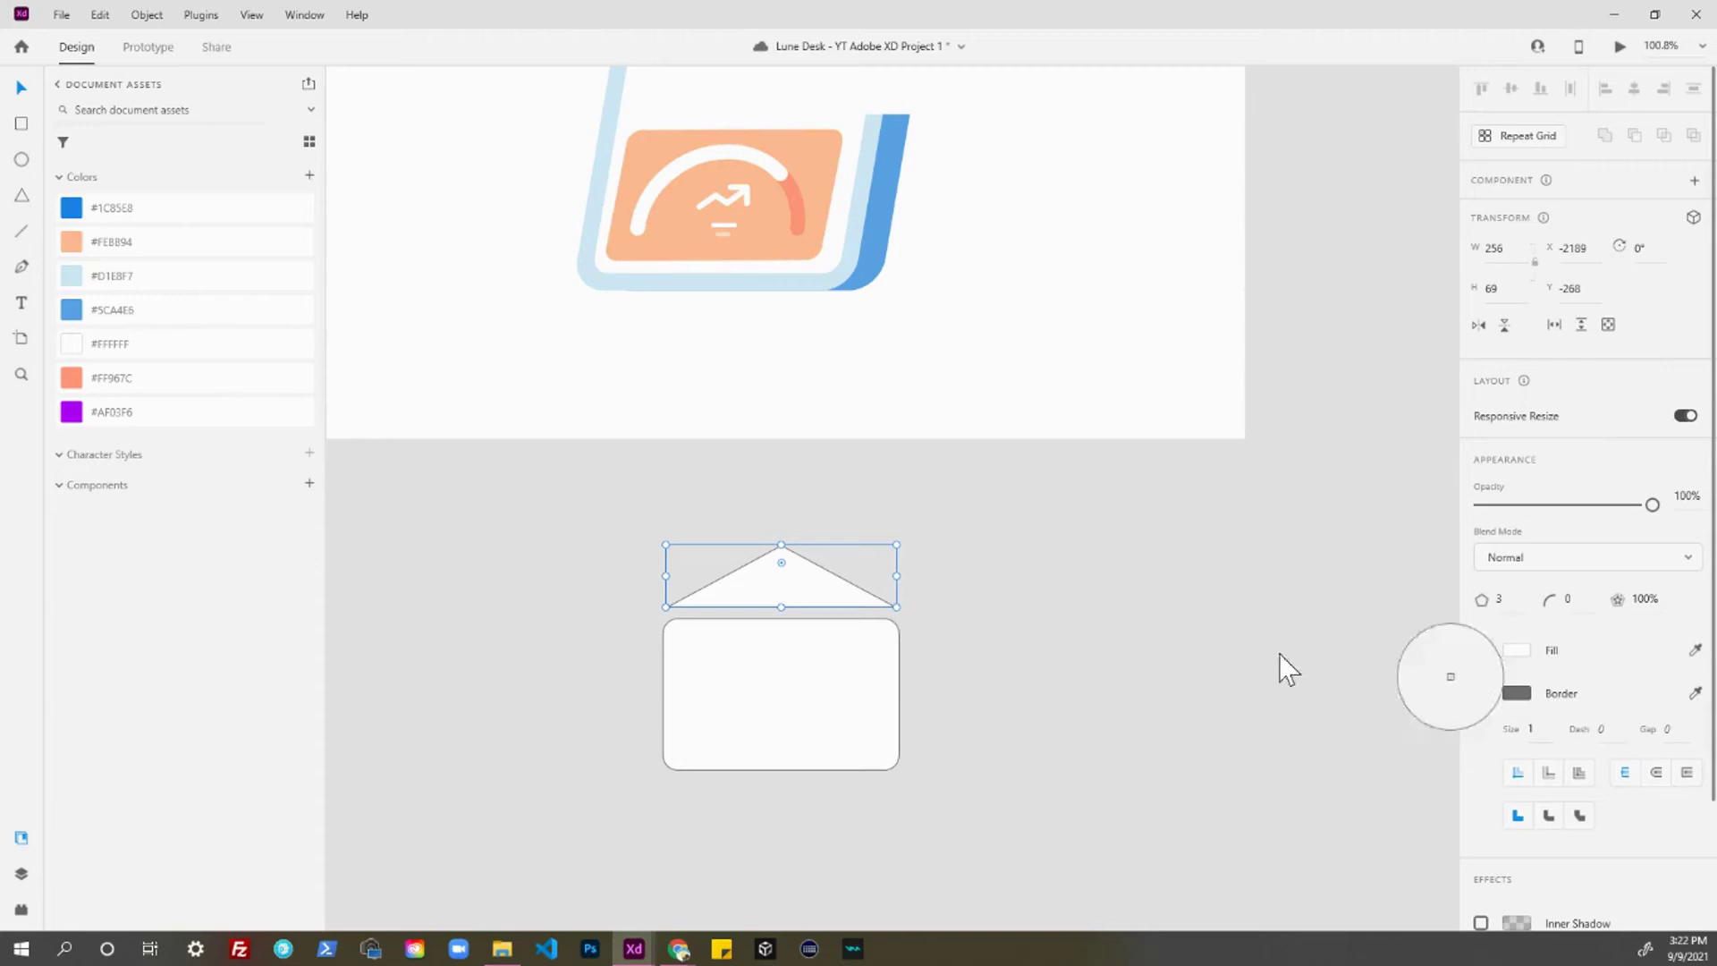
left_click(73, 415)
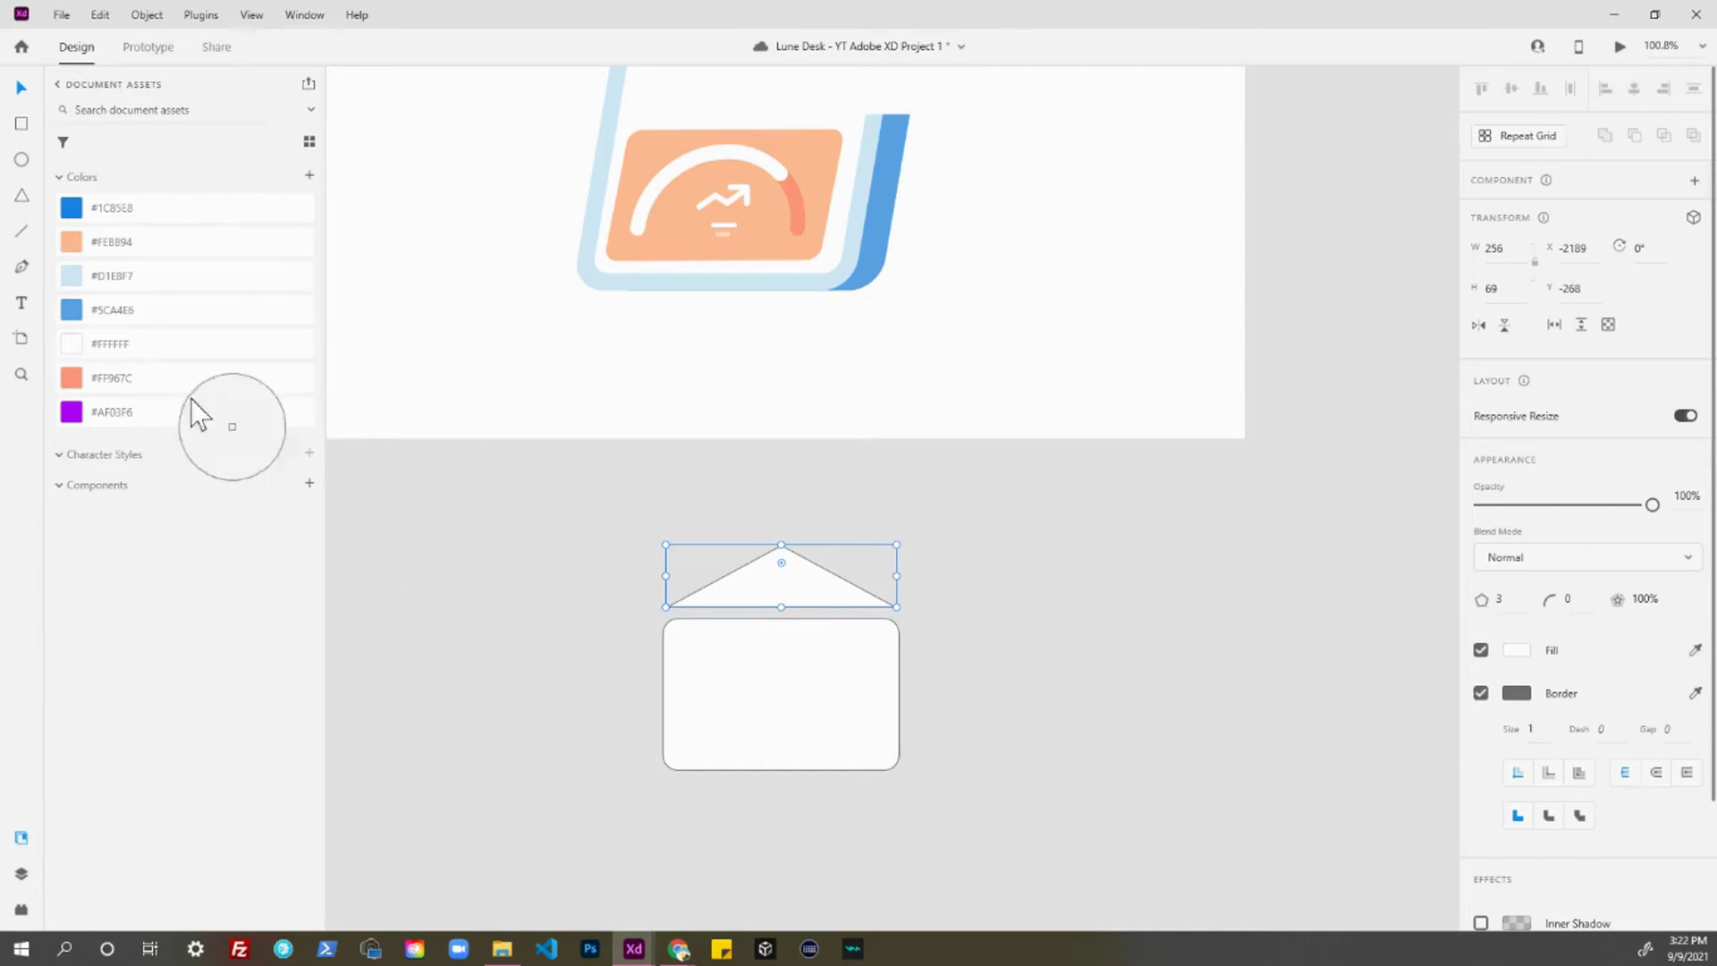
left_click(72, 412)
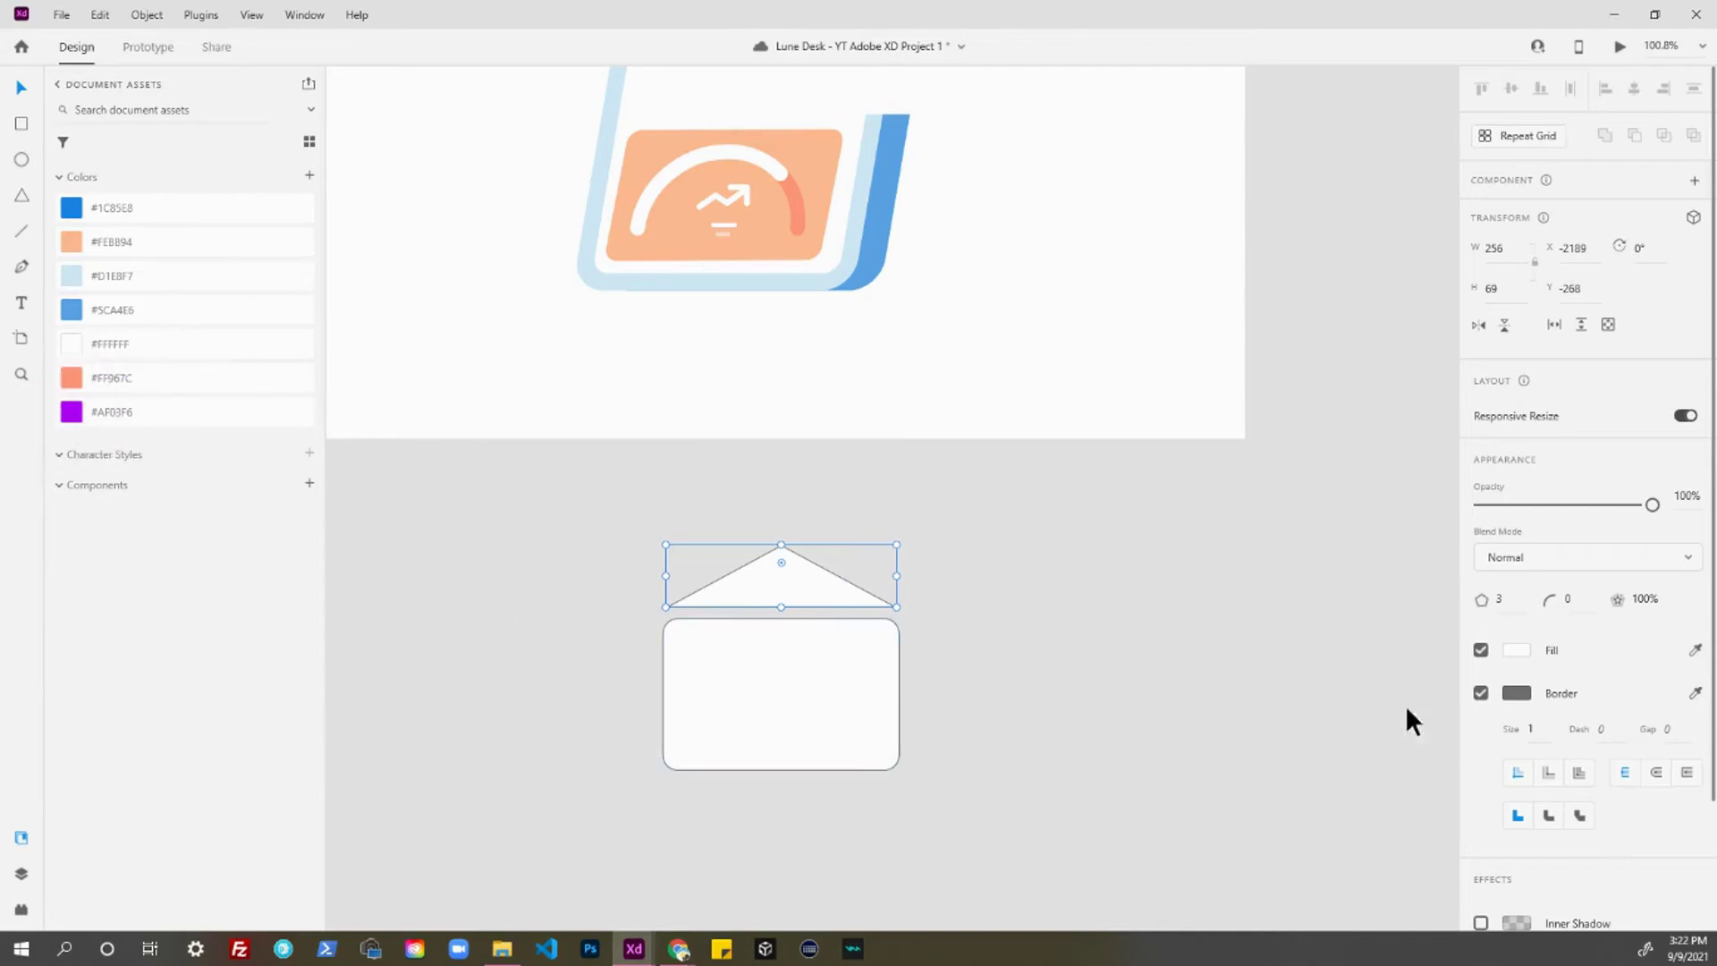
left_click(1516, 695)
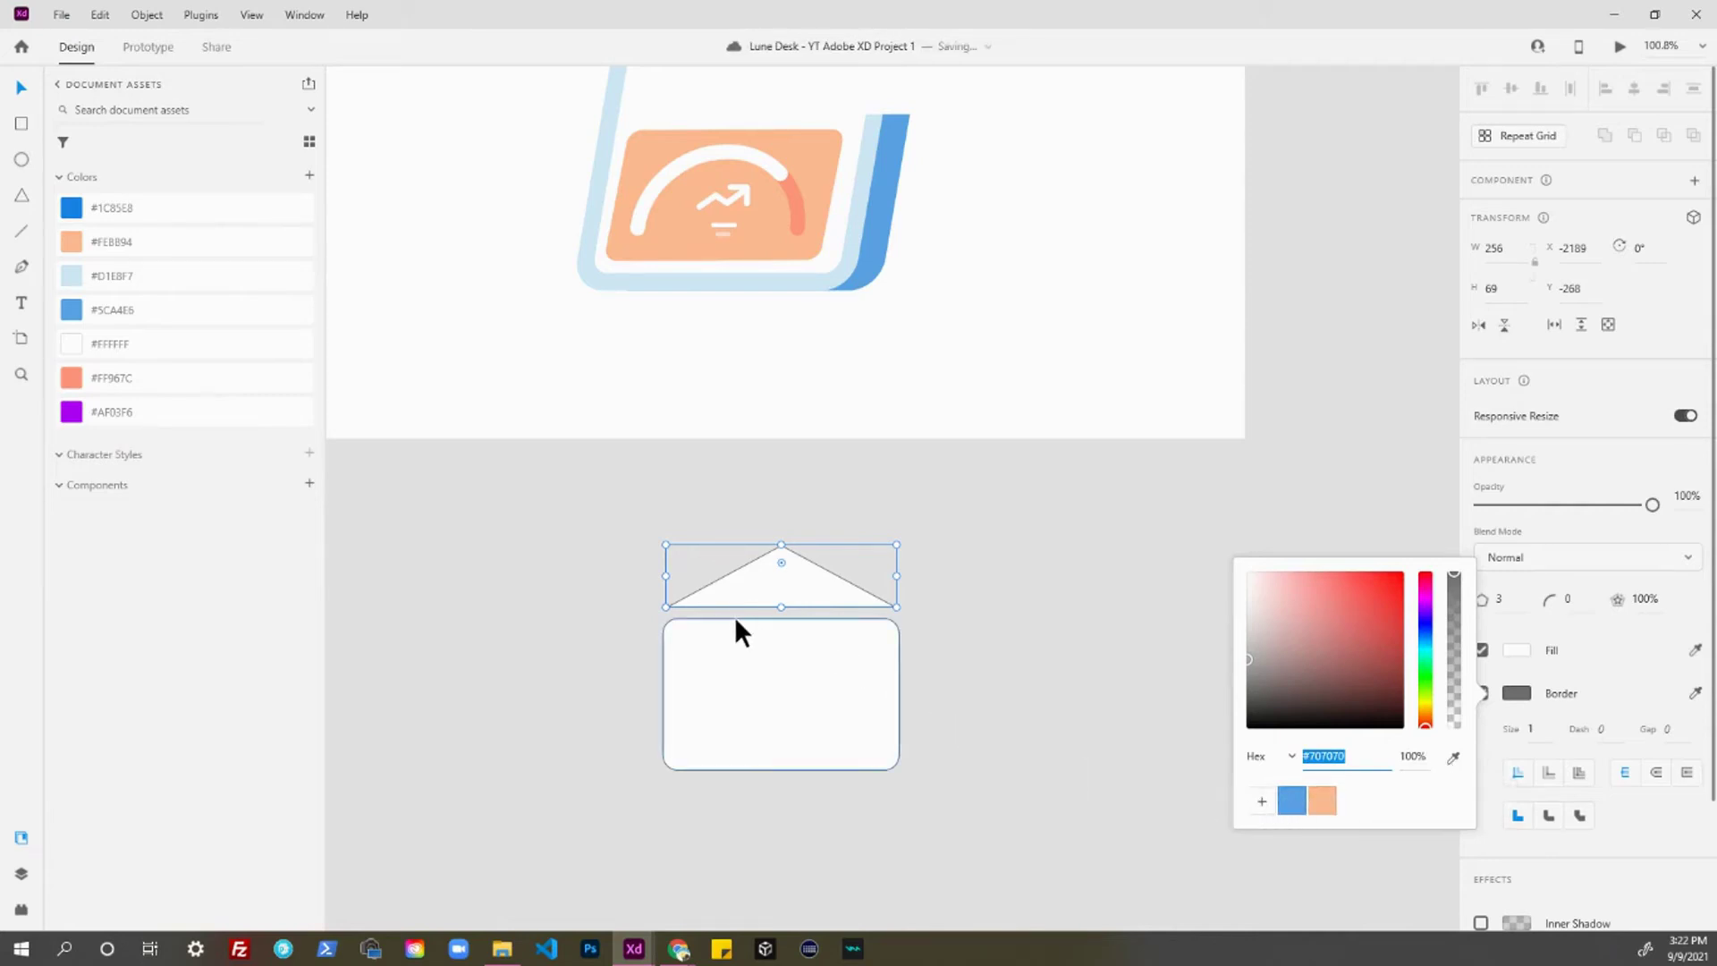
left_click(926, 563)
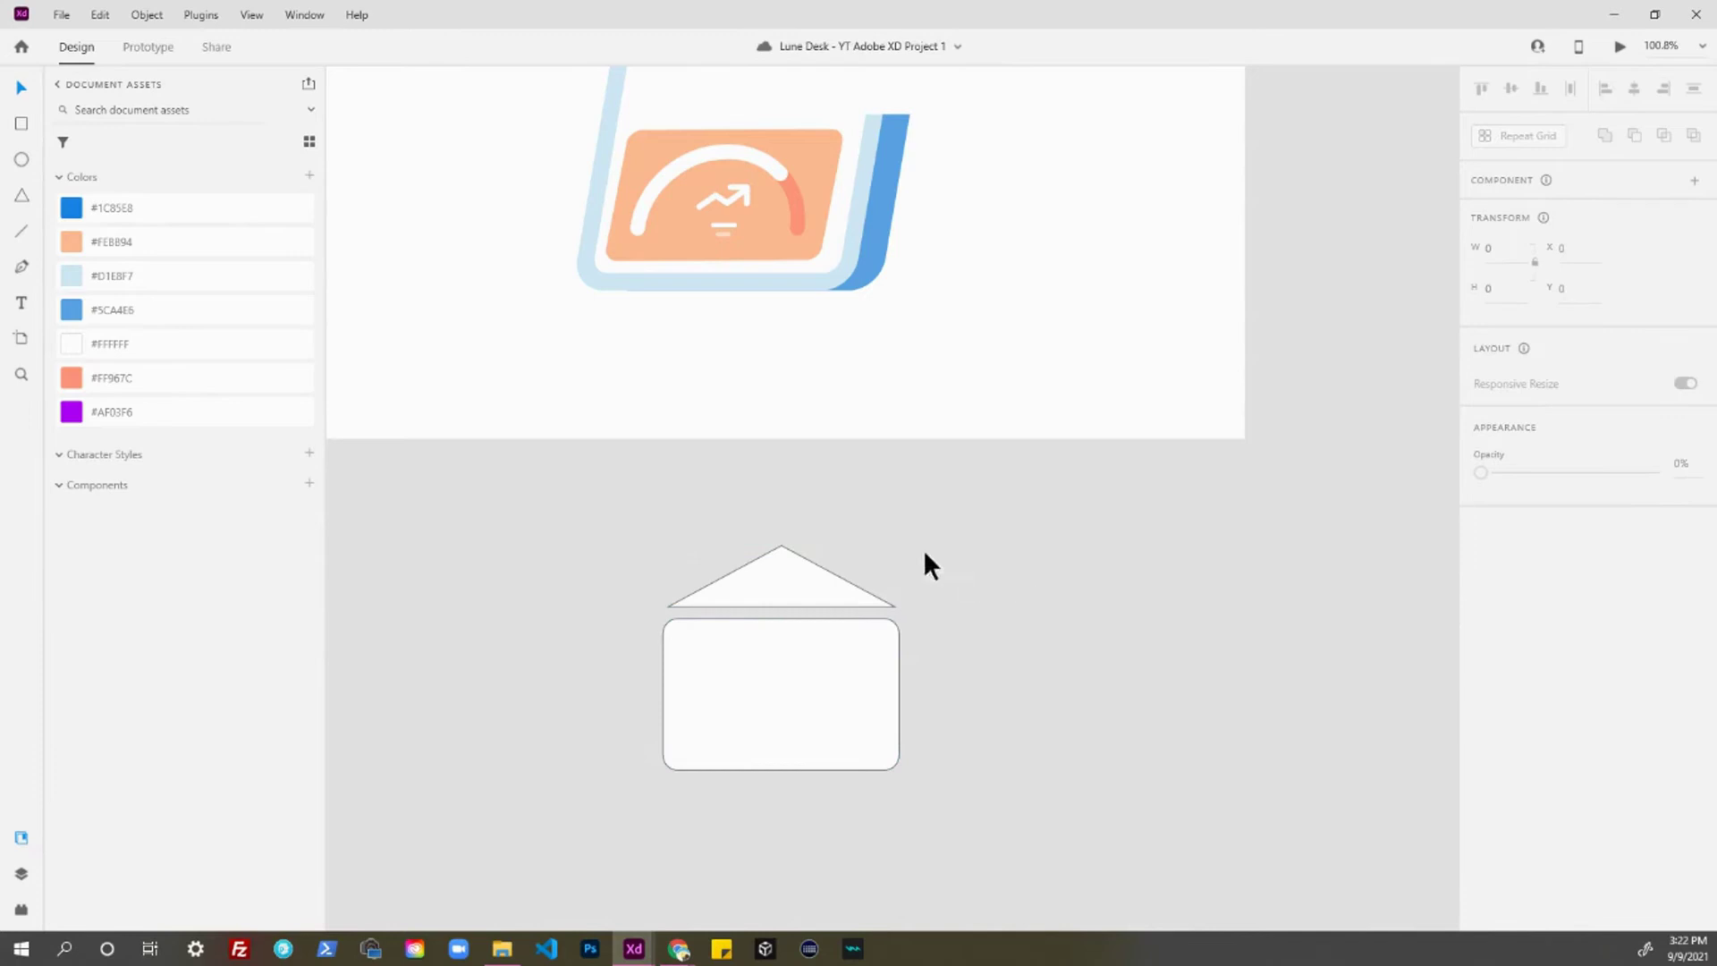
- Try filling the triangle with purple #AF03F6 and undo that fill
left_click(737, 569)
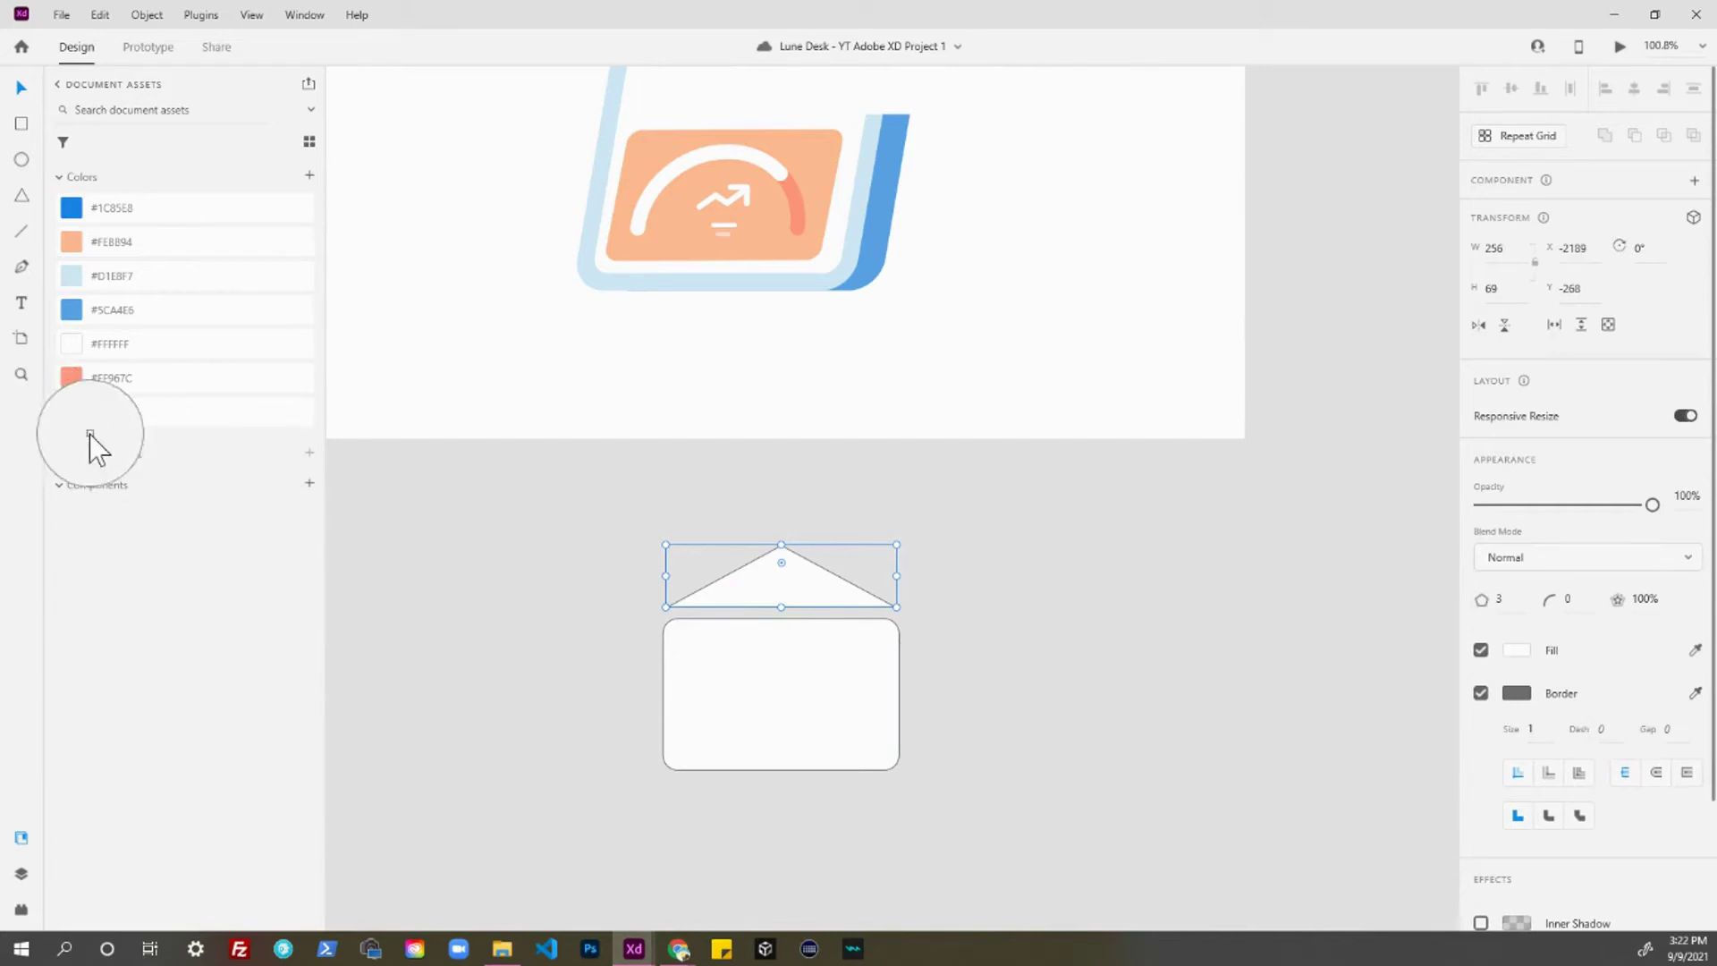
left_click(73, 414)
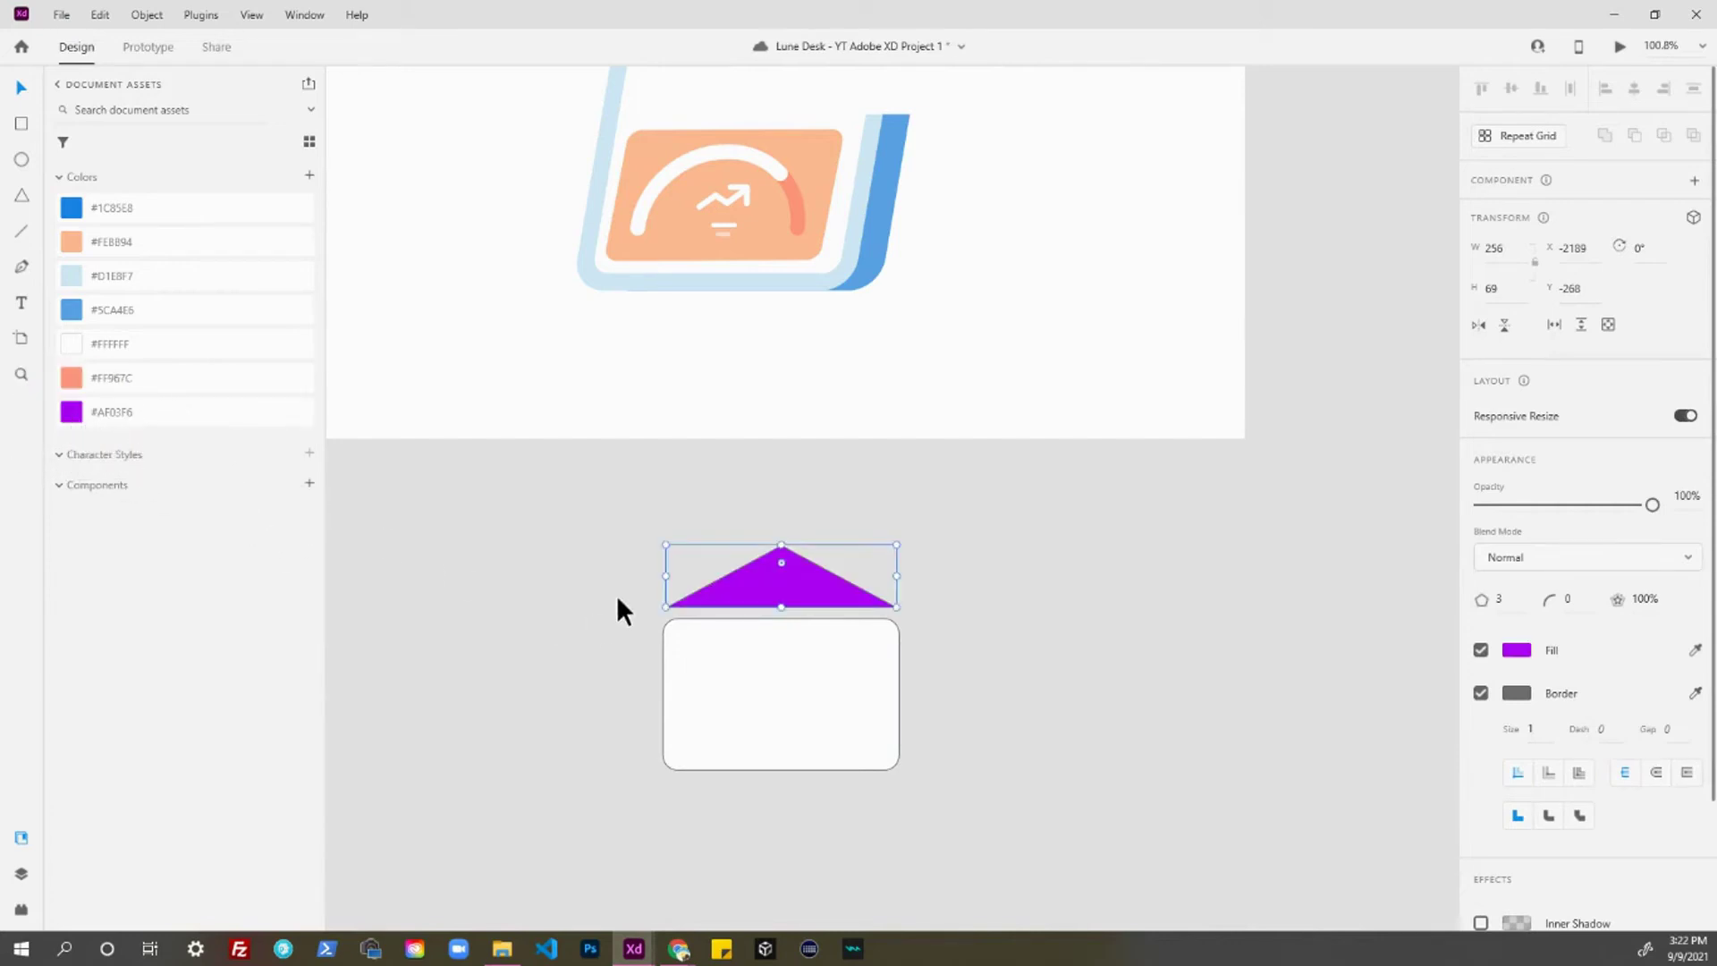
key("ctrl+z")
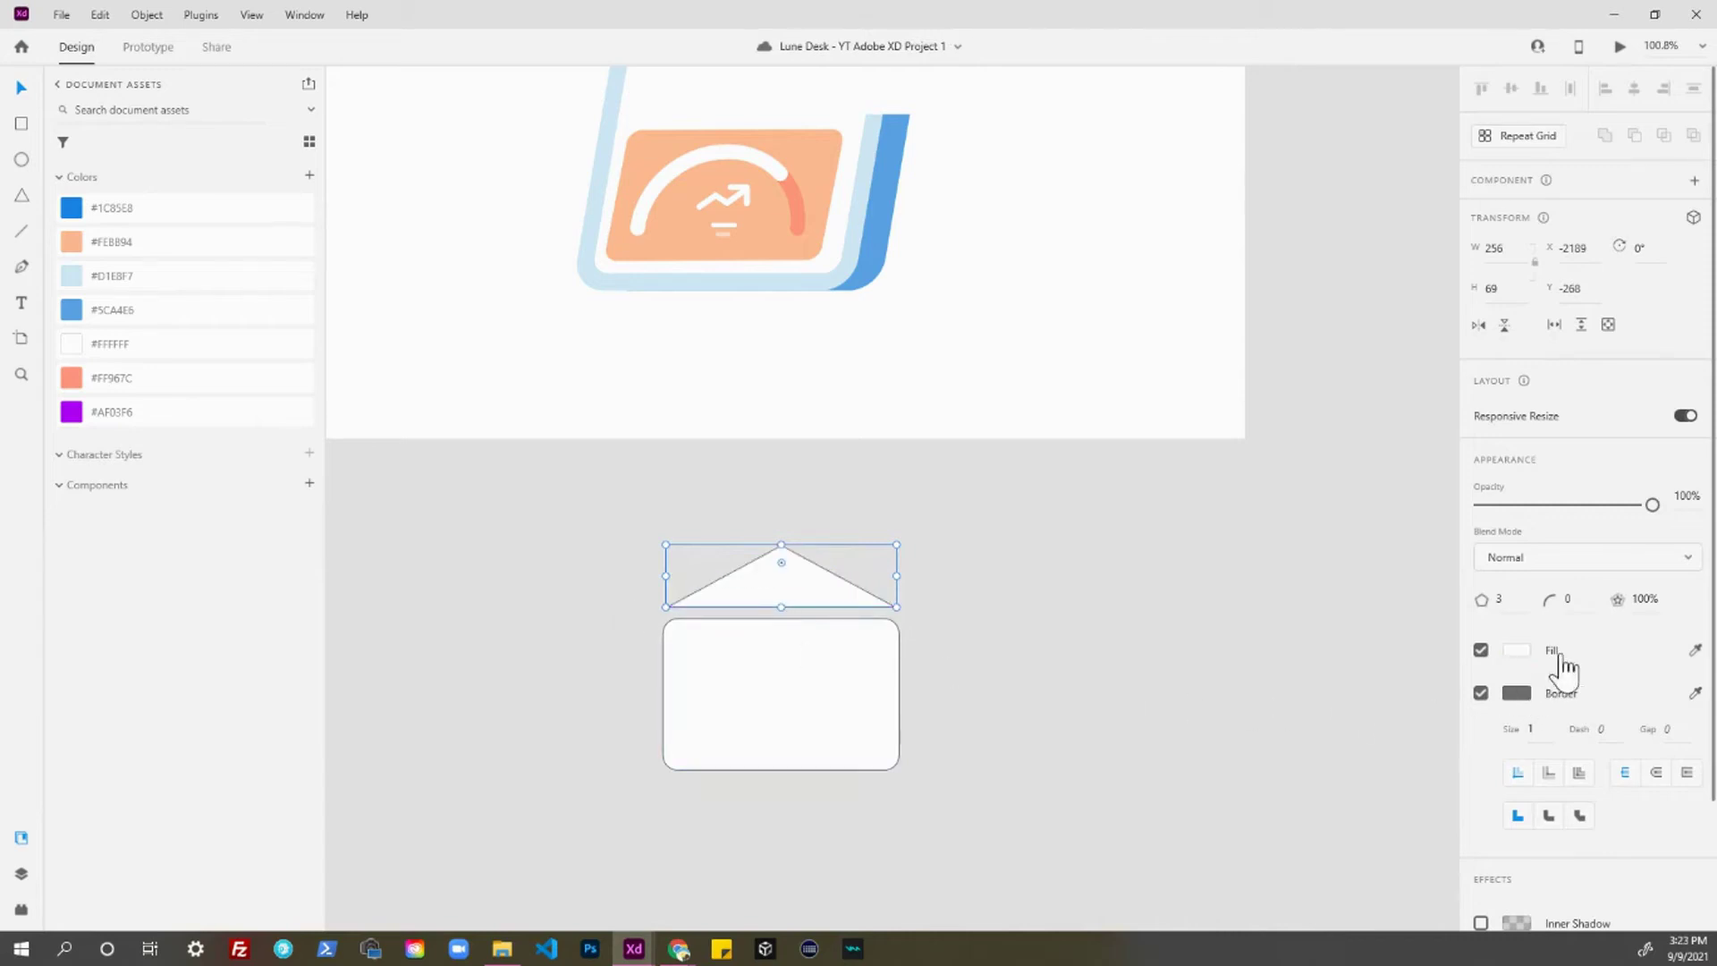
- Sample purple #AF03F6 as the triangle's border colour and set the border size to 4
left_click(1693, 695)
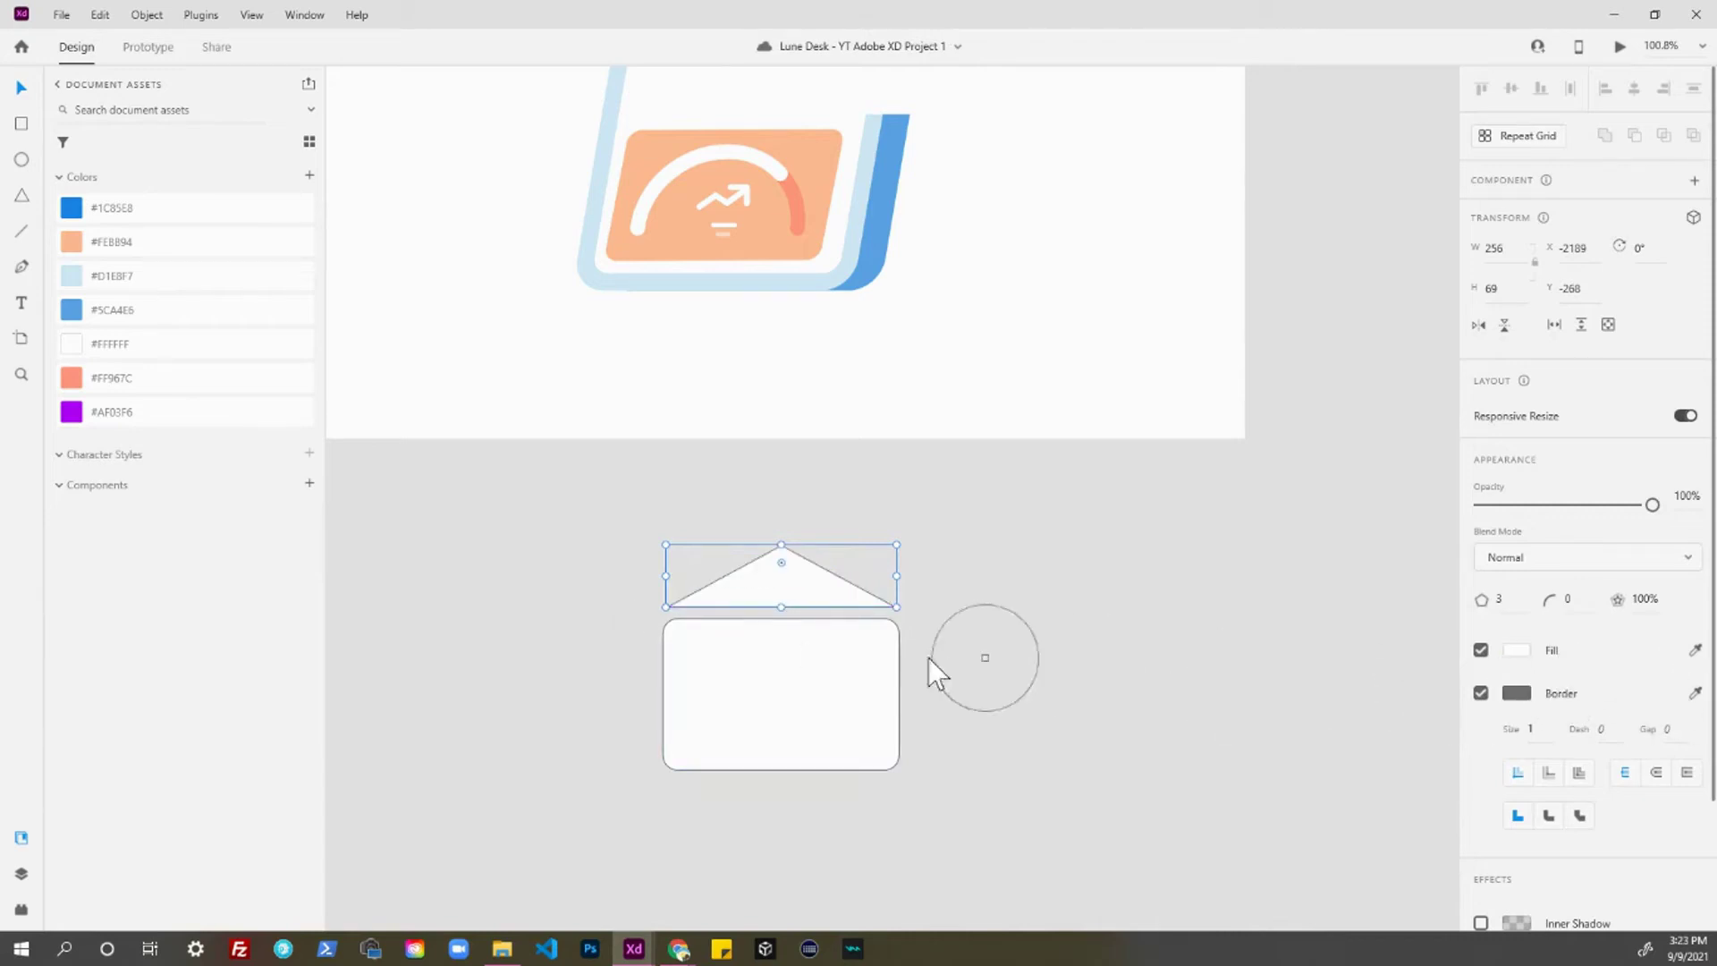
left_click(69, 411)
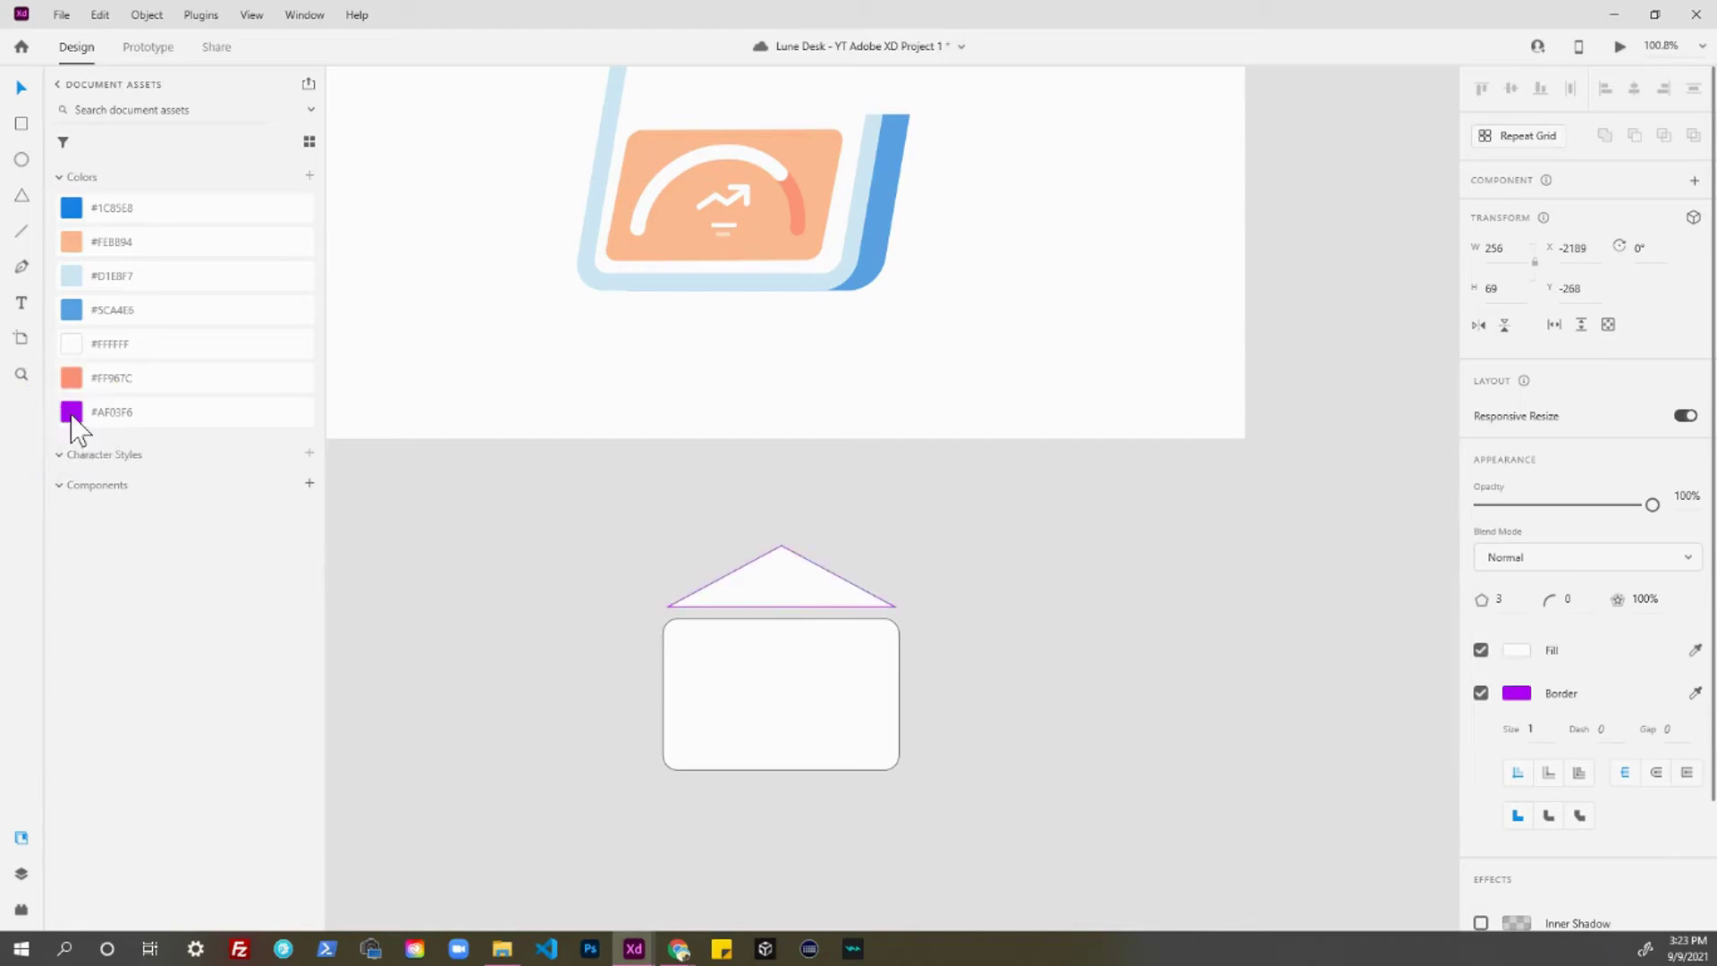
left_click(1548, 740)
type("3")
key("Return")
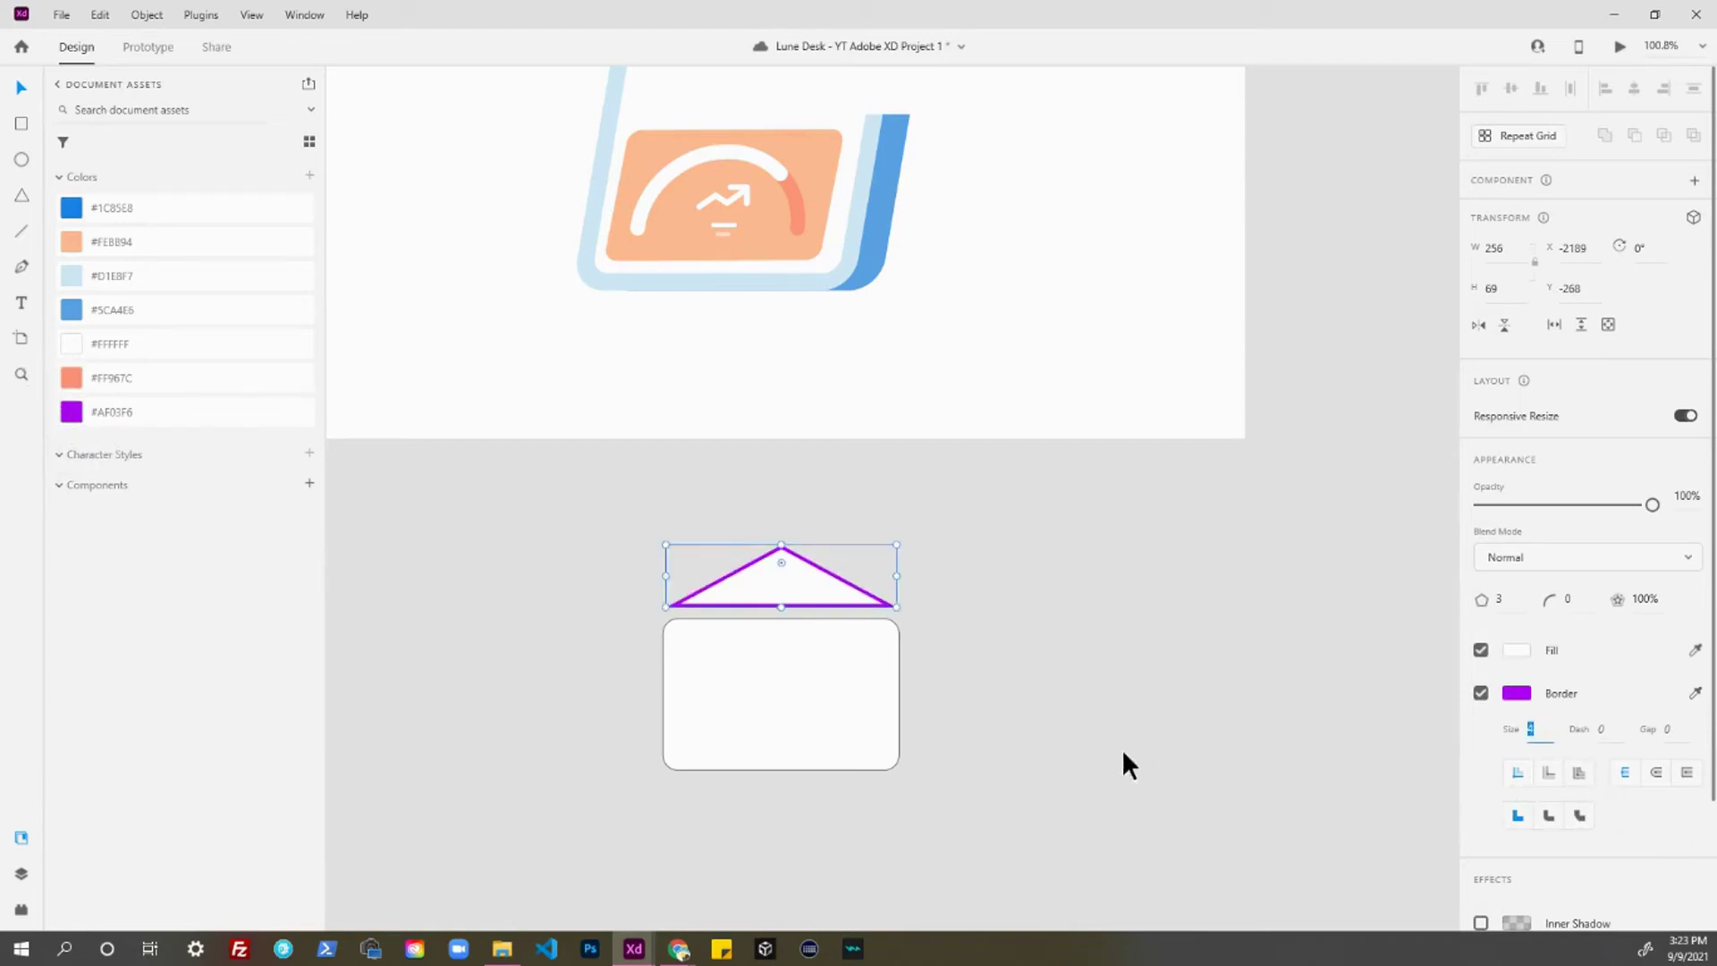
- Flip the triangle vertically and place it point-down just inside the upper edge of the rounded rectangle
left_click(917, 640)
left_click(839, 664)
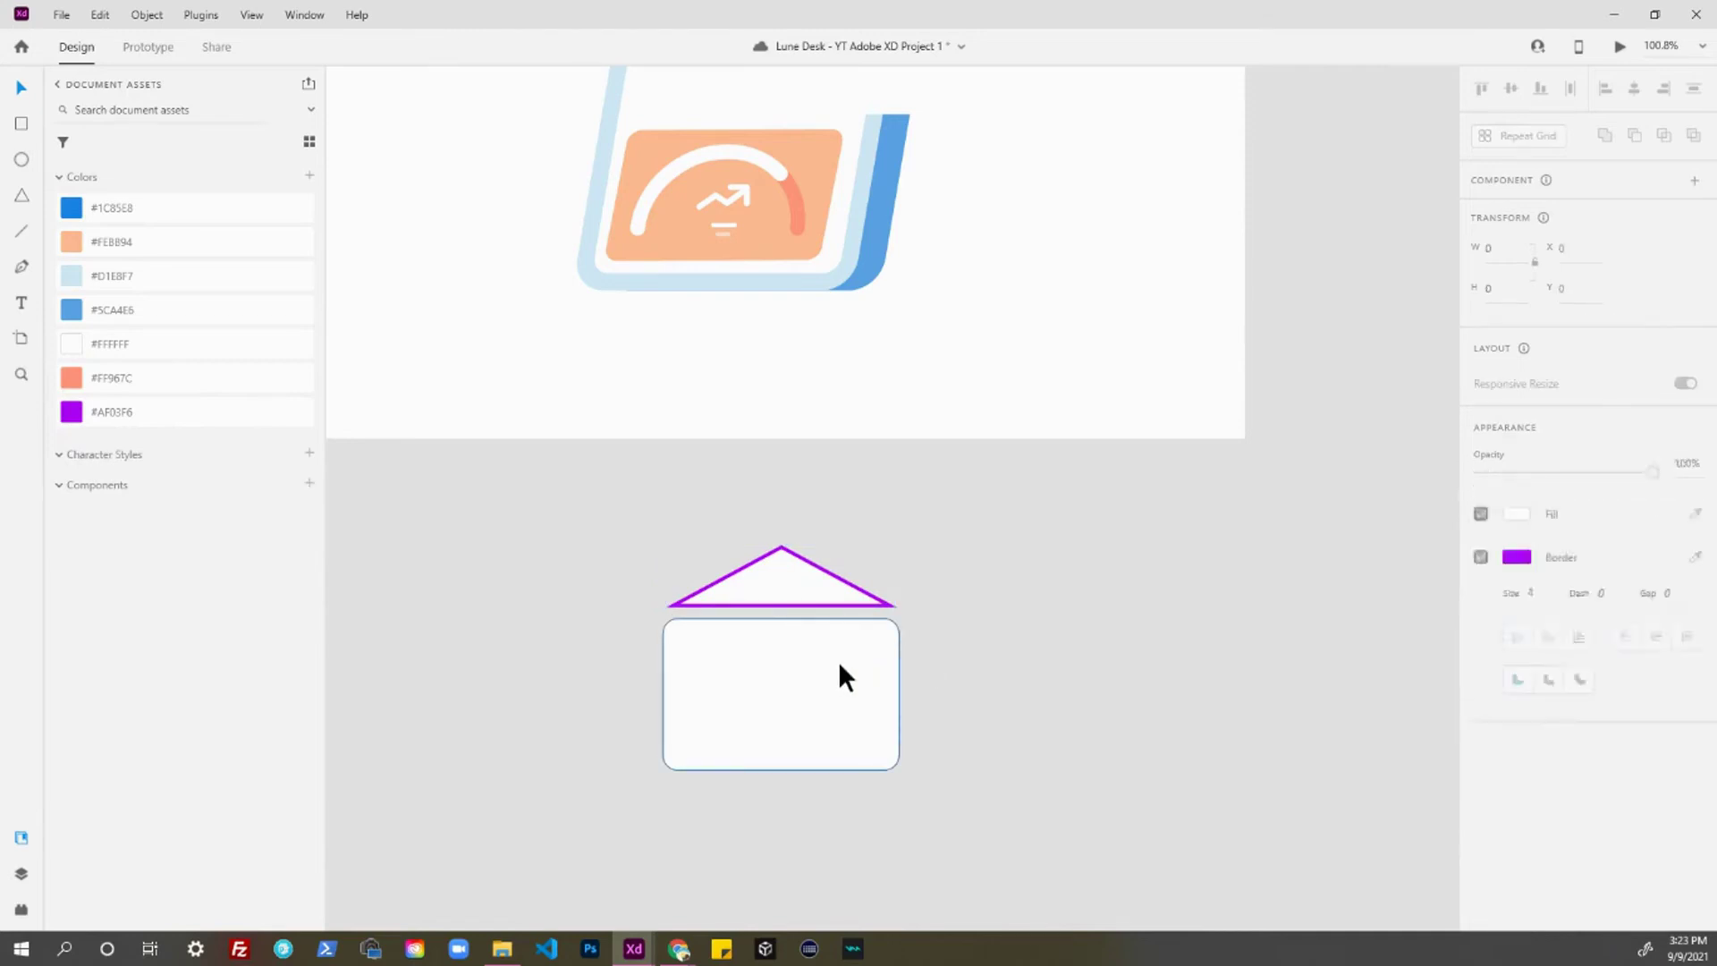
left_click(803, 599)
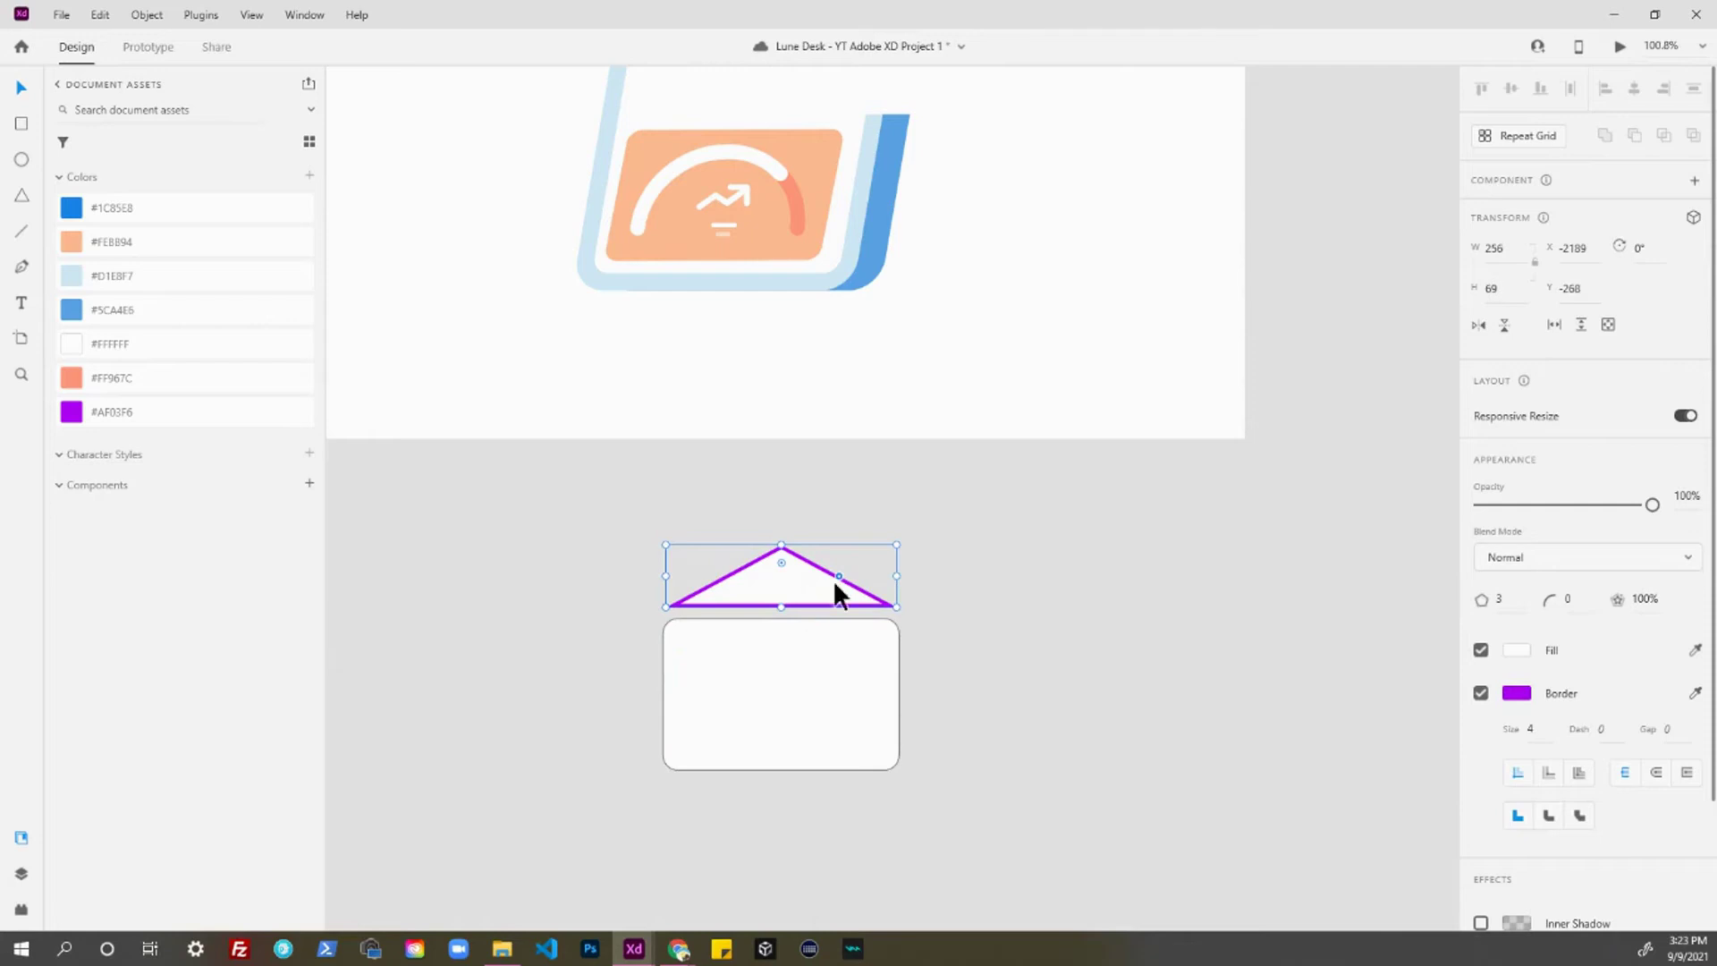
left_click(1505, 326)
left_click_drag(795, 587, 792, 640)
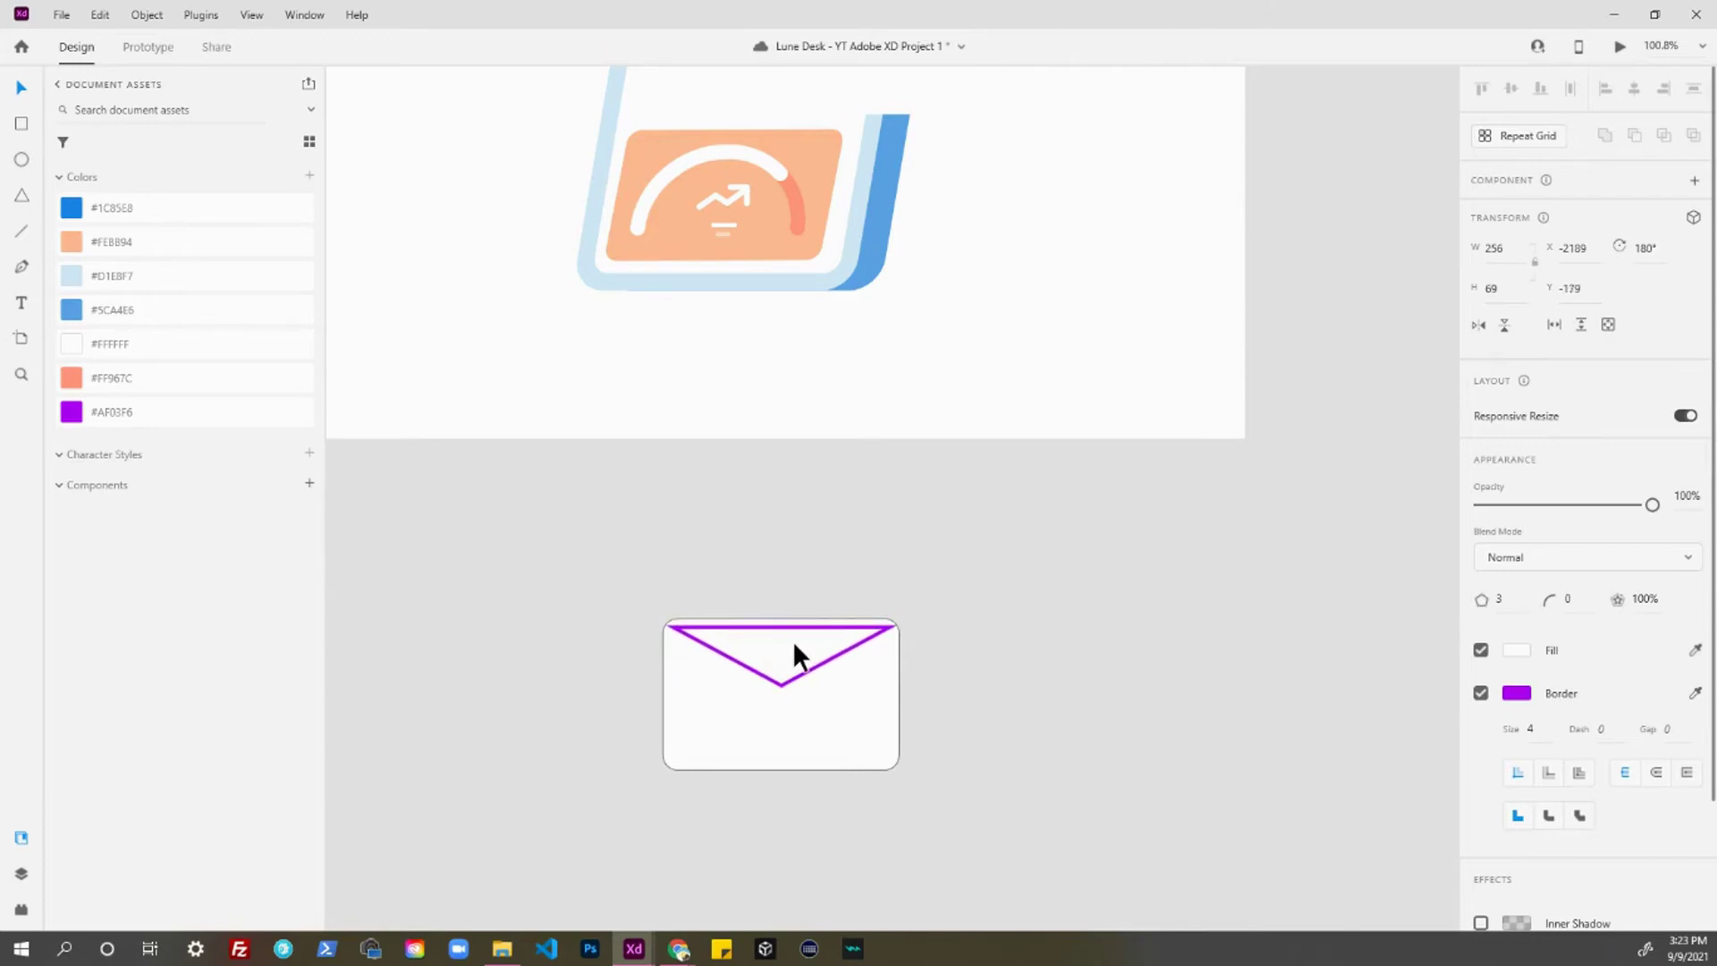
- Examine the envelope up close, checking the purple triangle and the rounded rectangle as separate shapes
scroll(792, 641, "up", 4)
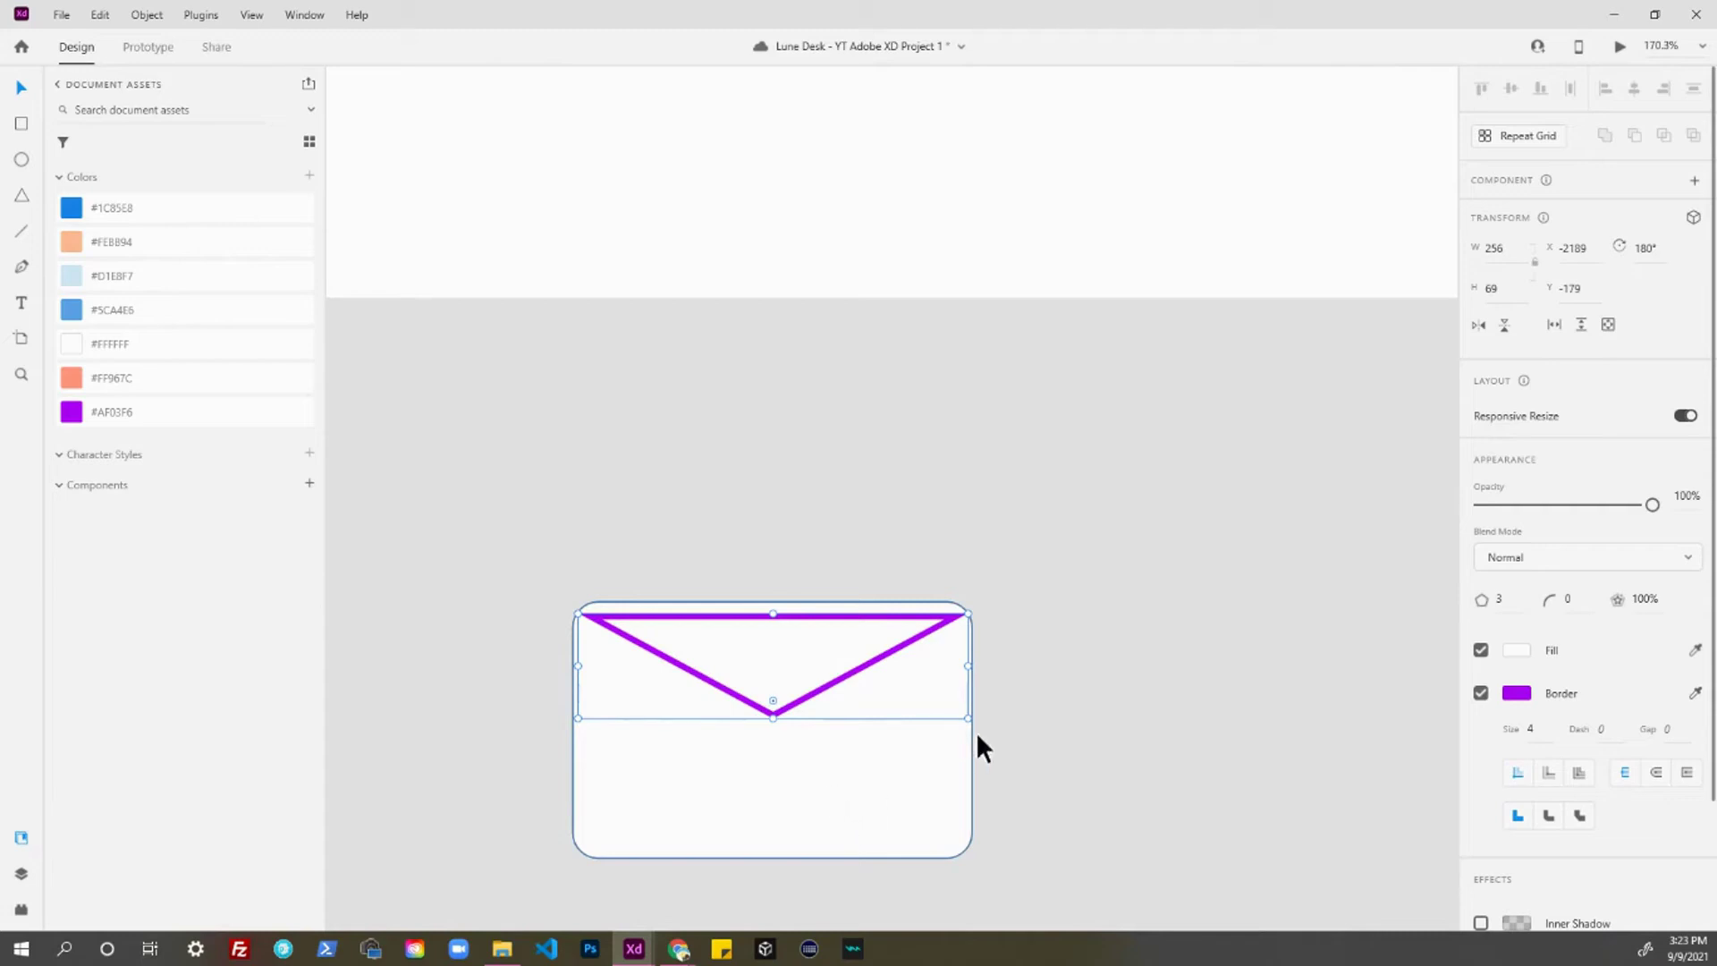
left_click(975, 793)
left_click(831, 800)
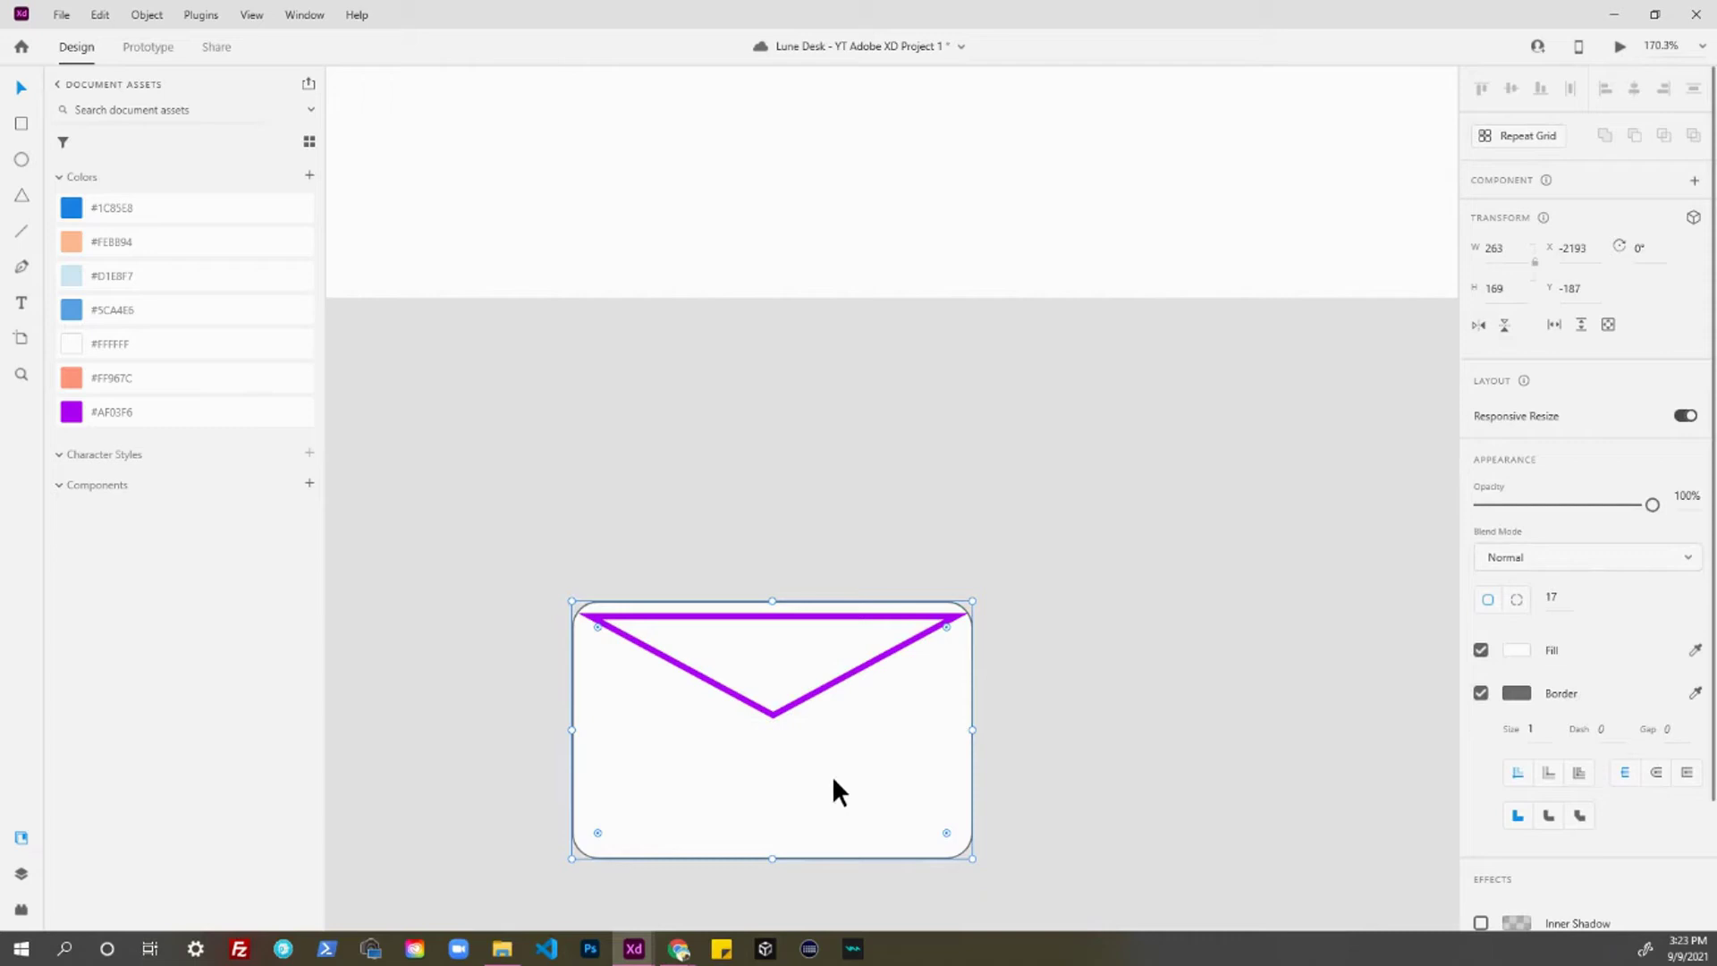
left_click(998, 627)
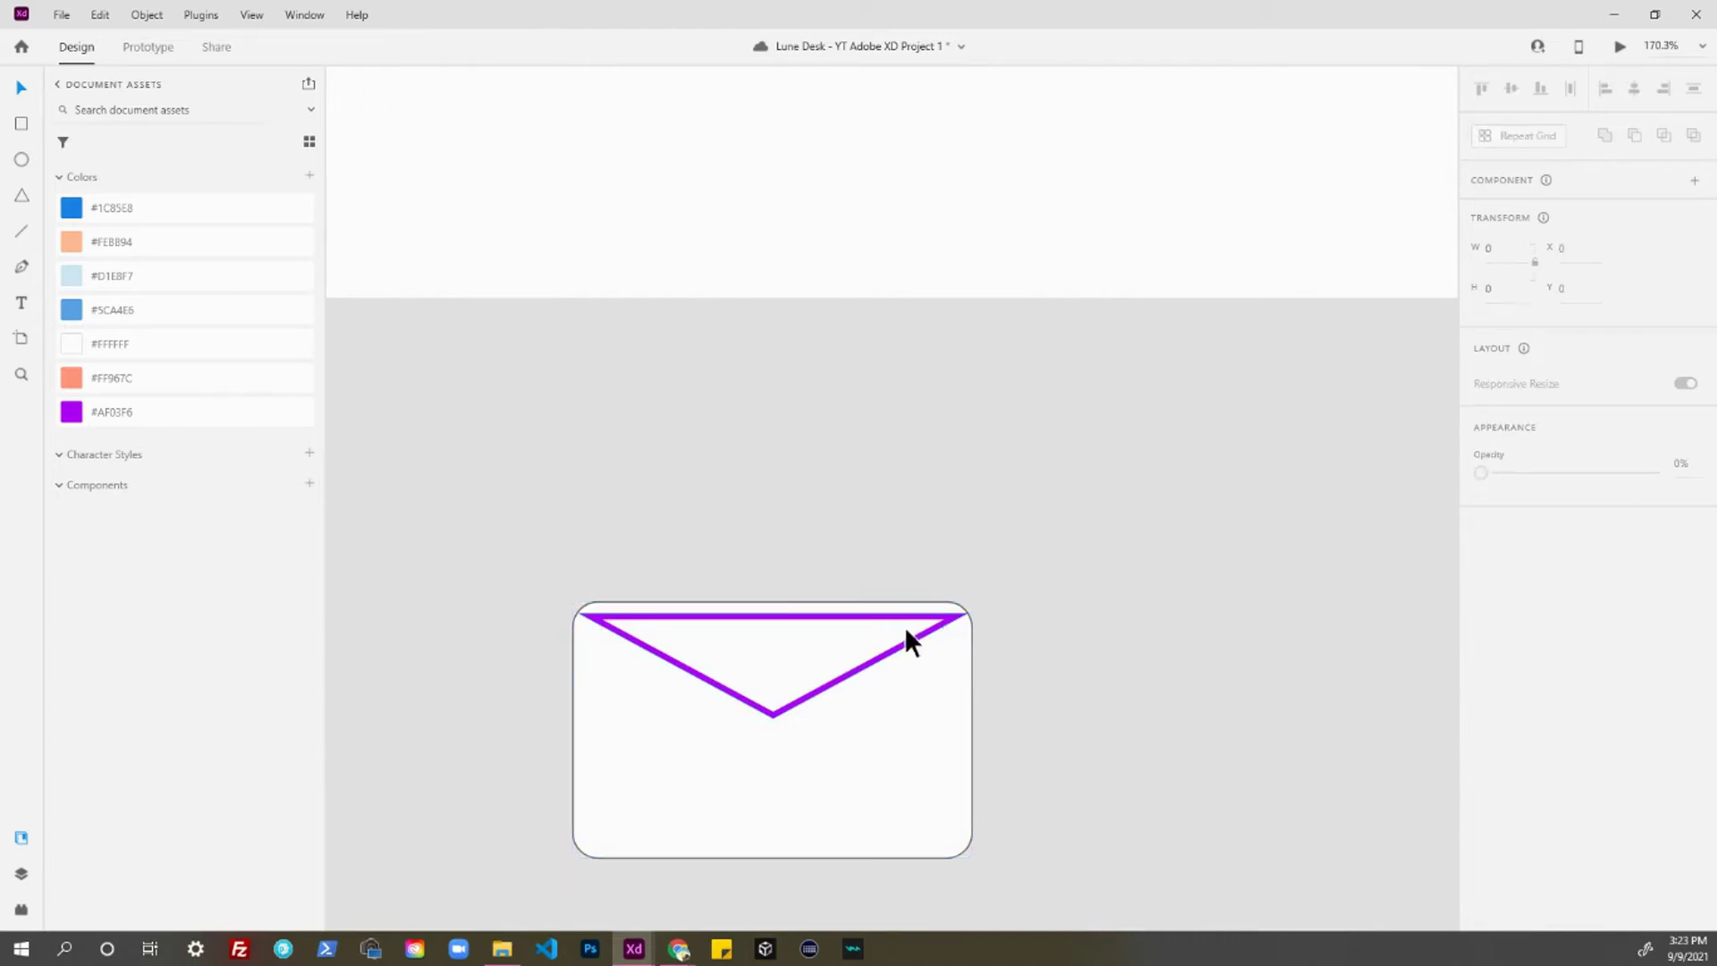
left_click(882, 779)
left_click(758, 669)
left_click(816, 748)
left_click(835, 625)
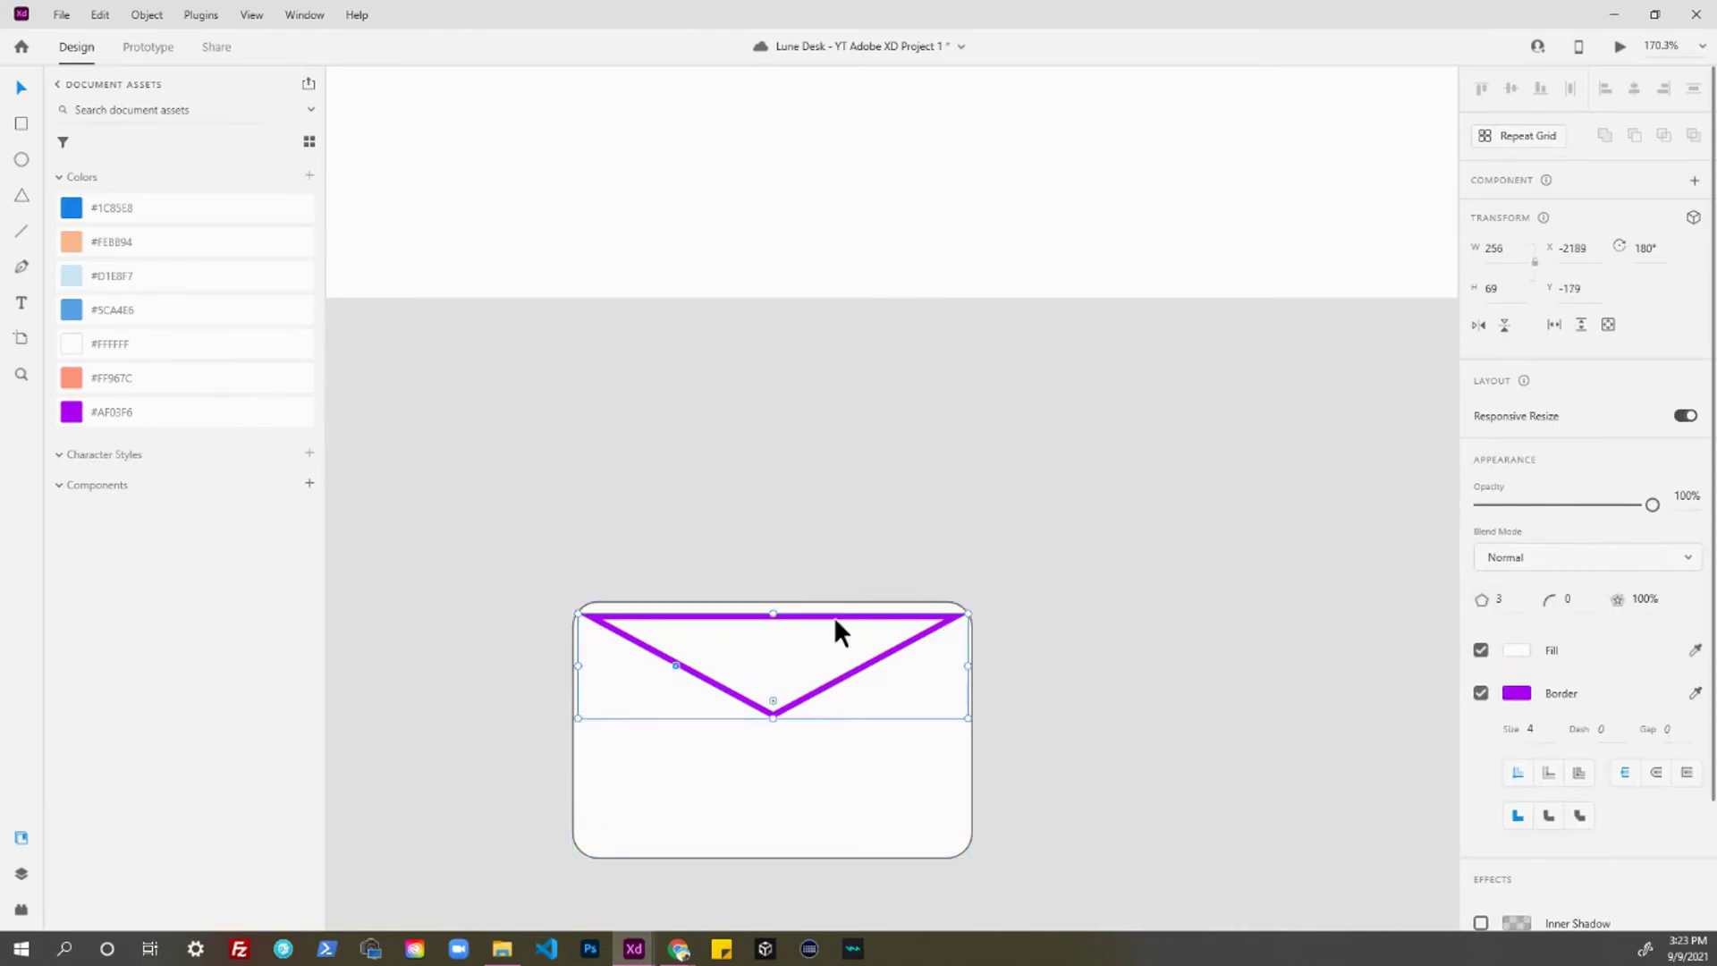
left_click(839, 635)
left_click(843, 787)
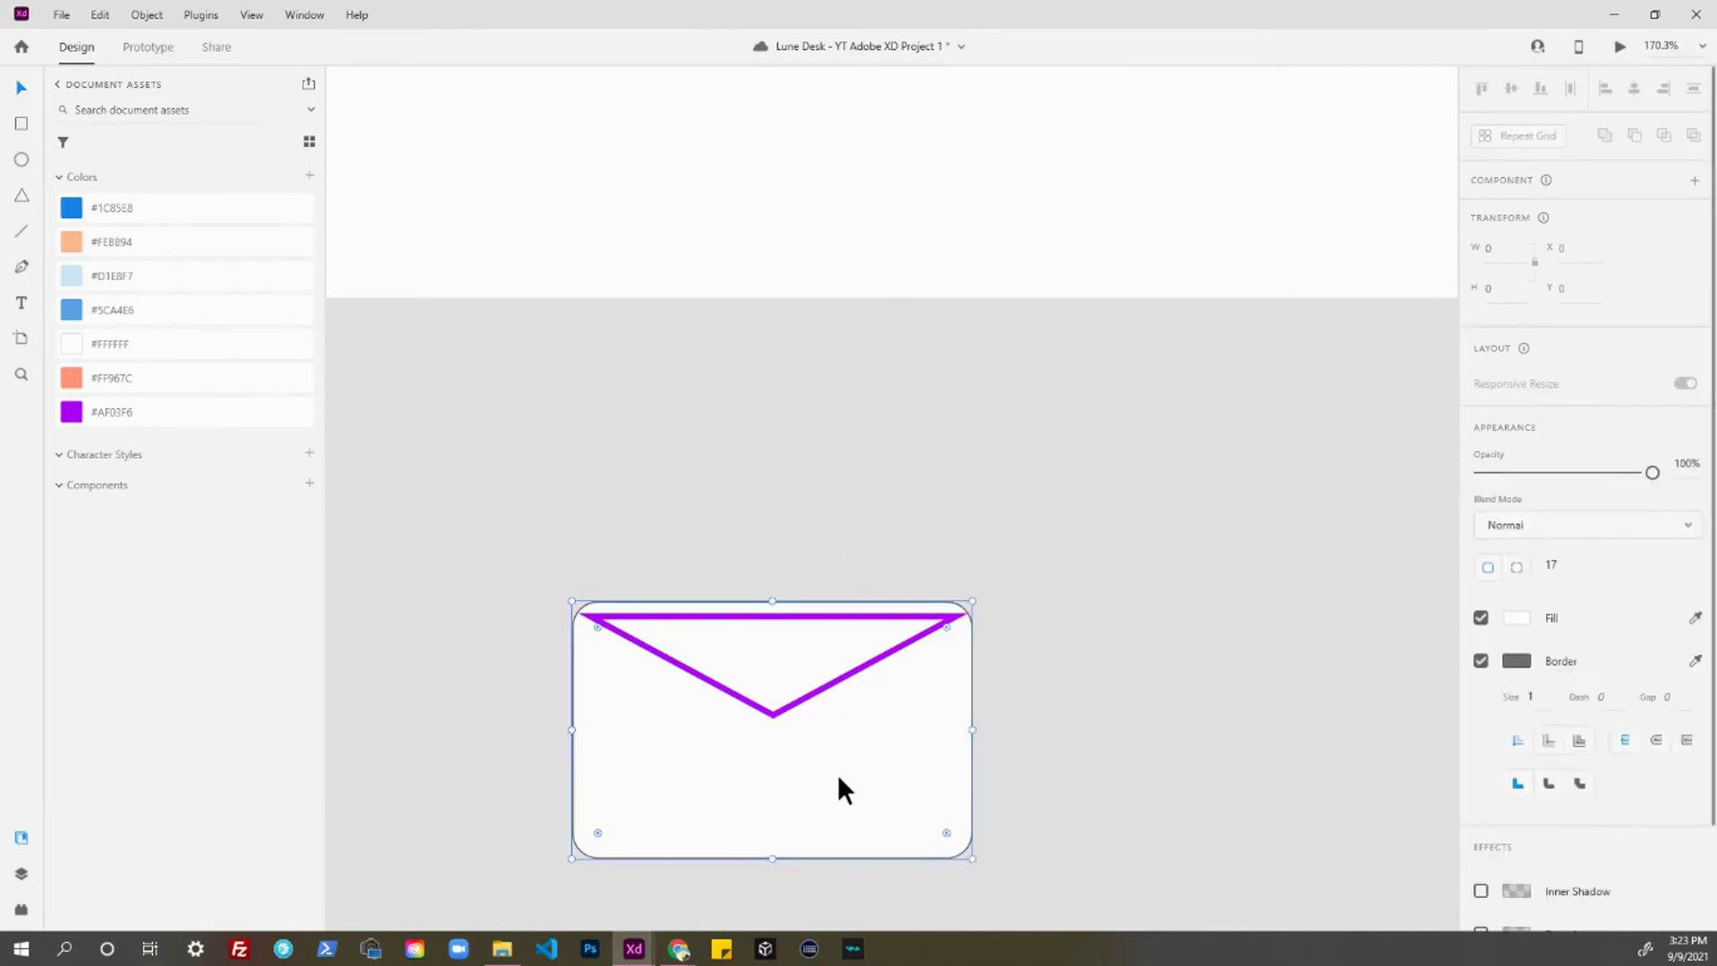
left_click(840, 486)
- Examine the orange gauge card and the white screen shape that make up the phone illustration
scroll(857, 688, "down", 5)
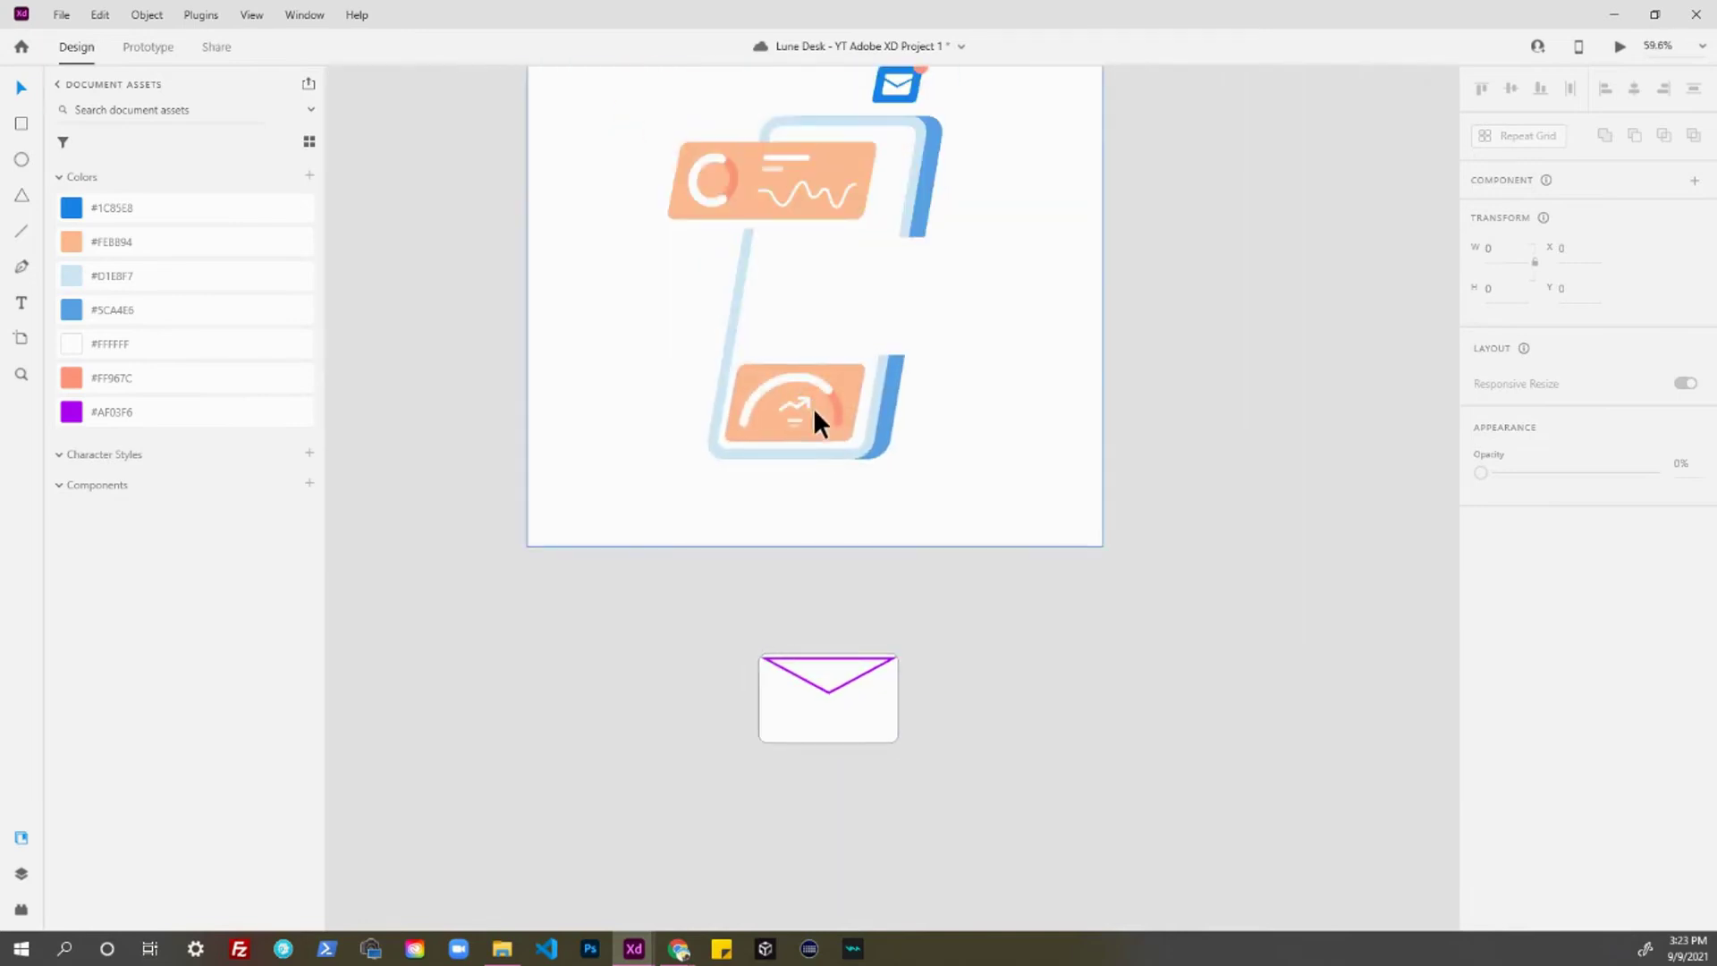
left_click(735, 388)
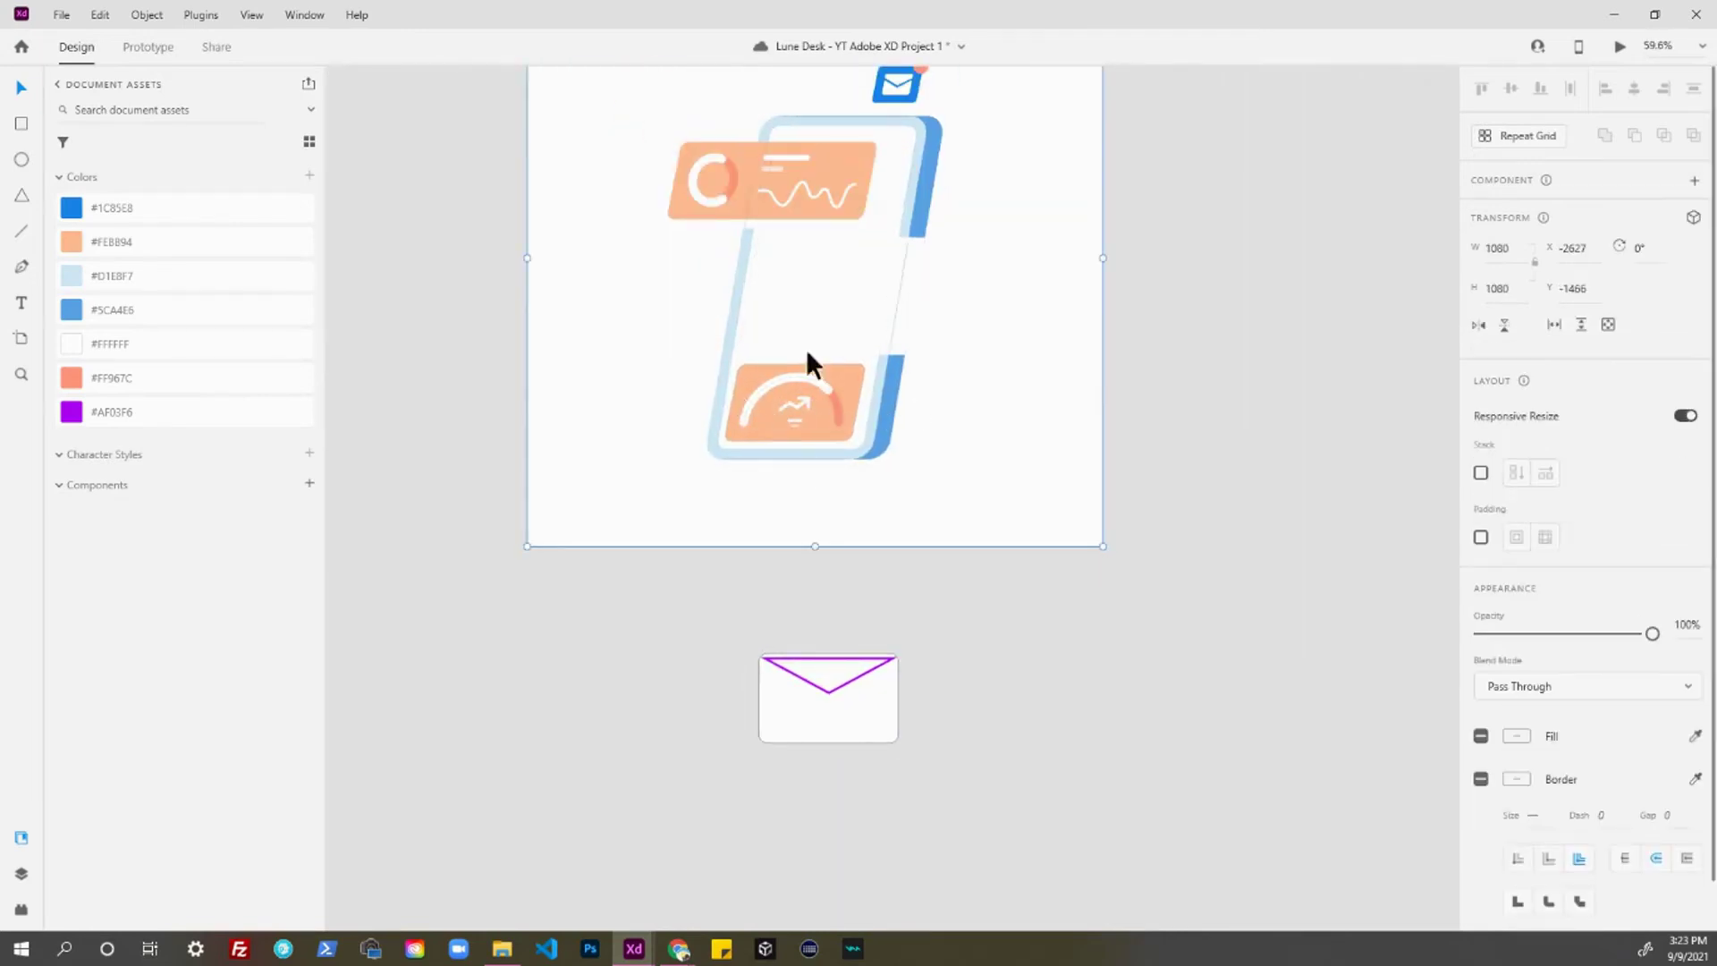
scroll(837, 431, "up", 2)
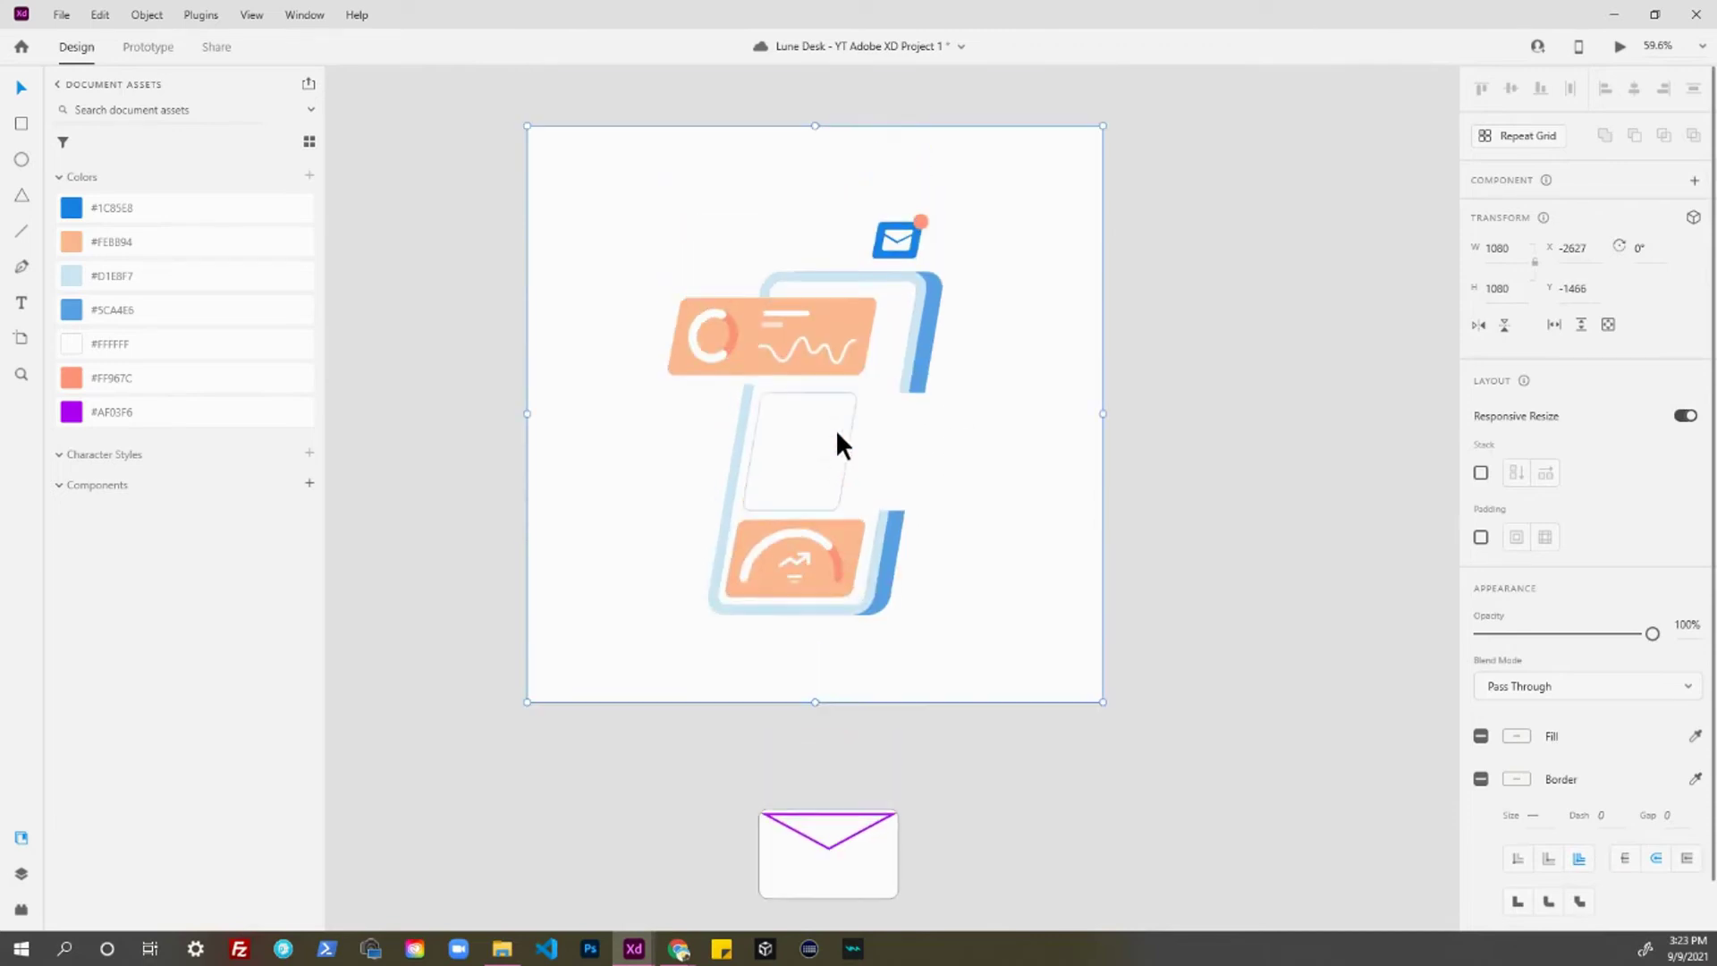
double_click(814, 576)
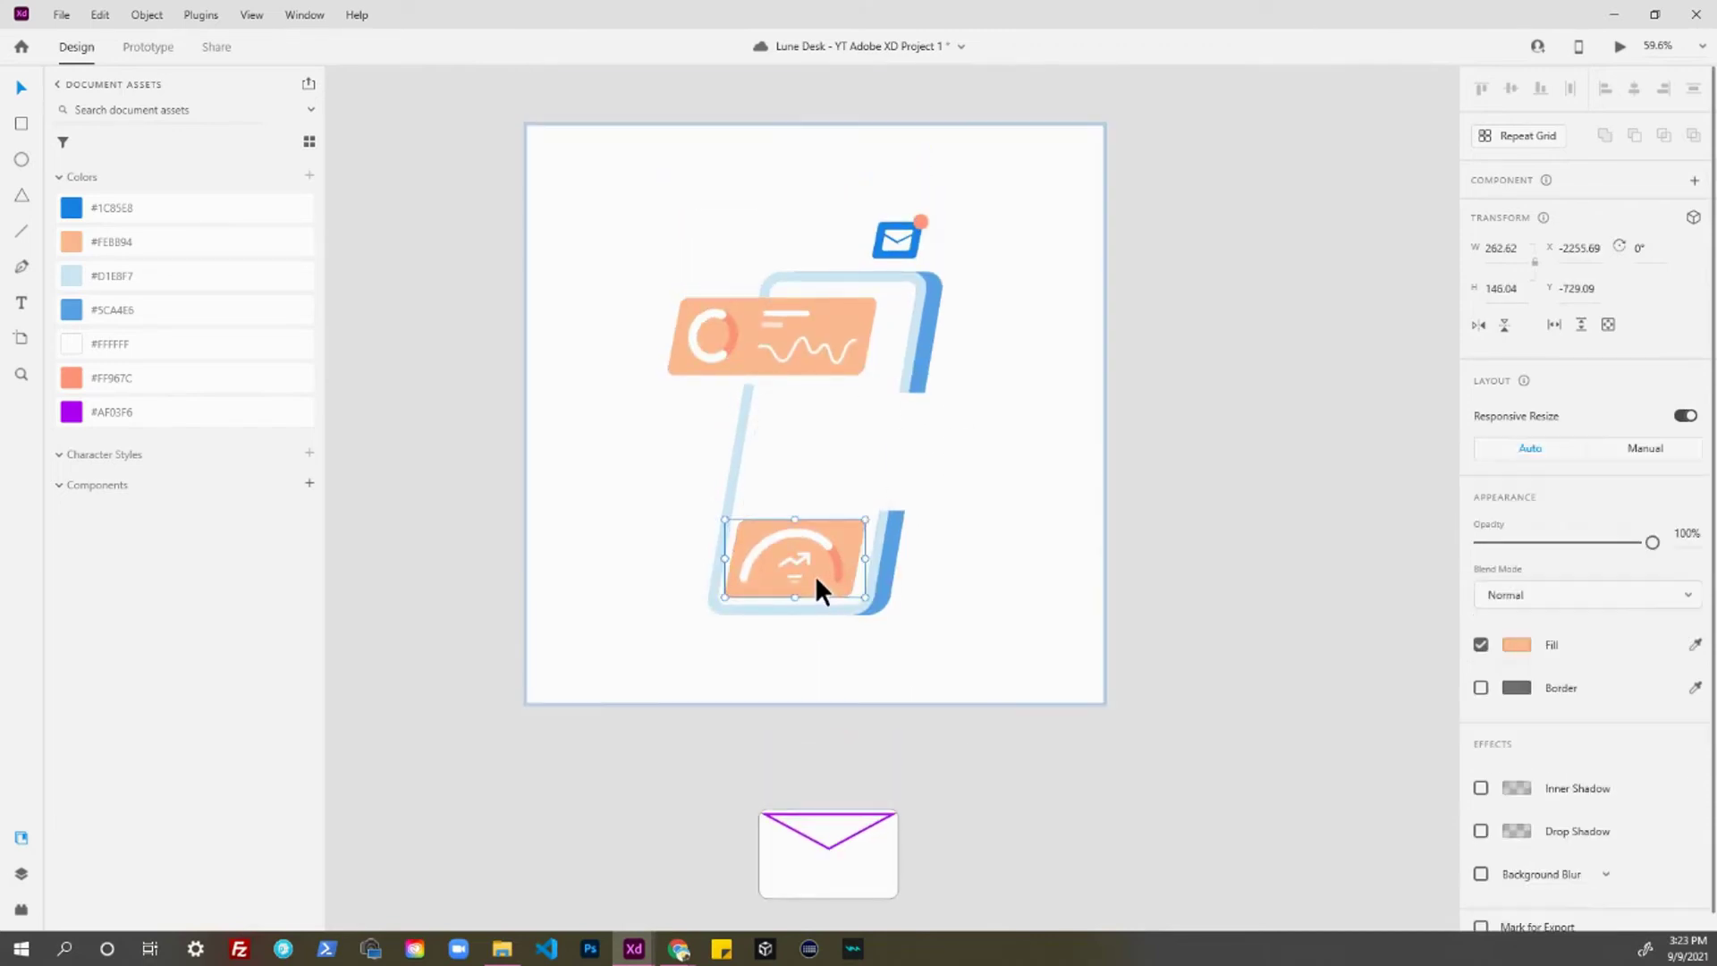
left_click_drag(775, 450, 915, 422)
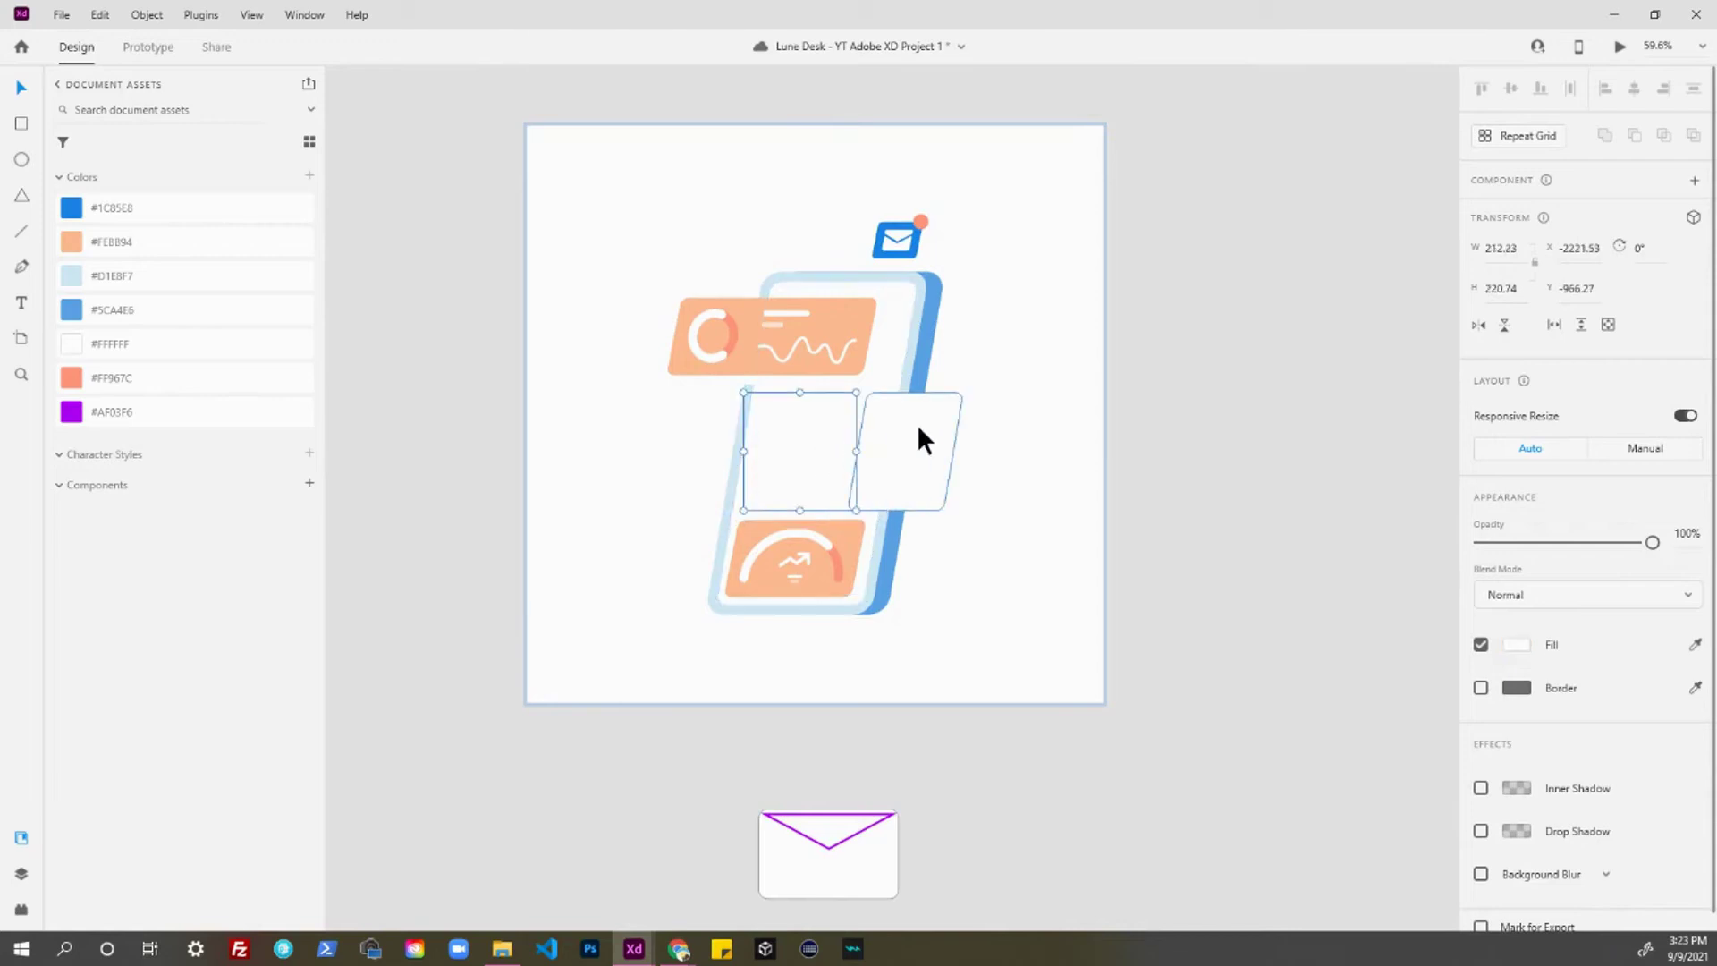
scroll(814, 751, "down", 1)
- Duplicate the envelope's rounded rectangle and enlarge the copy about its centre to about 301 by 193
left_click(849, 786)
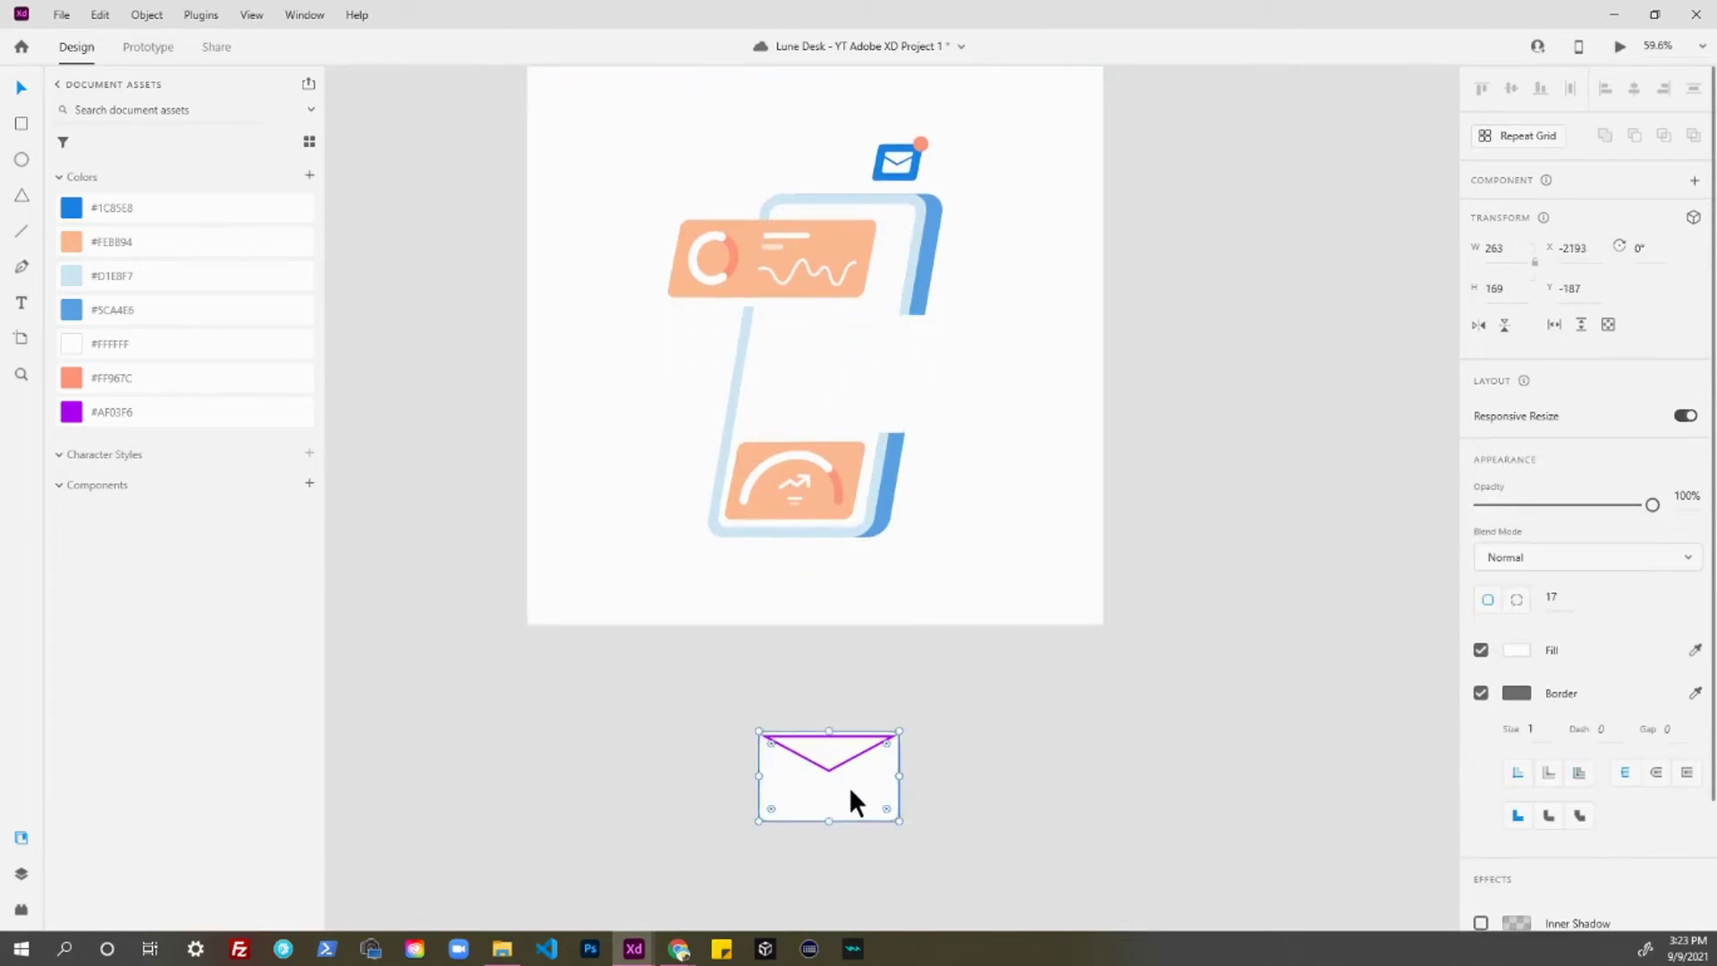
scroll(845, 787, "up", 3)
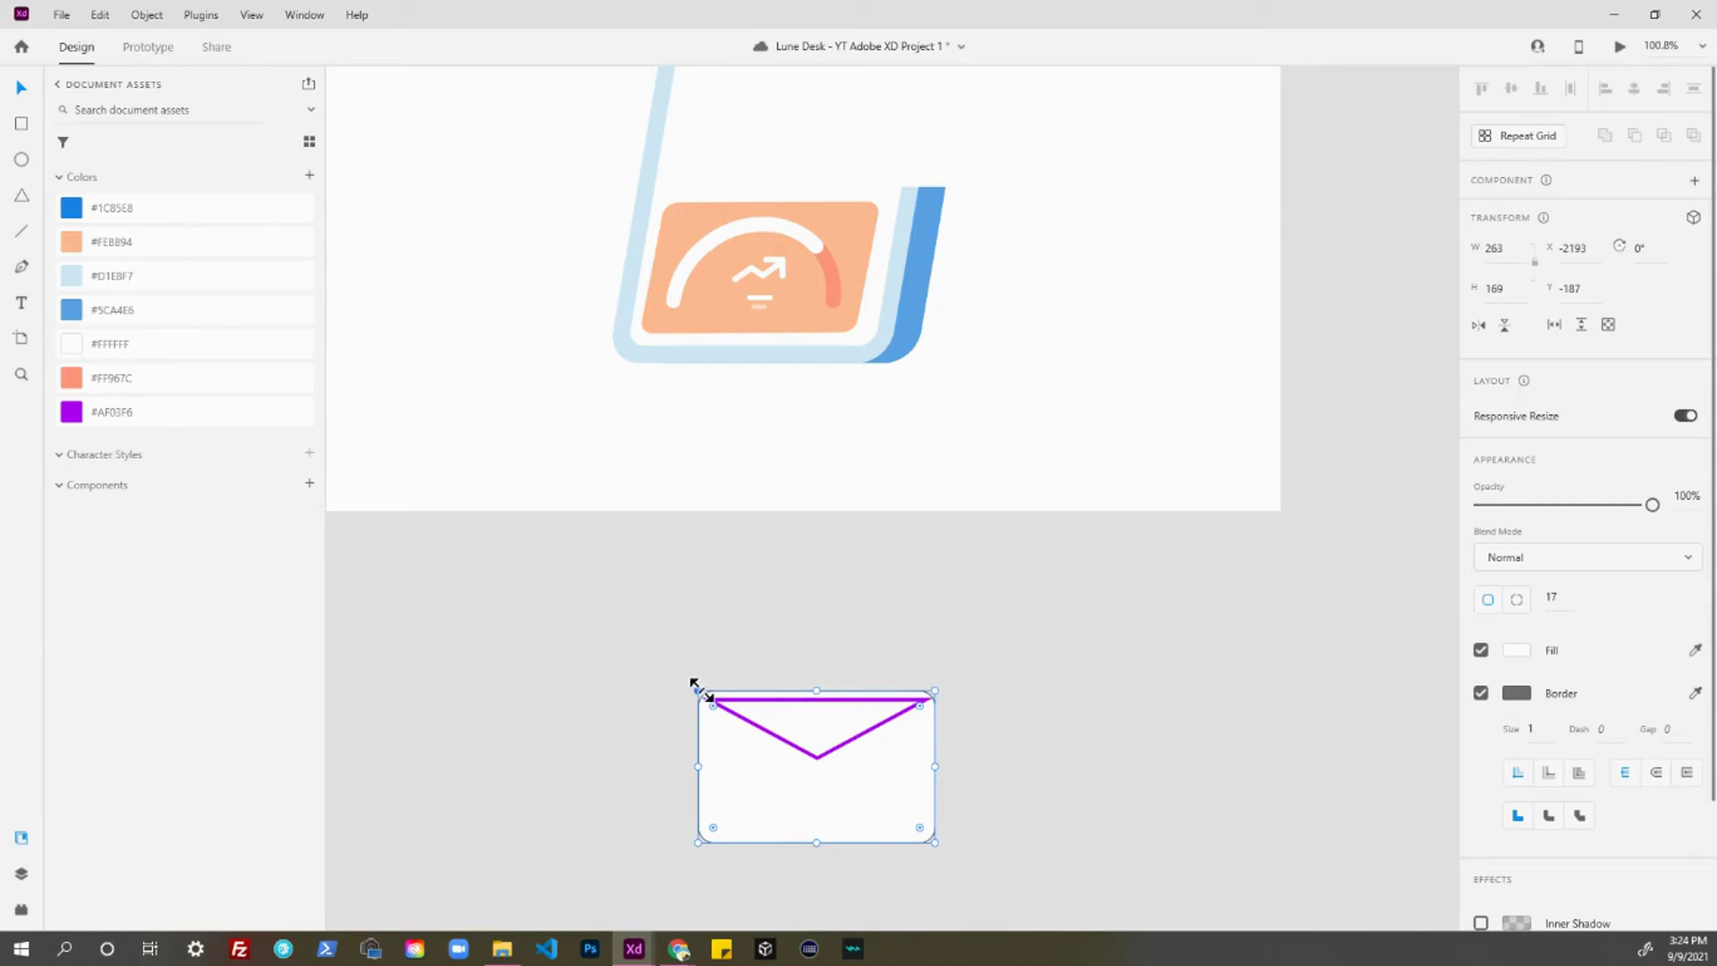
left_click_drag(696, 685, 683, 667)
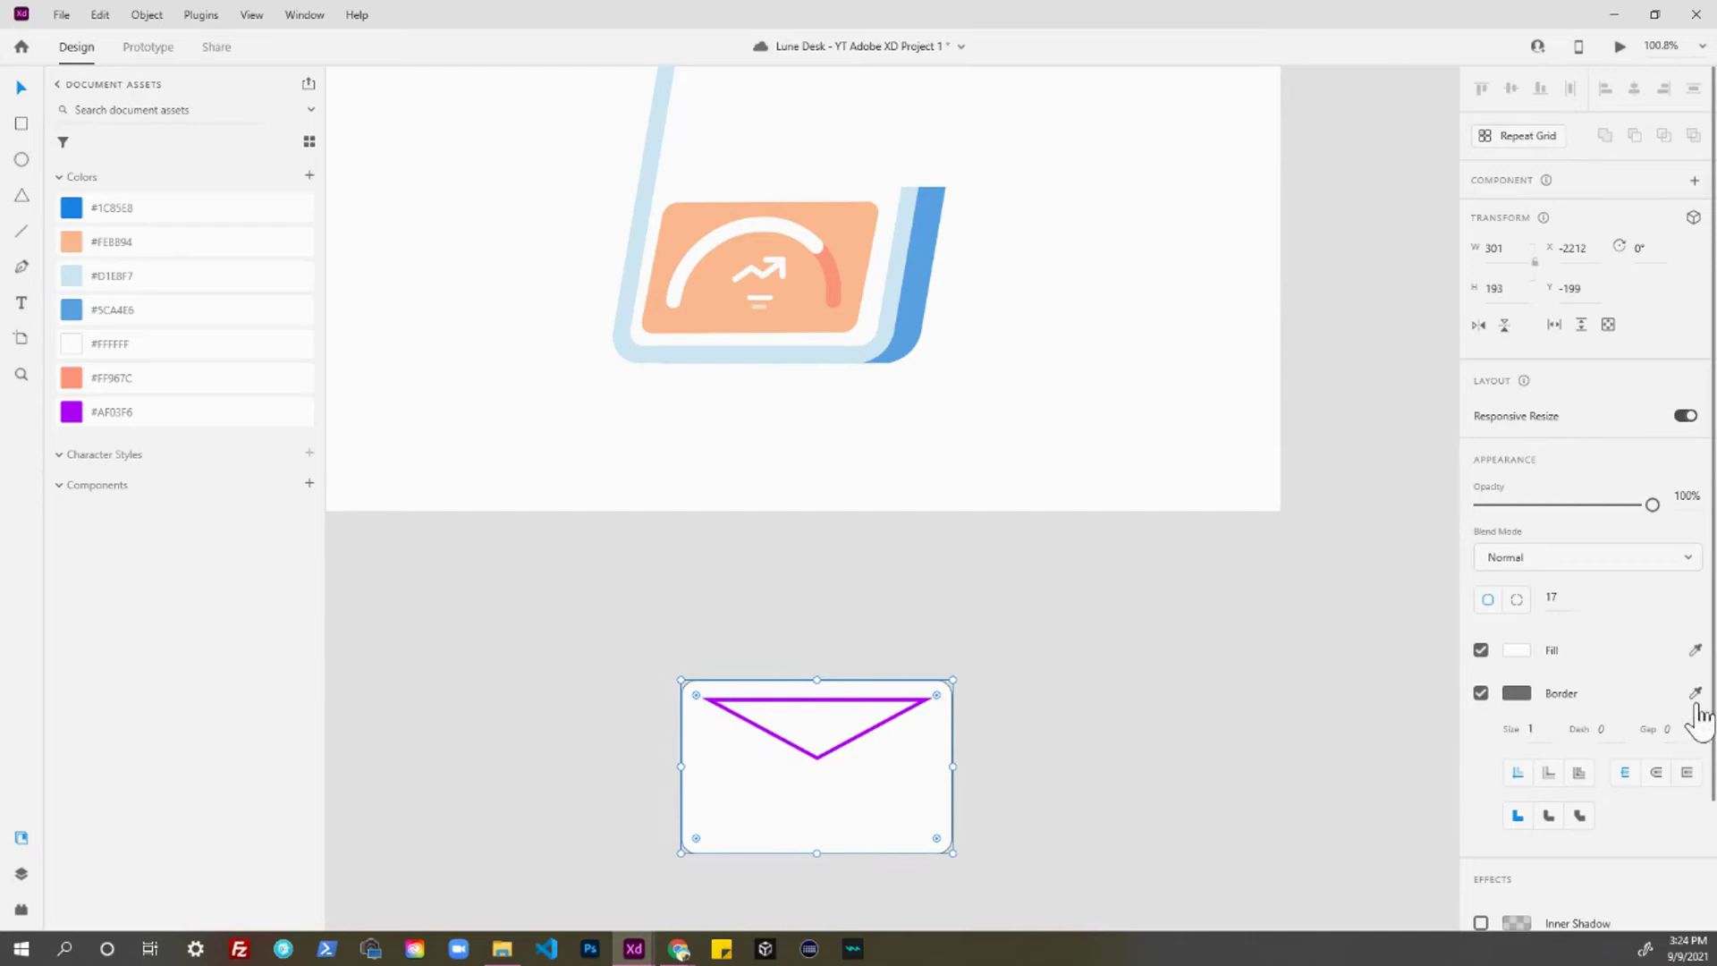
- Remove the enlarged rectangle's border and fill it with the purple sampled from the triangle's outline
left_click(1480, 693)
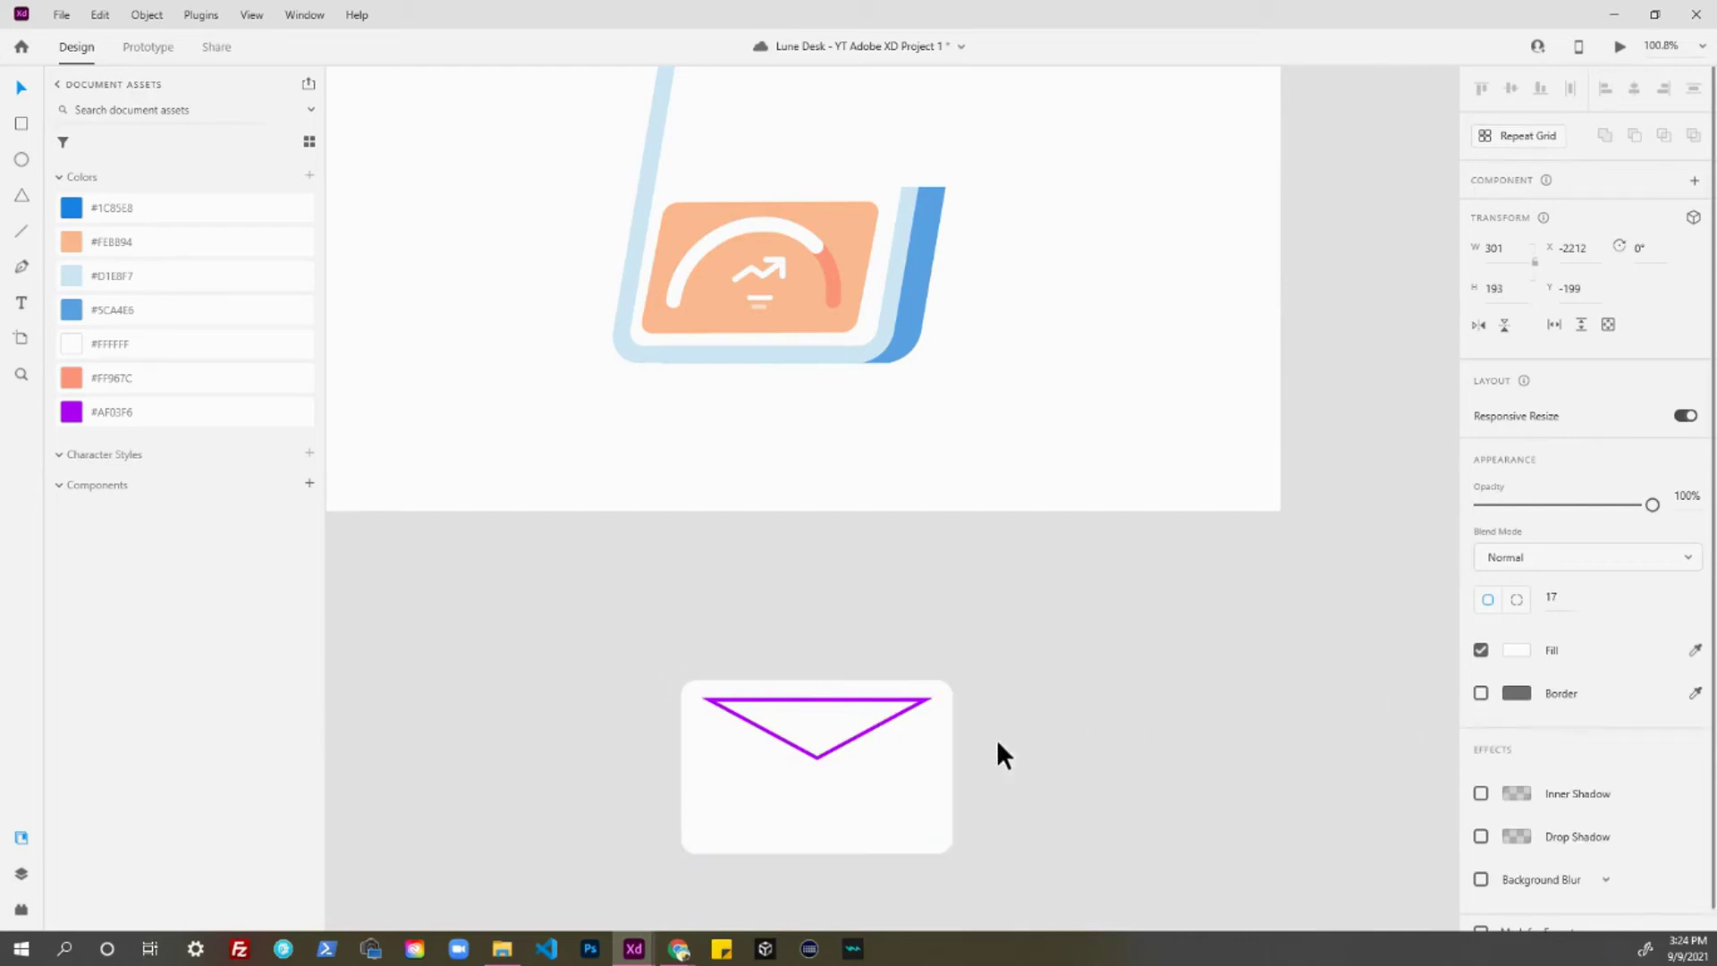
mouse_move(942, 754)
left_mouse_down()
mouse_move(908, 748)
mouse_move(906, 724)
left_mouse_up()
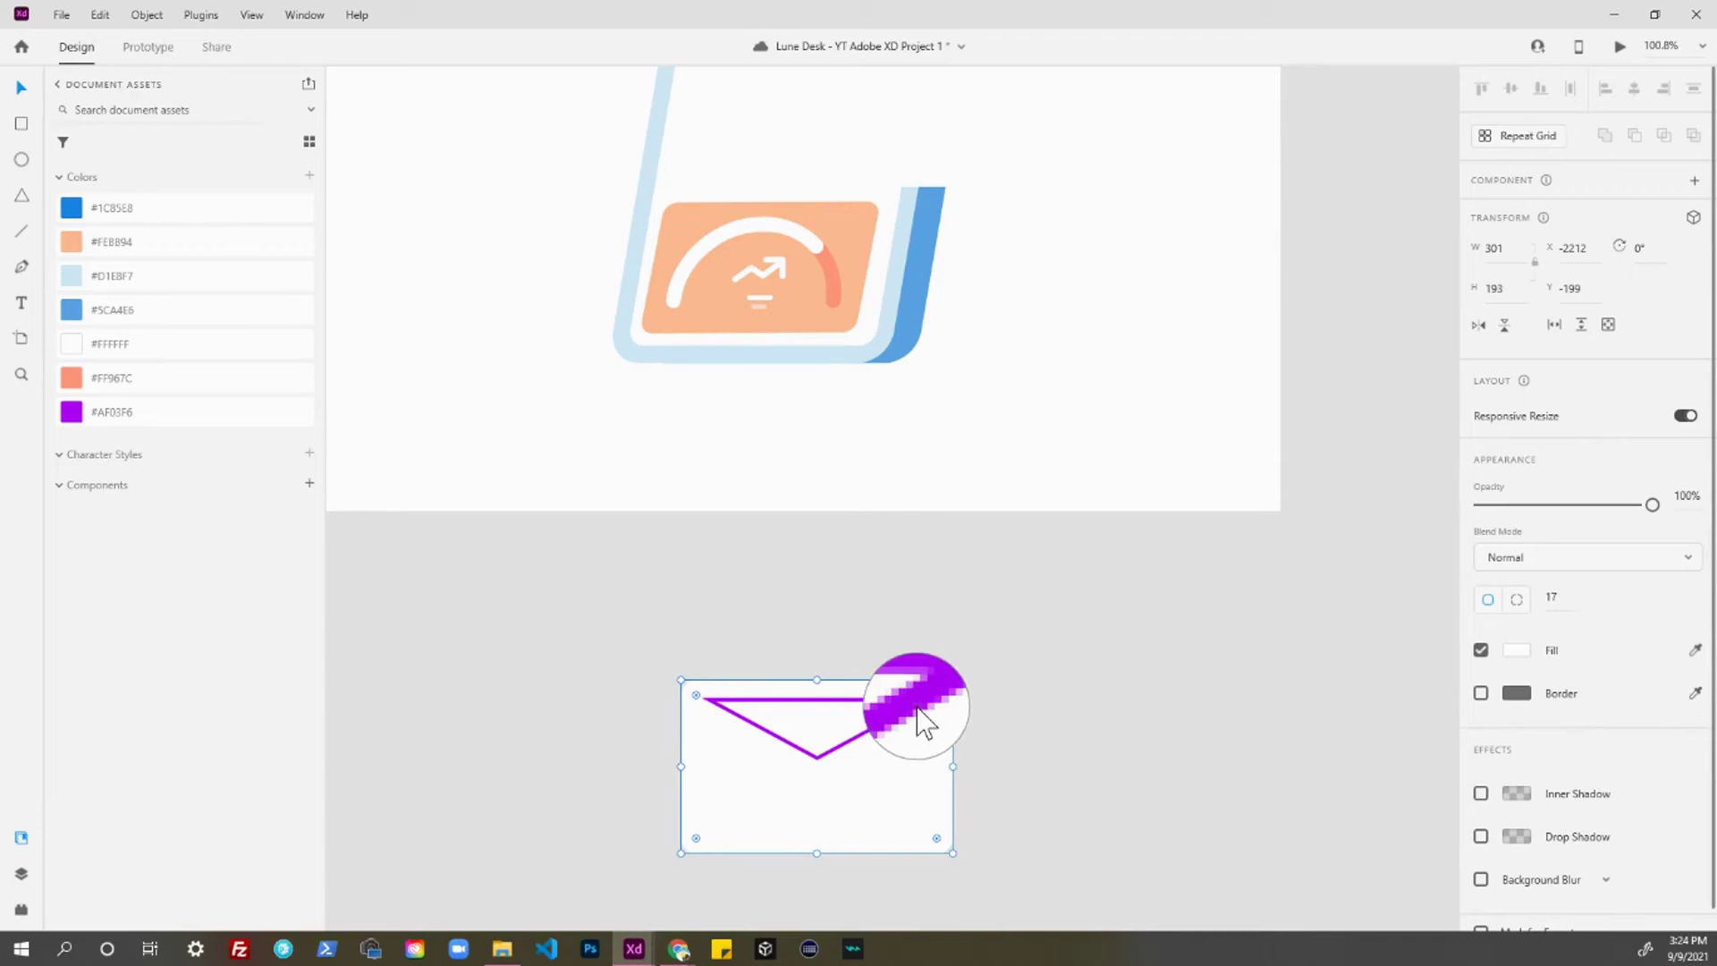
left_click(916, 706)
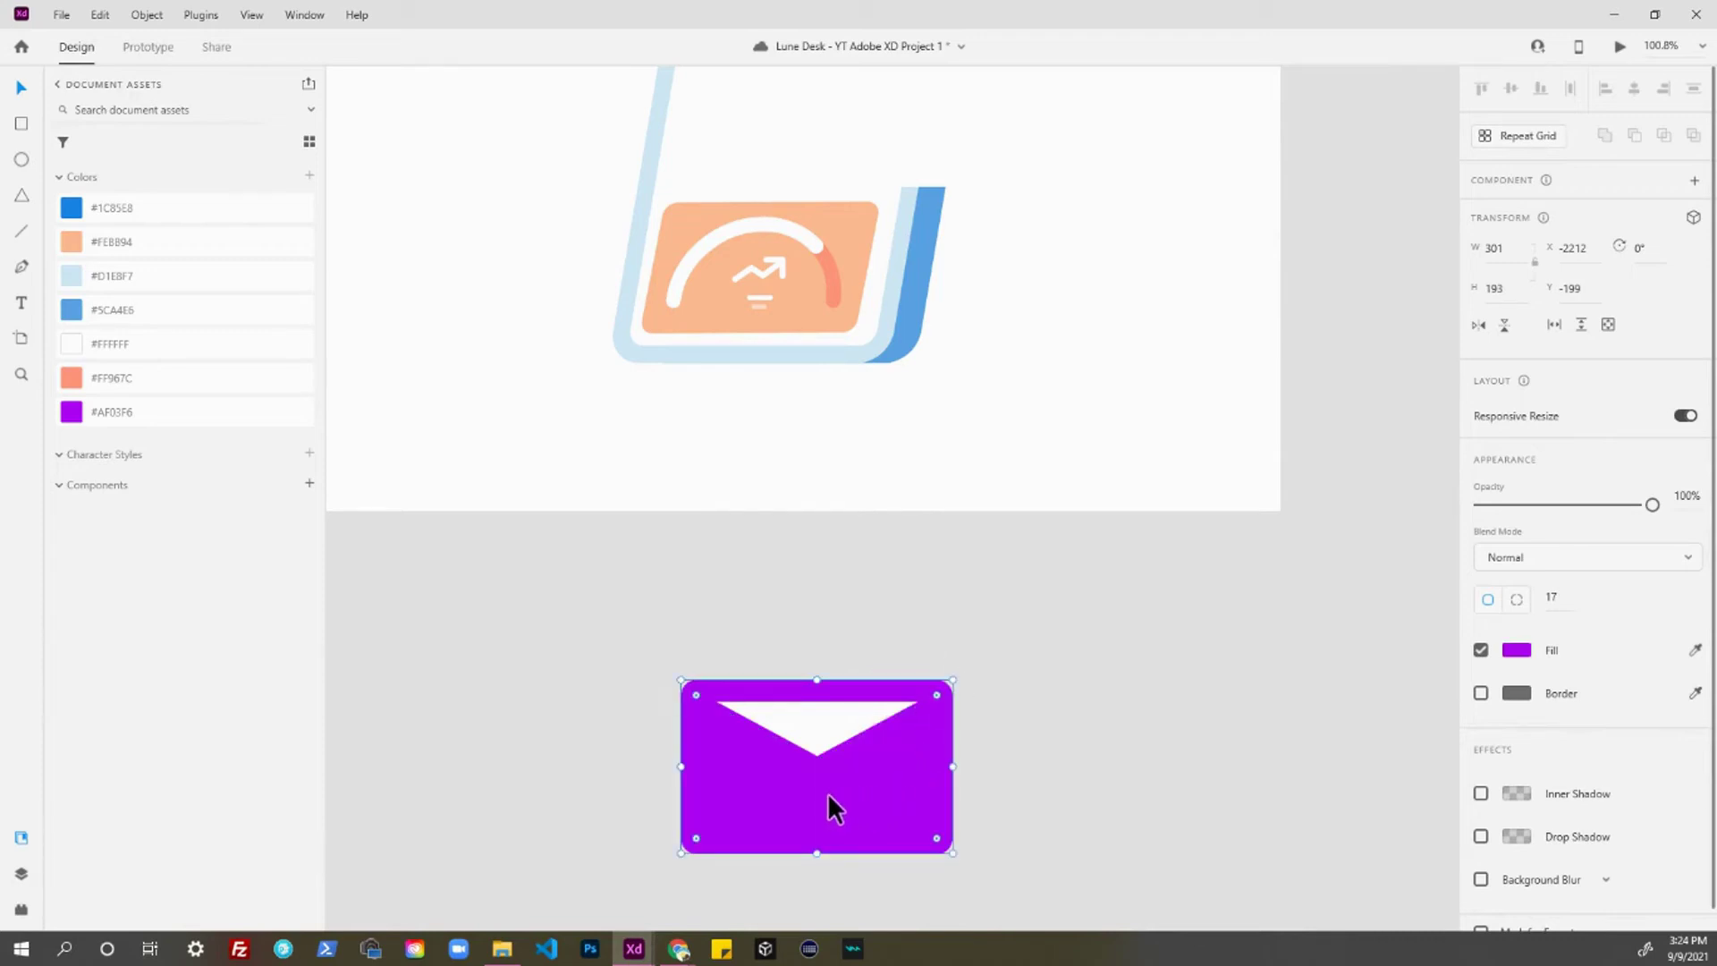
- Show the layer list and identify the layers of the envelope's two rectangles, leaving the enlarged purple one selected
left_click(985, 787)
left_click(918, 783)
key("ctrl+y")
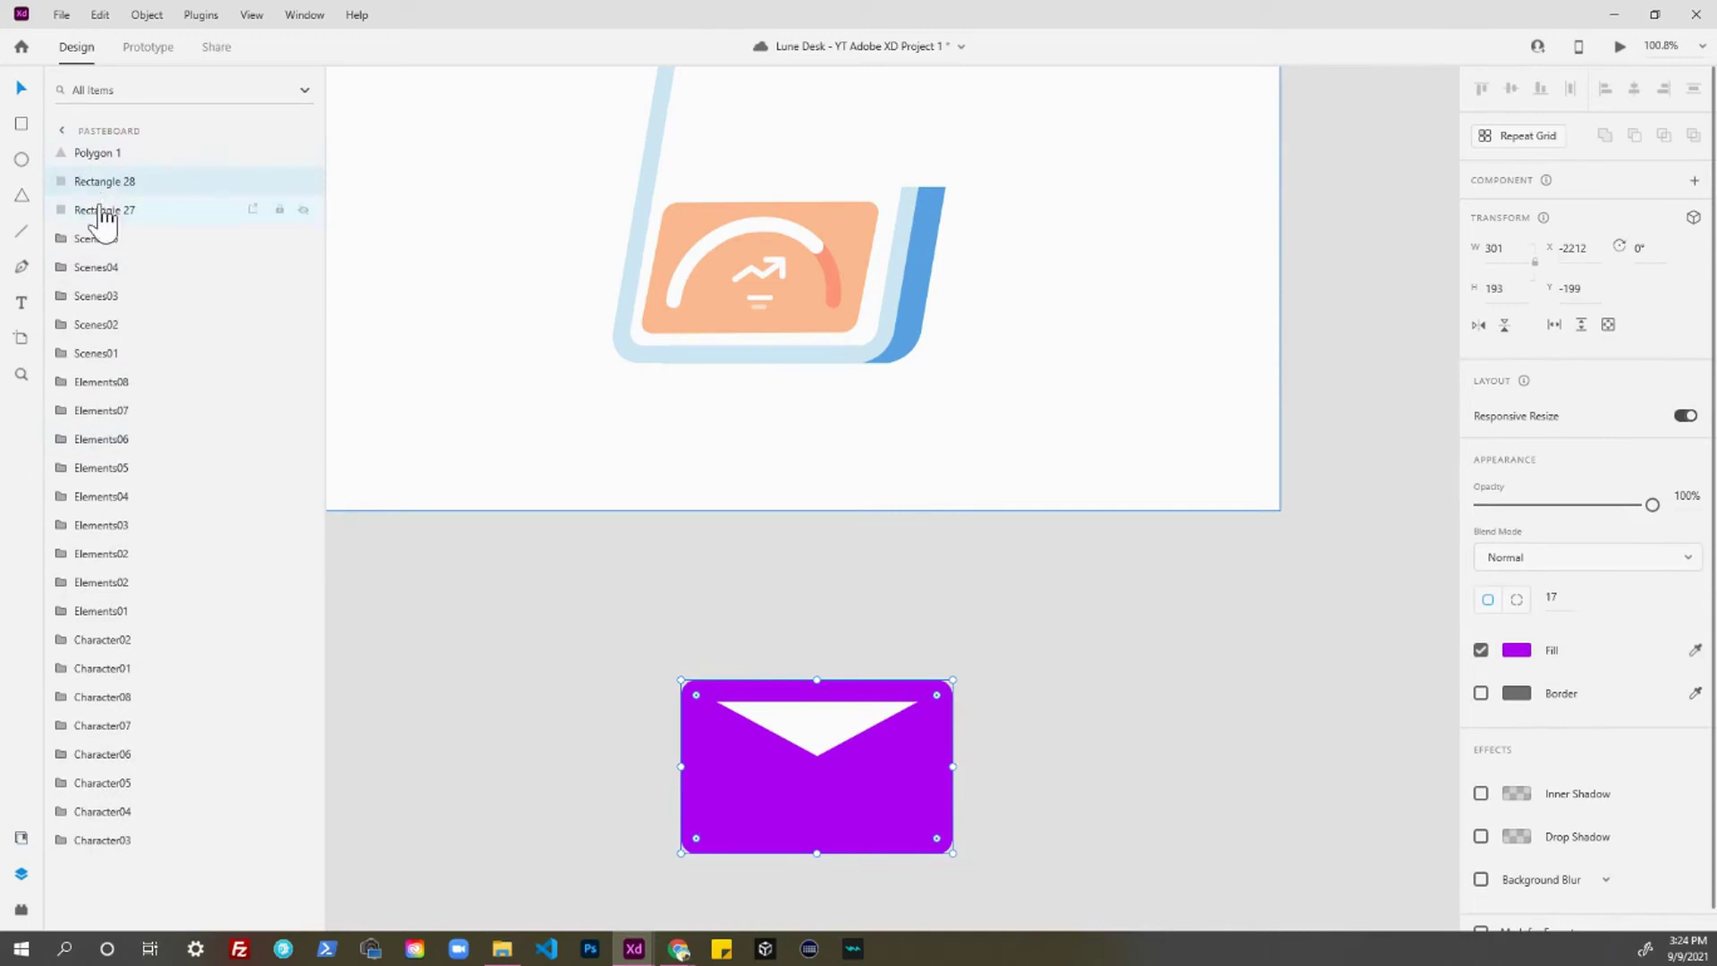
left_click(102, 211)
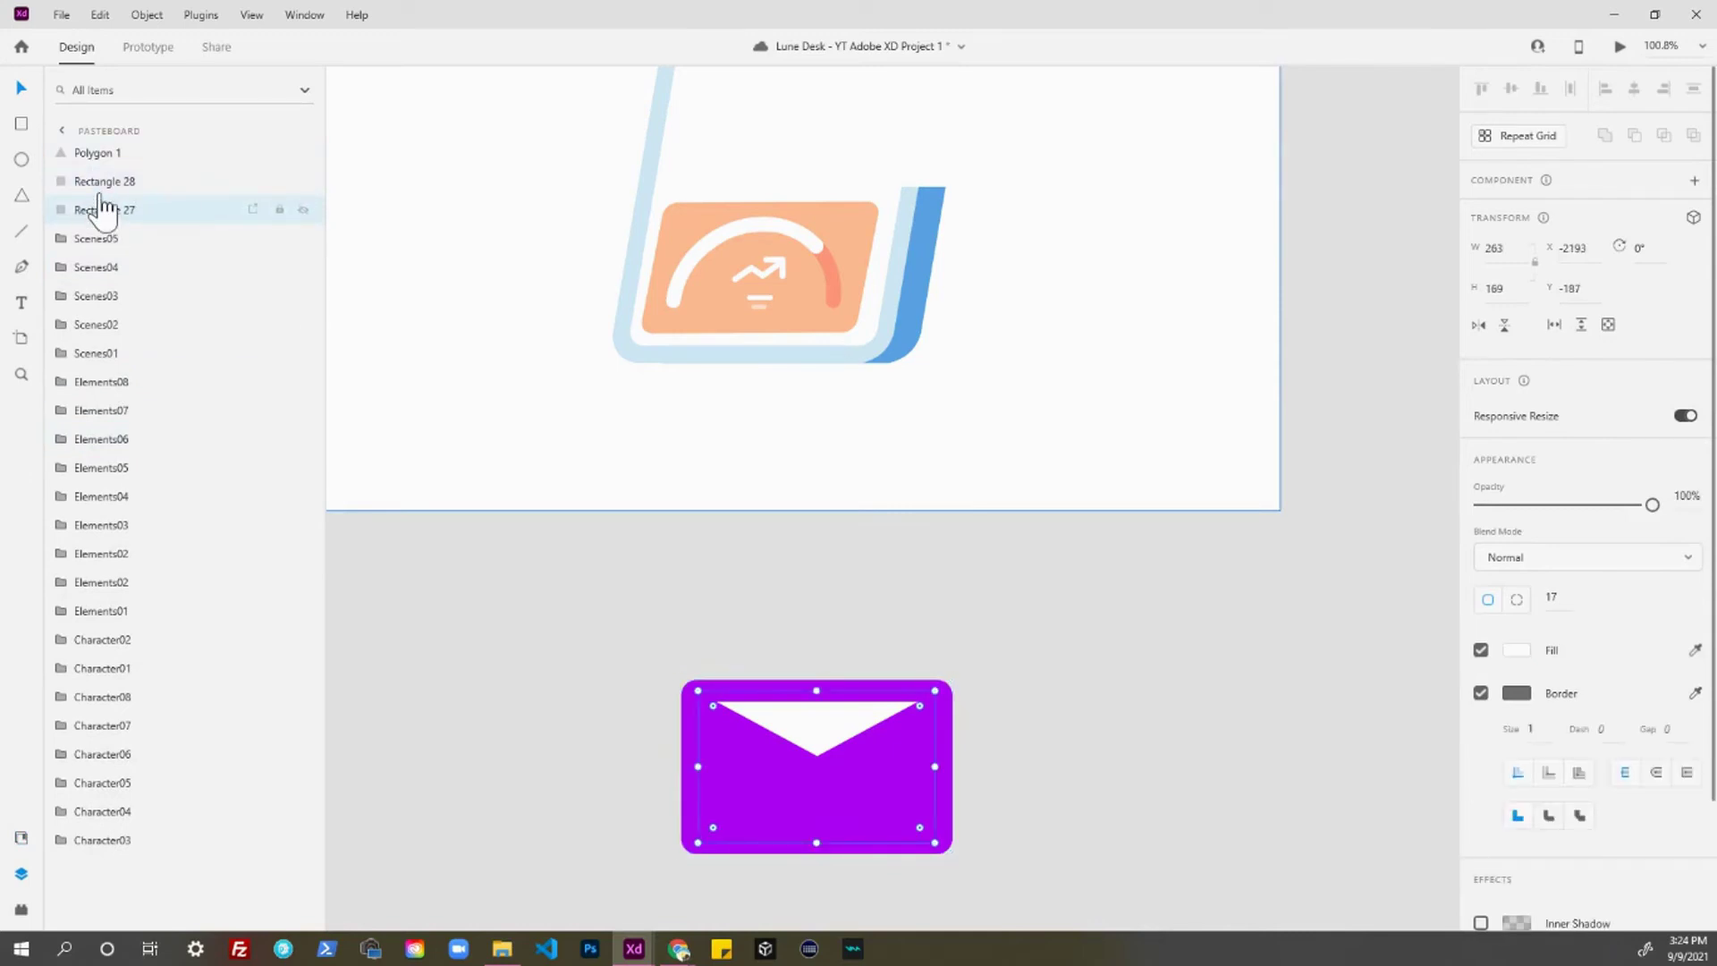
left_click(103, 192)
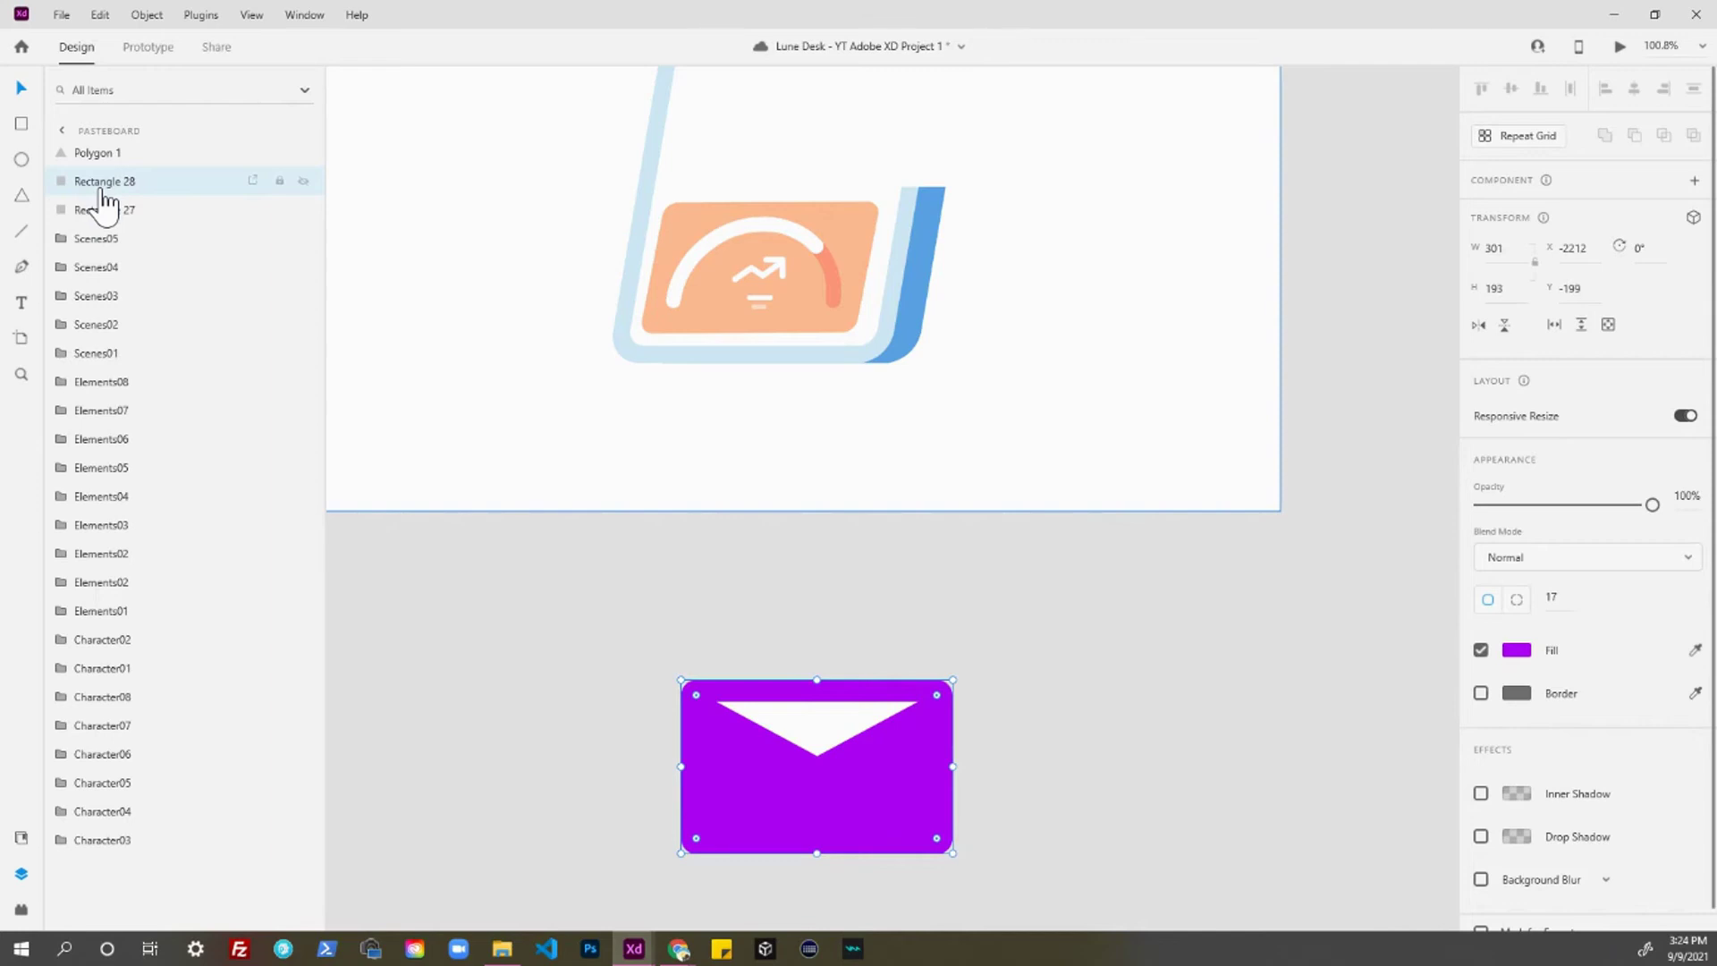
- Try sending the enlarged purple rectangle one level backward and bringing it forward again, twice
key("ctrl+bracketleft")
key("ctrl+bracketright")
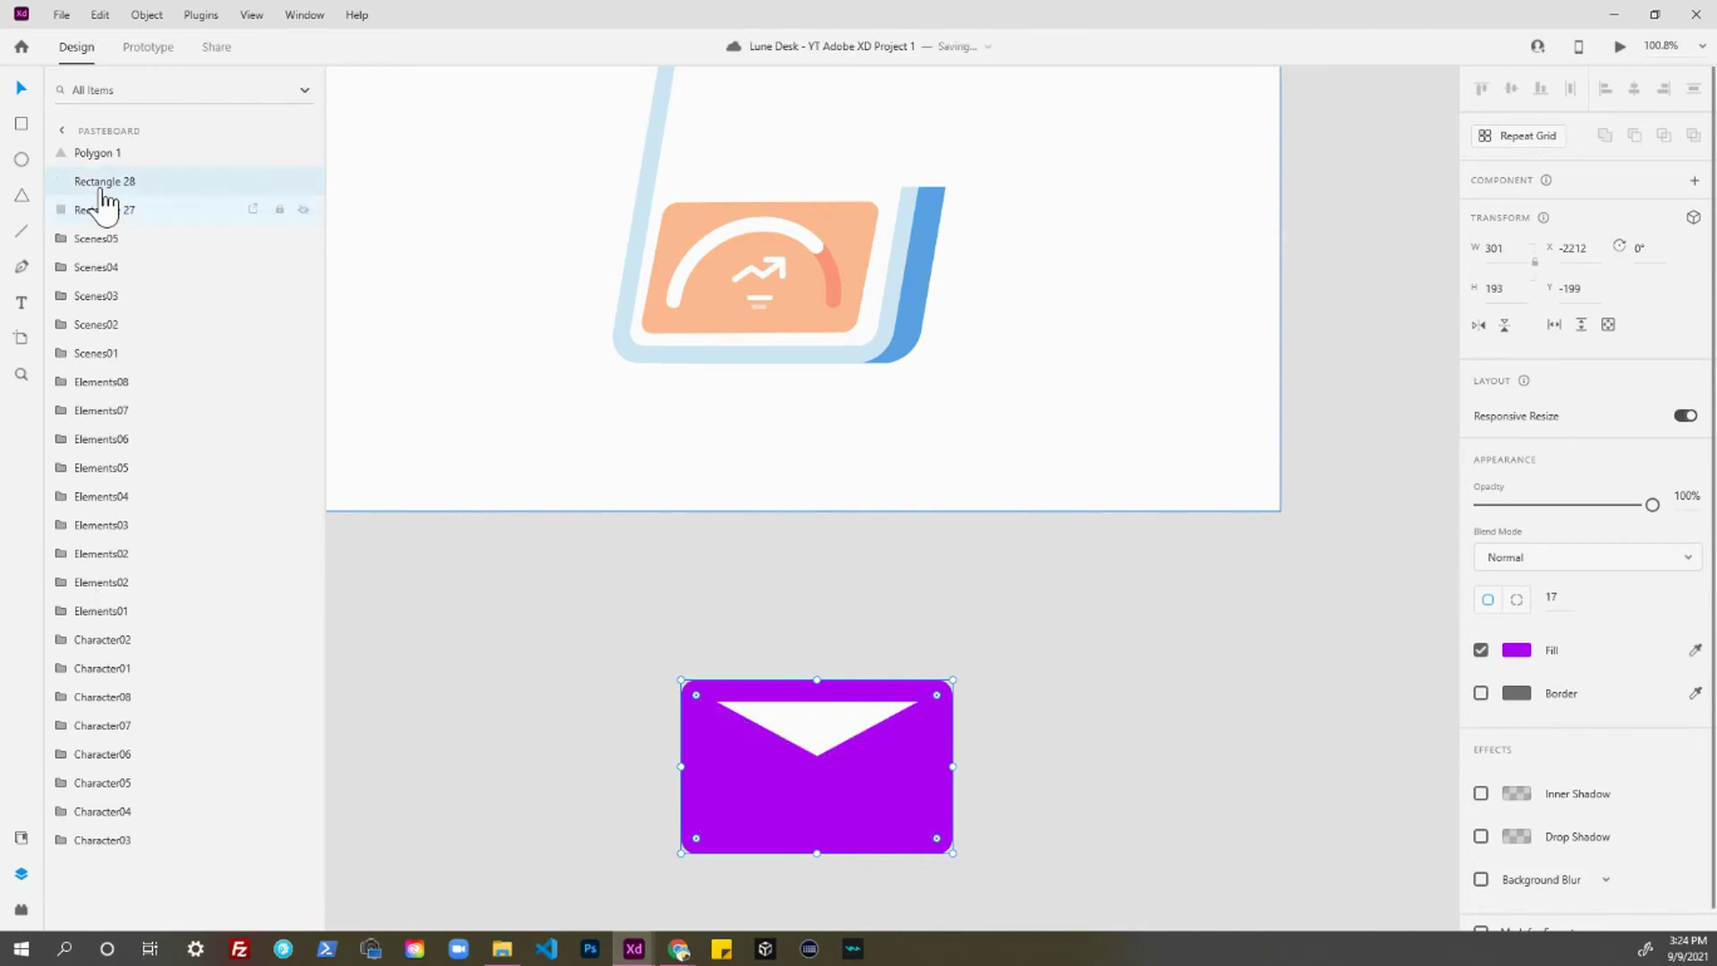
key("ctrl+bracketleft")
key("ctrl+bracketright")
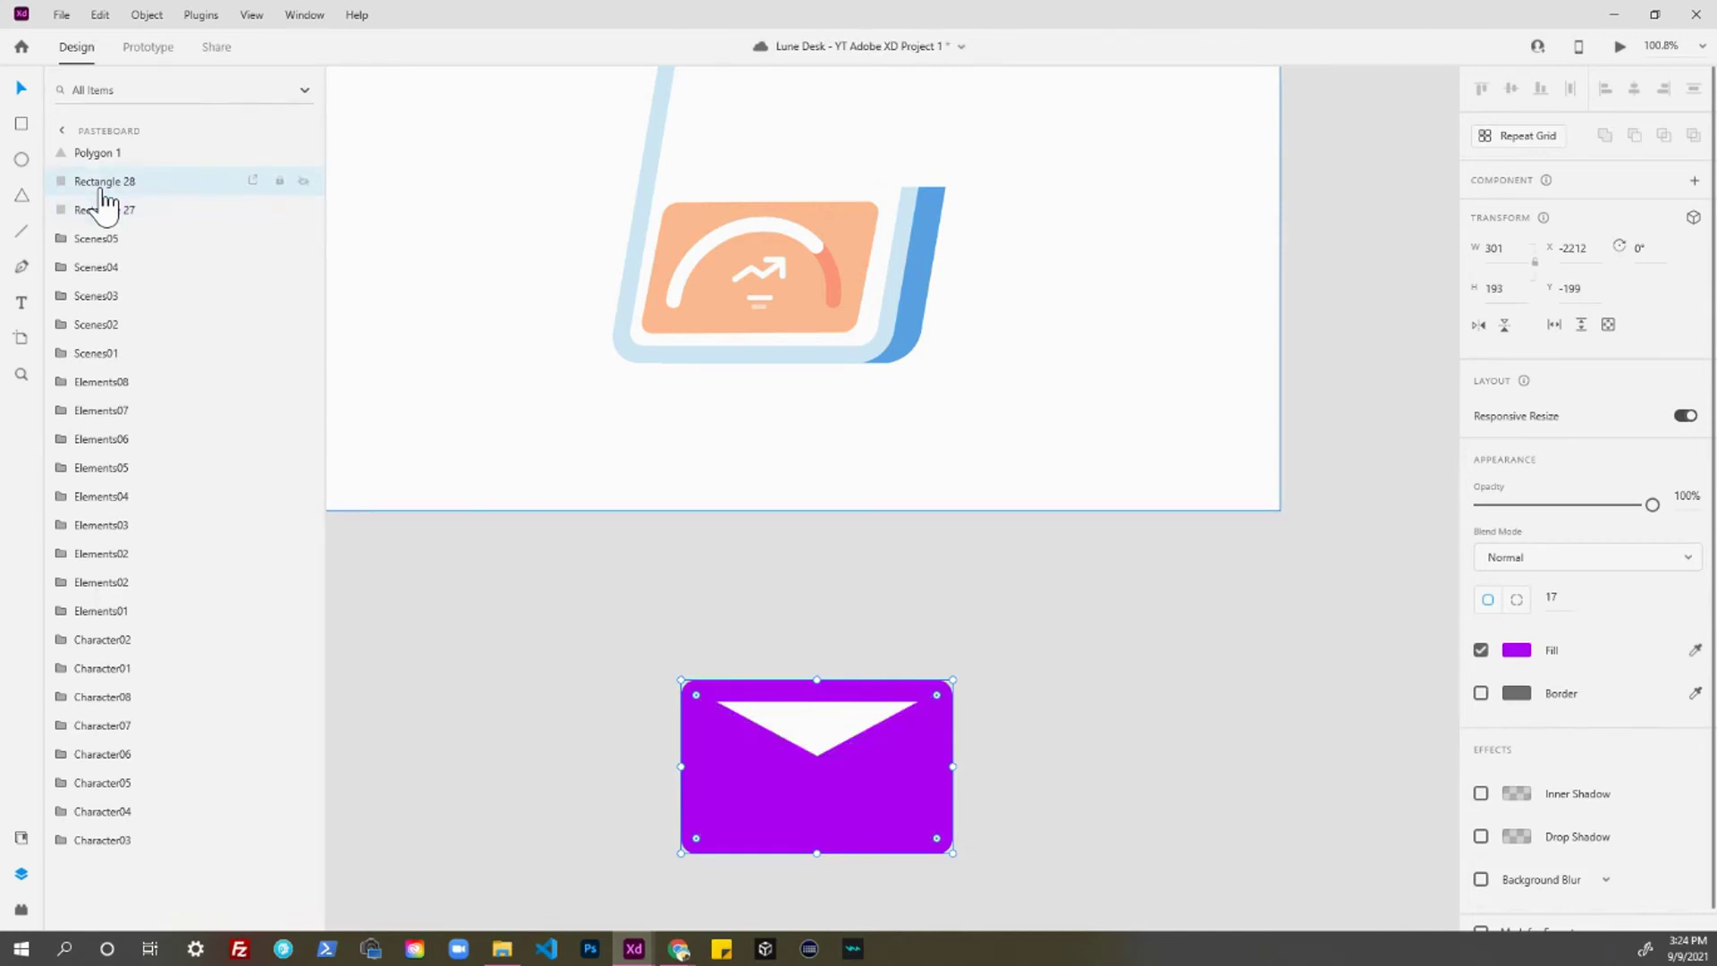
- Rename the enlarged purple rectangle's layer as bg
double_click(102, 183)
type("bg")
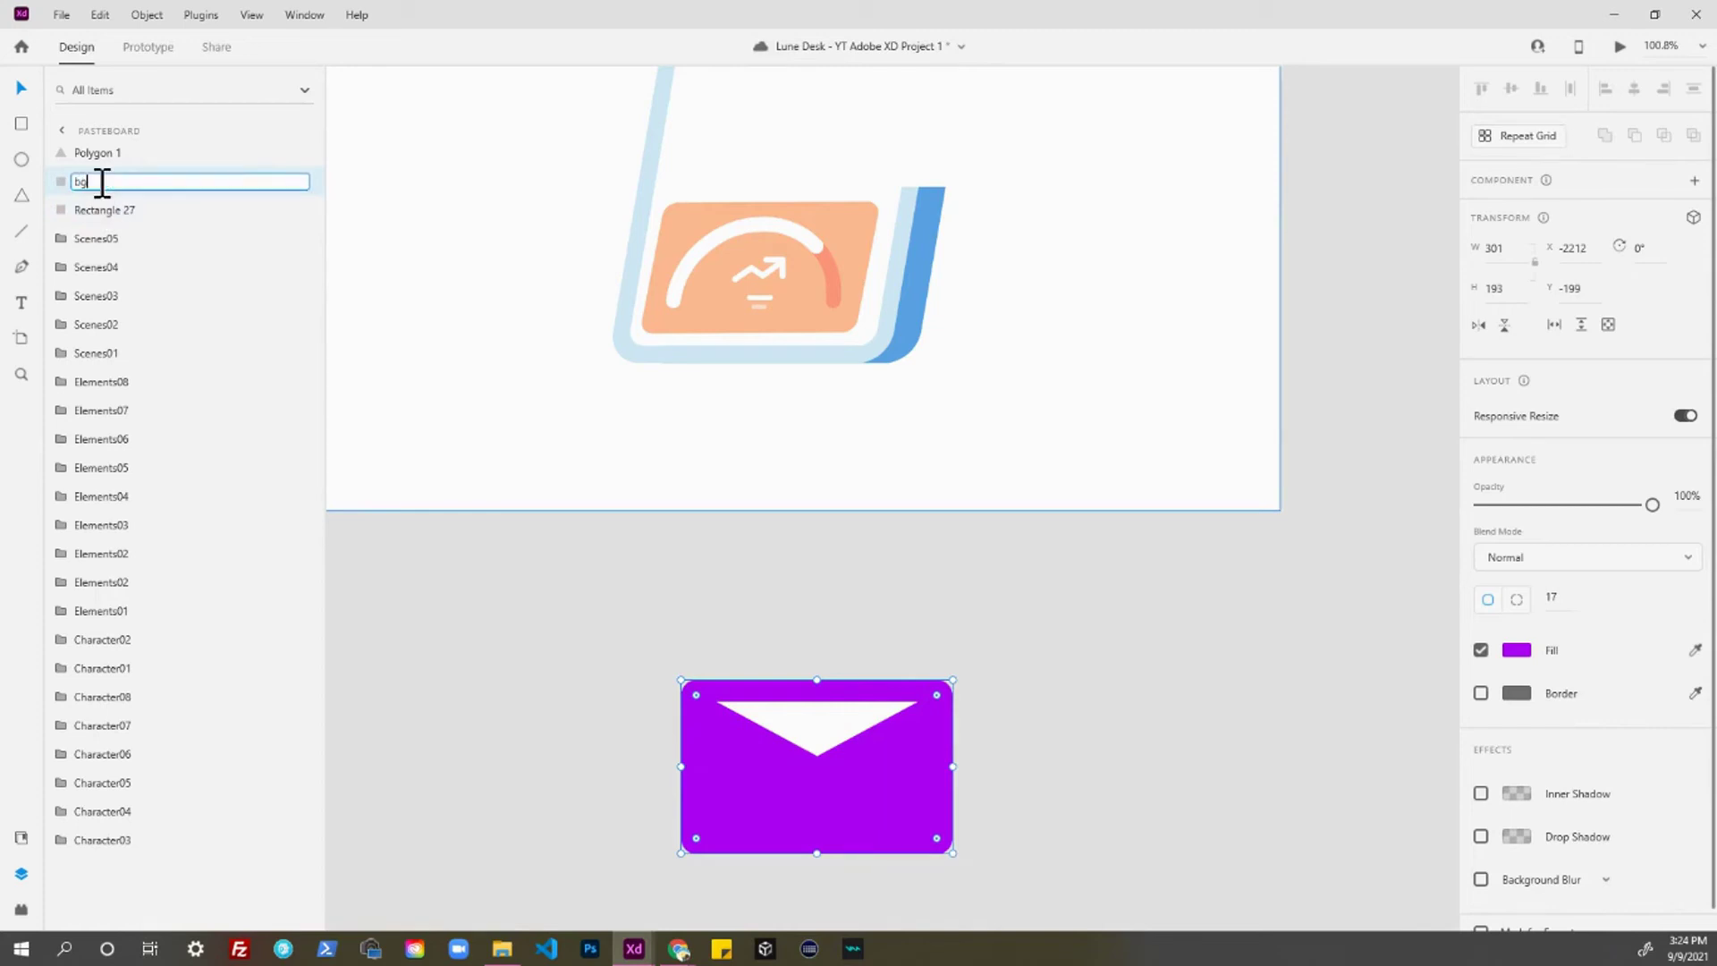
key("Return")
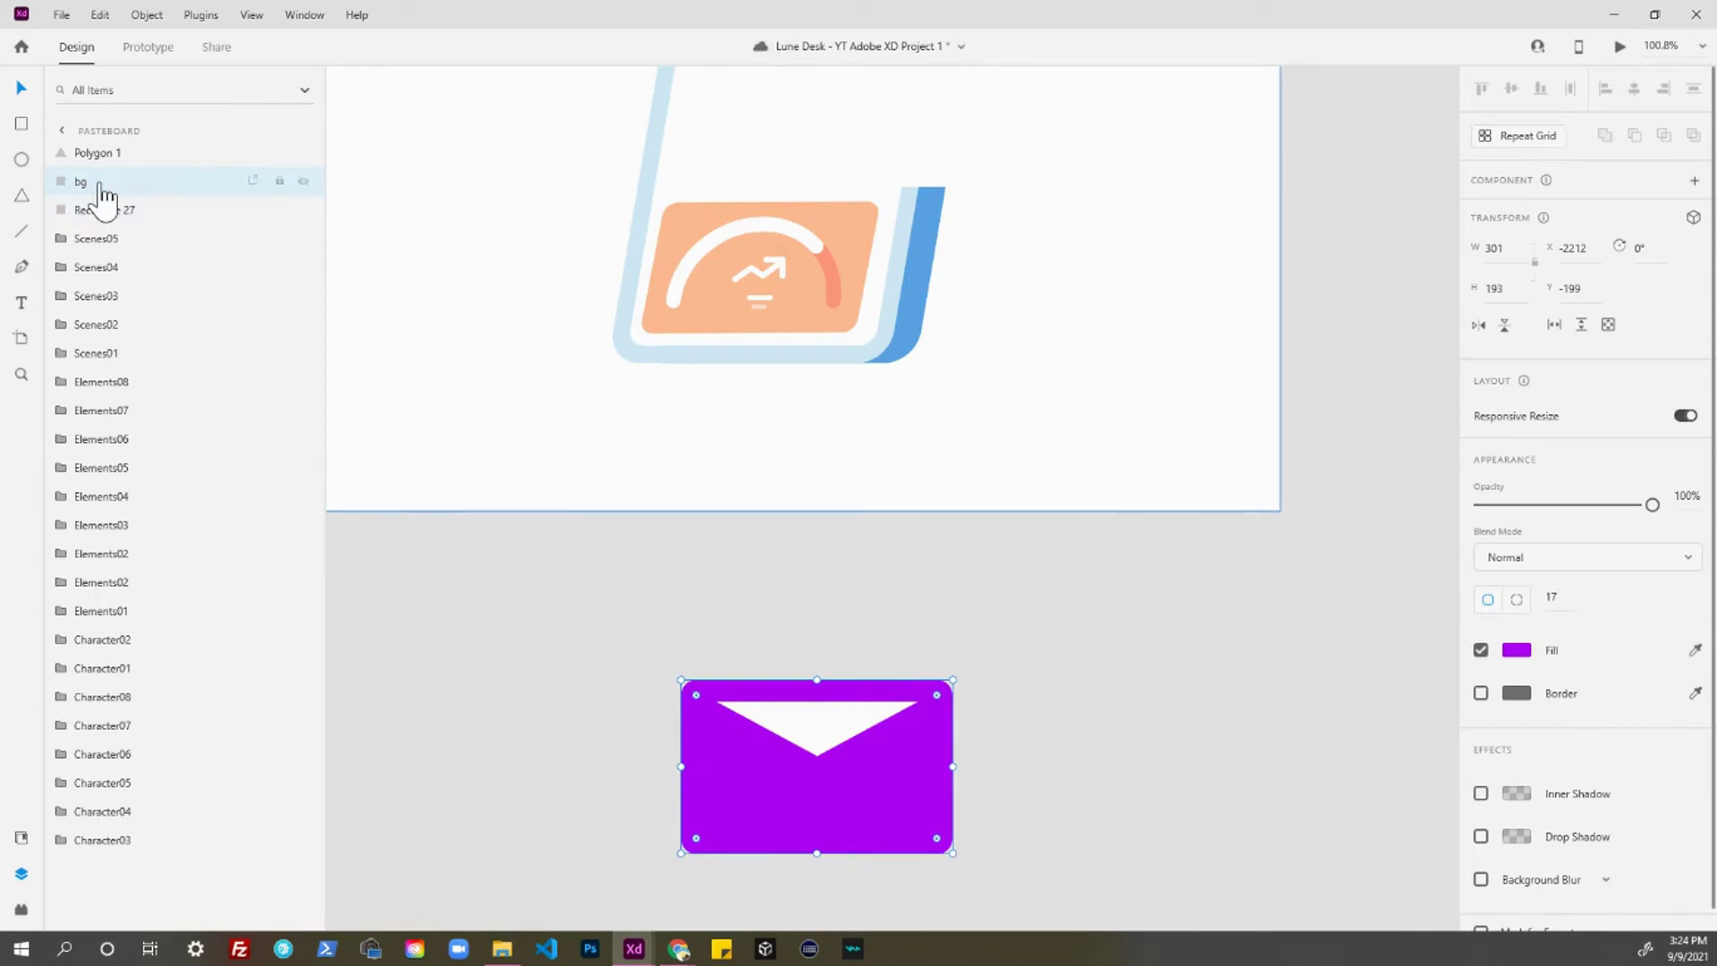
- Try out the stacking commands on the bg layer: backward, forward, all the way to the back and all the way to the front
key("ctrl+bracketleft")
key("ctrl+bracketright")
key("ctrl+bracketleft")
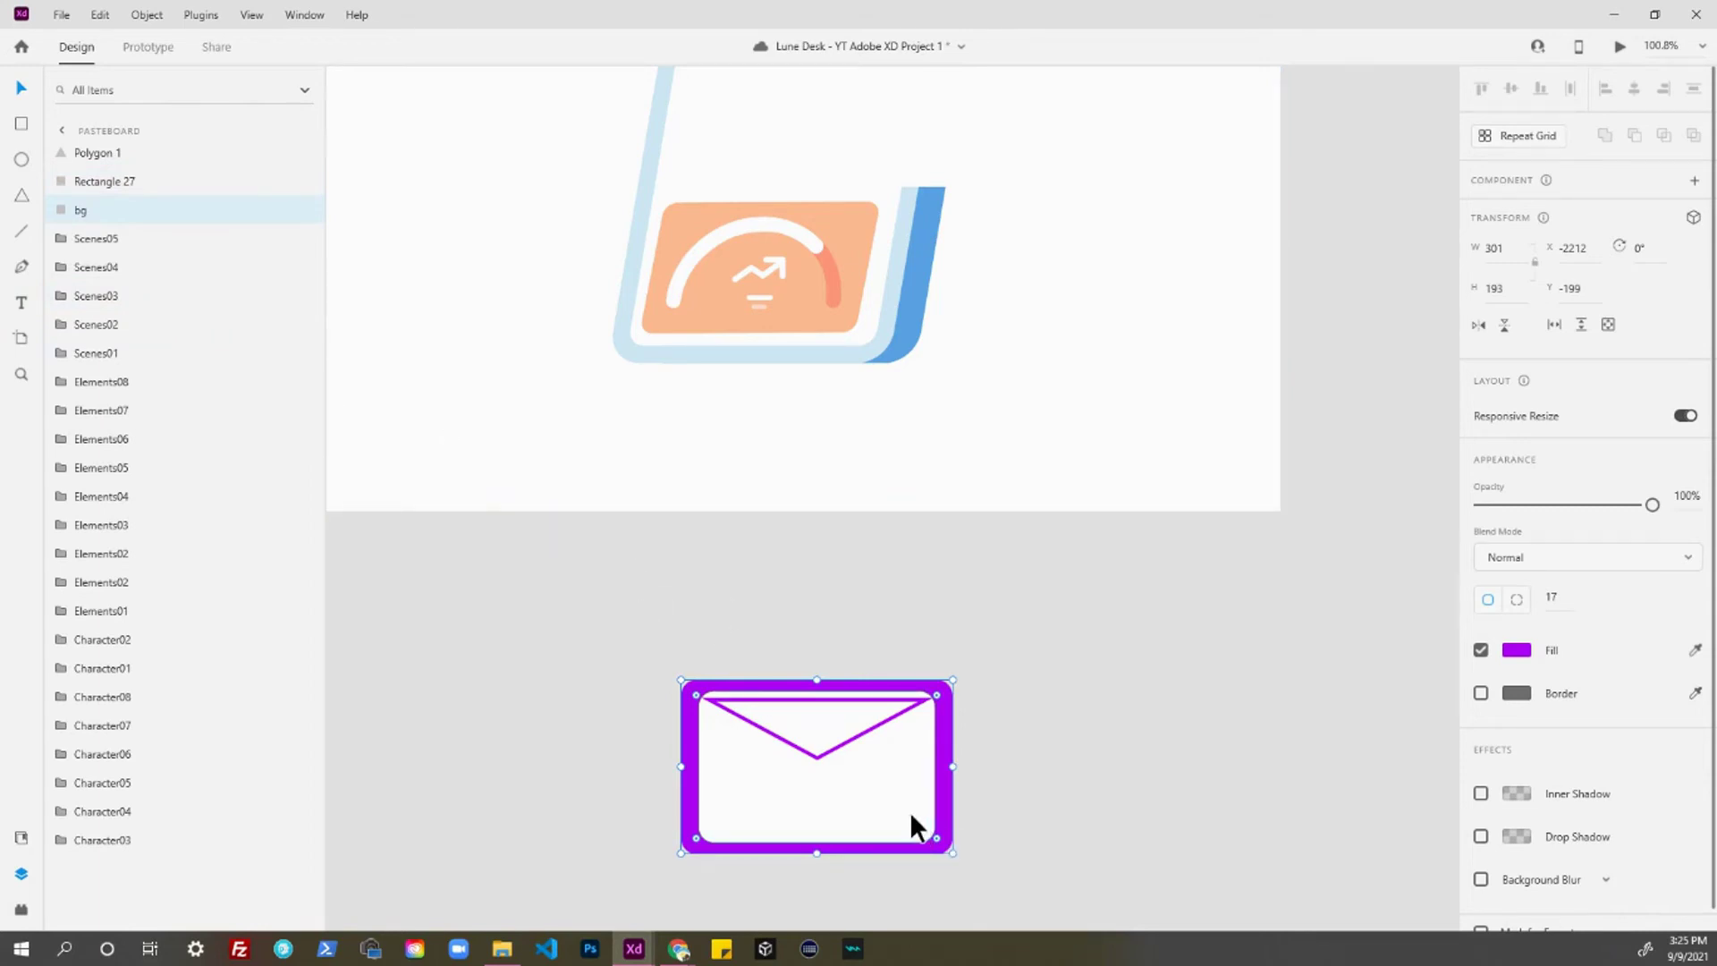
key("ctrl+bracketright")
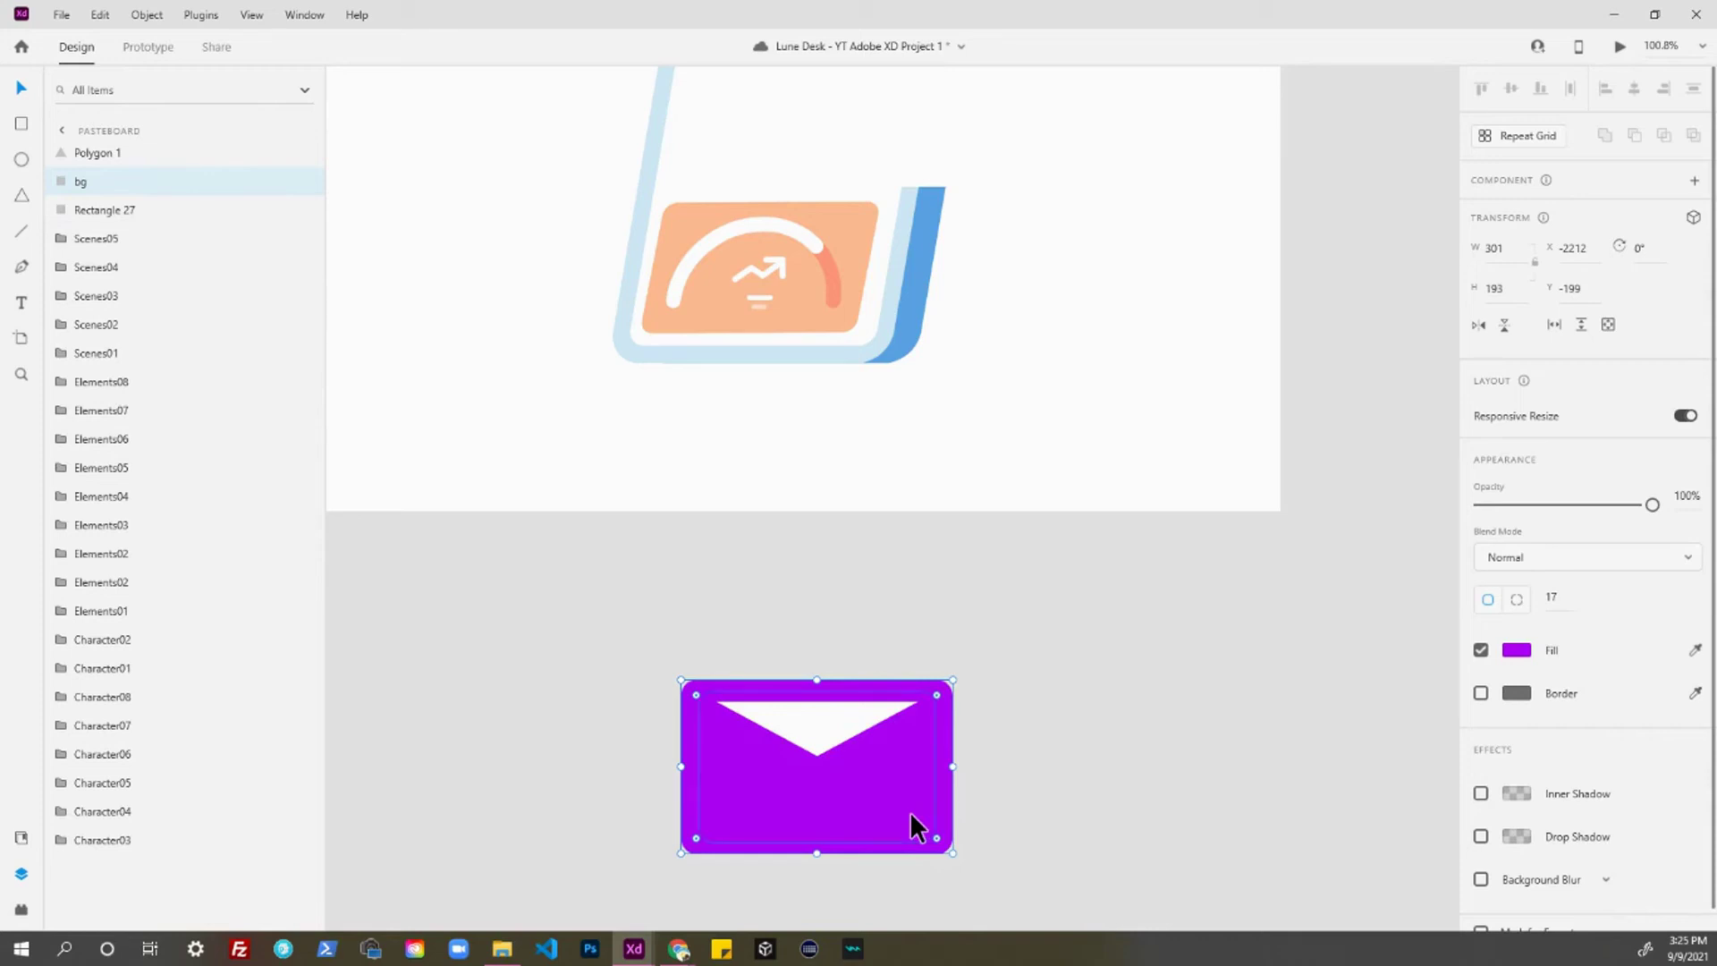
key("ctrl+shift+bracketleft")
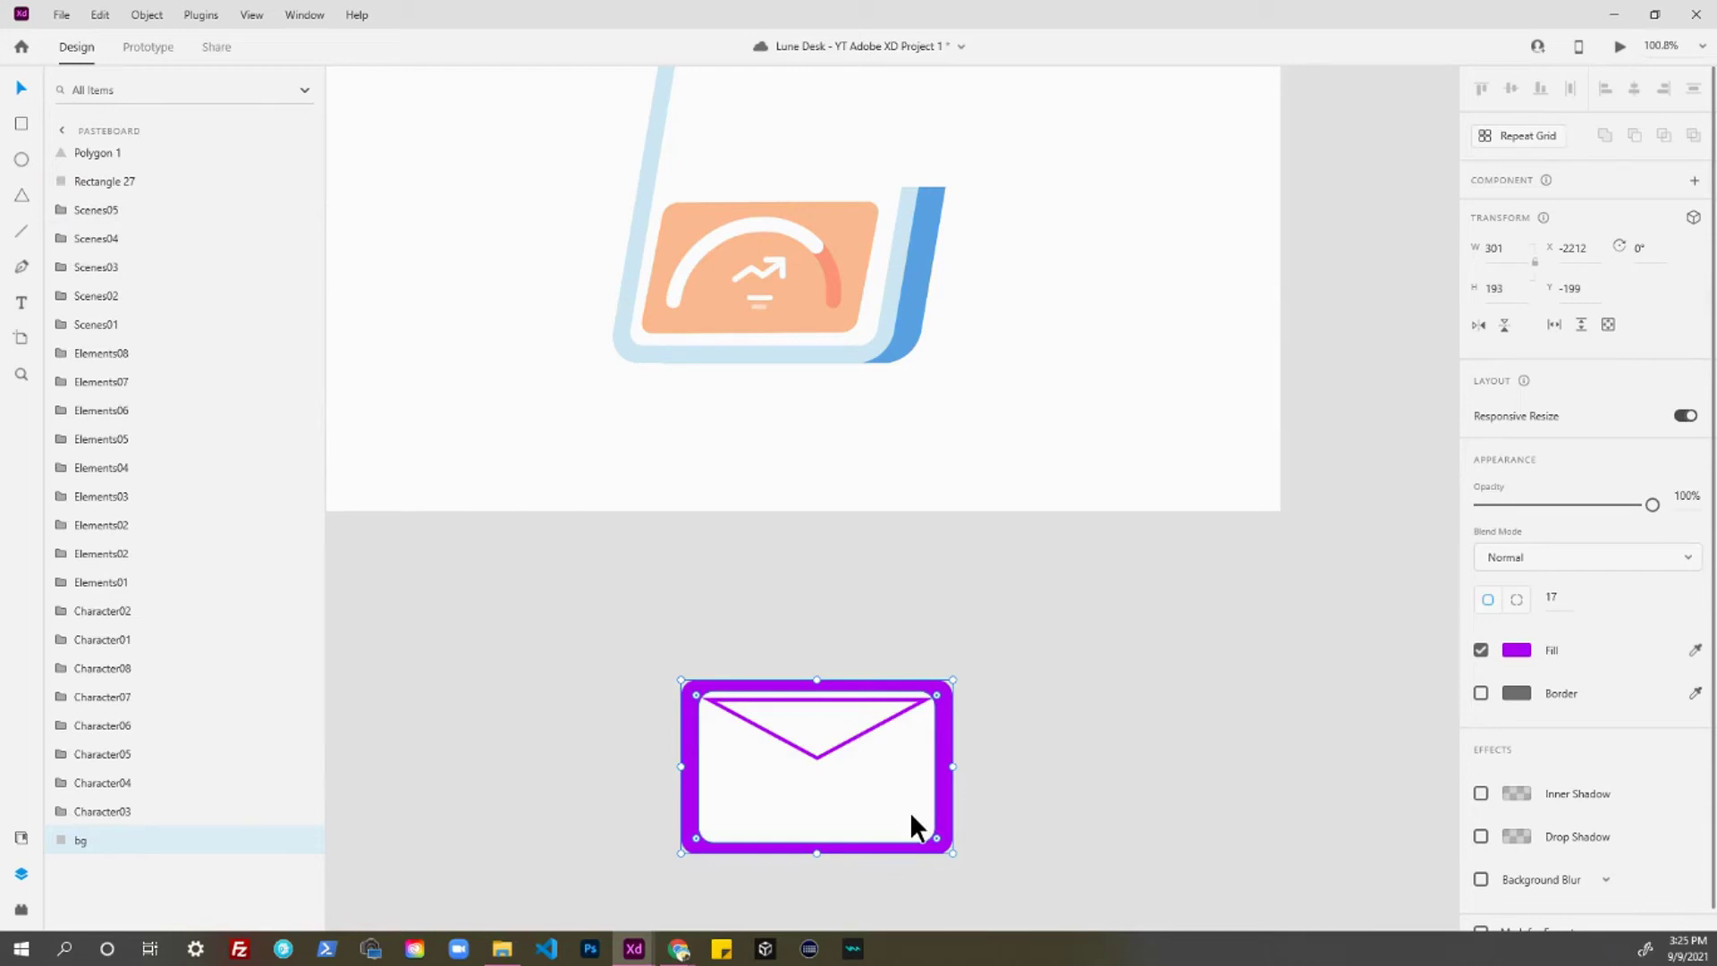
key("ctrl+shift+bracketright")
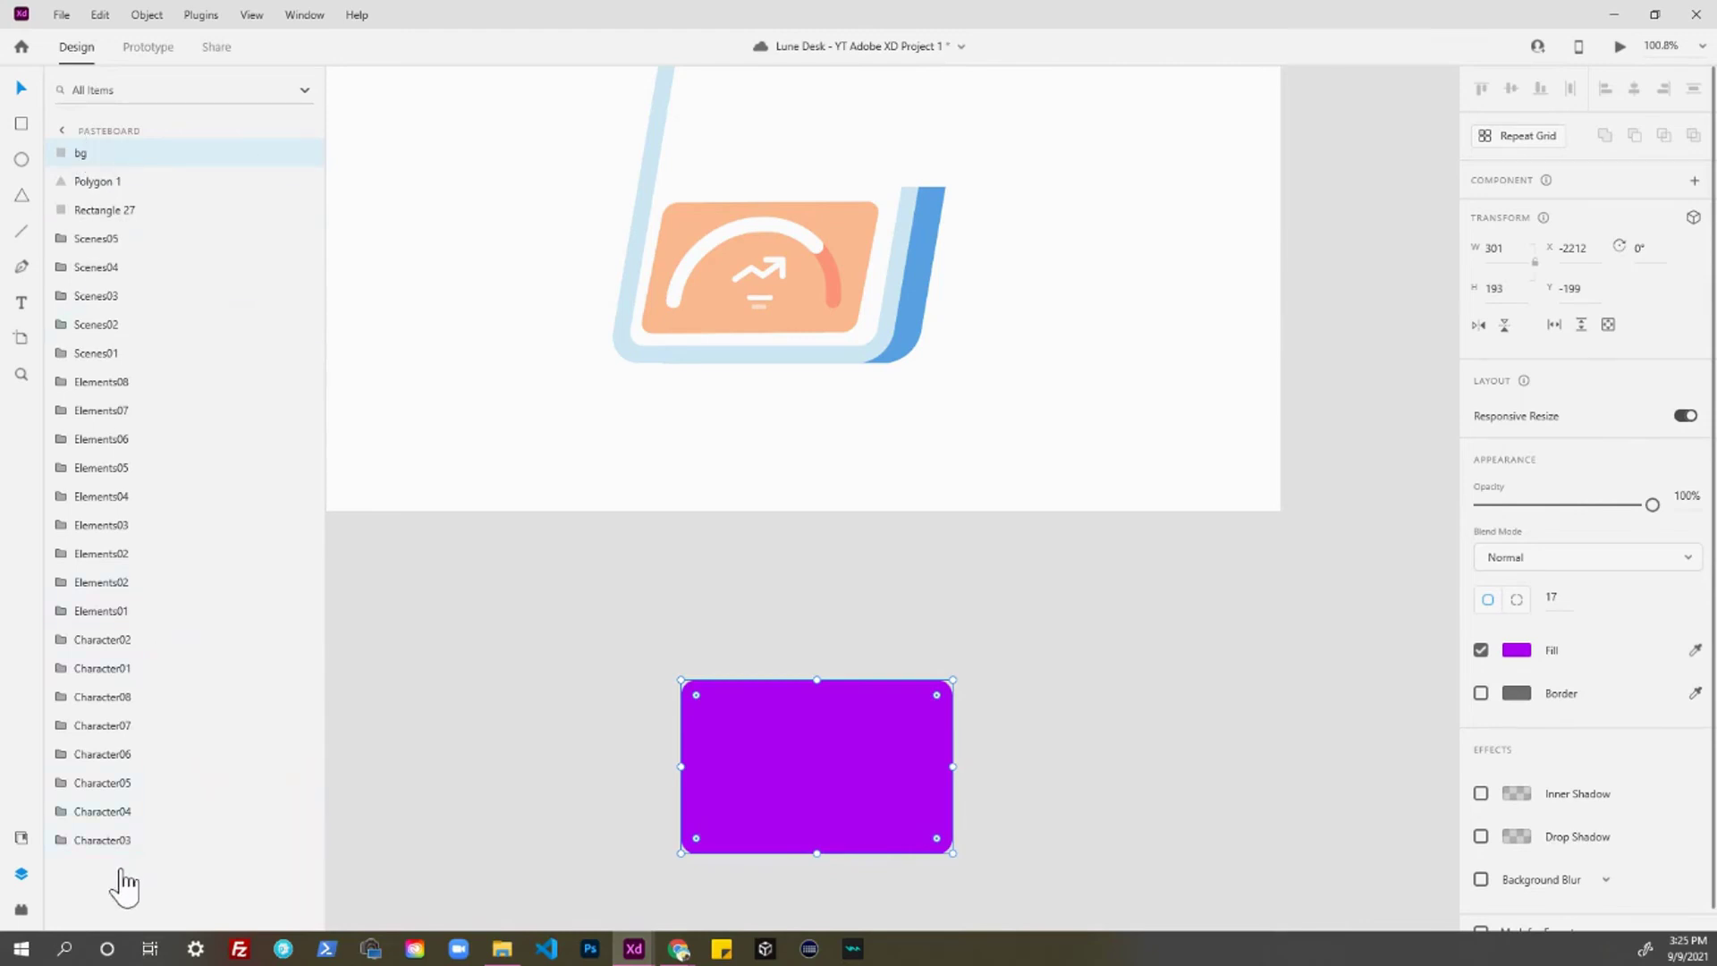
key("ctrl+shift+[")
key("ctrl+z")
- Send the bg rectangle backward until it sits directly behind the envelope's white rectangle
key("ctrl+[")
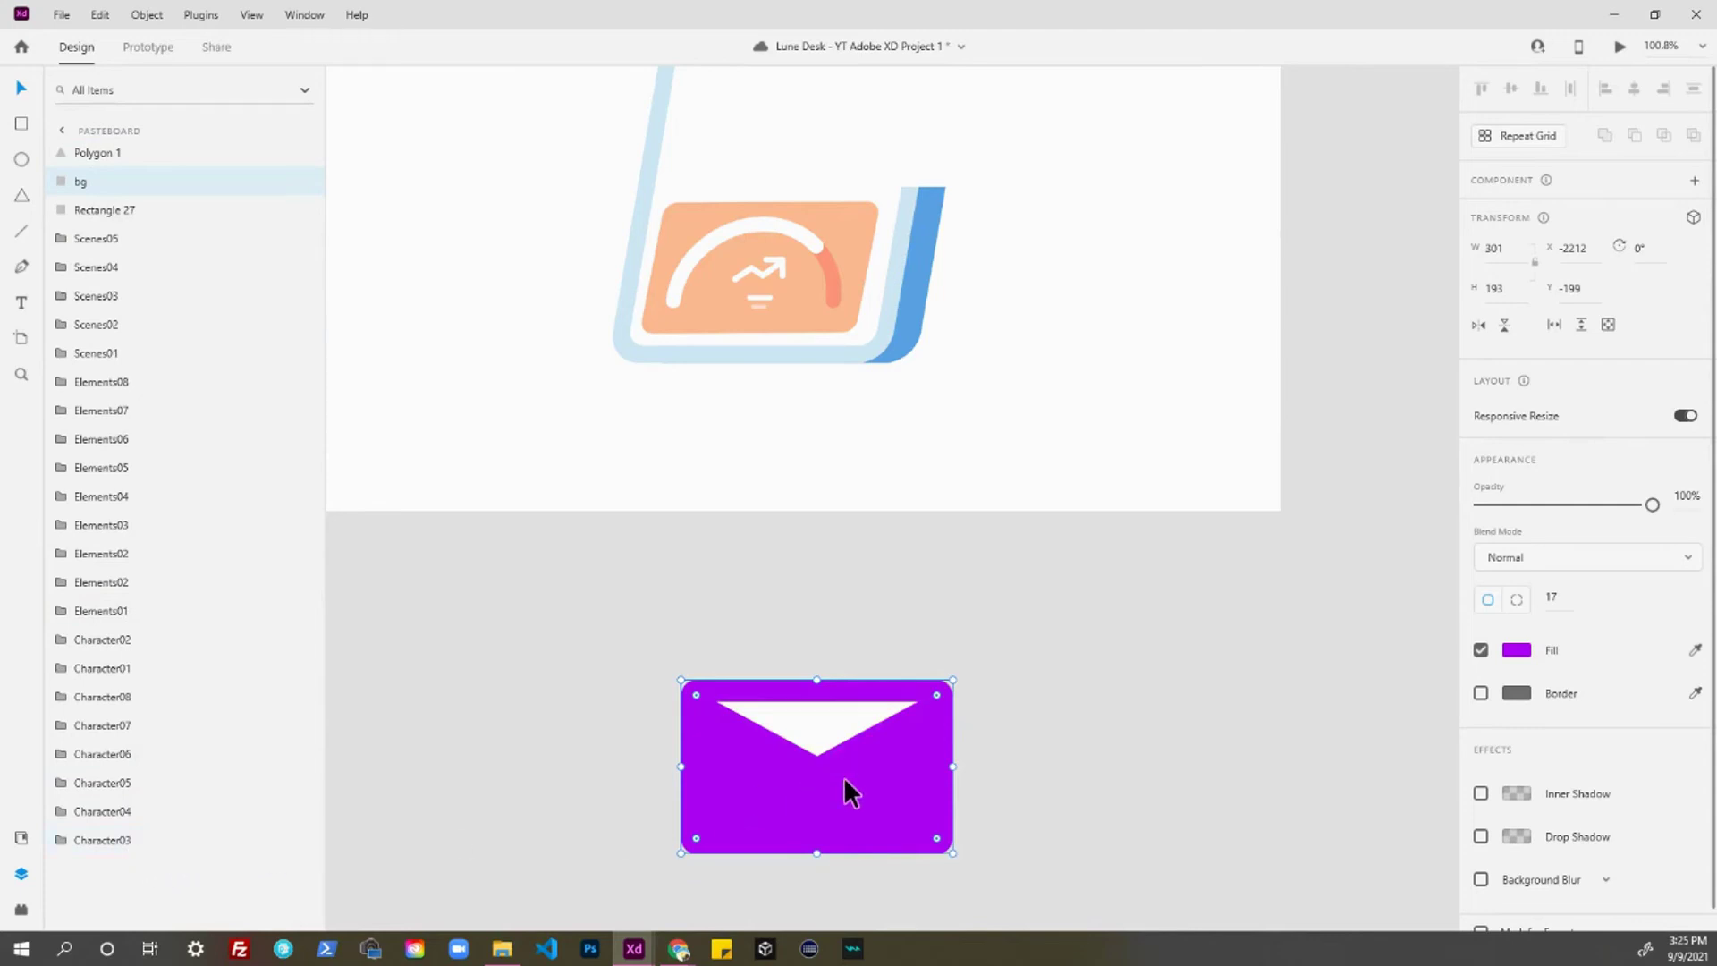
key("ctrl+bracketleft")
left_click(1022, 761)
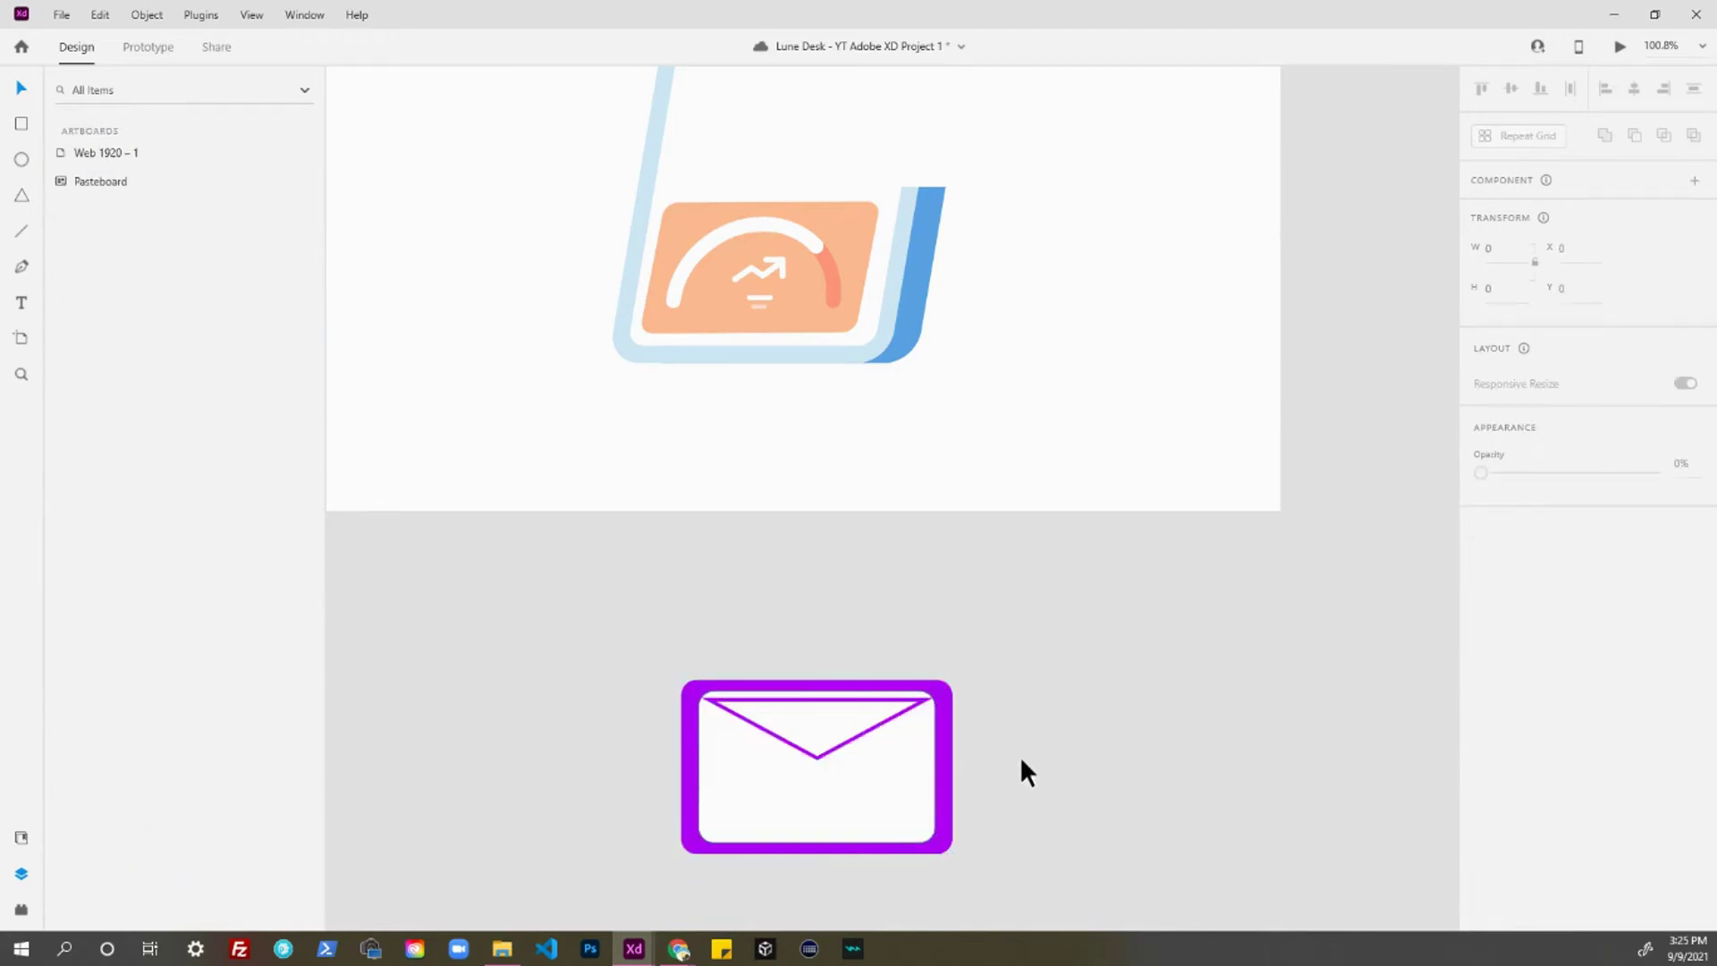
- Nudge the envelope's triangle up to Y -187 so it aligns with the white rectangle's upper edge
left_click(820, 756)
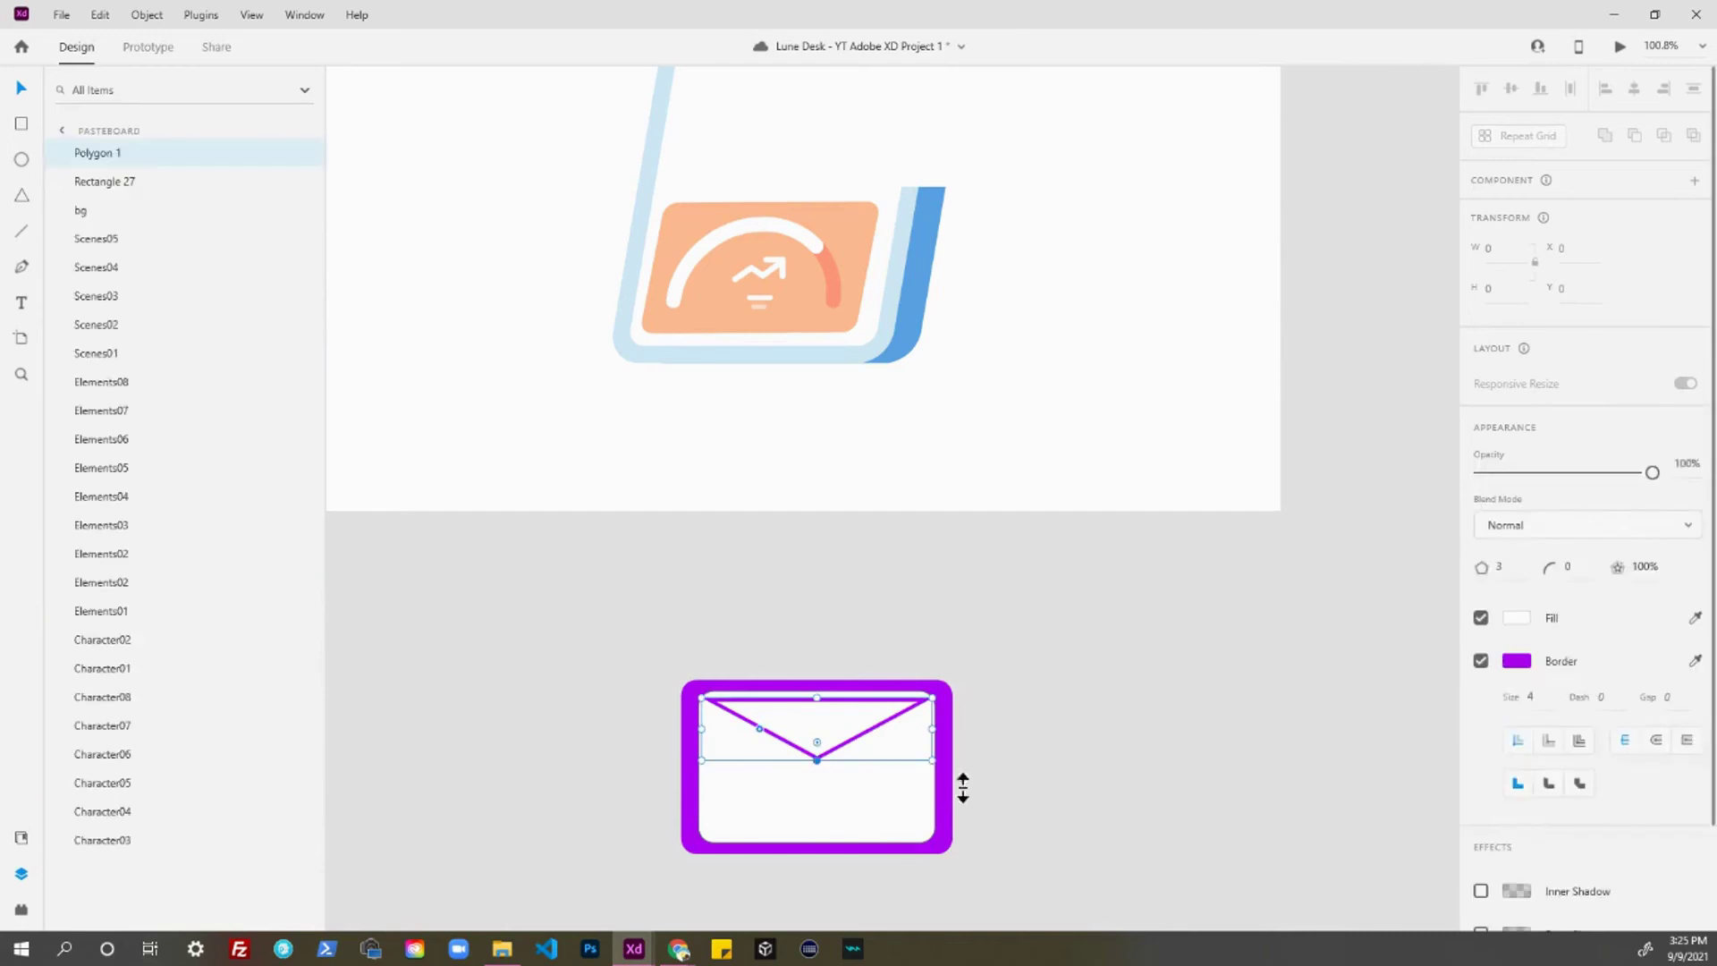
key("Up")
key("Up")
key("Up")
key("Up")
key("Up")
key("Up")
key("Up")
key("Up")
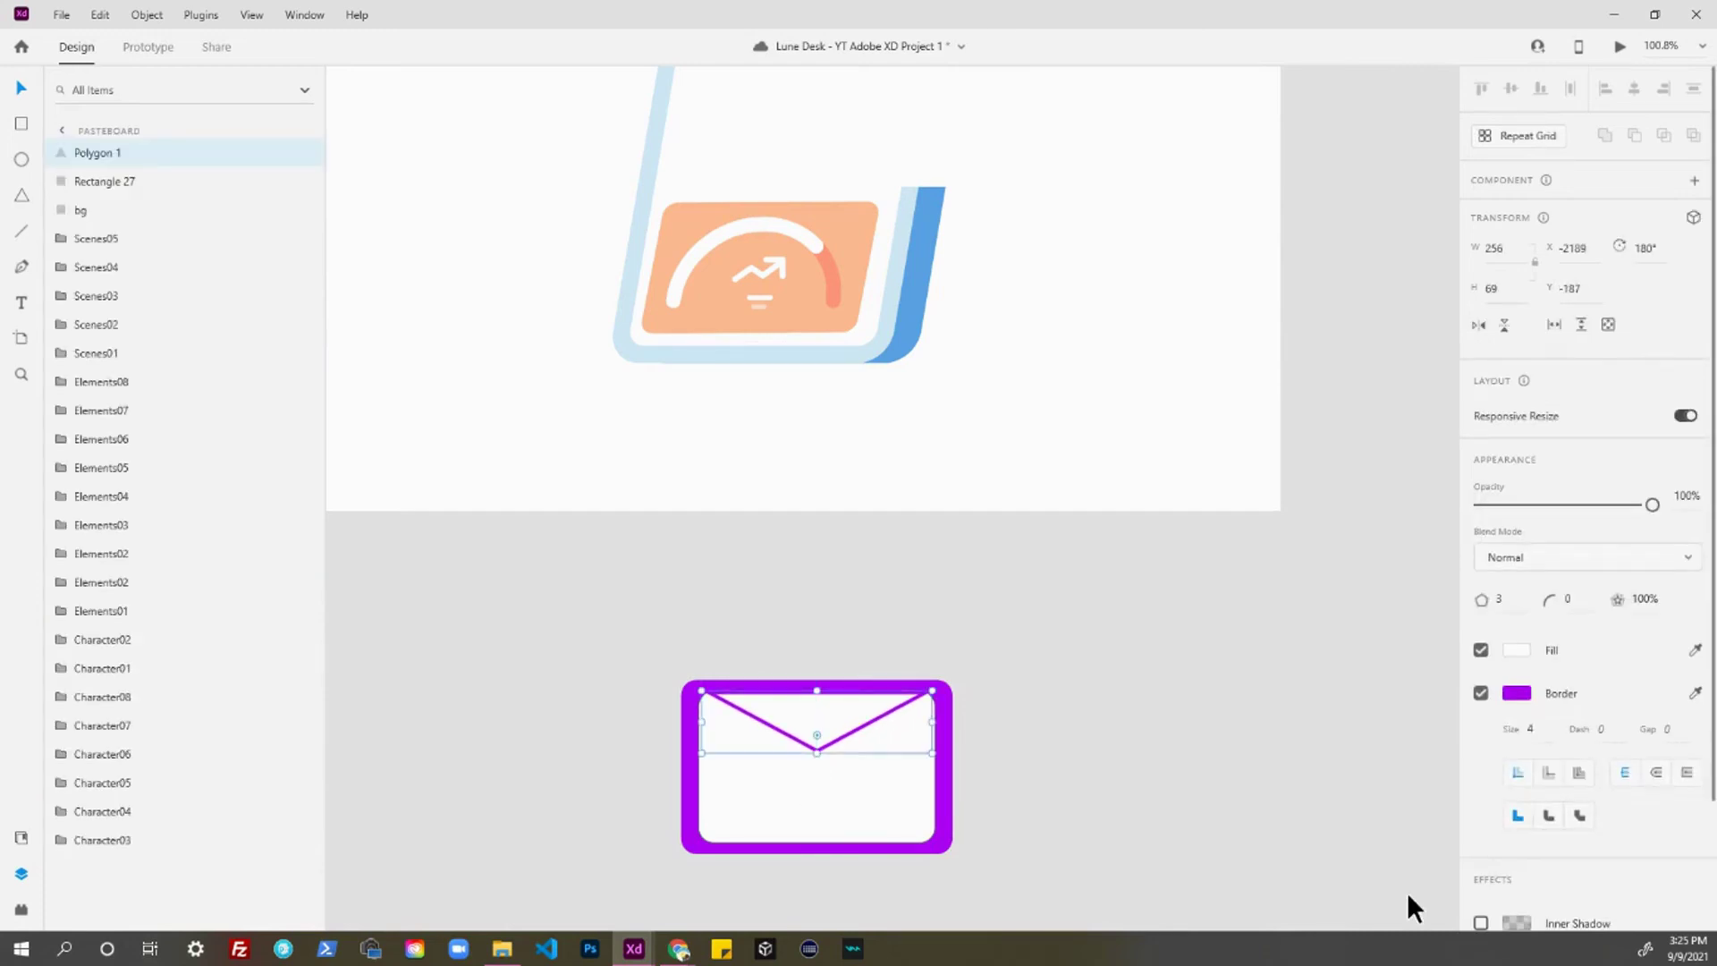
- Colour the white rectangle's border with the purple sampled from the bg rectangle
scroll(1402, 891, "up", 4)
left_click_drag(698, 719, 1150, 751)
left_click(1030, 780)
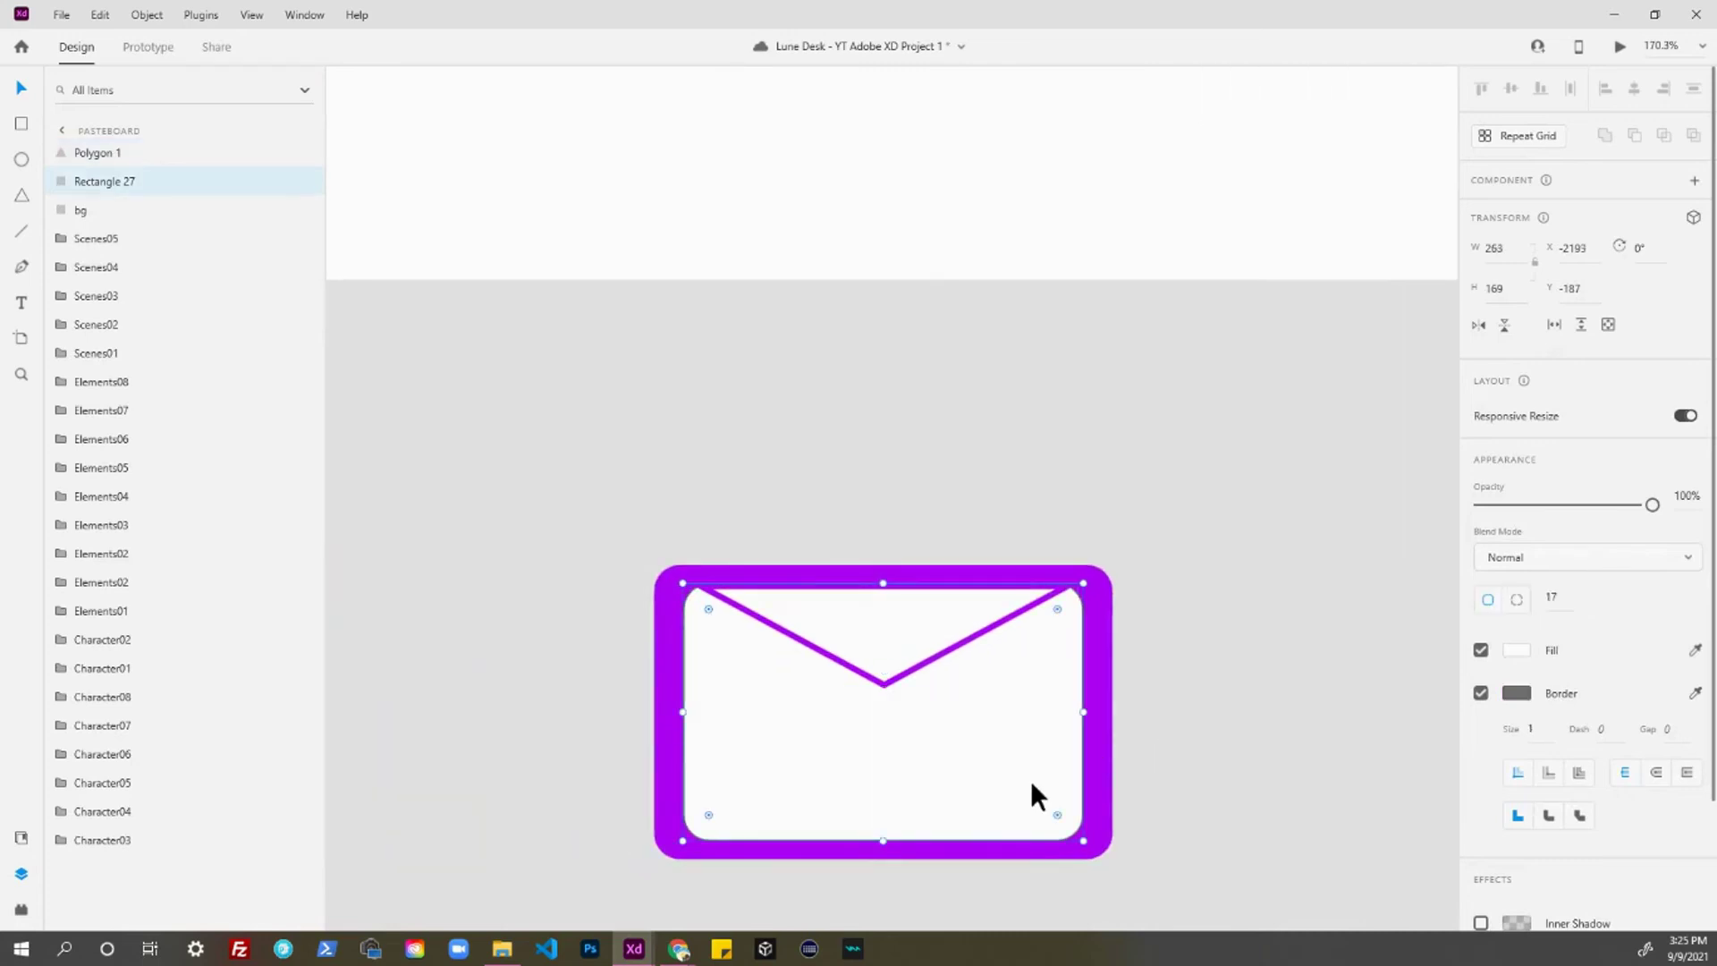
left_click(1481, 694)
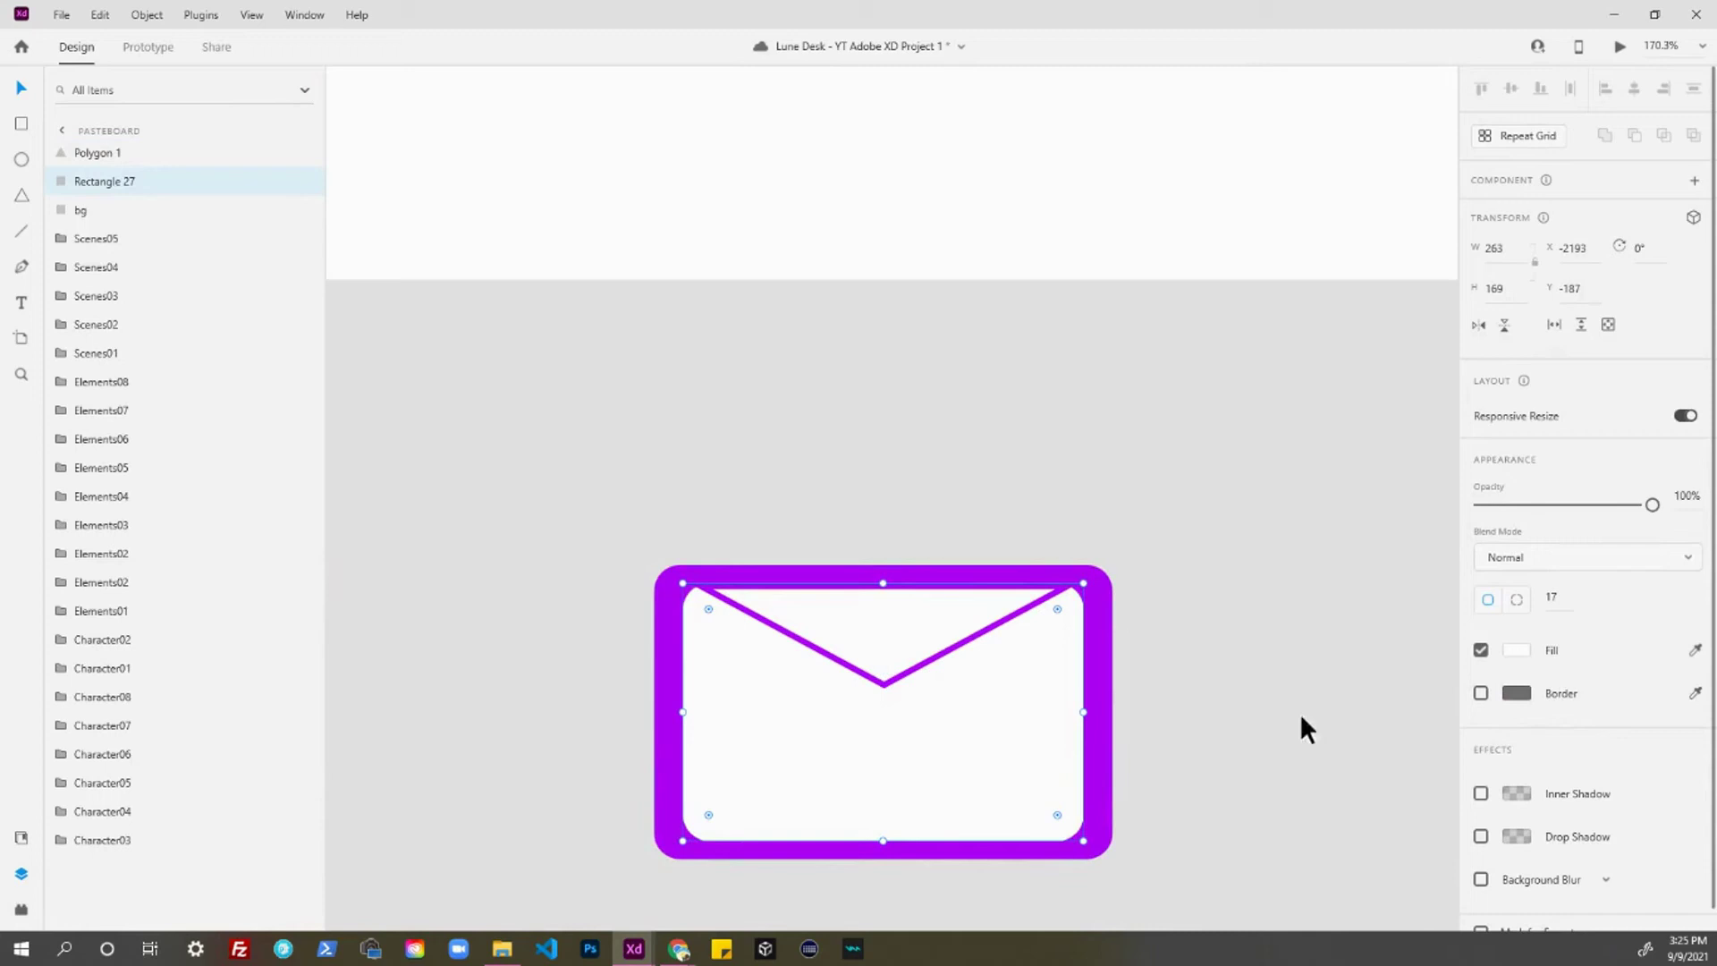
left_click(1481, 694)
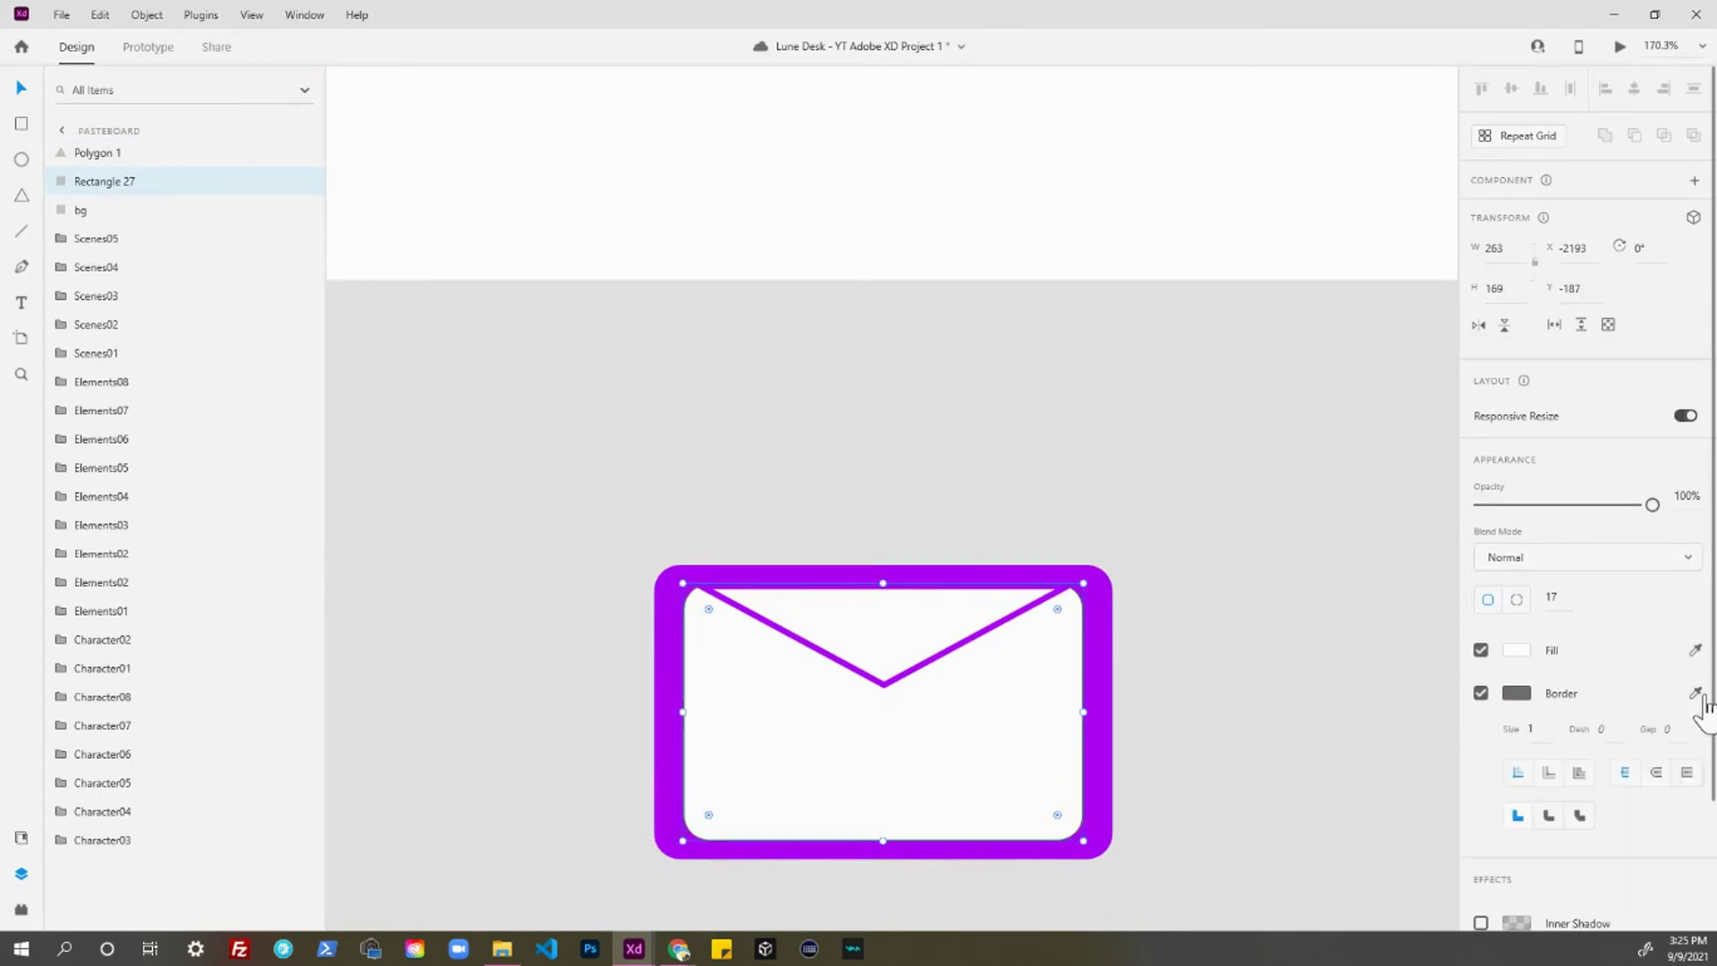
left_click(1106, 729)
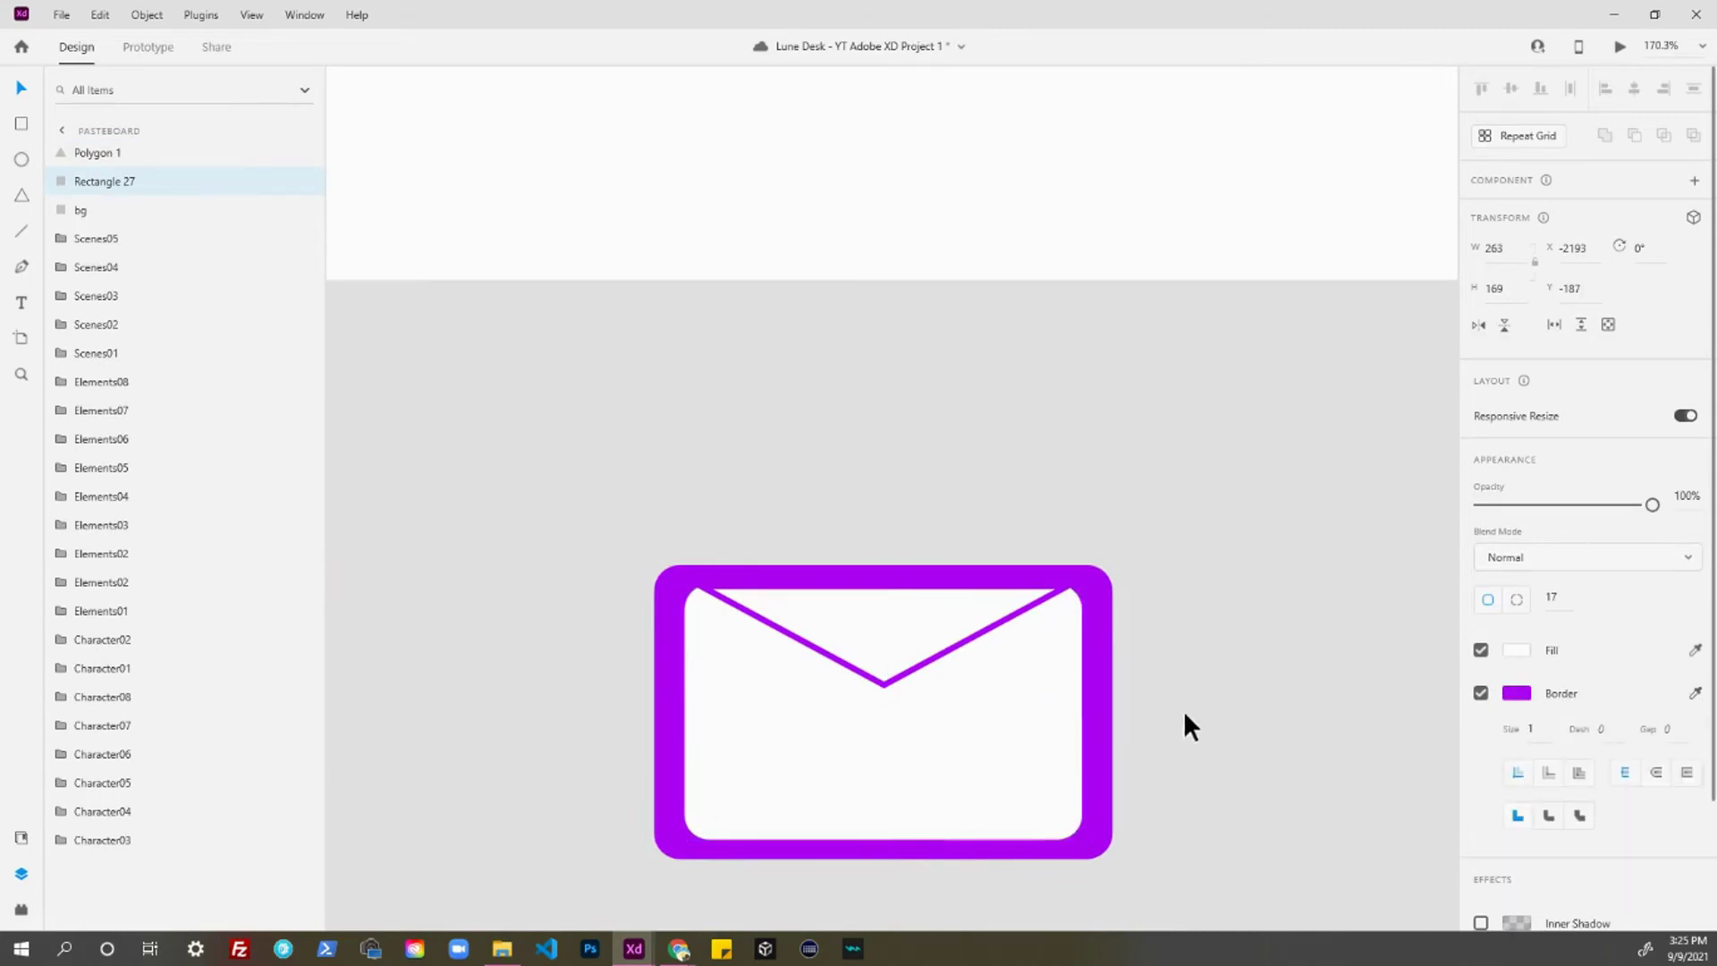
left_click(1252, 705)
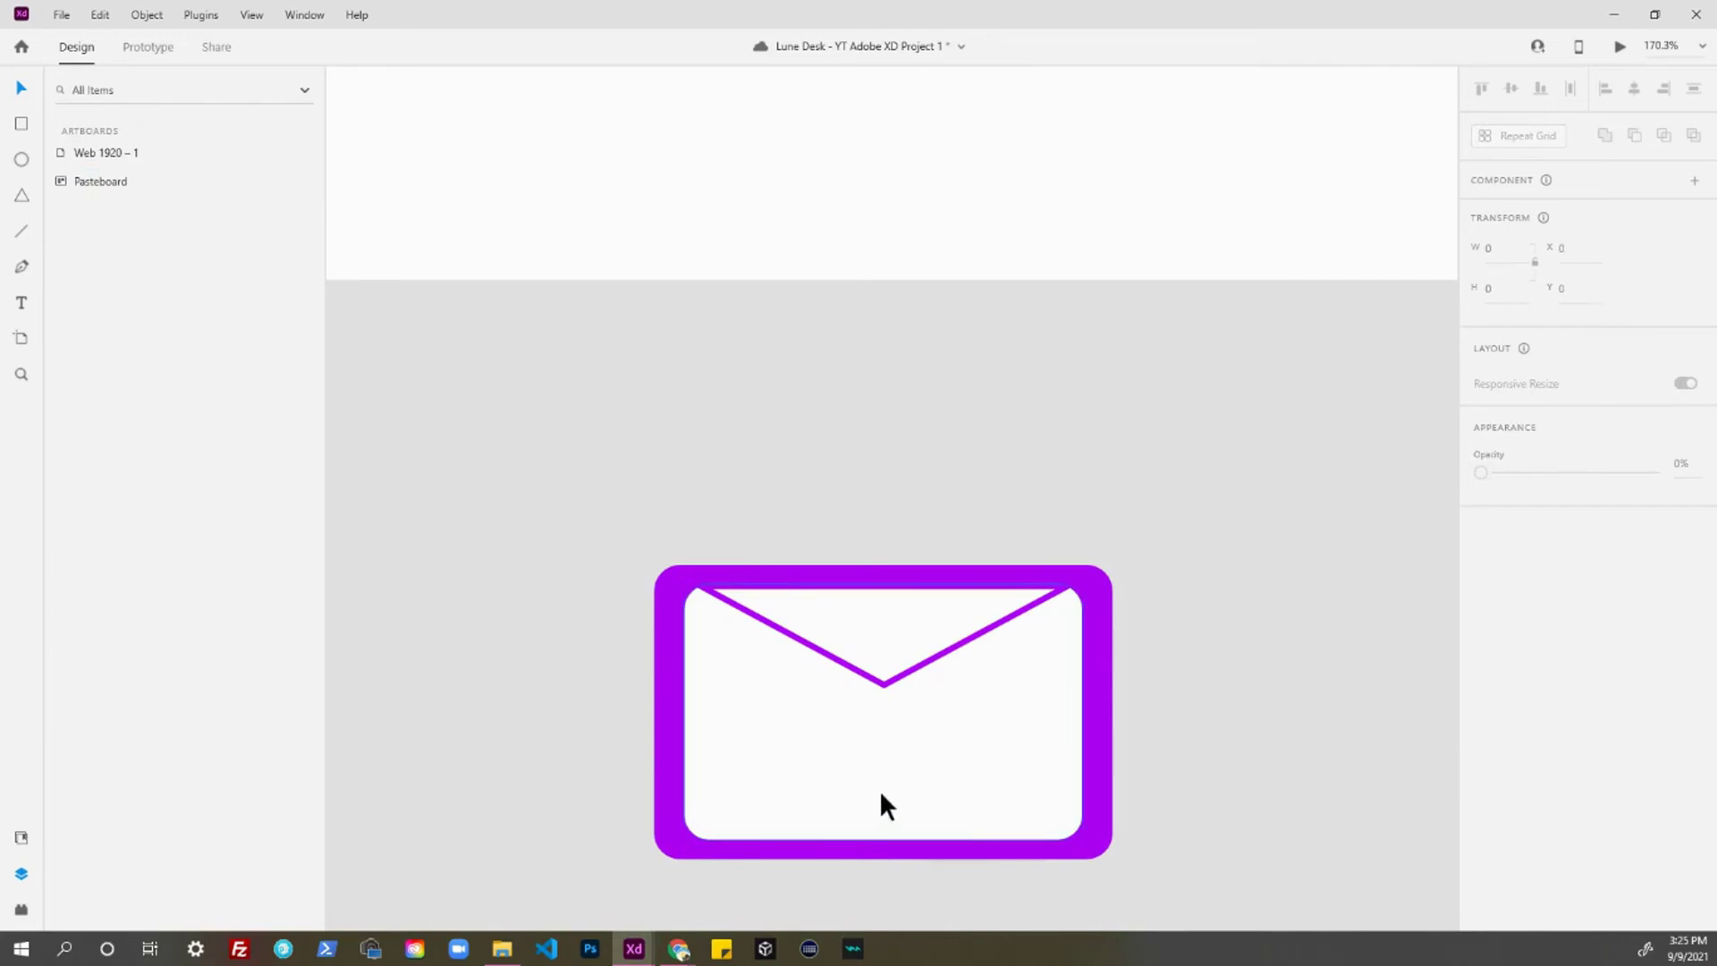
- Compare the purple envelope with the phone illustration and its small blue mail icon
scroll(1238, 547, "down", 5)
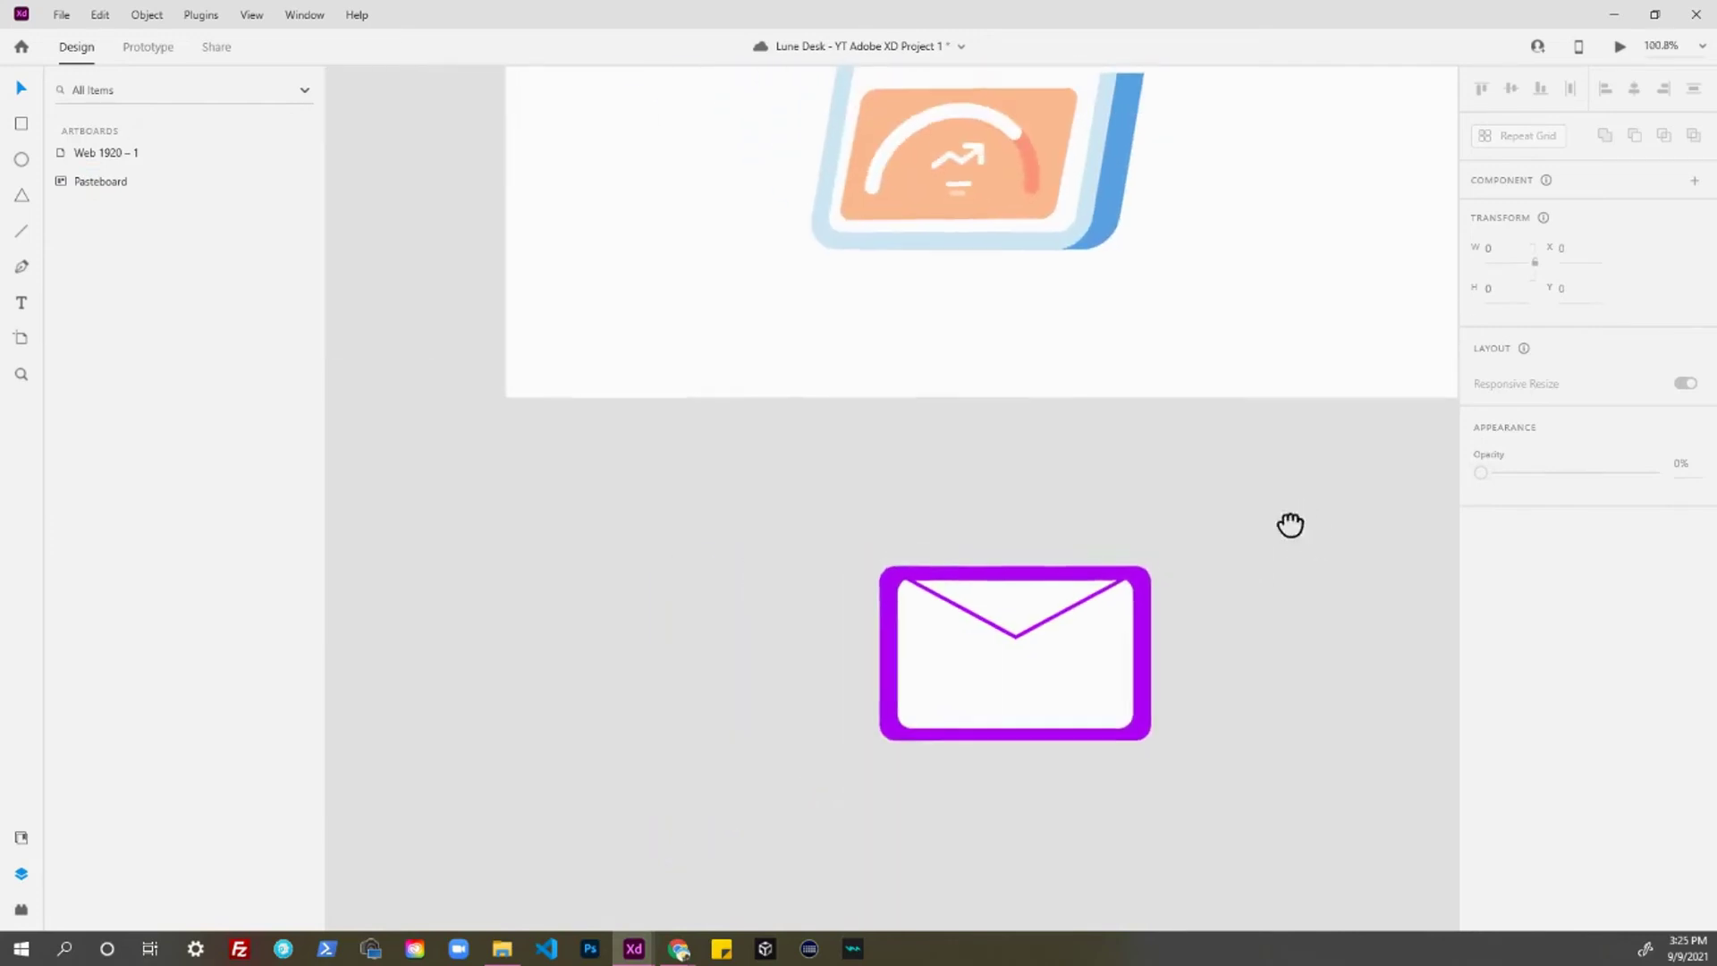
scroll(1234, 563, "down", 3)
scroll(1118, 255, "up", 5)
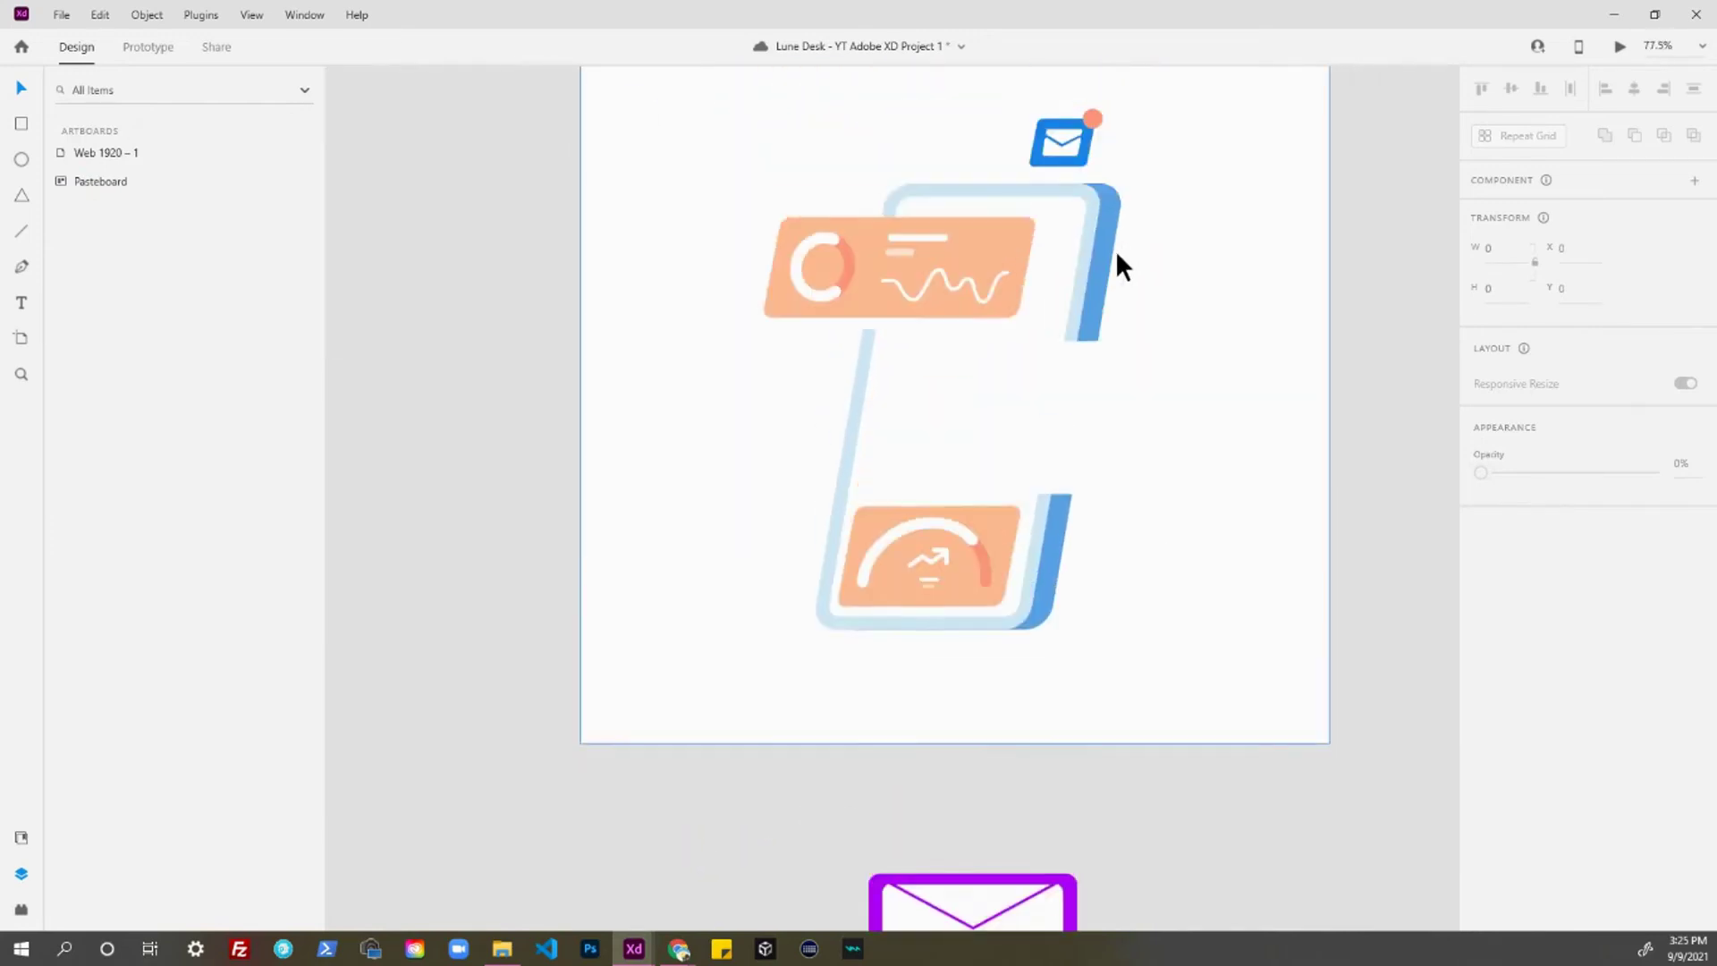
scroll(1117, 253, "up", 1)
scroll(1118, 876, "down", 5)
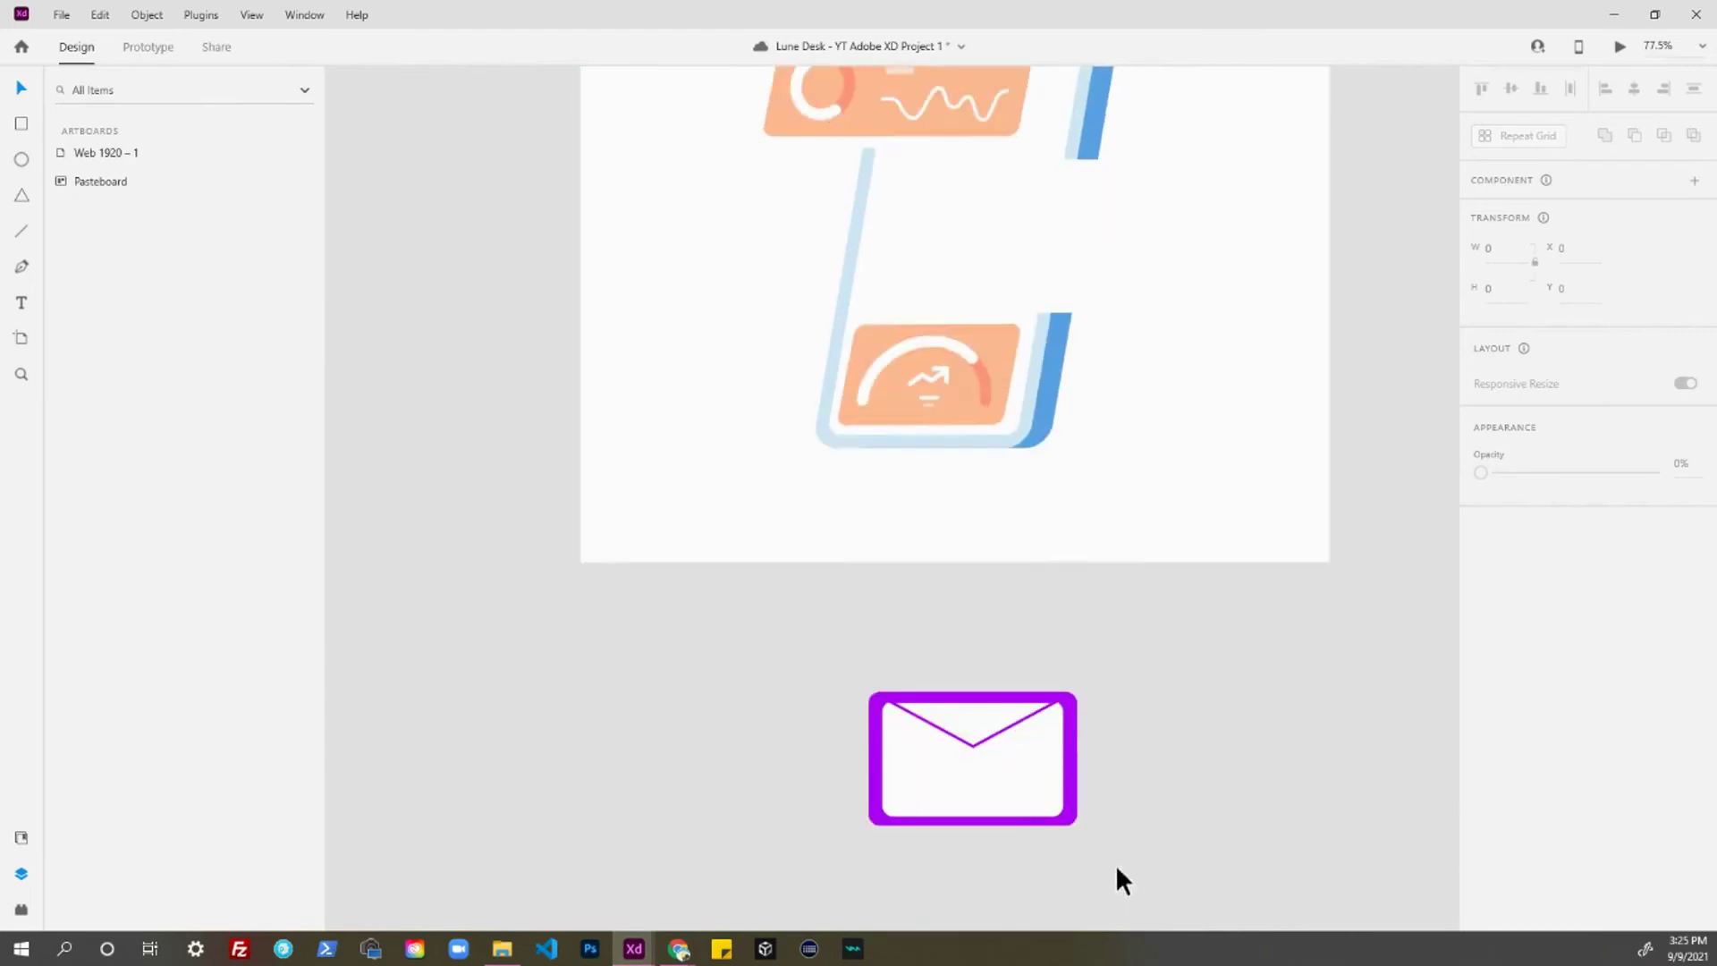
scroll(1011, 773, "up", 4)
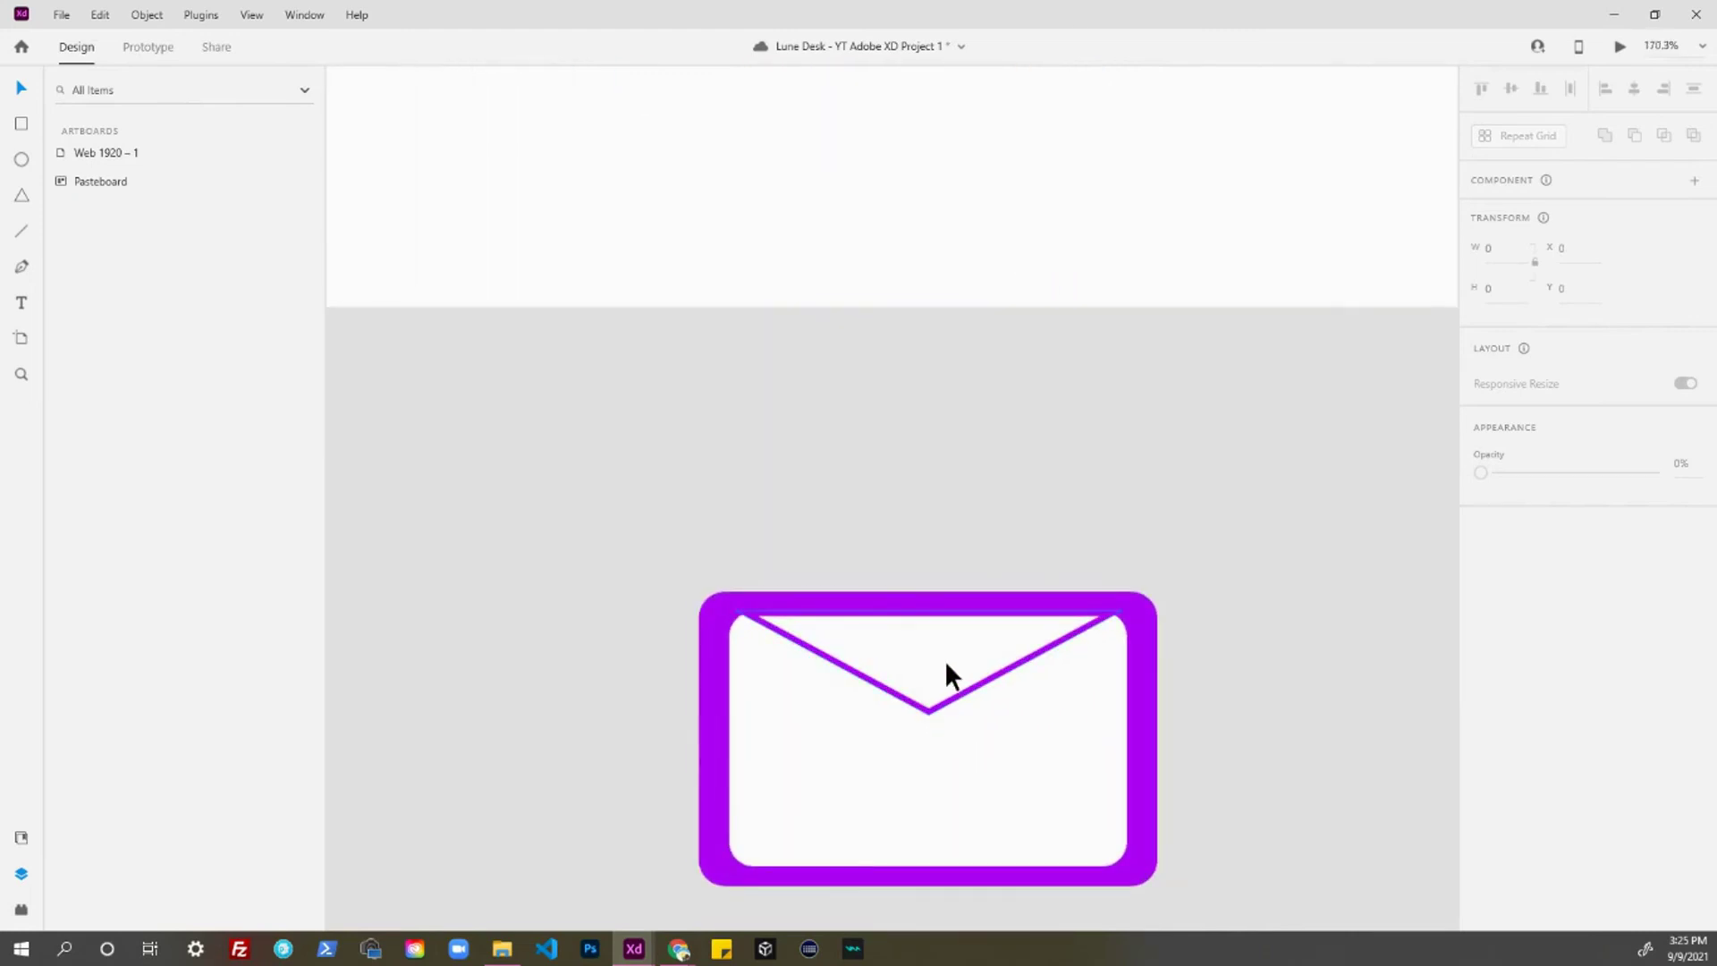
scroll(979, 765, "down", 3)
- Move the triangle off the envelope to above it and set its corner radius to 10
left_click_drag(957, 733, 964, 603)
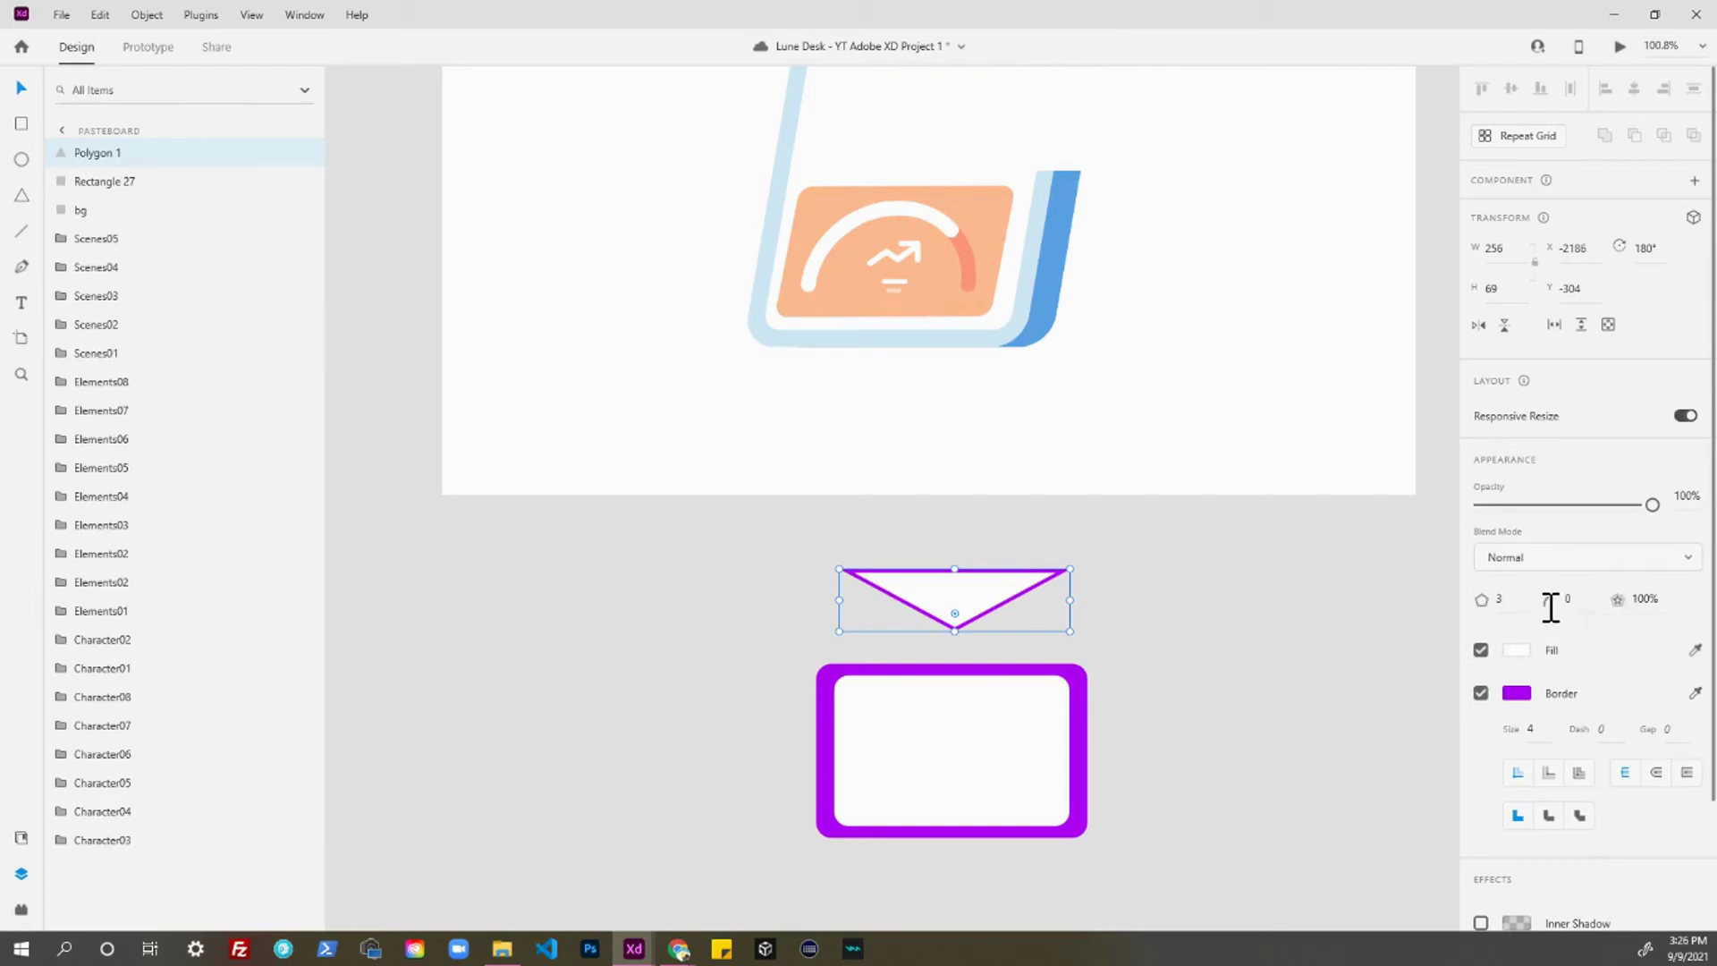
type("7")
key("Return")
key("Up")
type("10")
key("Return")
- Place the rounded triangle back along the white rectangle's upper edge at Y -187 and widen it to about 358, centred on the envelope
left_click(1070, 598)
left_click_drag(1073, 598, 1131, 594)
left_click_drag(992, 603, 984, 700)
left_click_drag(1120, 706, 1110, 707)
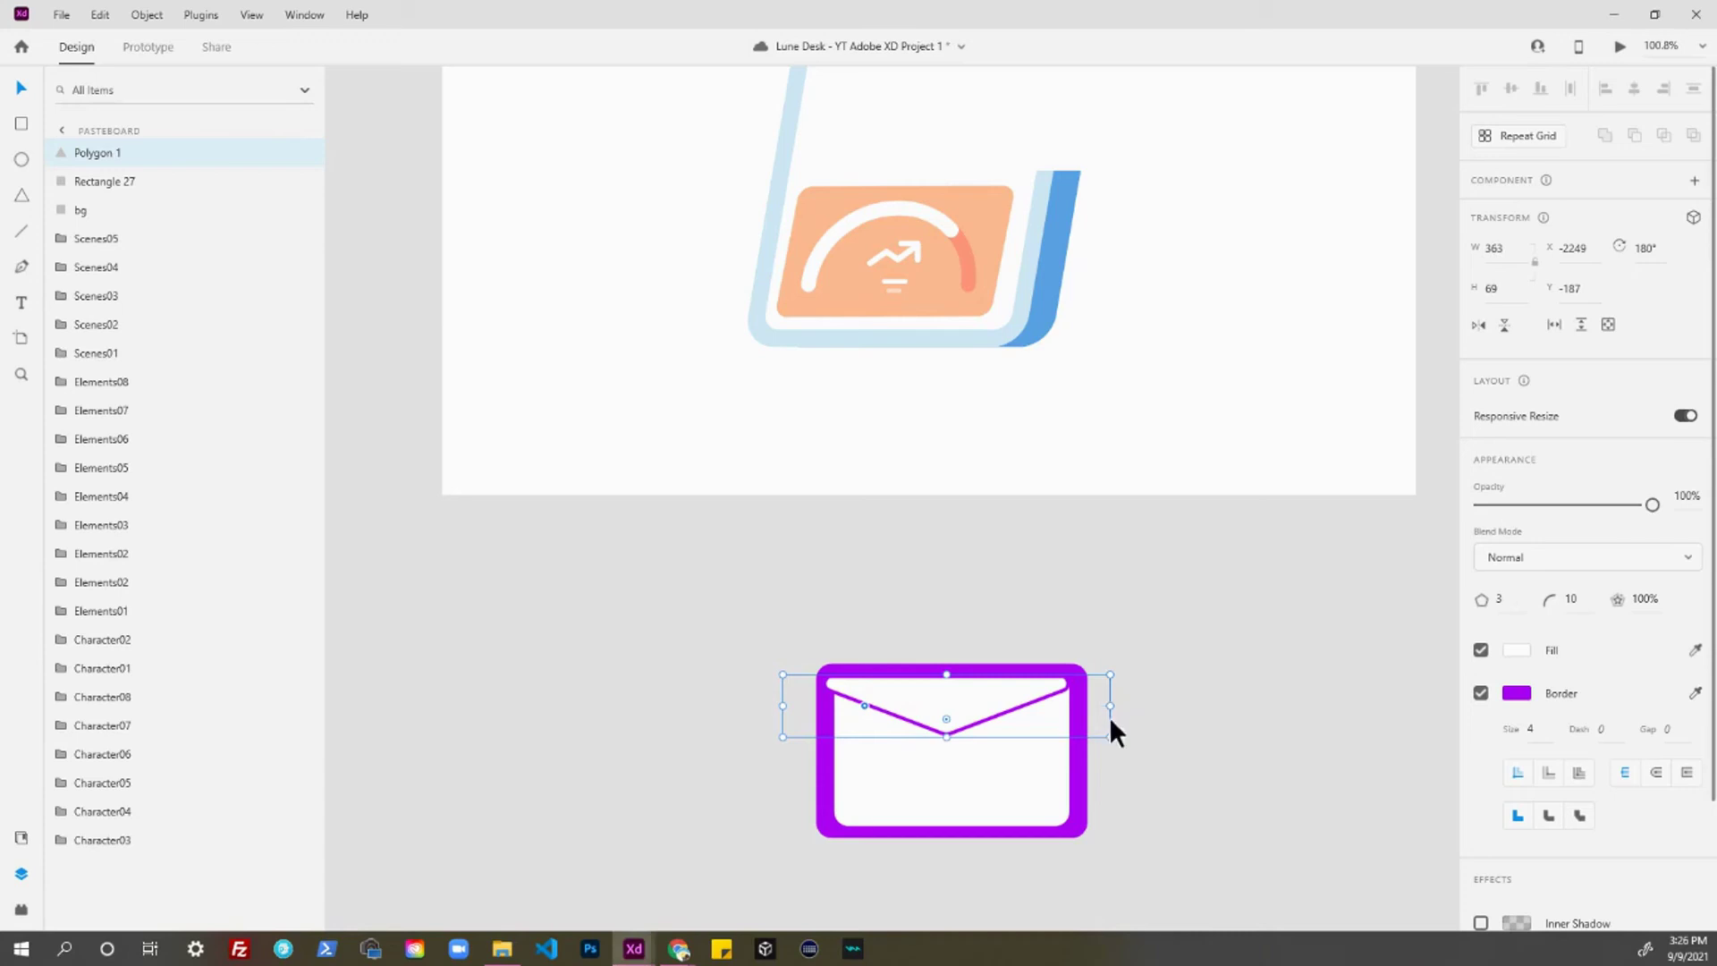
left_click_drag(1110, 733, 1110, 733)
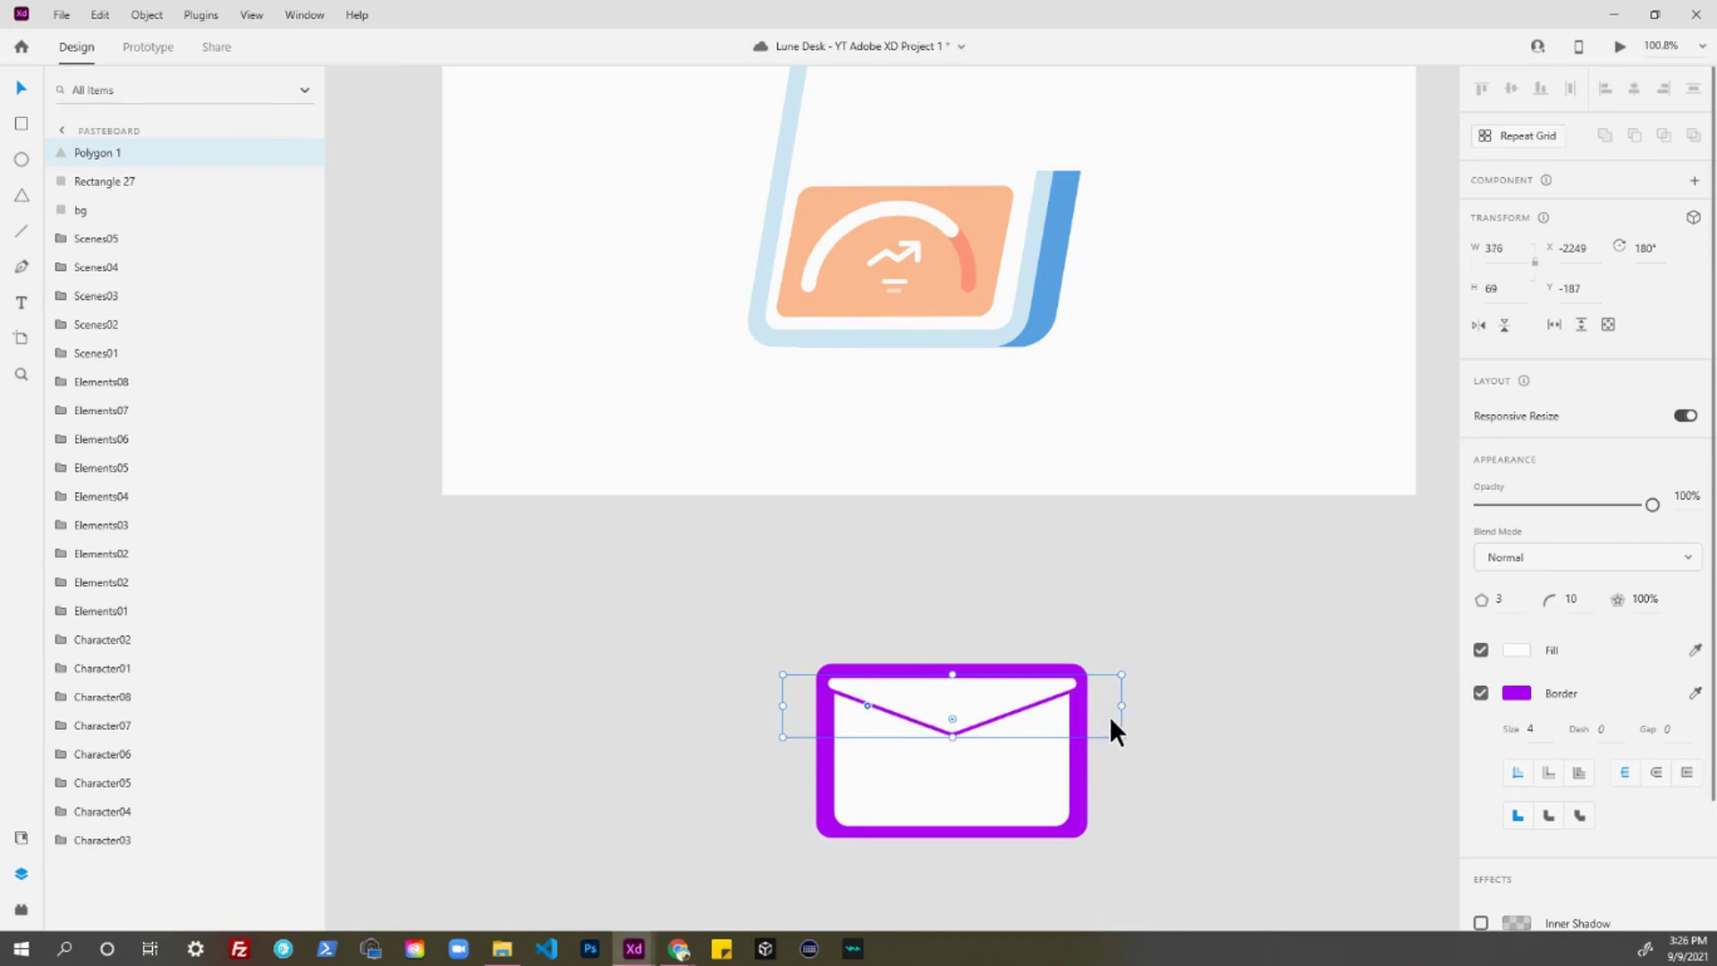
left_click_drag(1116, 706, 1111, 706)
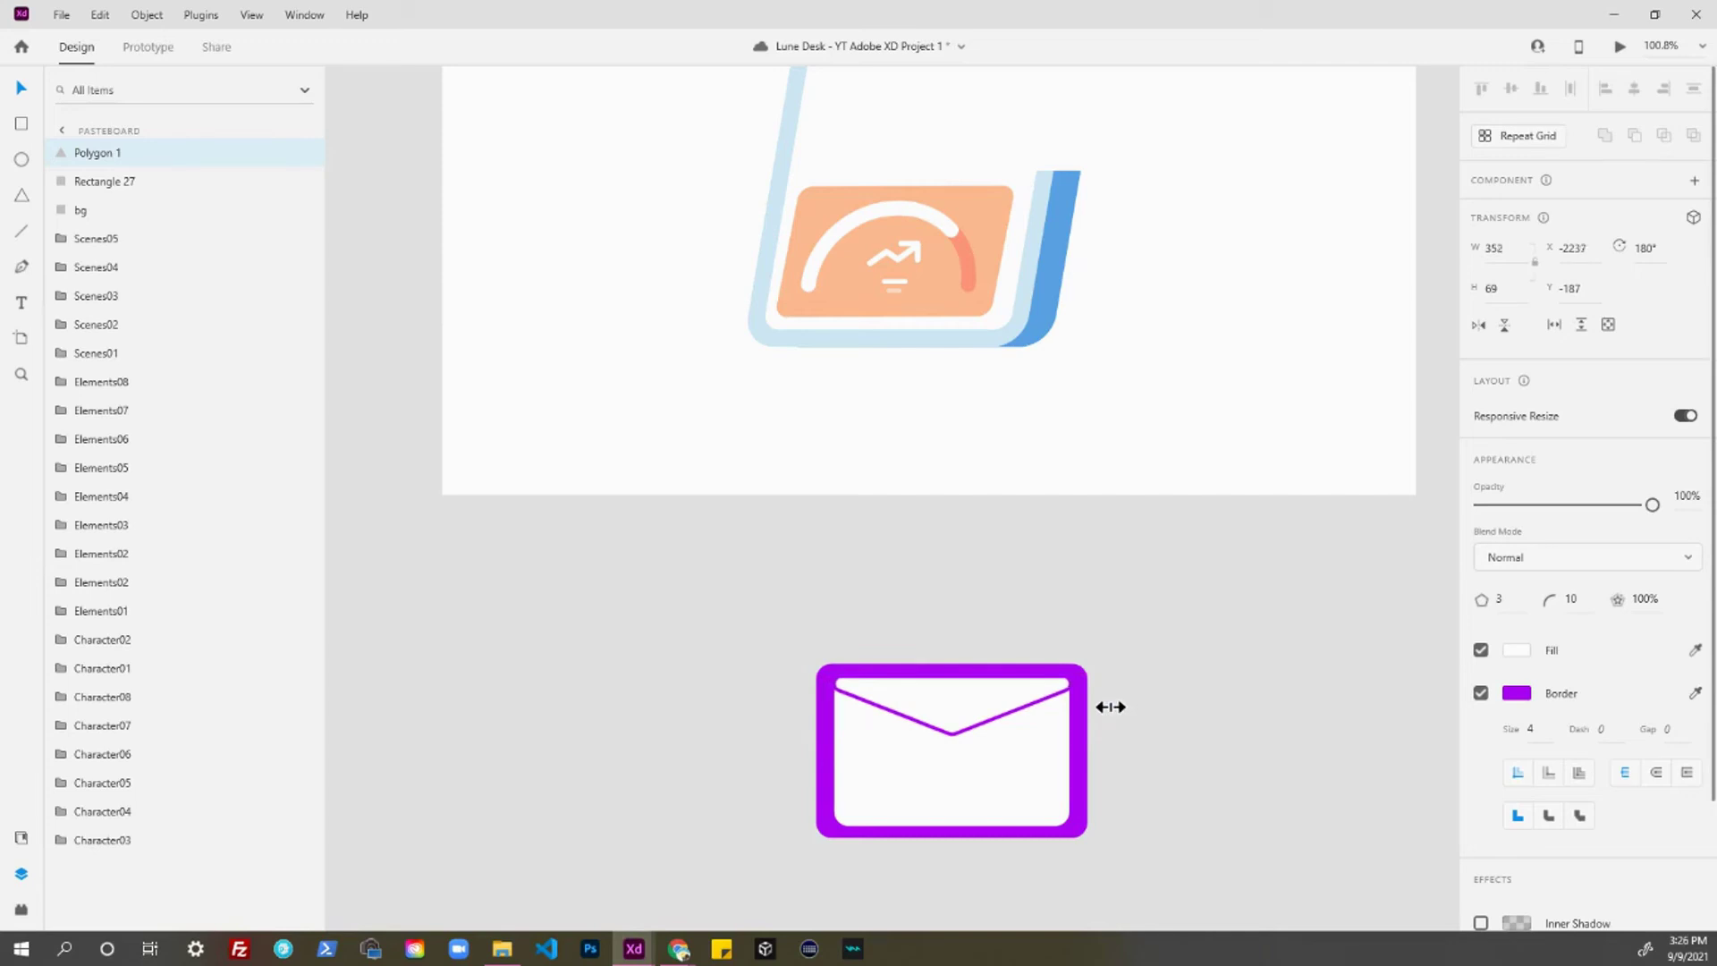
left_click_drag(1110, 704, 1111, 705)
left_click(1214, 708)
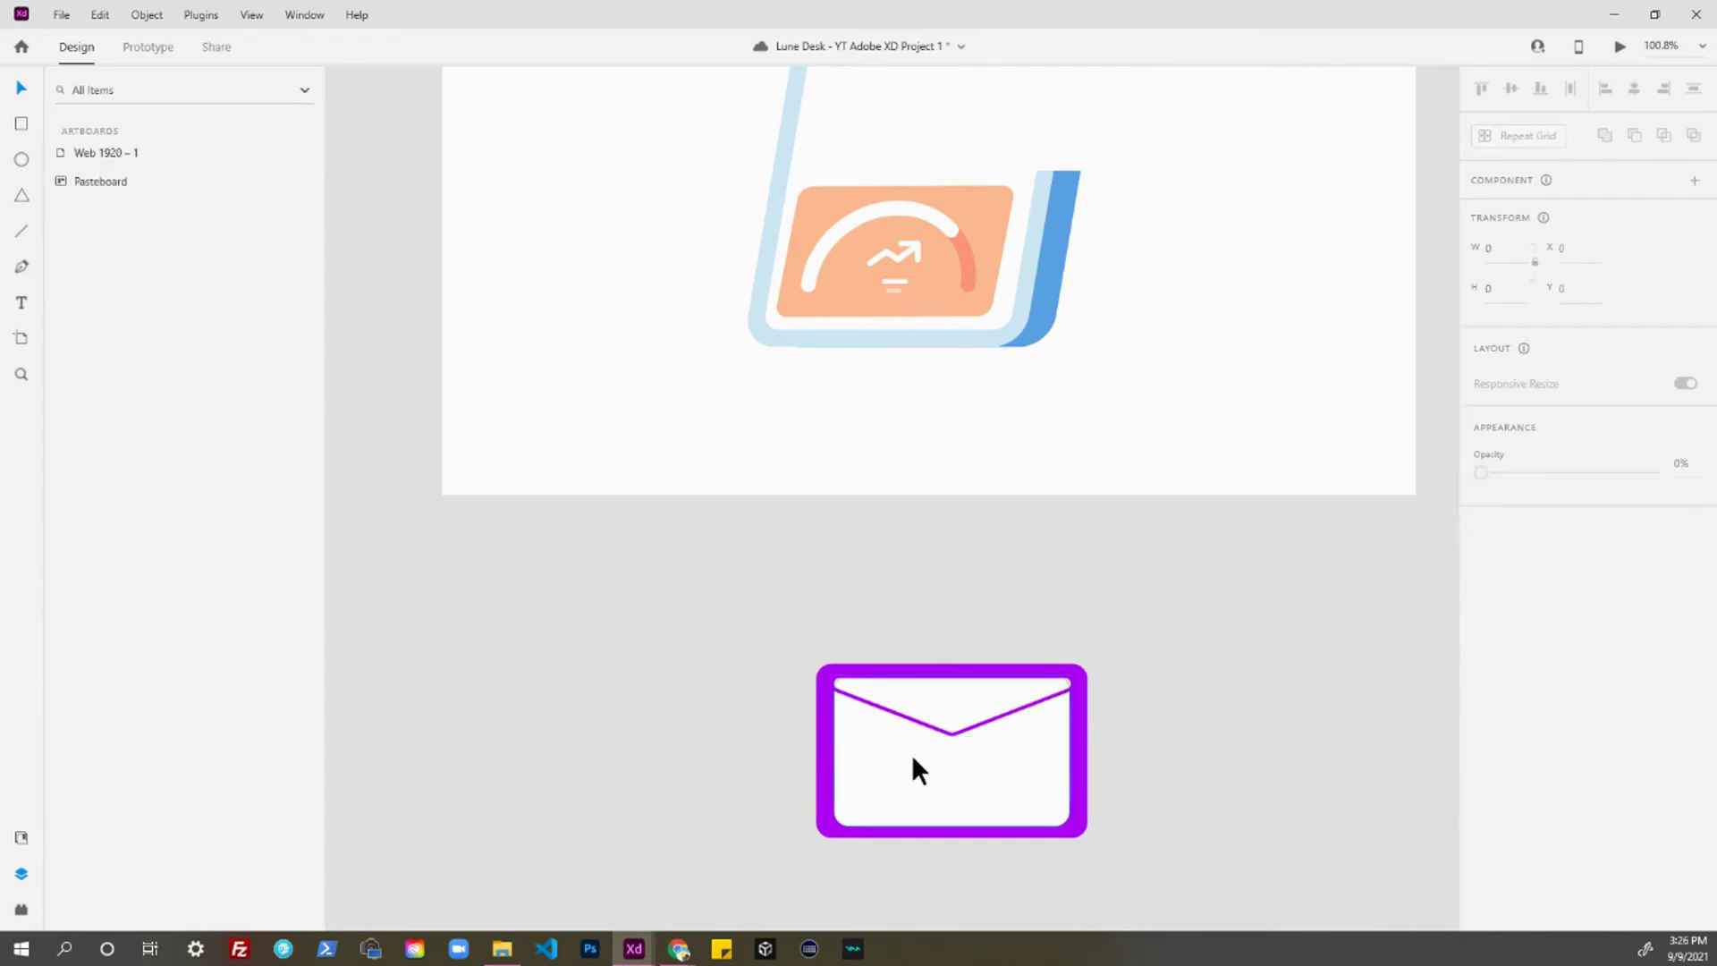
- Examine the triangle's rounded tip, the bg rectangle and the white rectangle up close
scroll(910, 754, "up", 5)
left_click(999, 690)
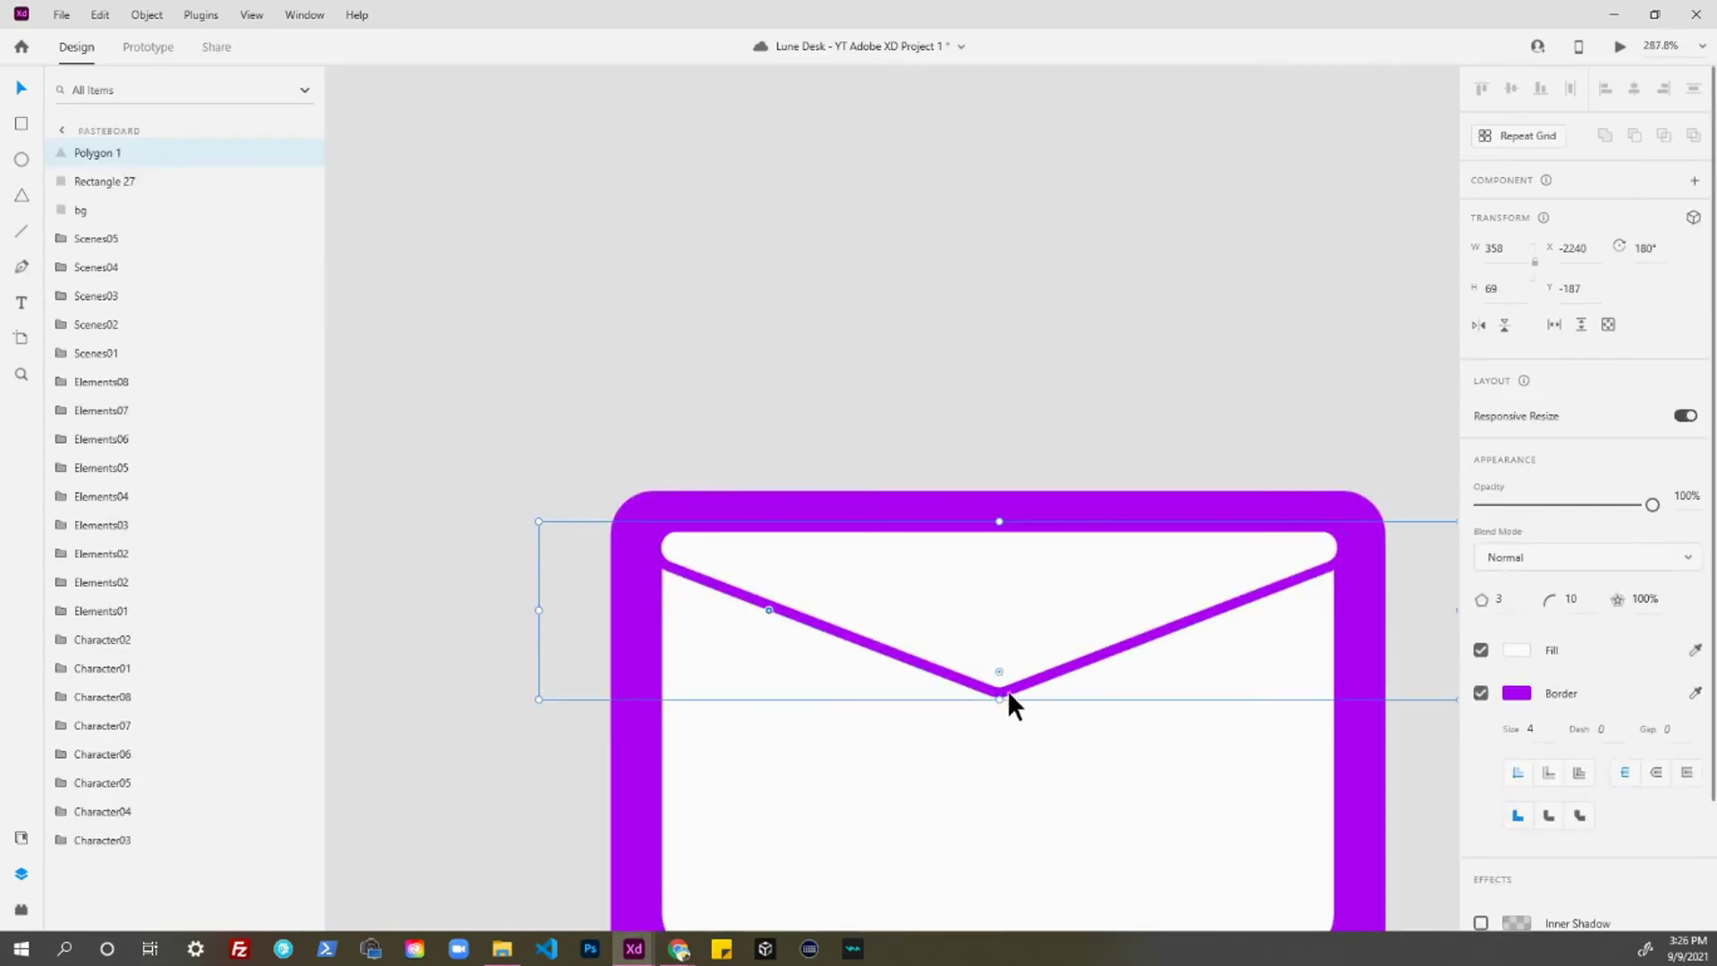
left_click(1371, 640)
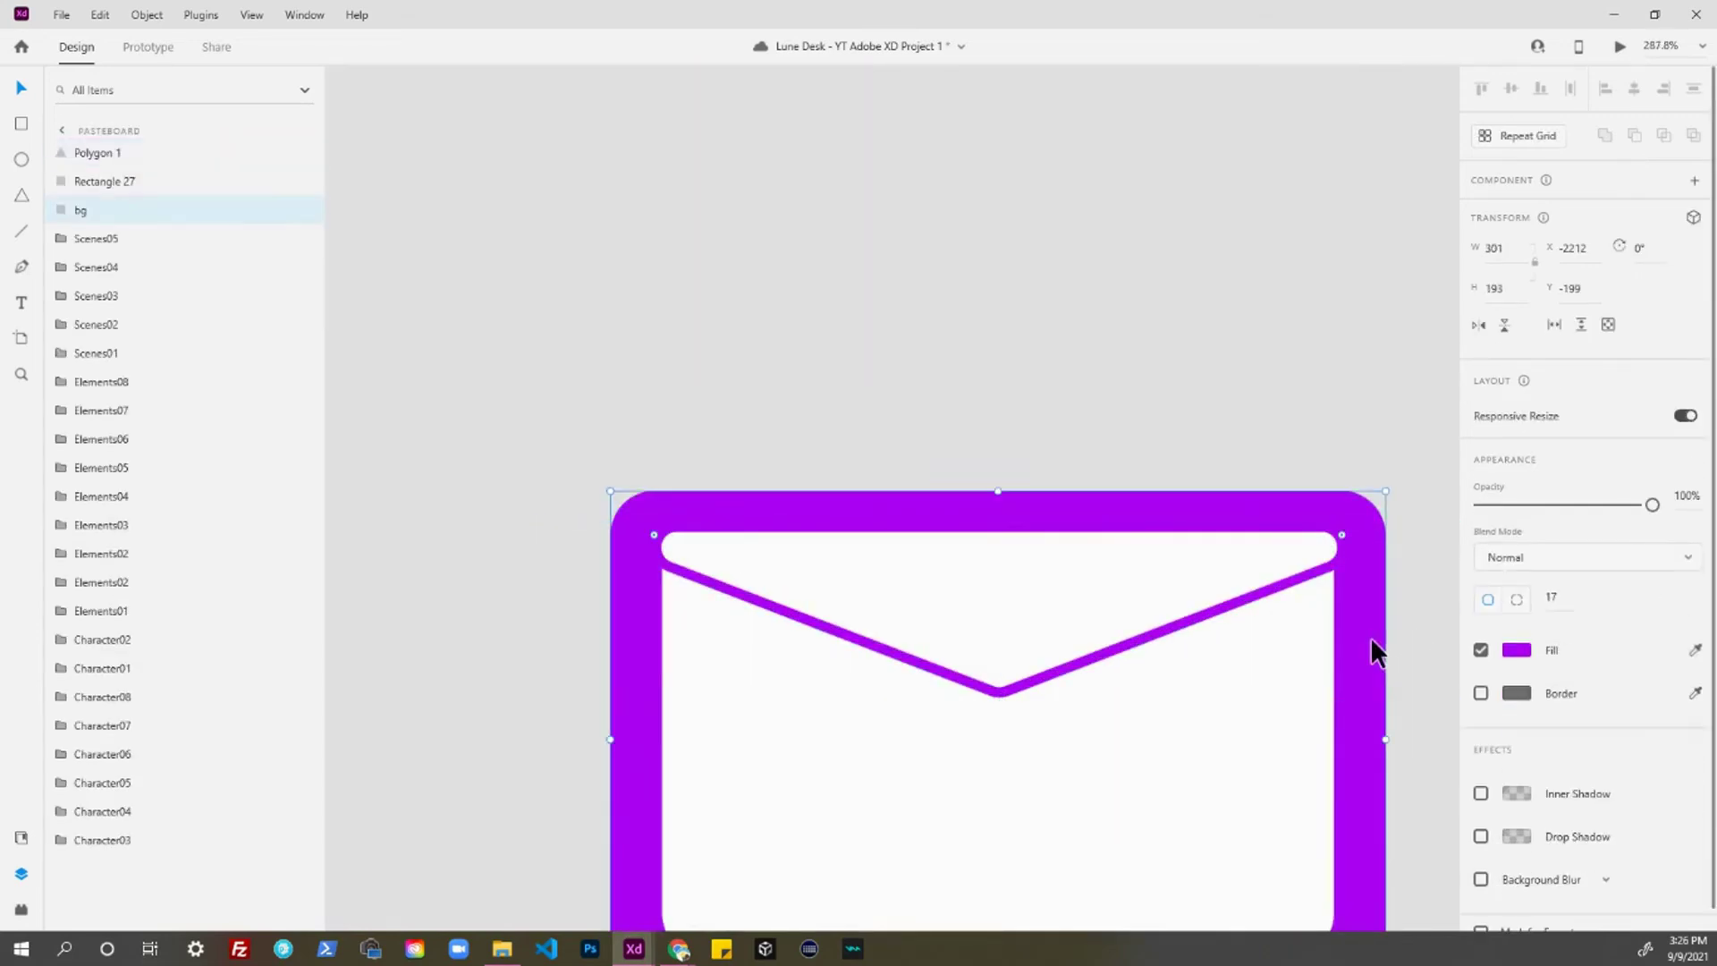
left_click(1064, 771)
- Try moving the triangle and the bg rectangle together upward, away from the white rectangle
left_click(630, 644)
scroll(935, 786, "down", 2)
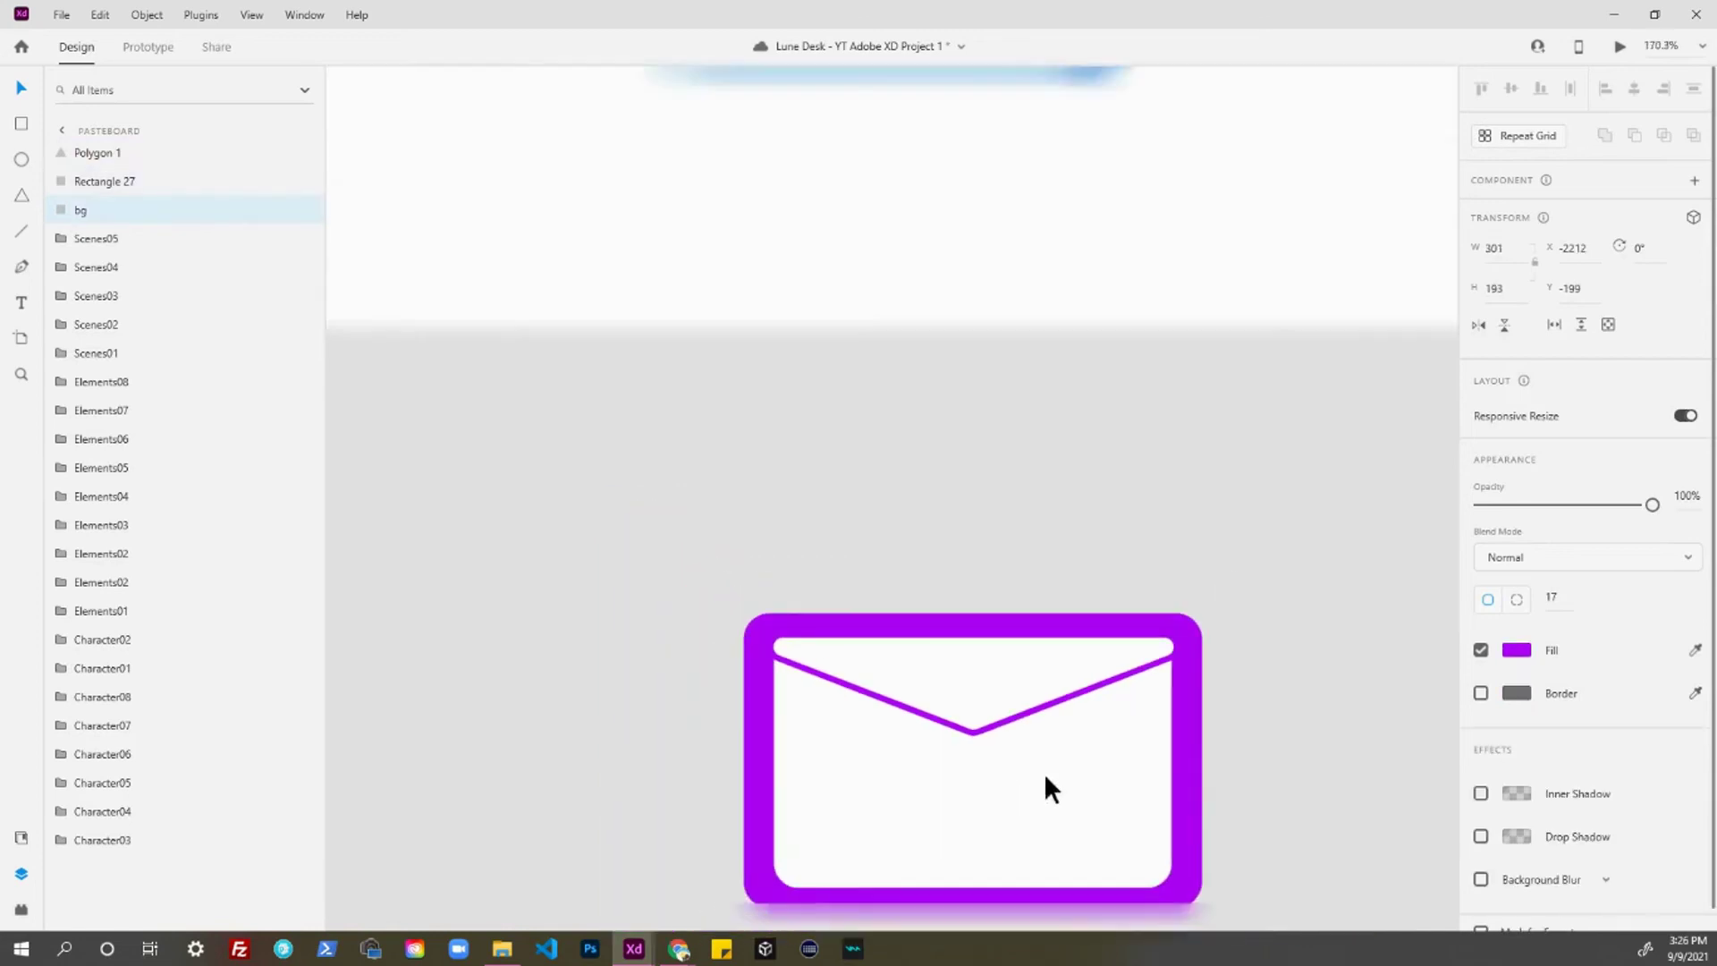
left_click(1027, 712, "shift")
left_click_drag(1027, 712, 1037, 610)
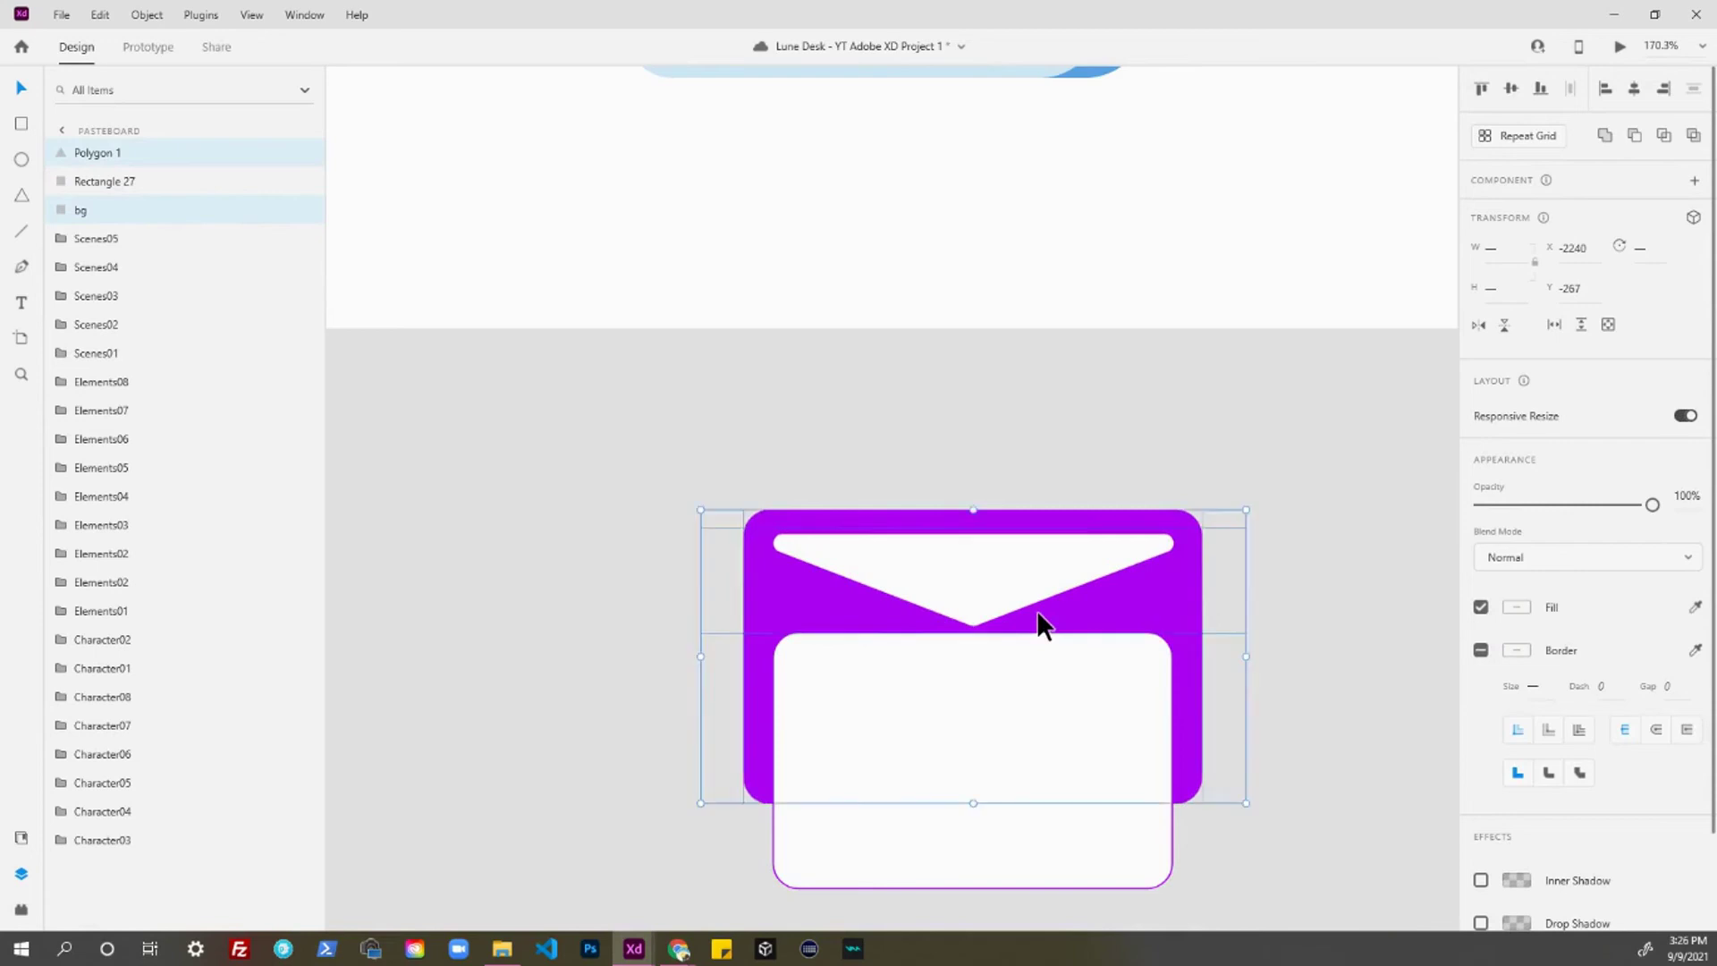
key("ctrl+z")
- Stretch the envelope's flap triangle down to about 105 high and narrow it to about 310 wide, keeping it centred
left_click(1279, 765)
scroll(1284, 791, "down", 2)
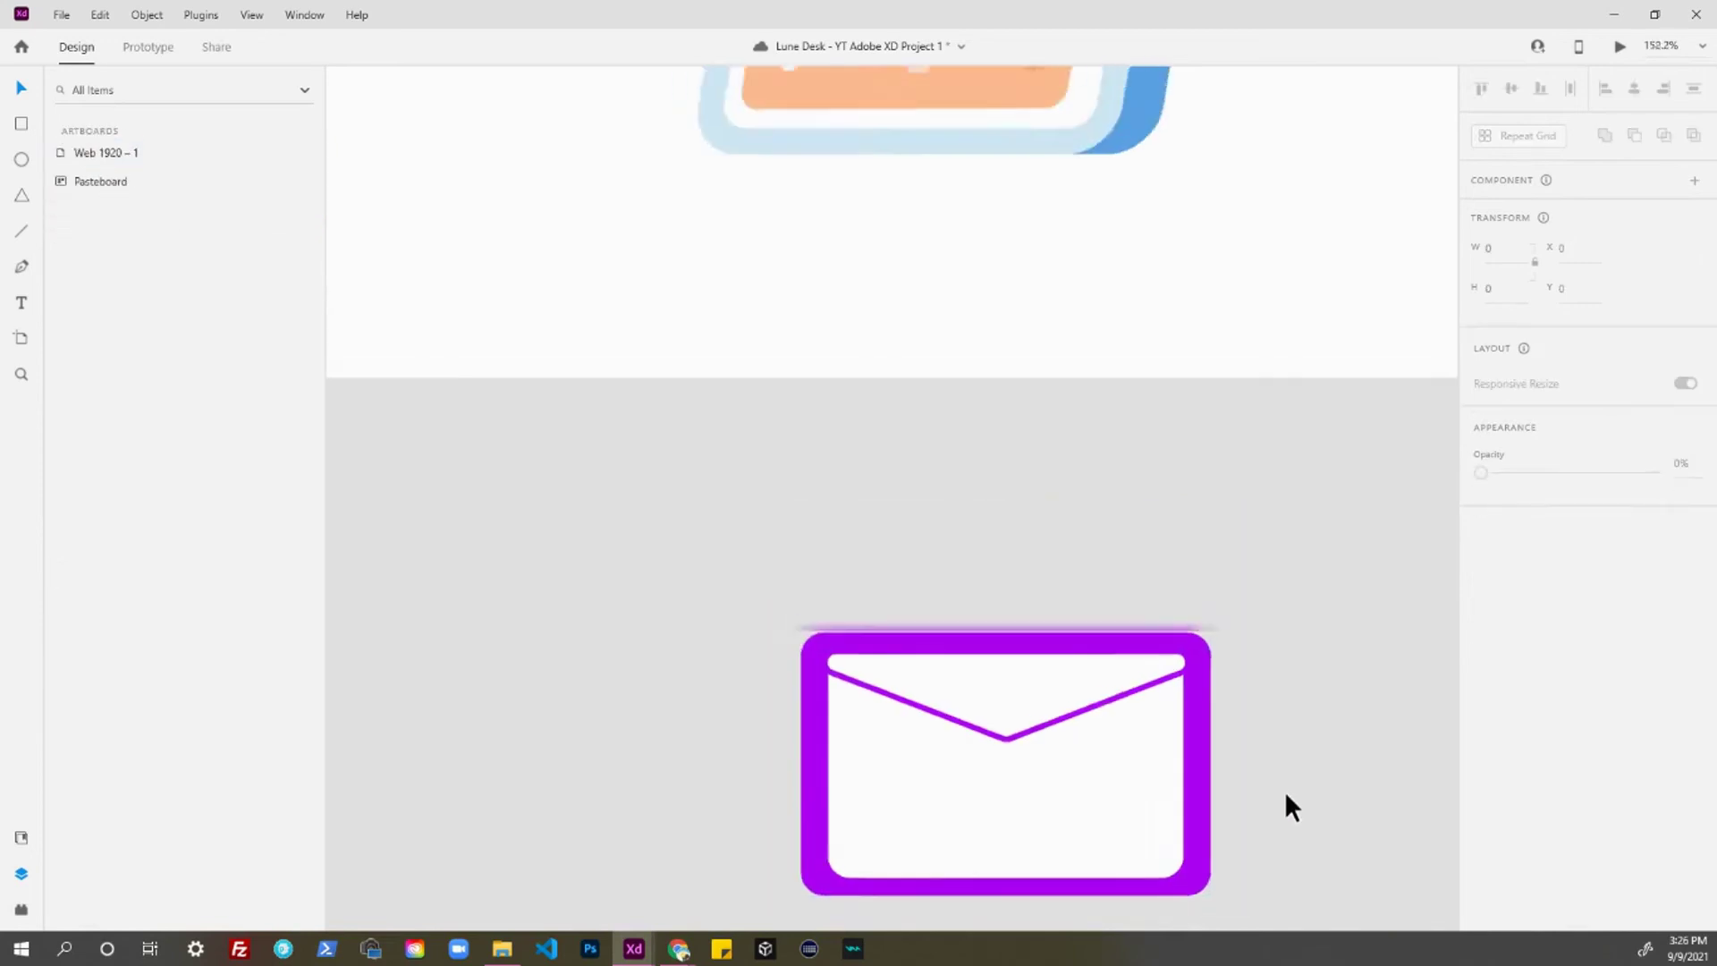
left_click(1167, 798)
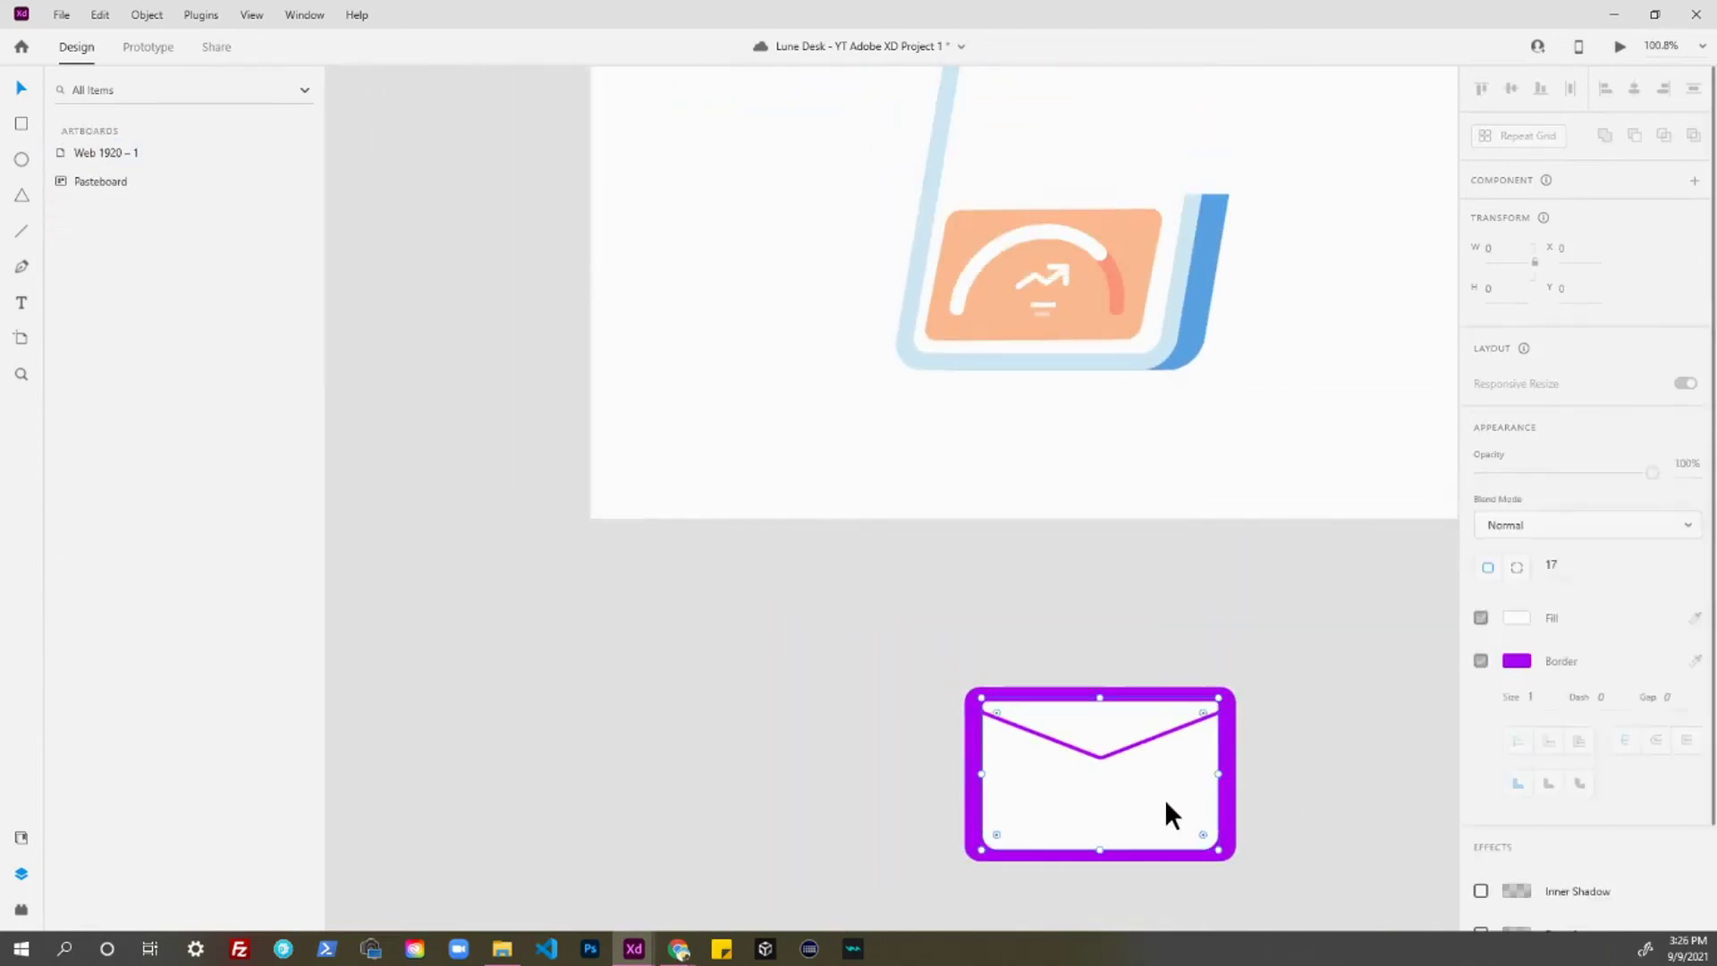
left_click(1098, 753)
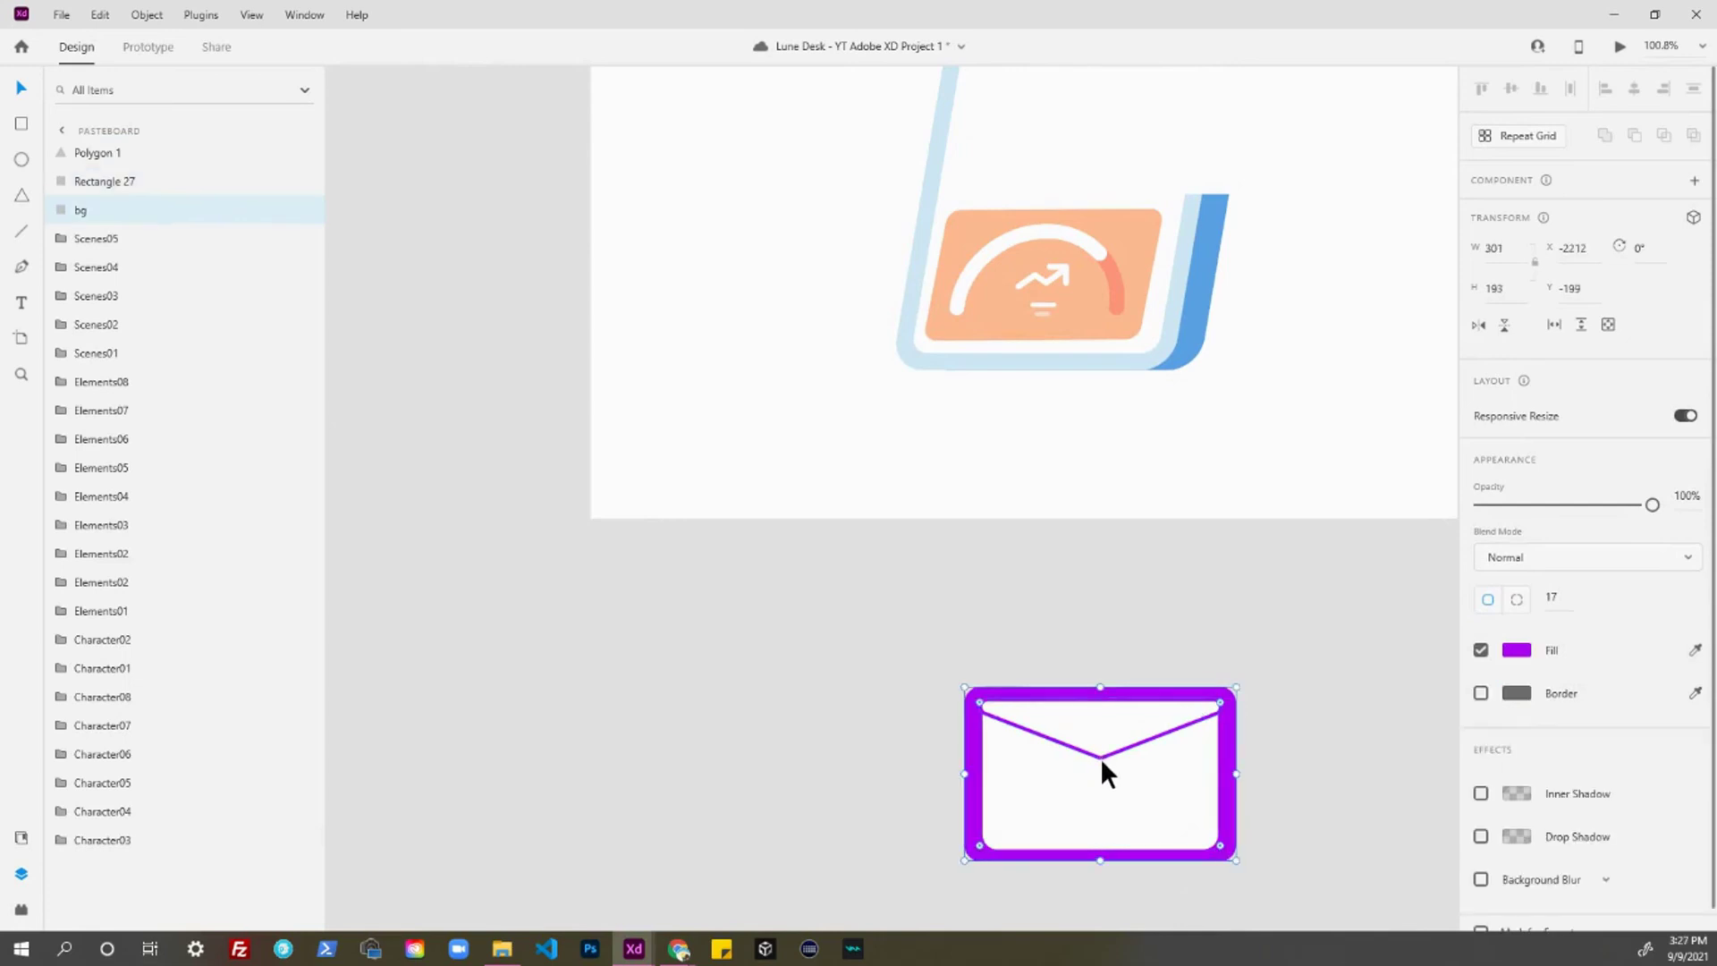
left_click(1098, 756)
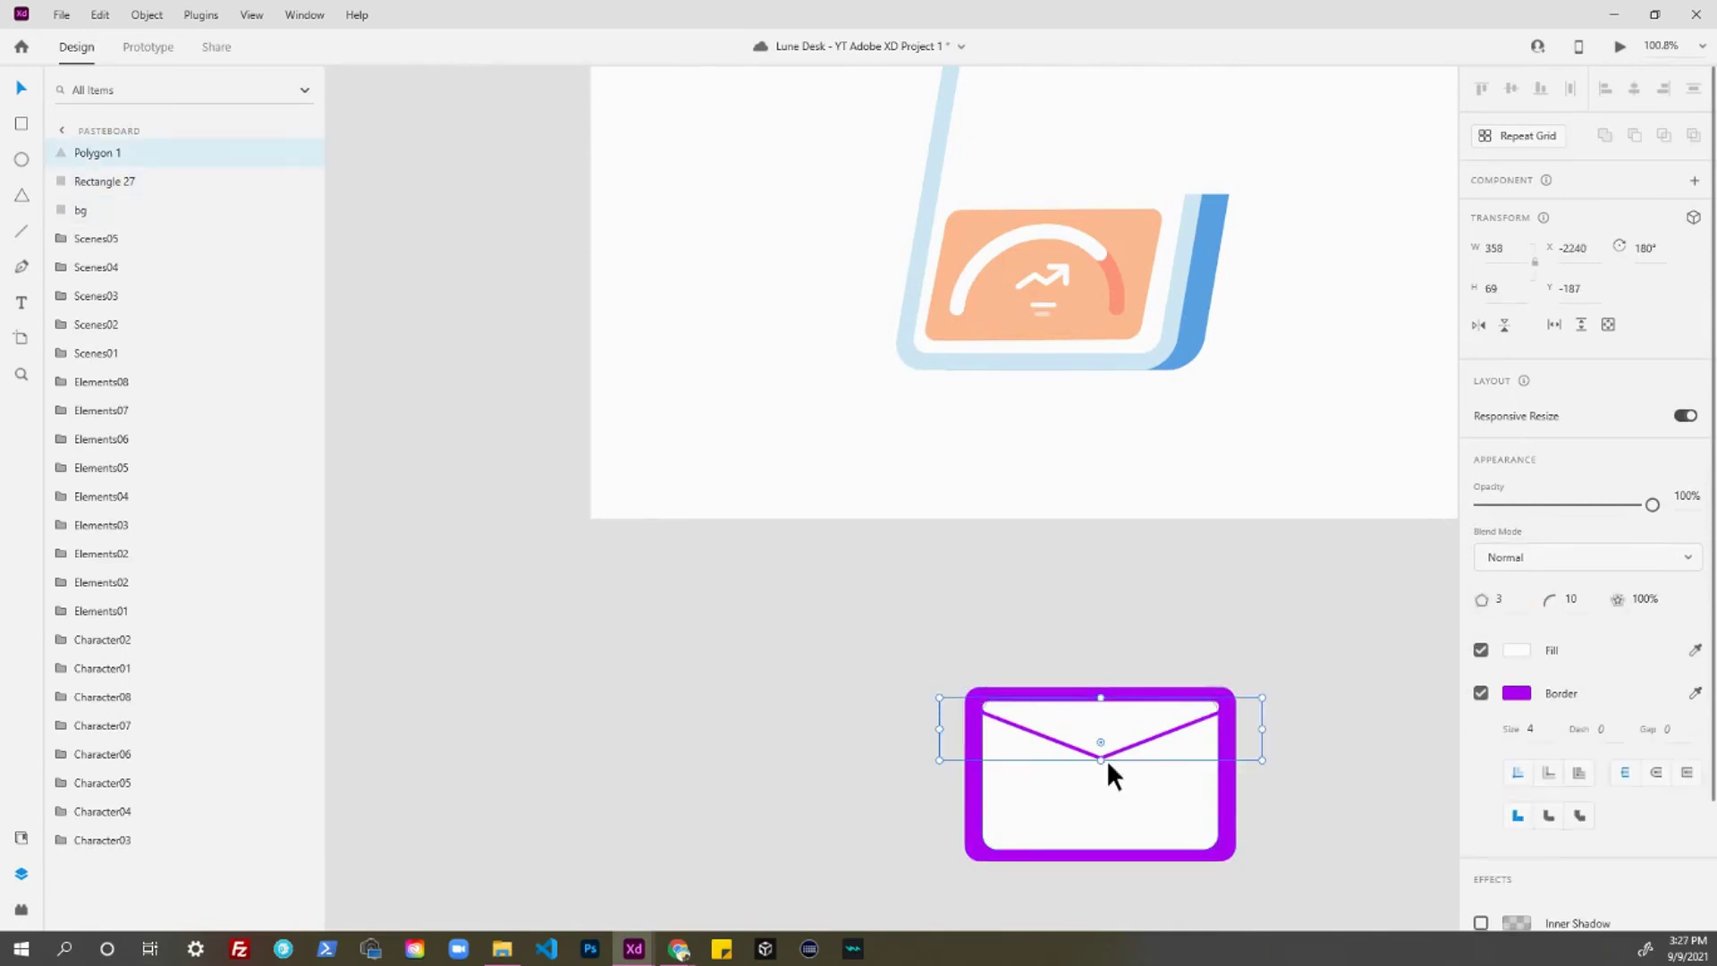
left_click_drag(1100, 760, 1105, 788)
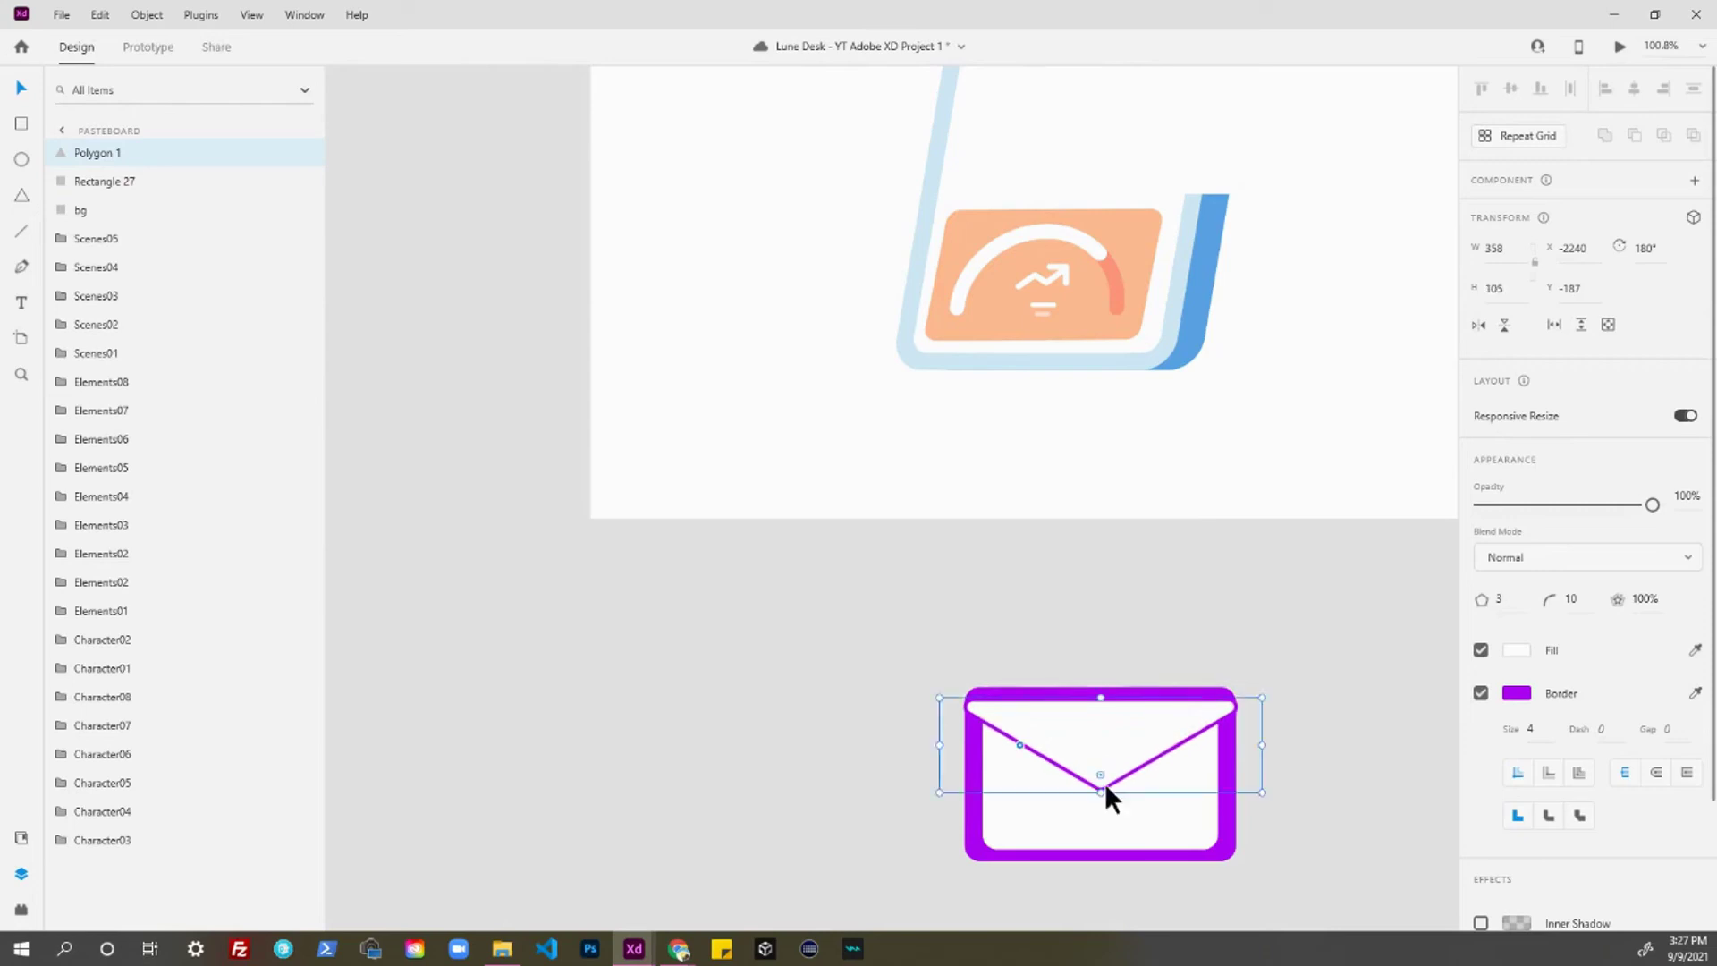
left_click_drag(1259, 742, 1240, 741)
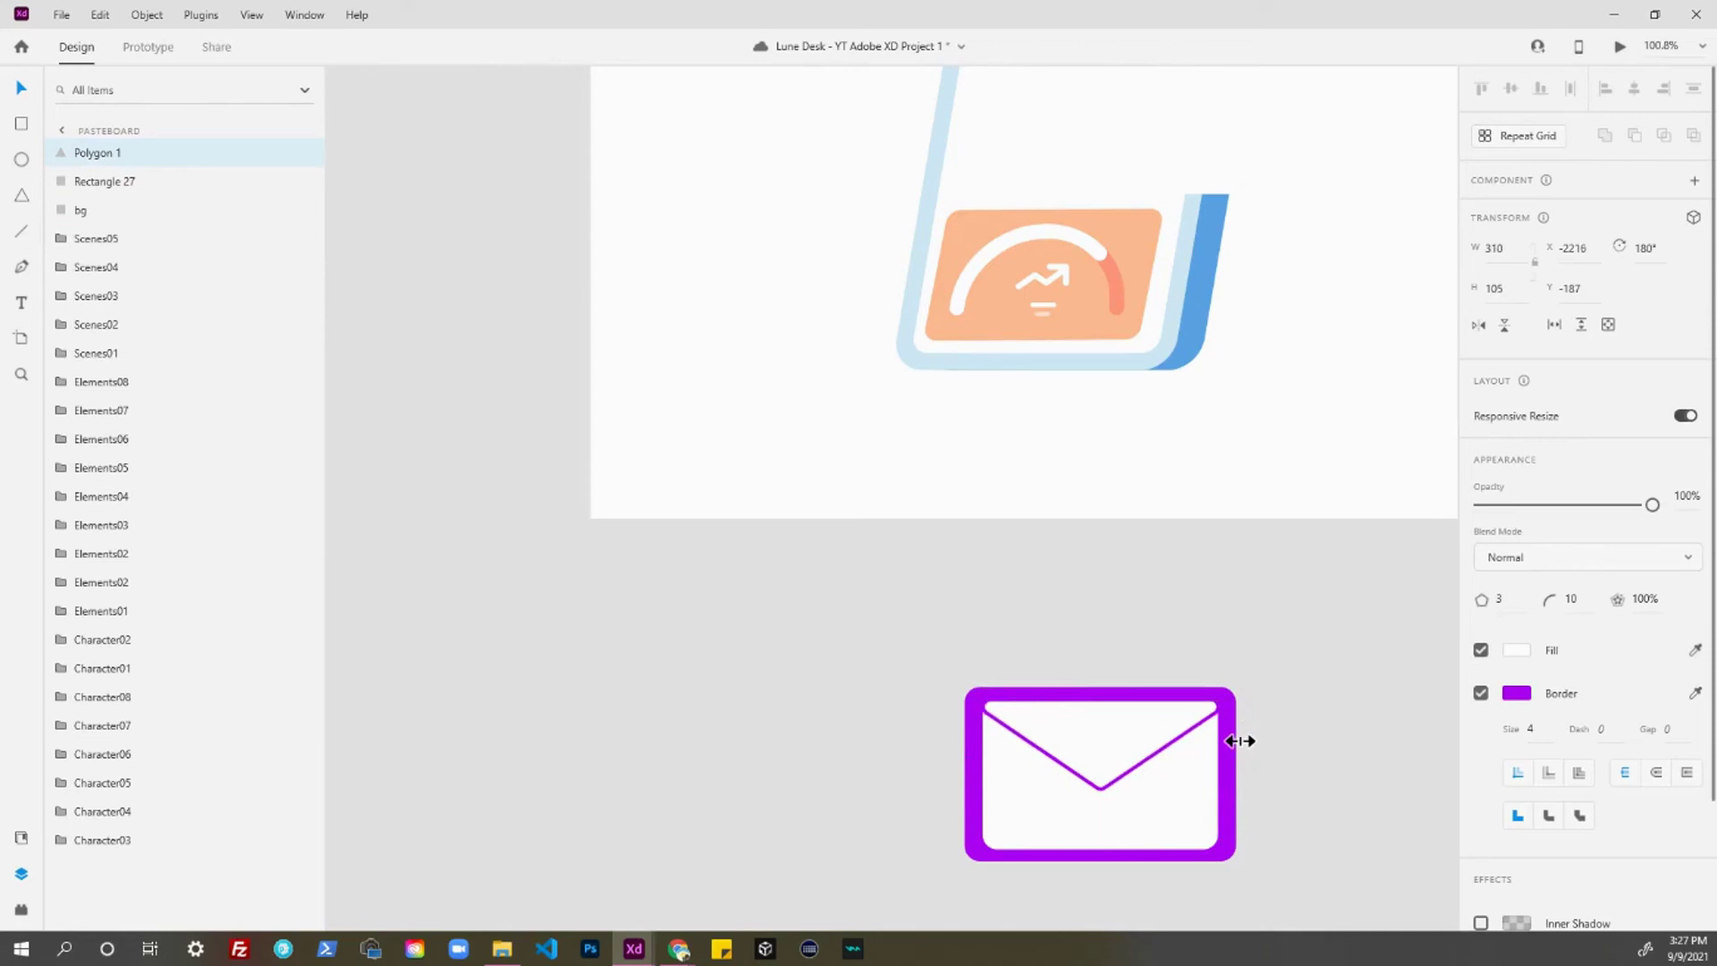
- Group the triangle, the white rectangle and the bg rectangle that make up the envelope
left_click(1314, 733)
scroll(1314, 733, "down", 2)
left_click_drag(1311, 744, 1185, 694)
left_click(978, 680)
left_click_drag(872, 626, 1170, 814)
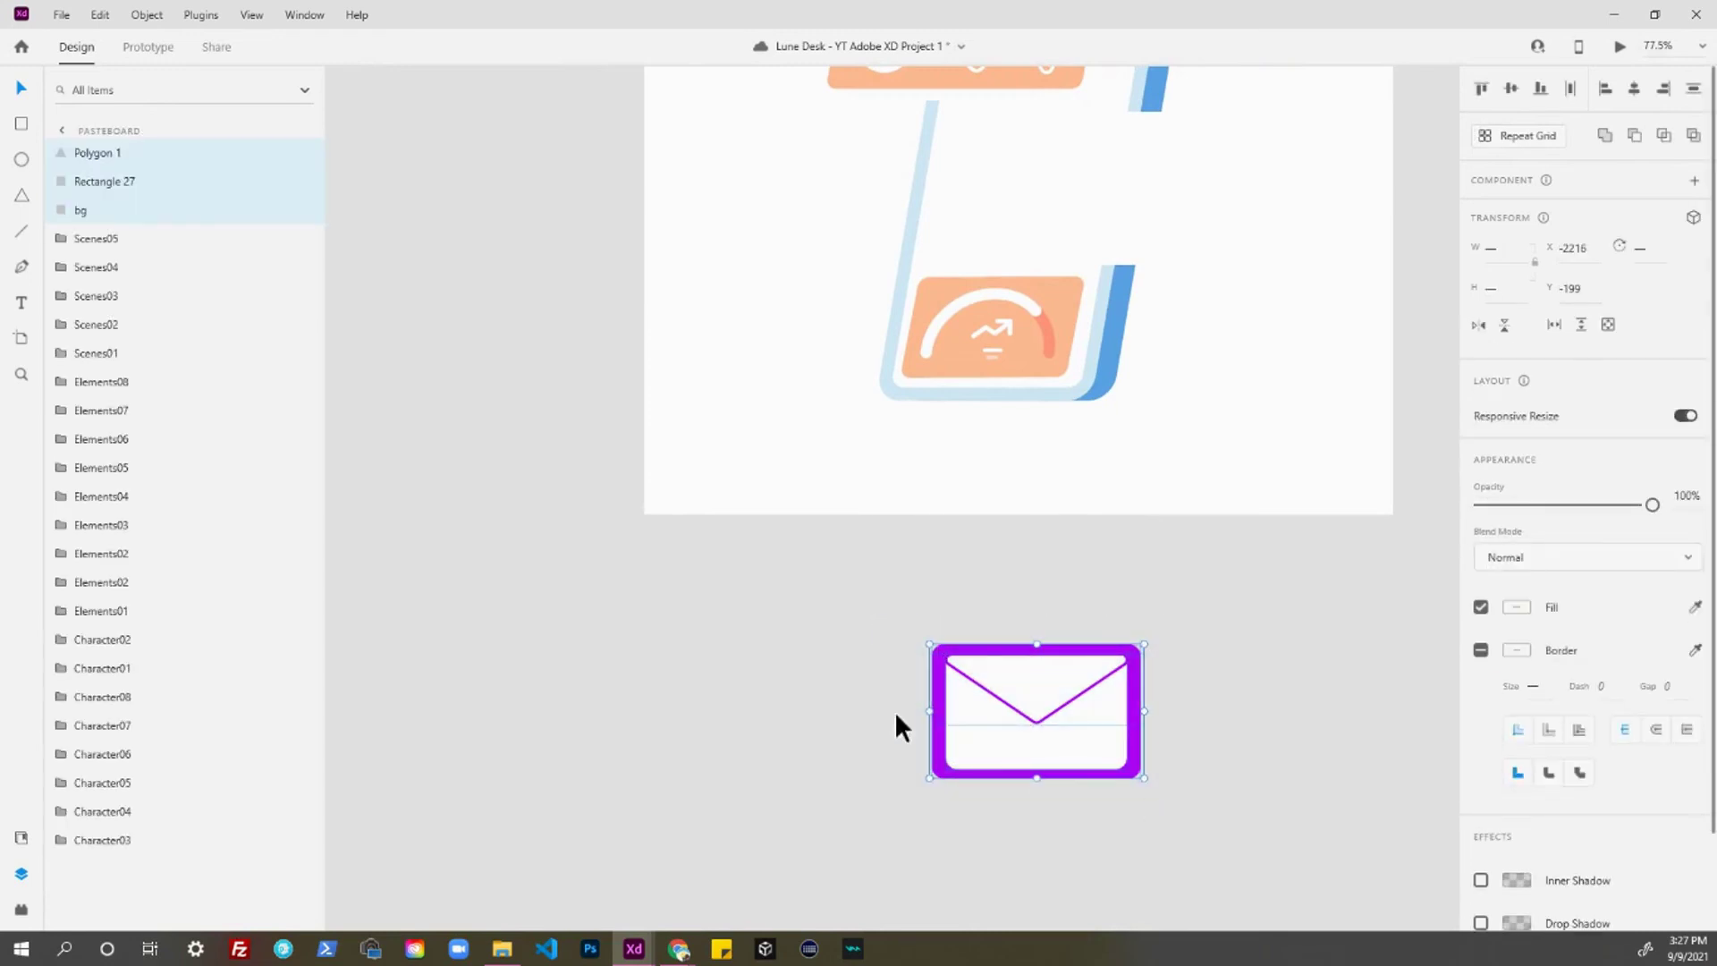
left_click(735, 677)
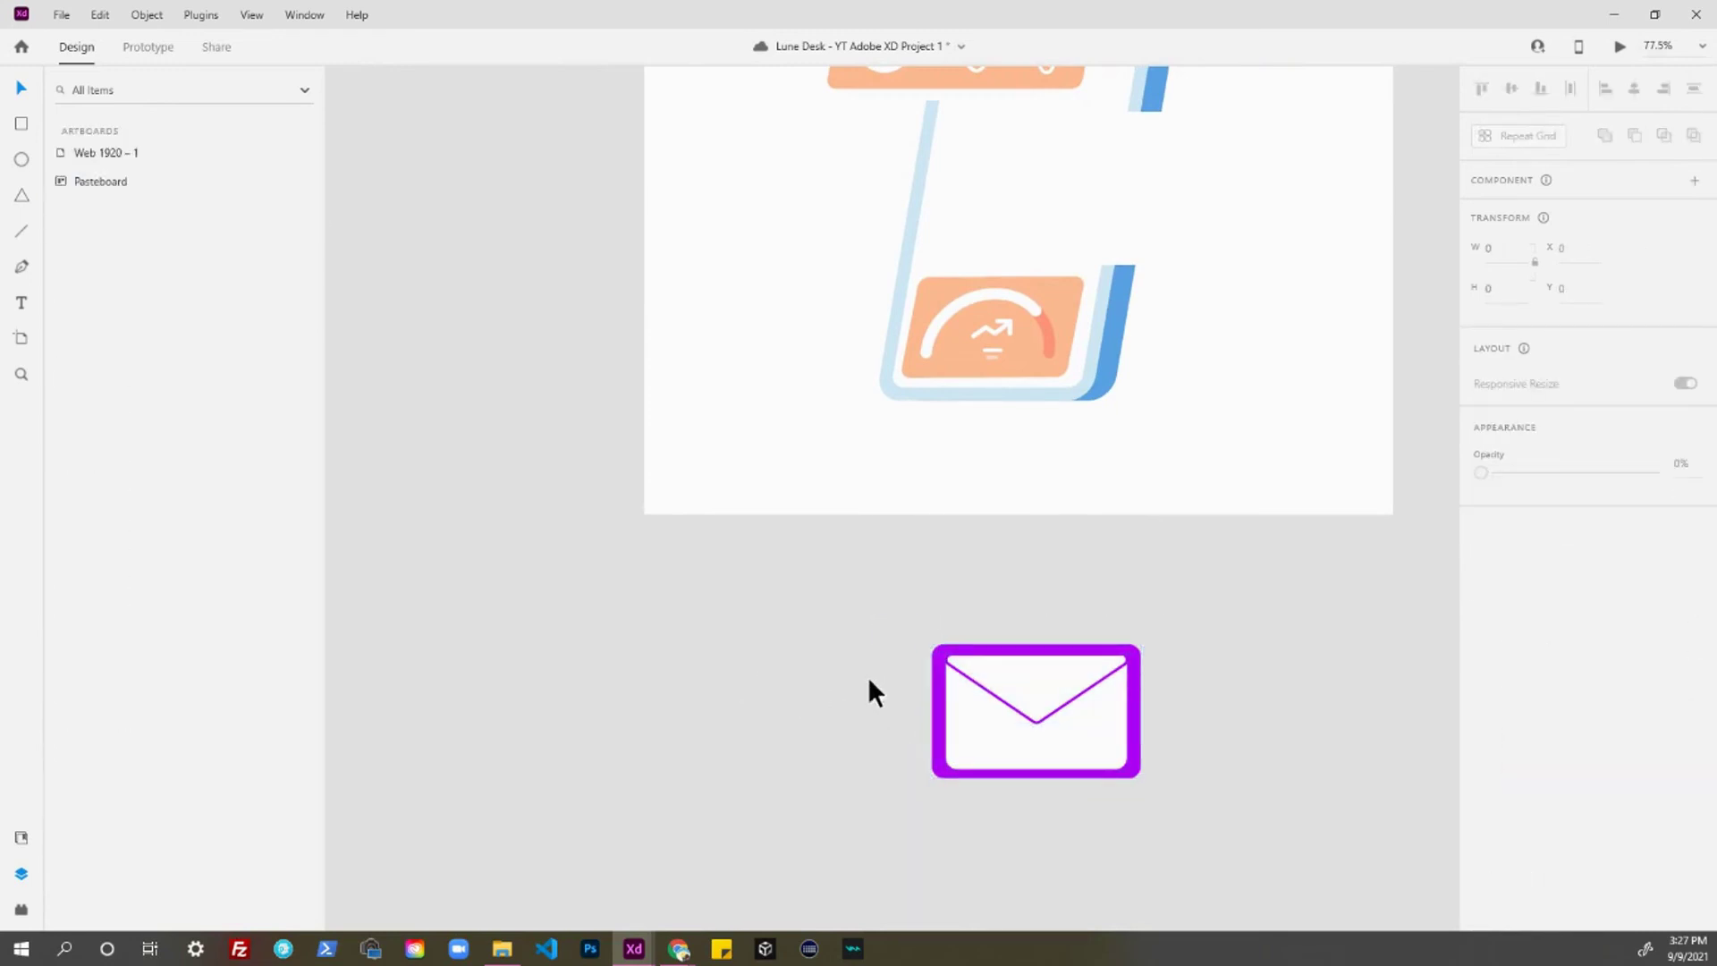
left_click_drag(894, 617, 1193, 818)
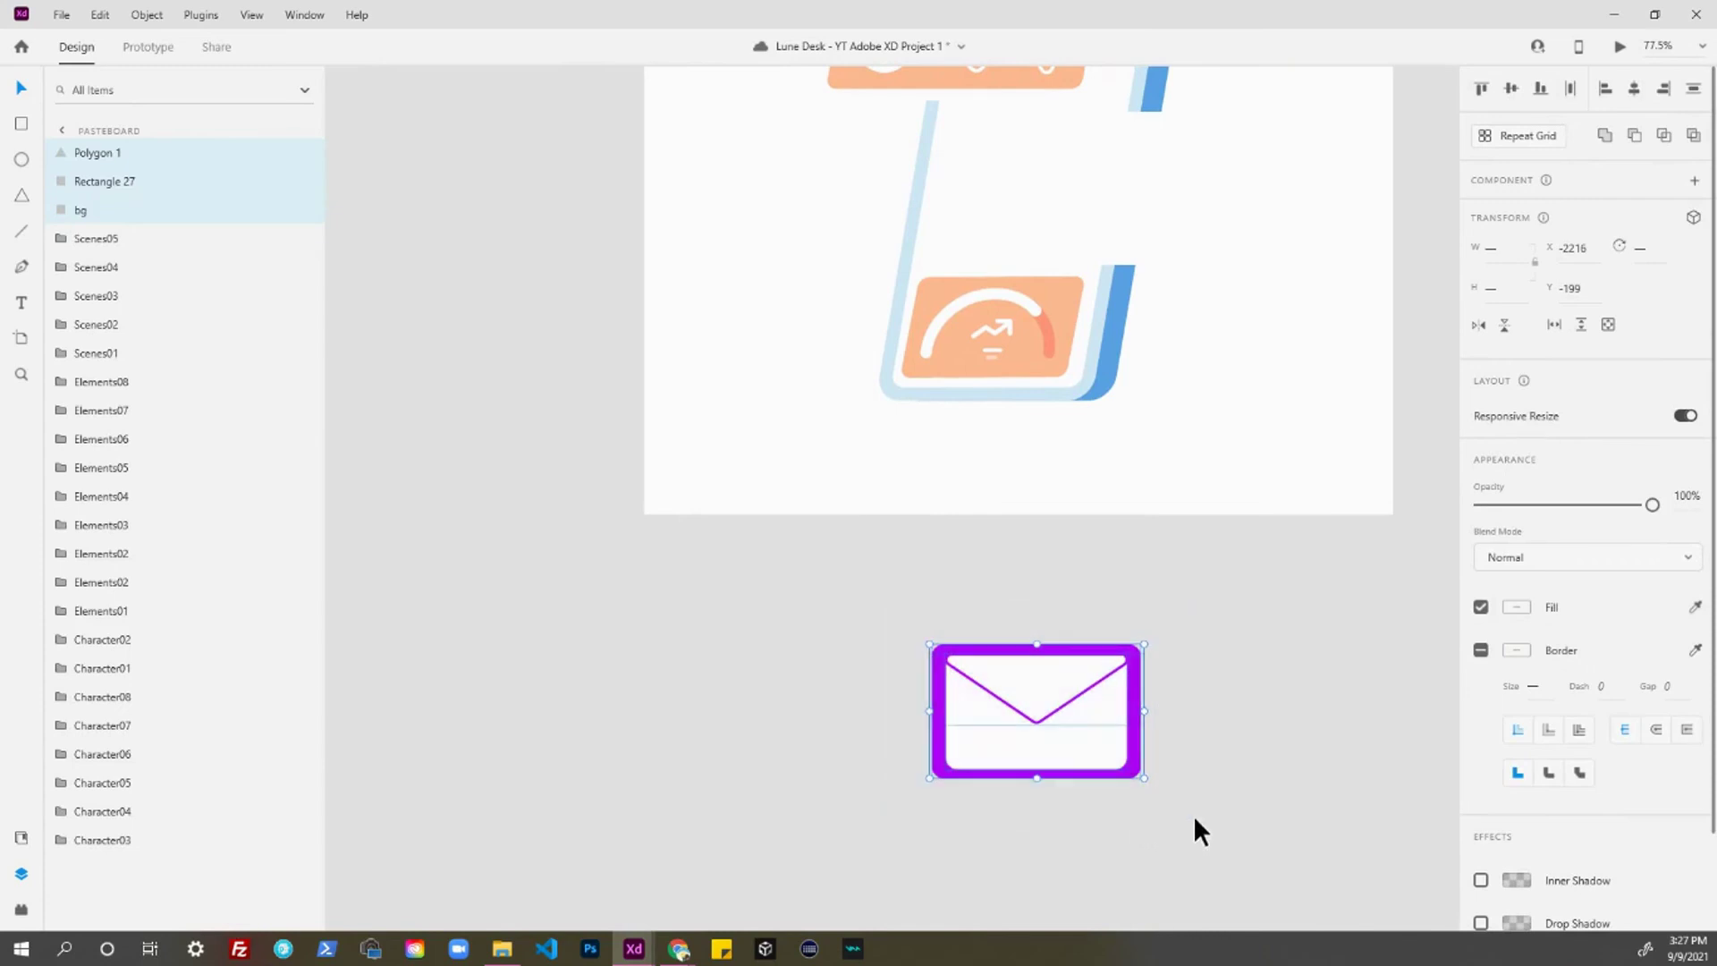
key("ctrl+g")
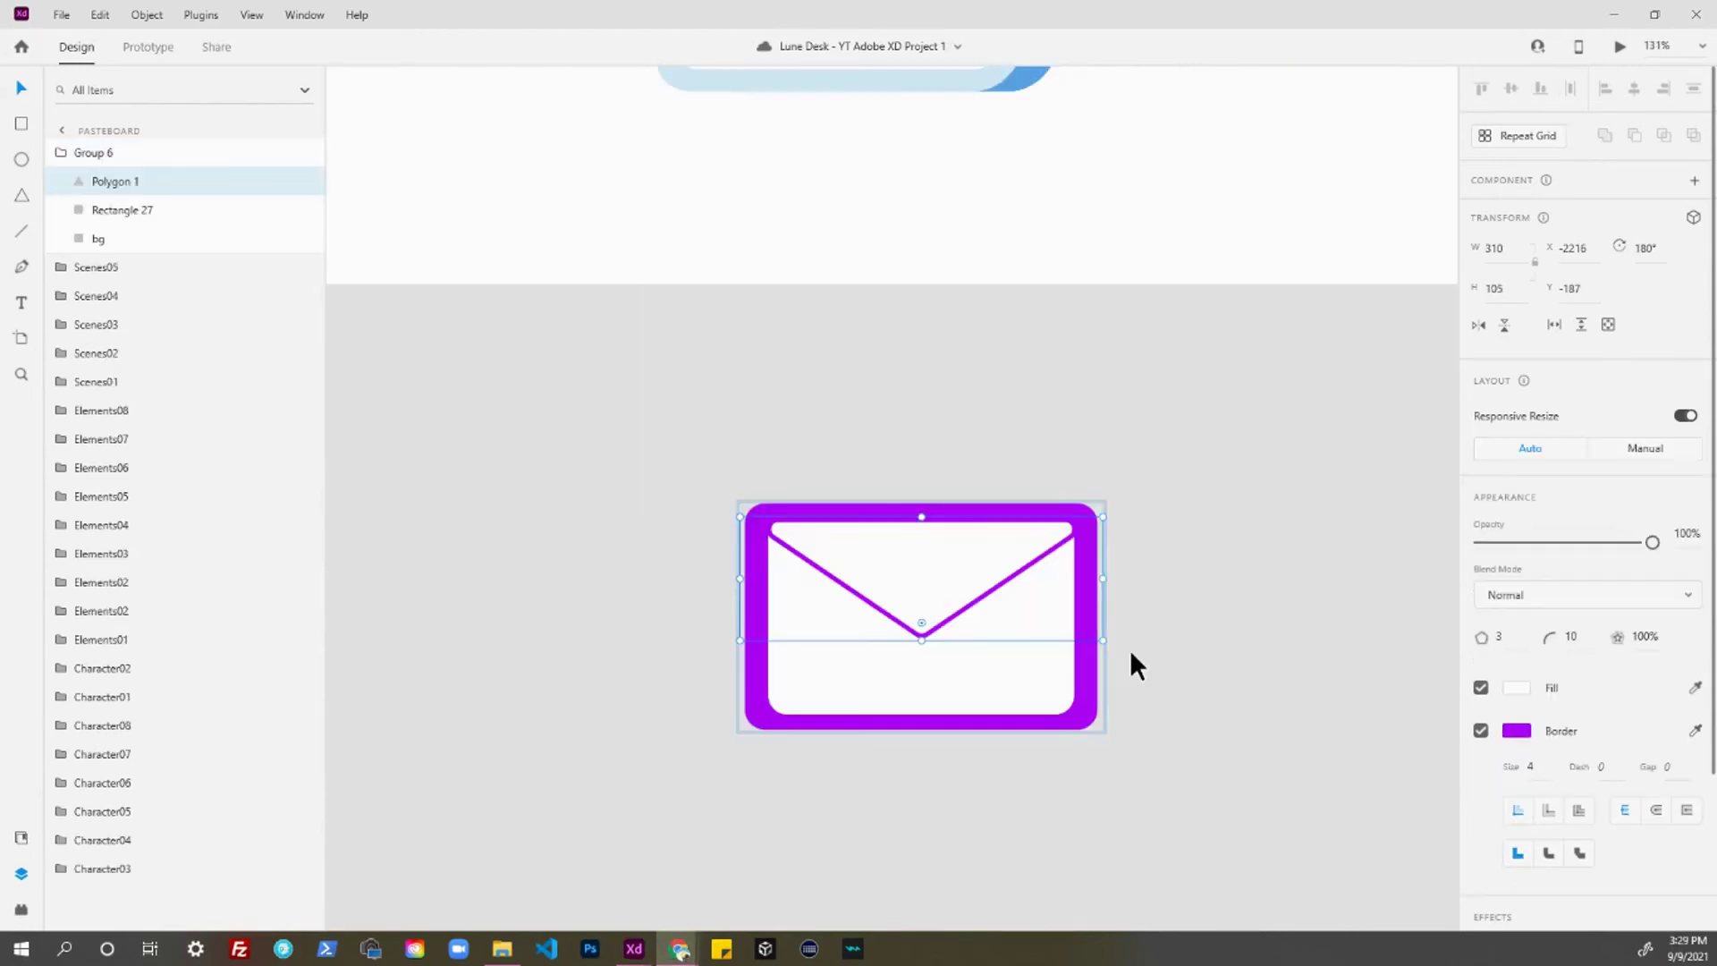
- Set the border size of the flap triangle inside the envelope group to 8
left_click(1113, 648)
left_click_drag(1130, 630, 990, 671)
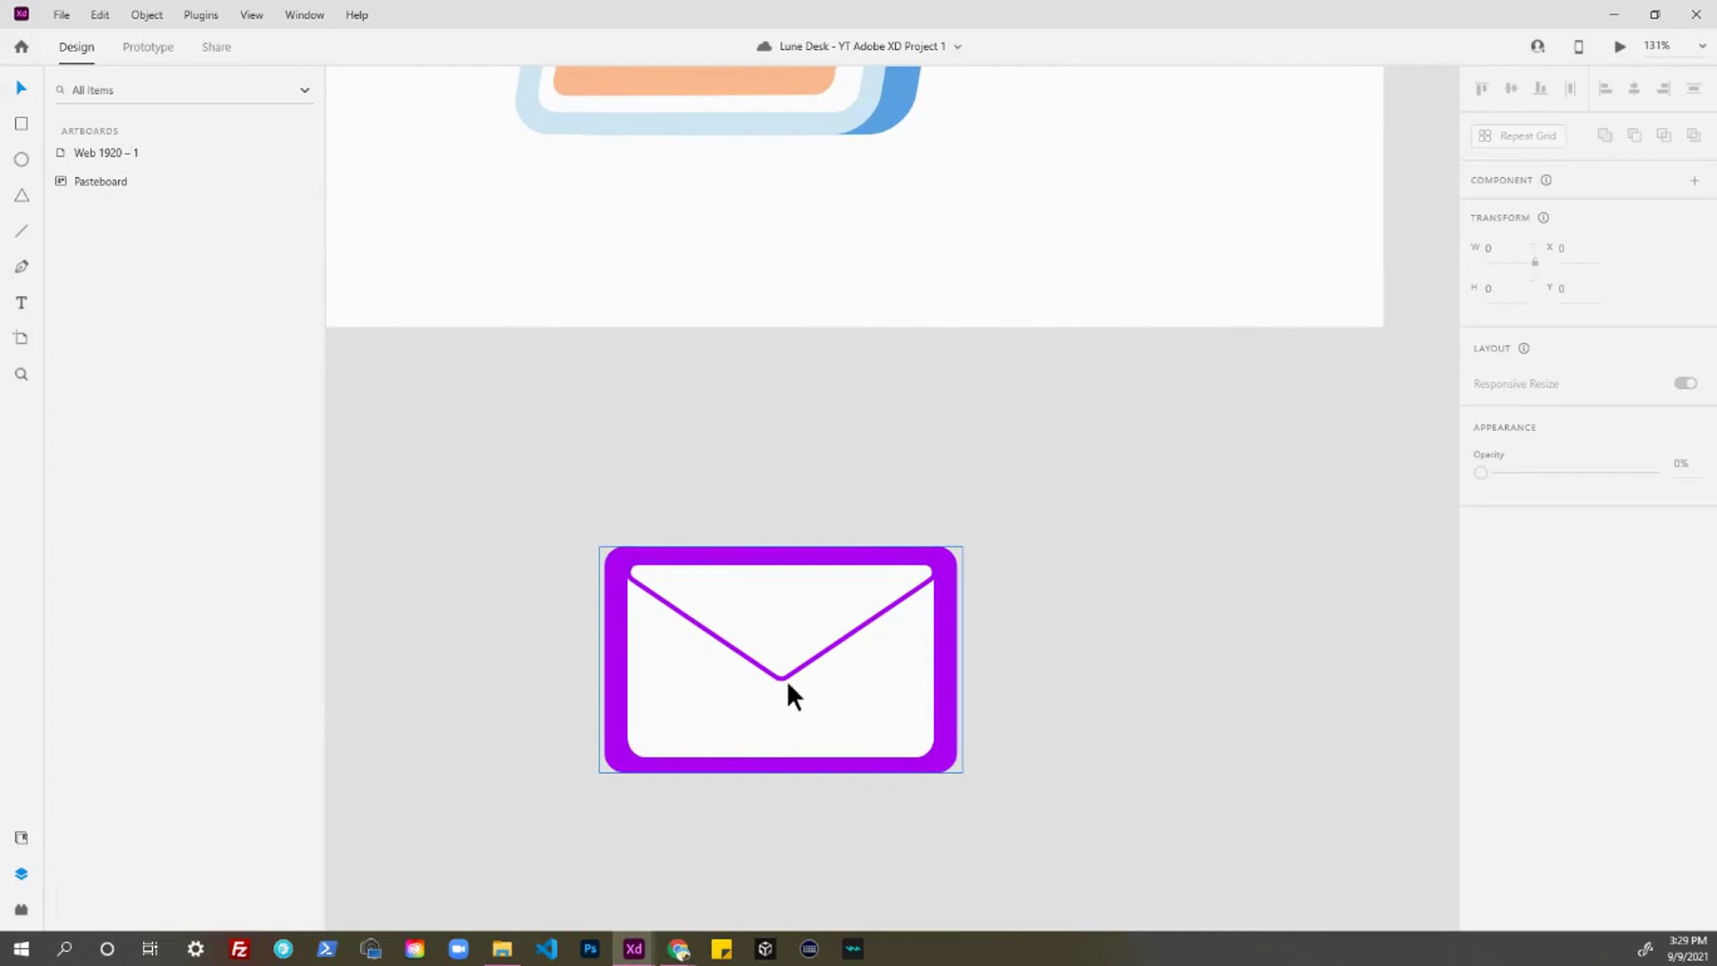
scroll(786, 681, "up", 2)
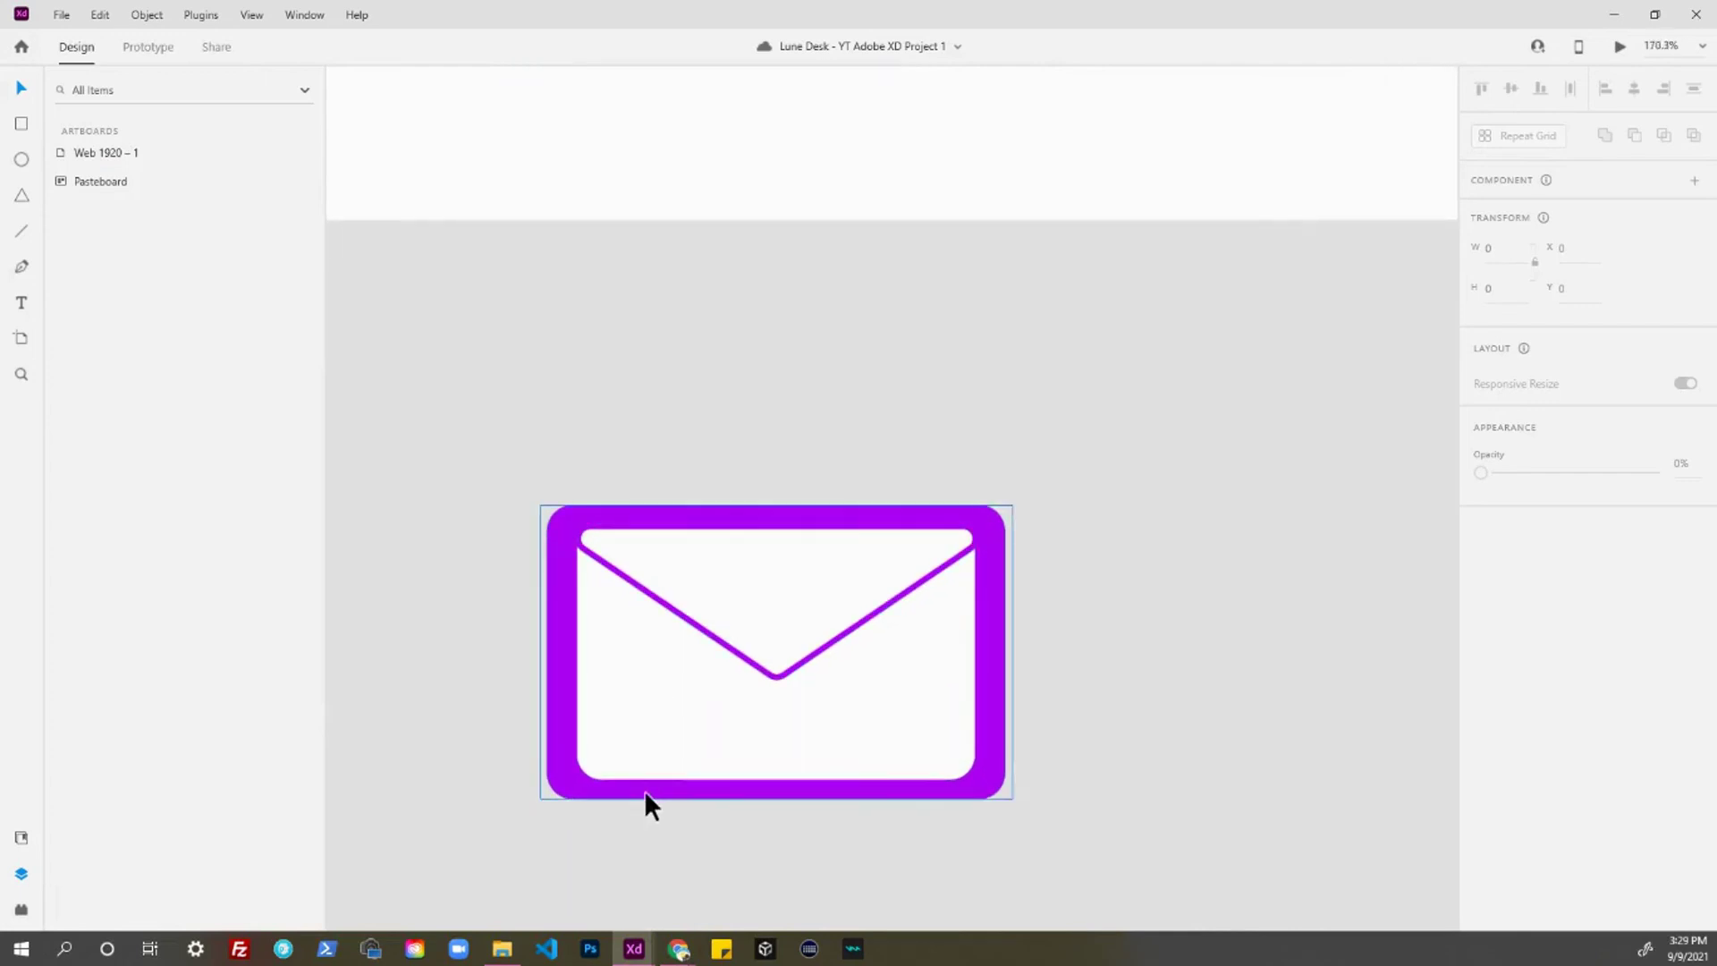
double_click(759, 667)
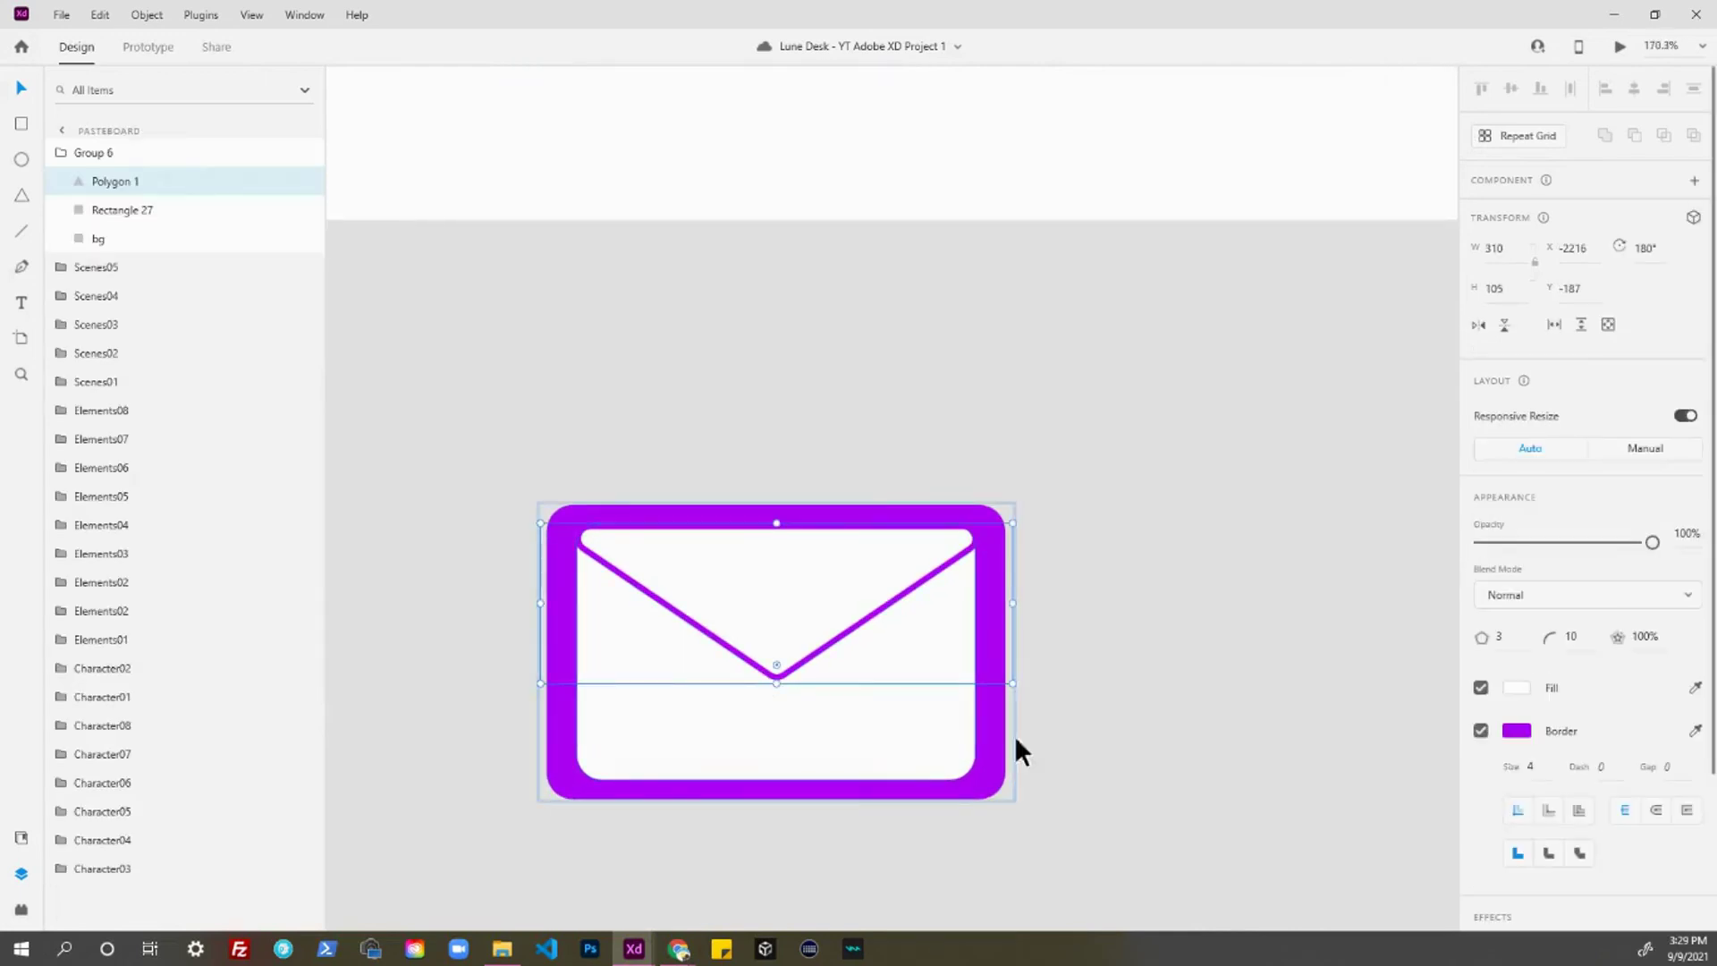
left_click(1540, 769)
key("Up")
key("Up")
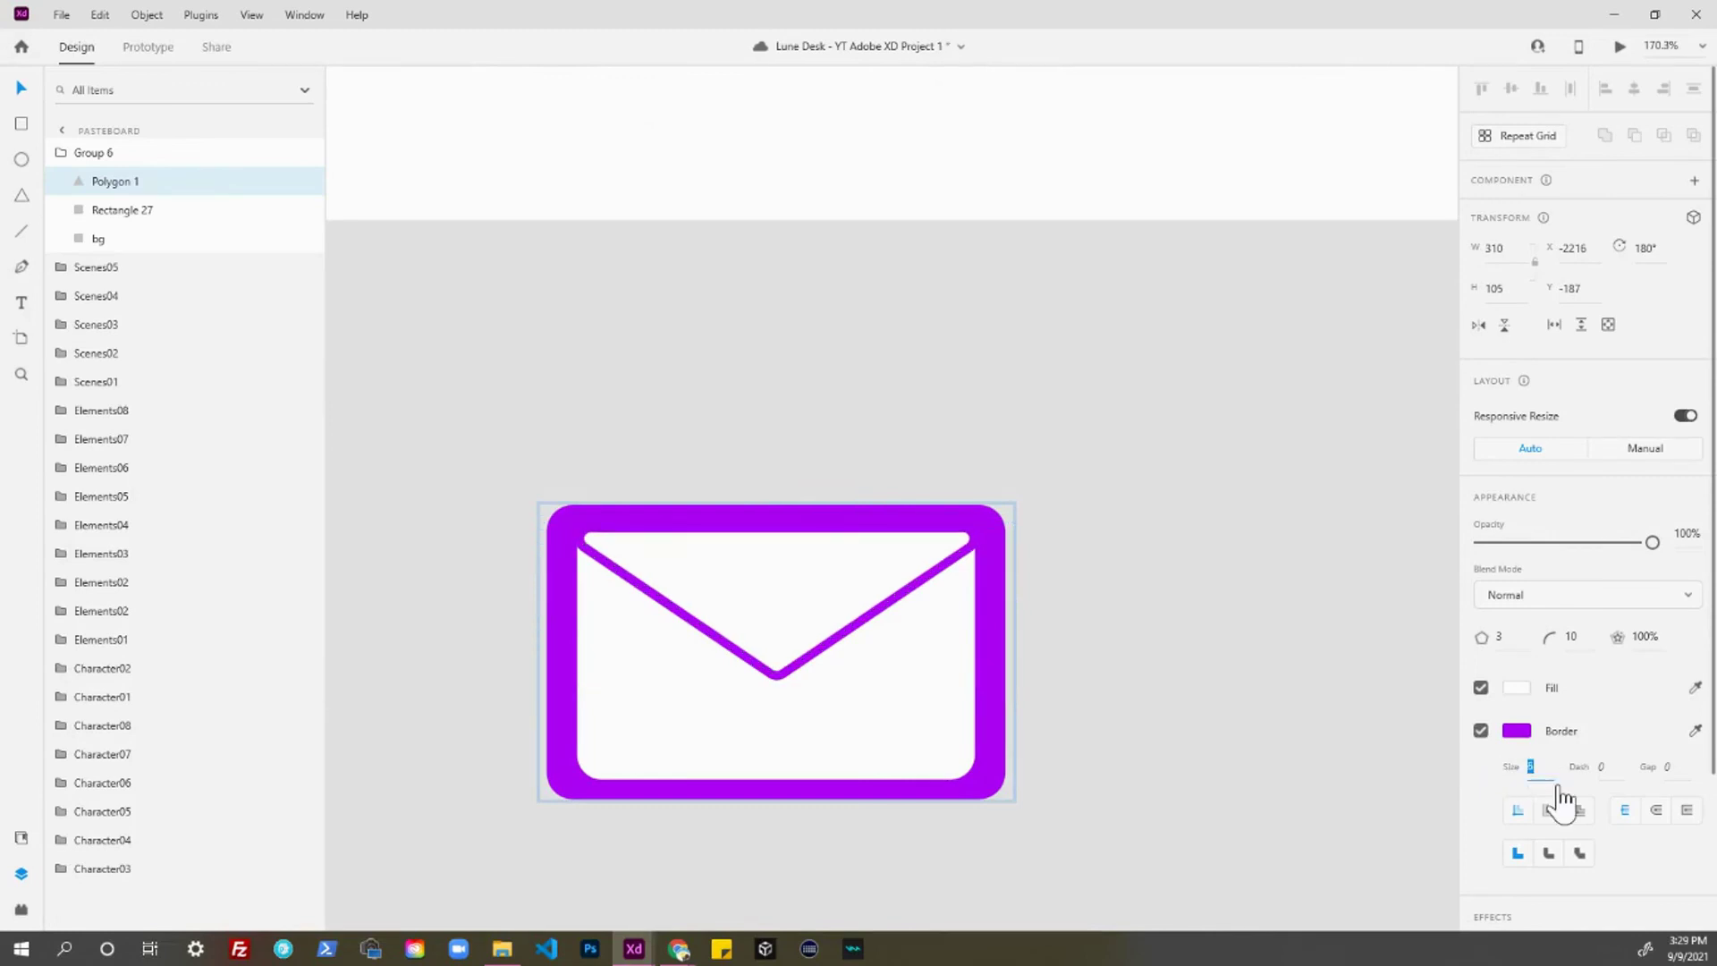
key("Up")
key("Up")
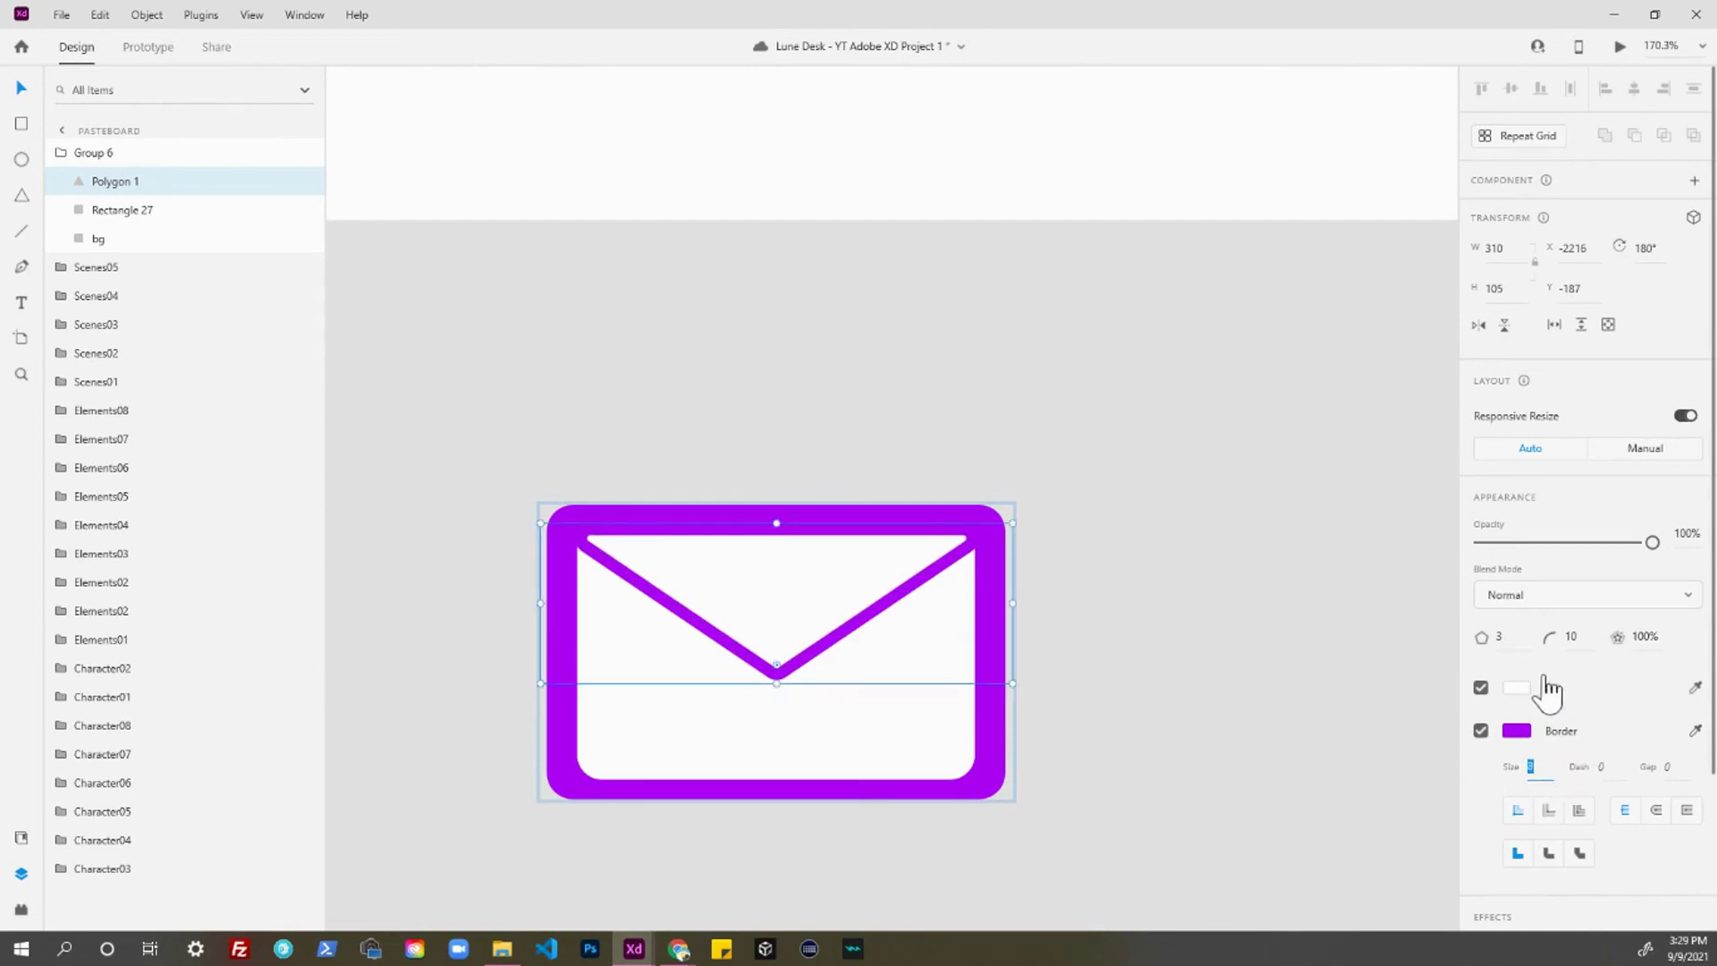
- Give the flap triangle's border round caps and round joins, comparing the other join styles
left_click(1655, 810)
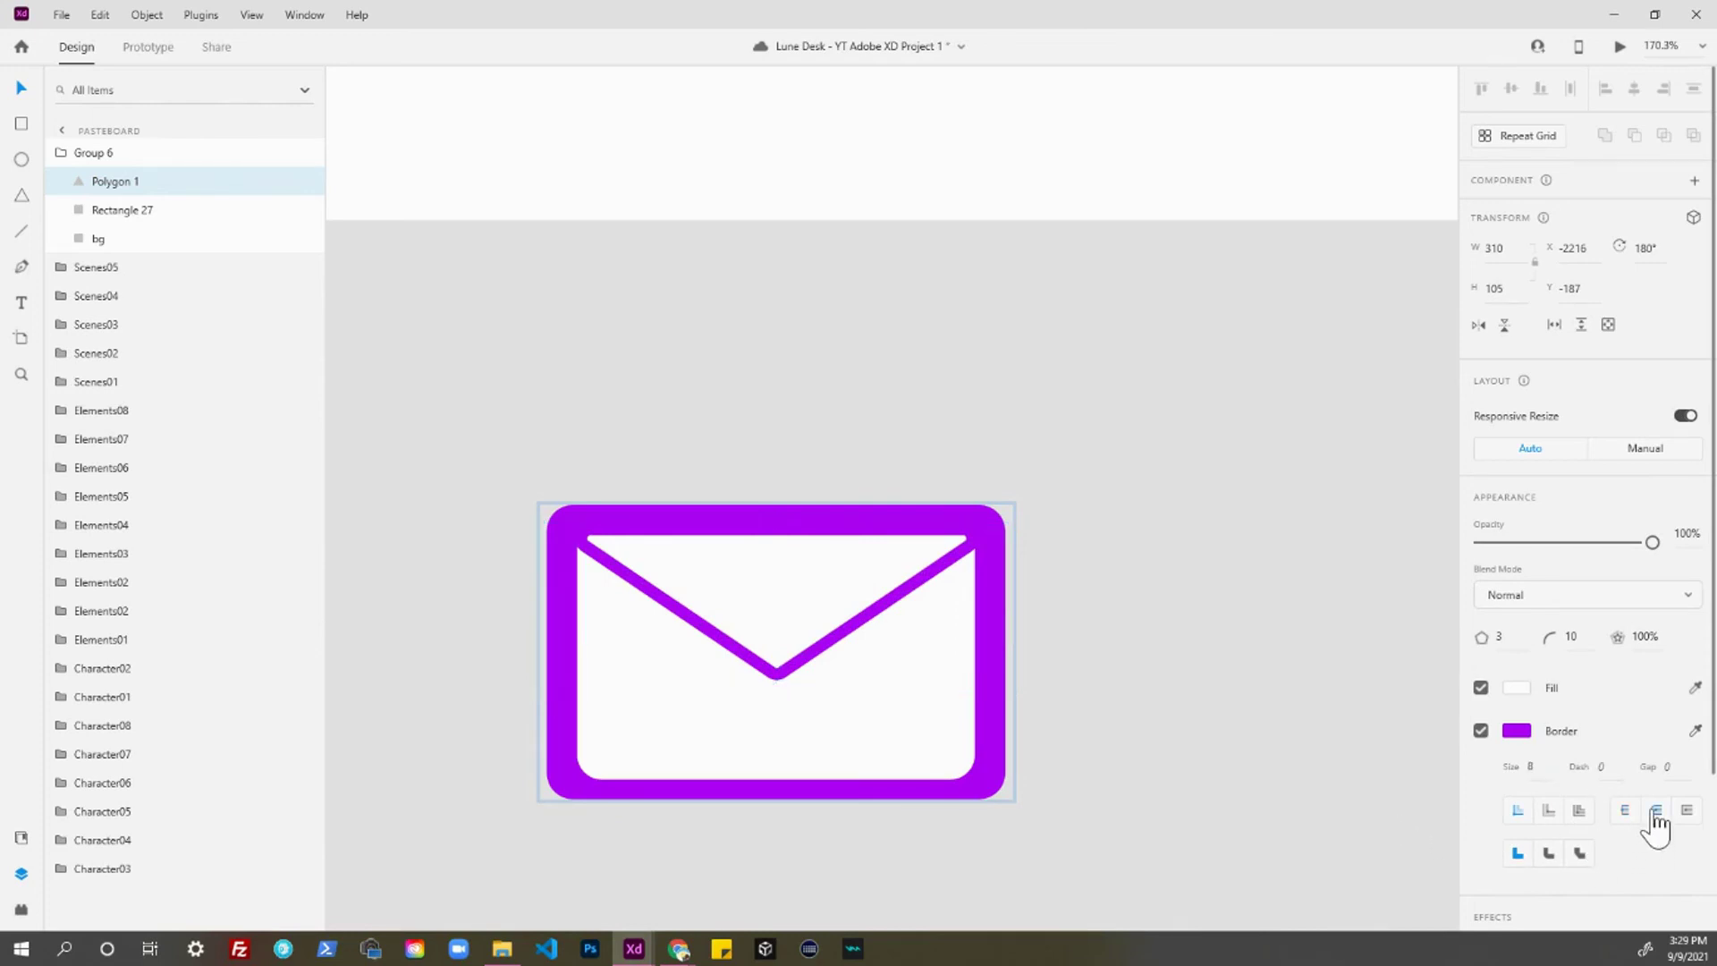
left_click(1655, 812)
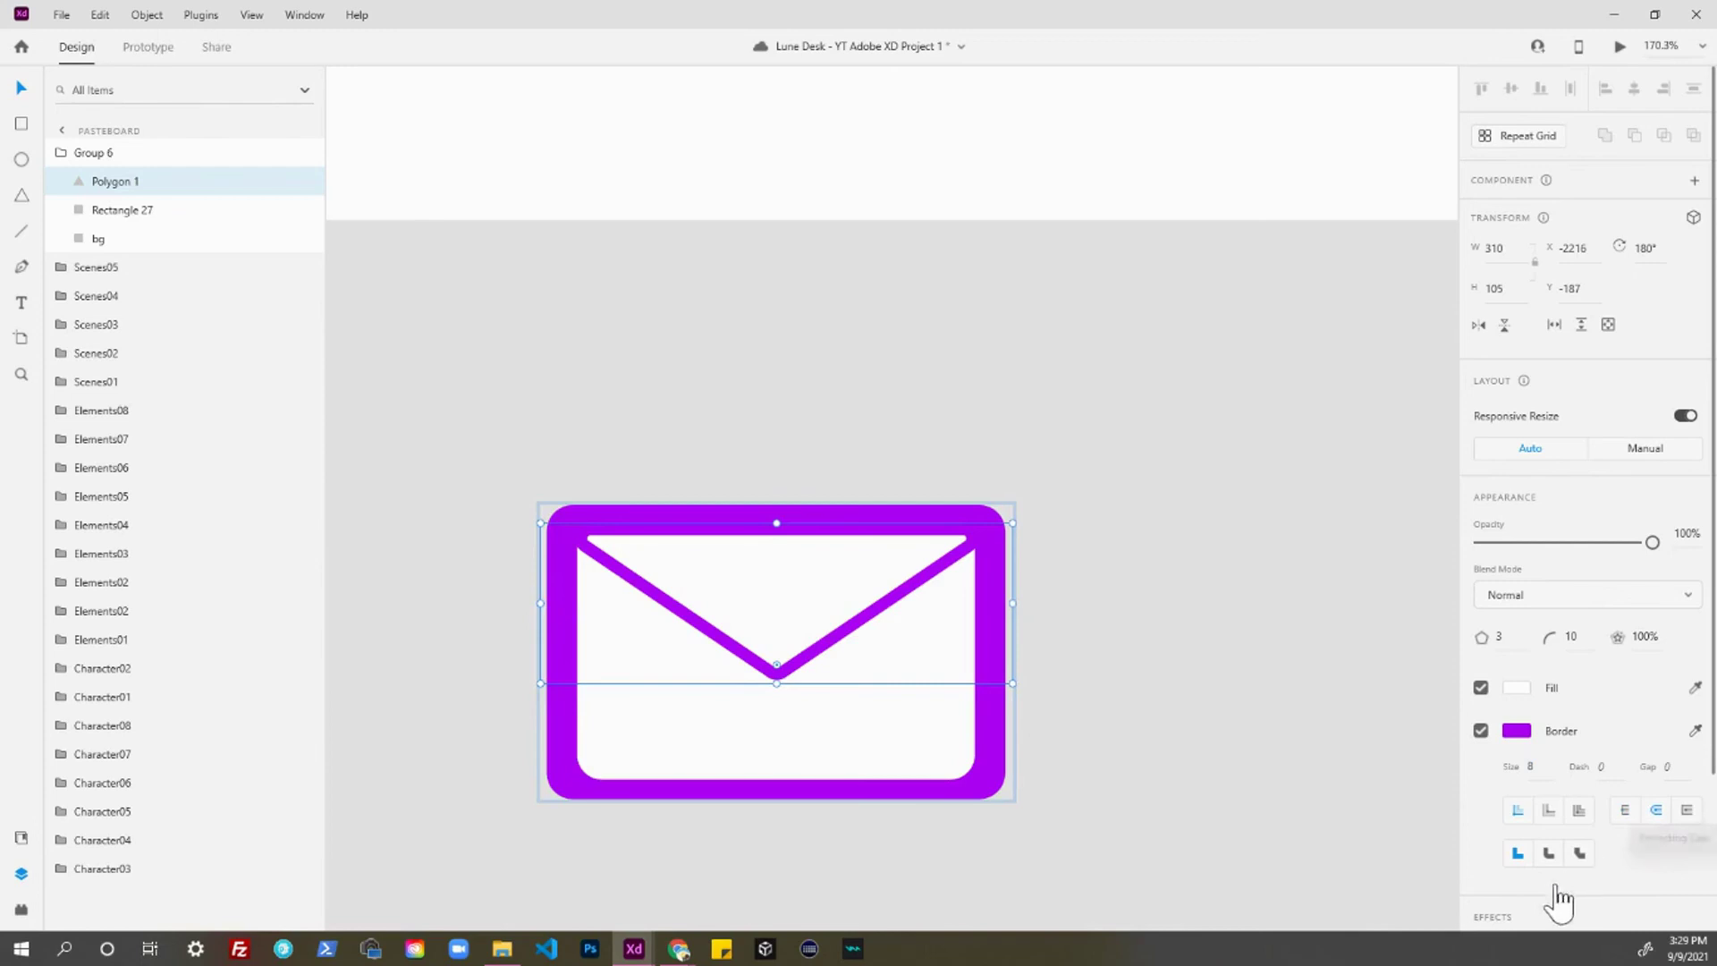
left_click(1549, 856)
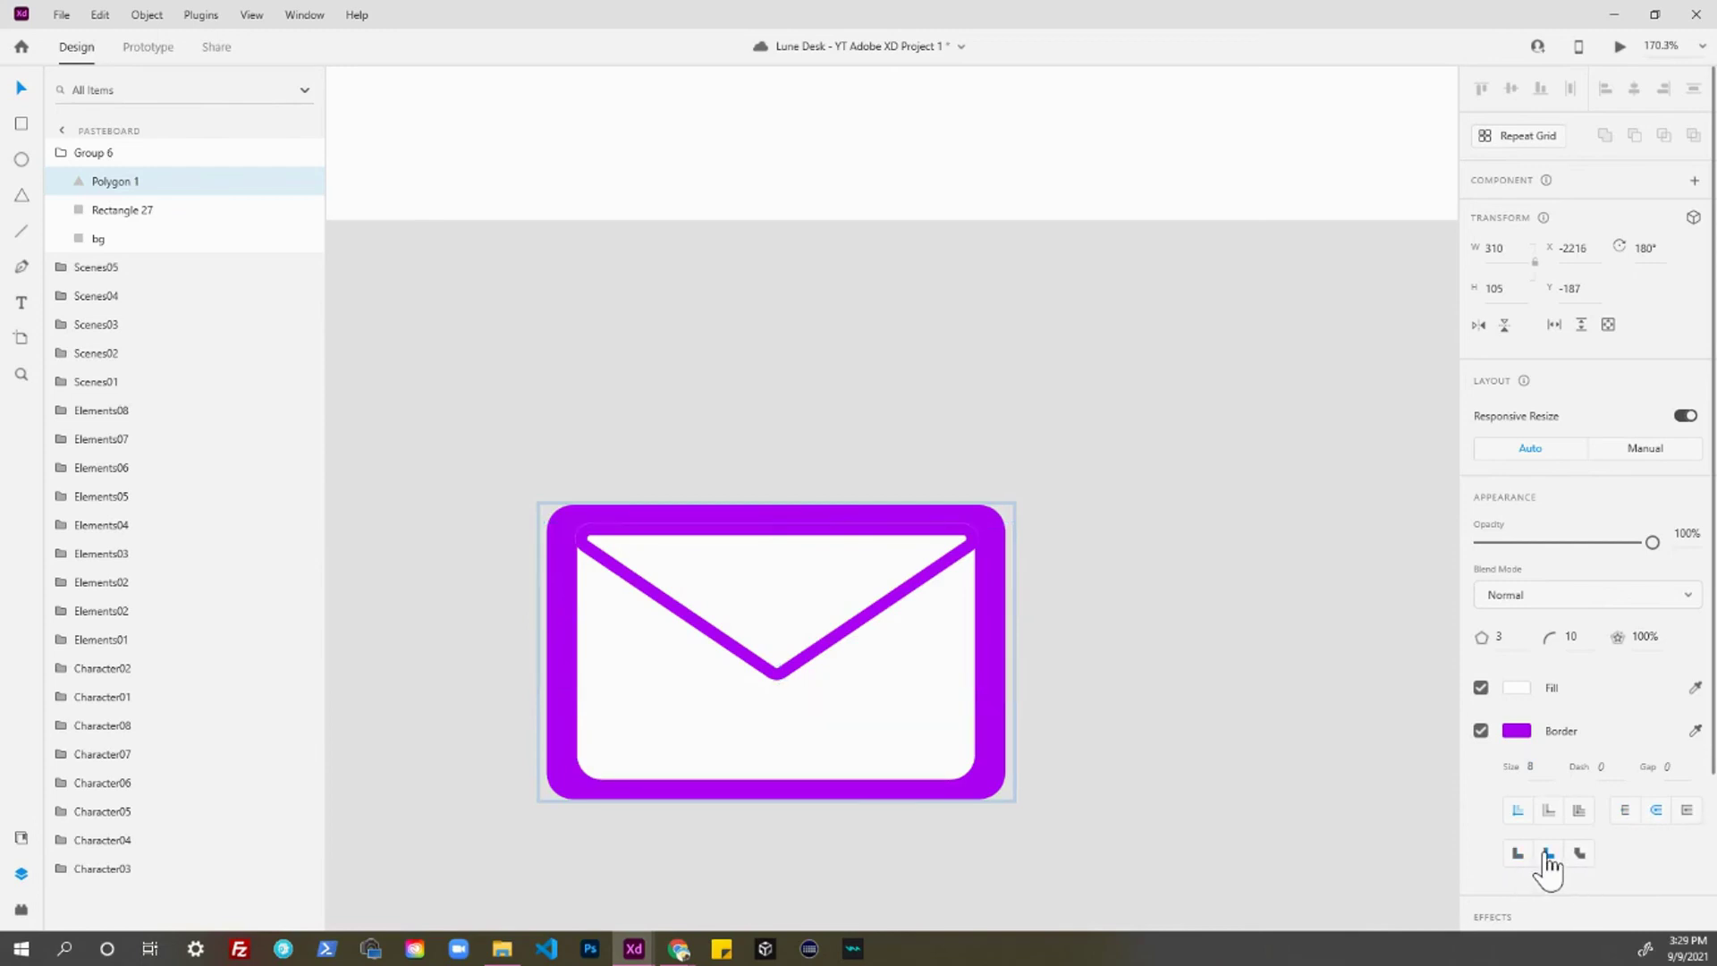
left_click(1580, 855)
left_click(1518, 855)
left_click(1549, 855)
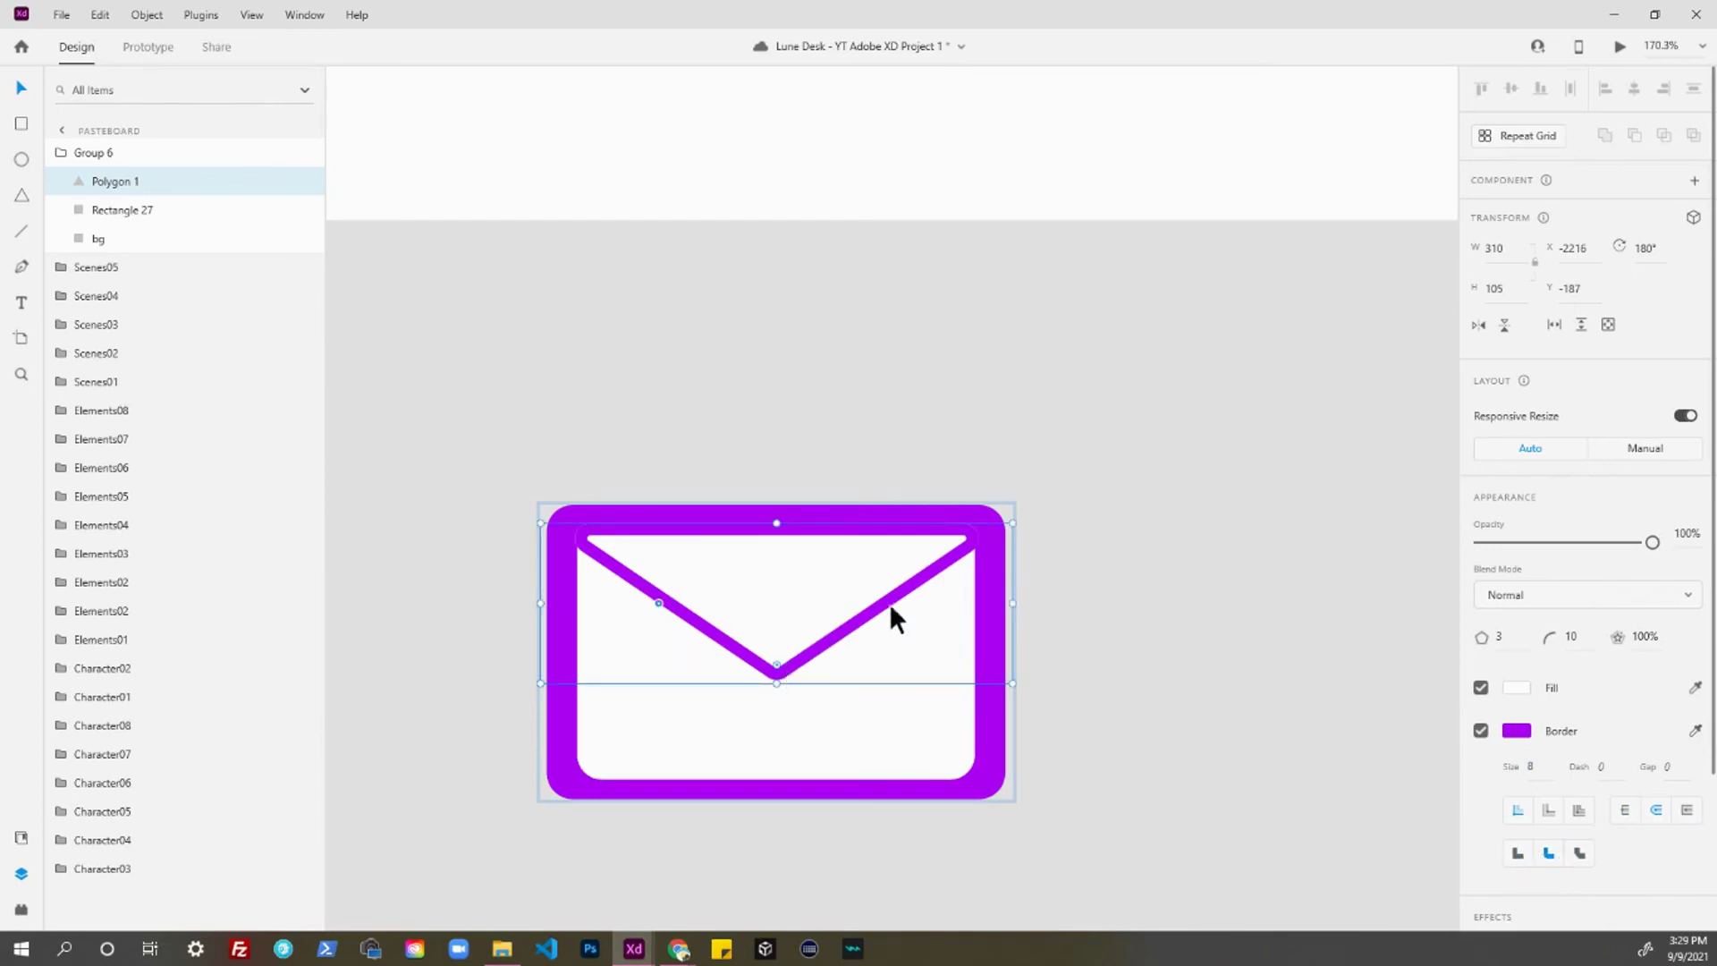
- Set the whole envelope group's border alignment to centre stroke, comparing it with inner and outer stroke at the flap's corners
left_click(822, 717)
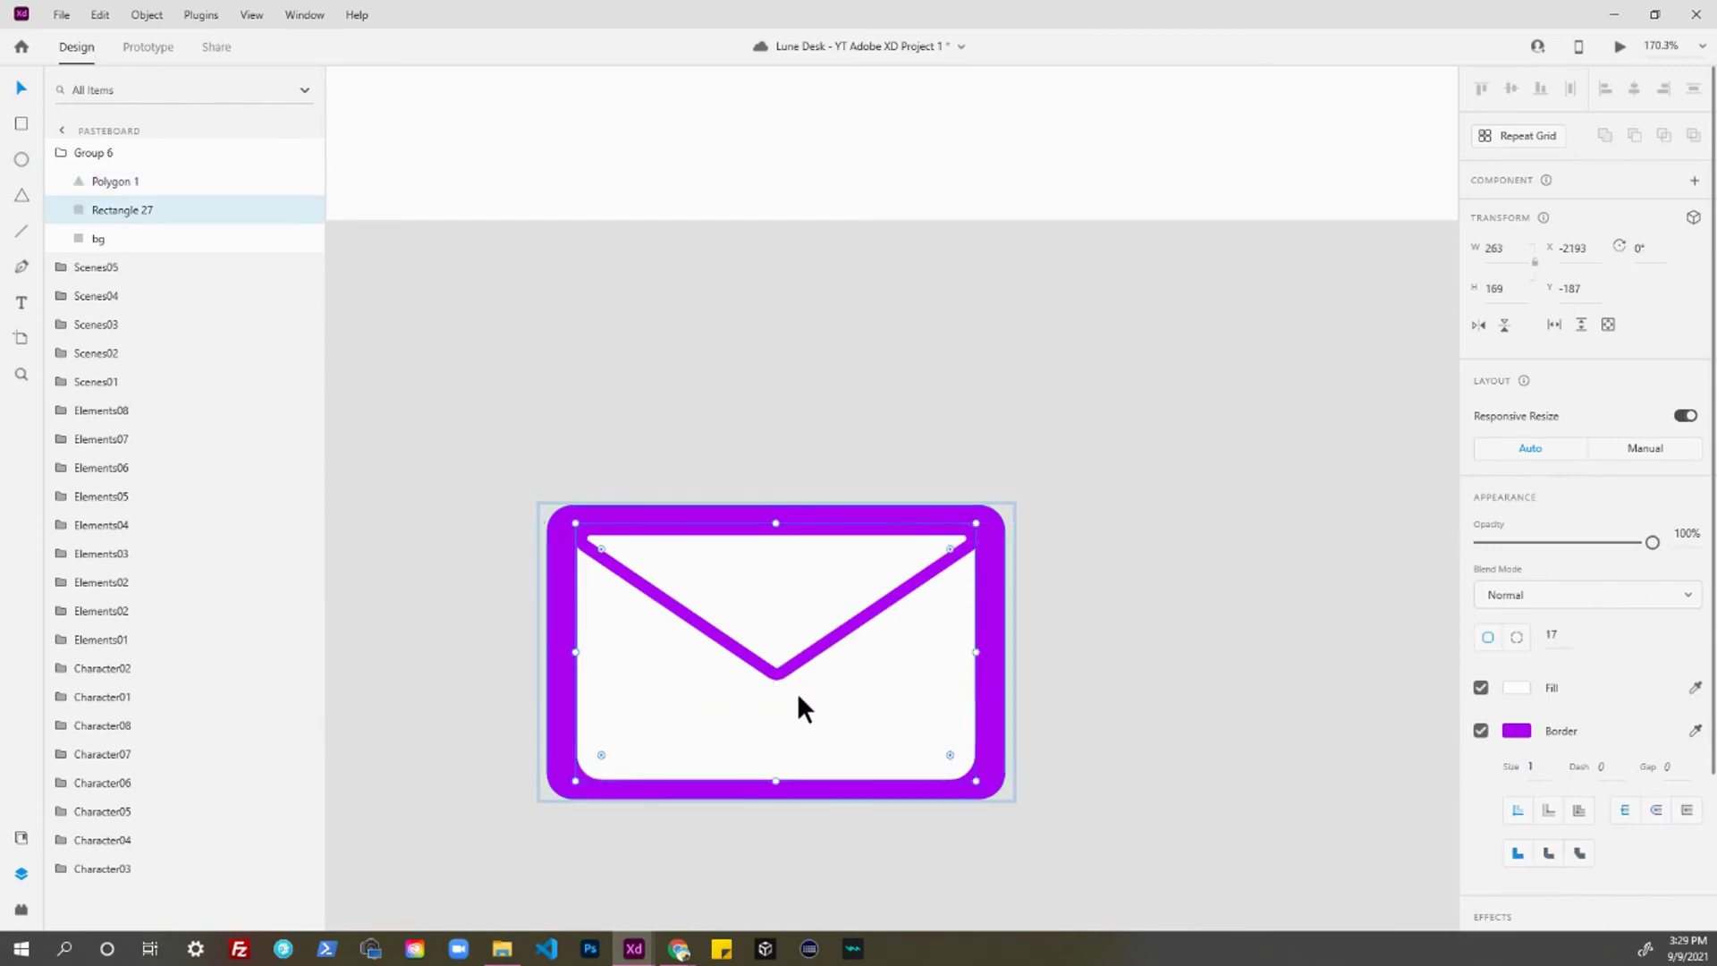
scroll(797, 706, "up", 2)
left_click(1246, 561)
left_click(897, 553)
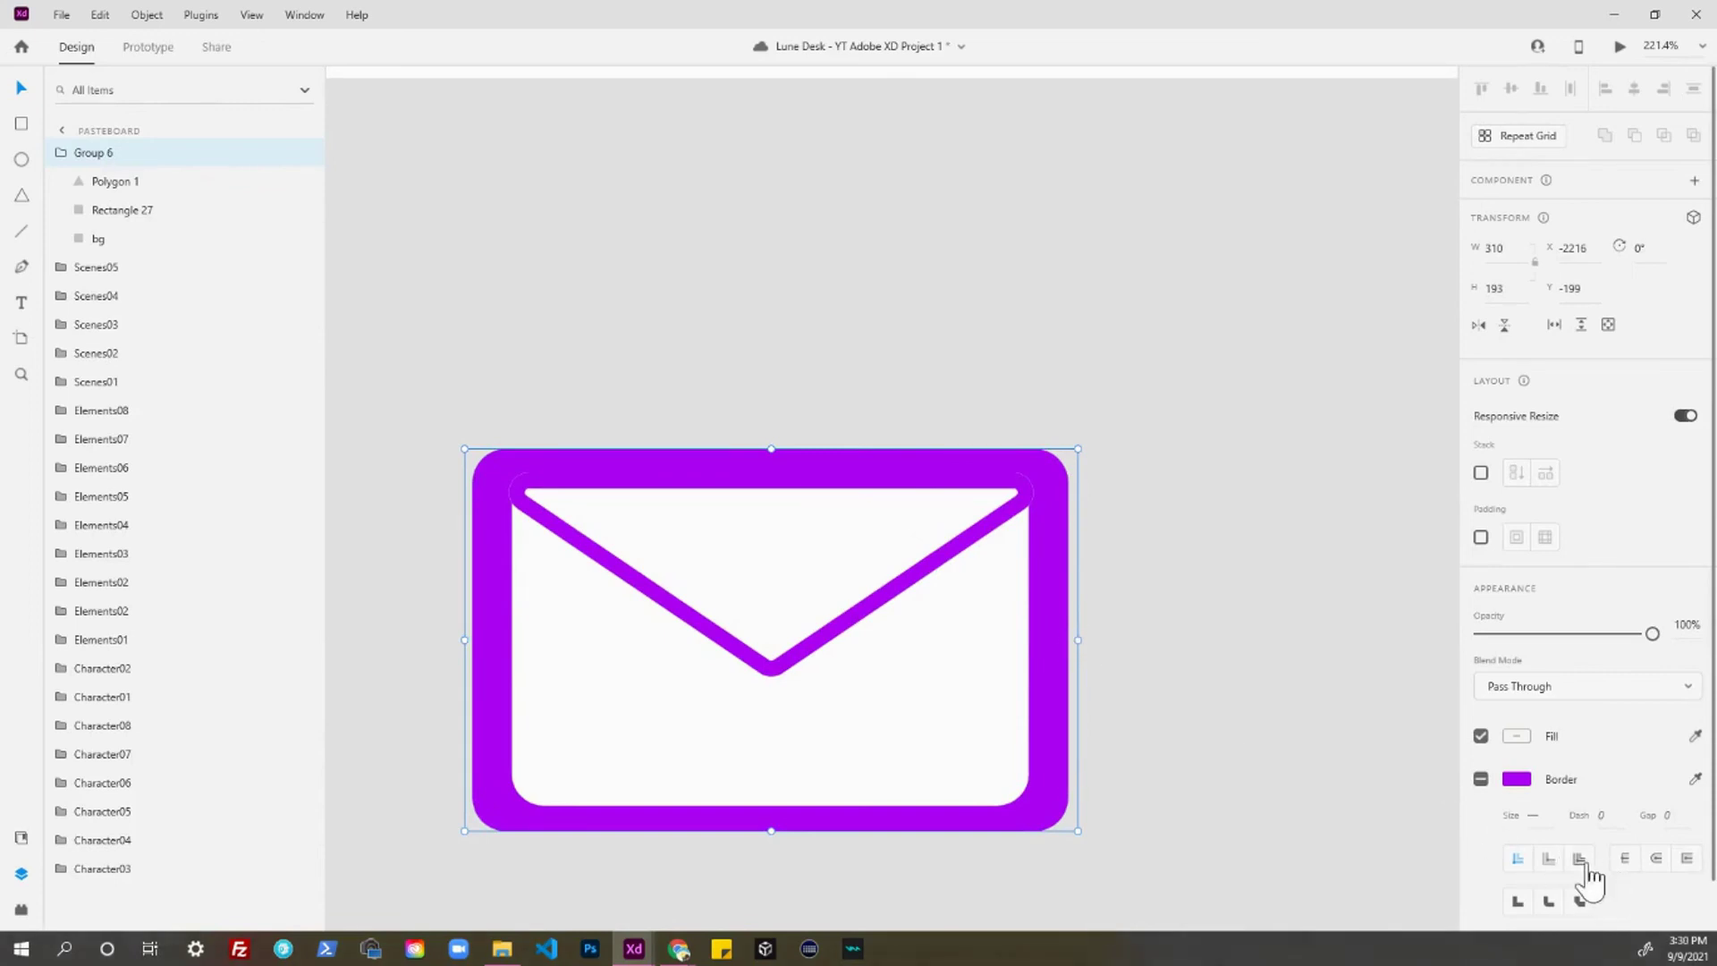
left_click(1547, 859)
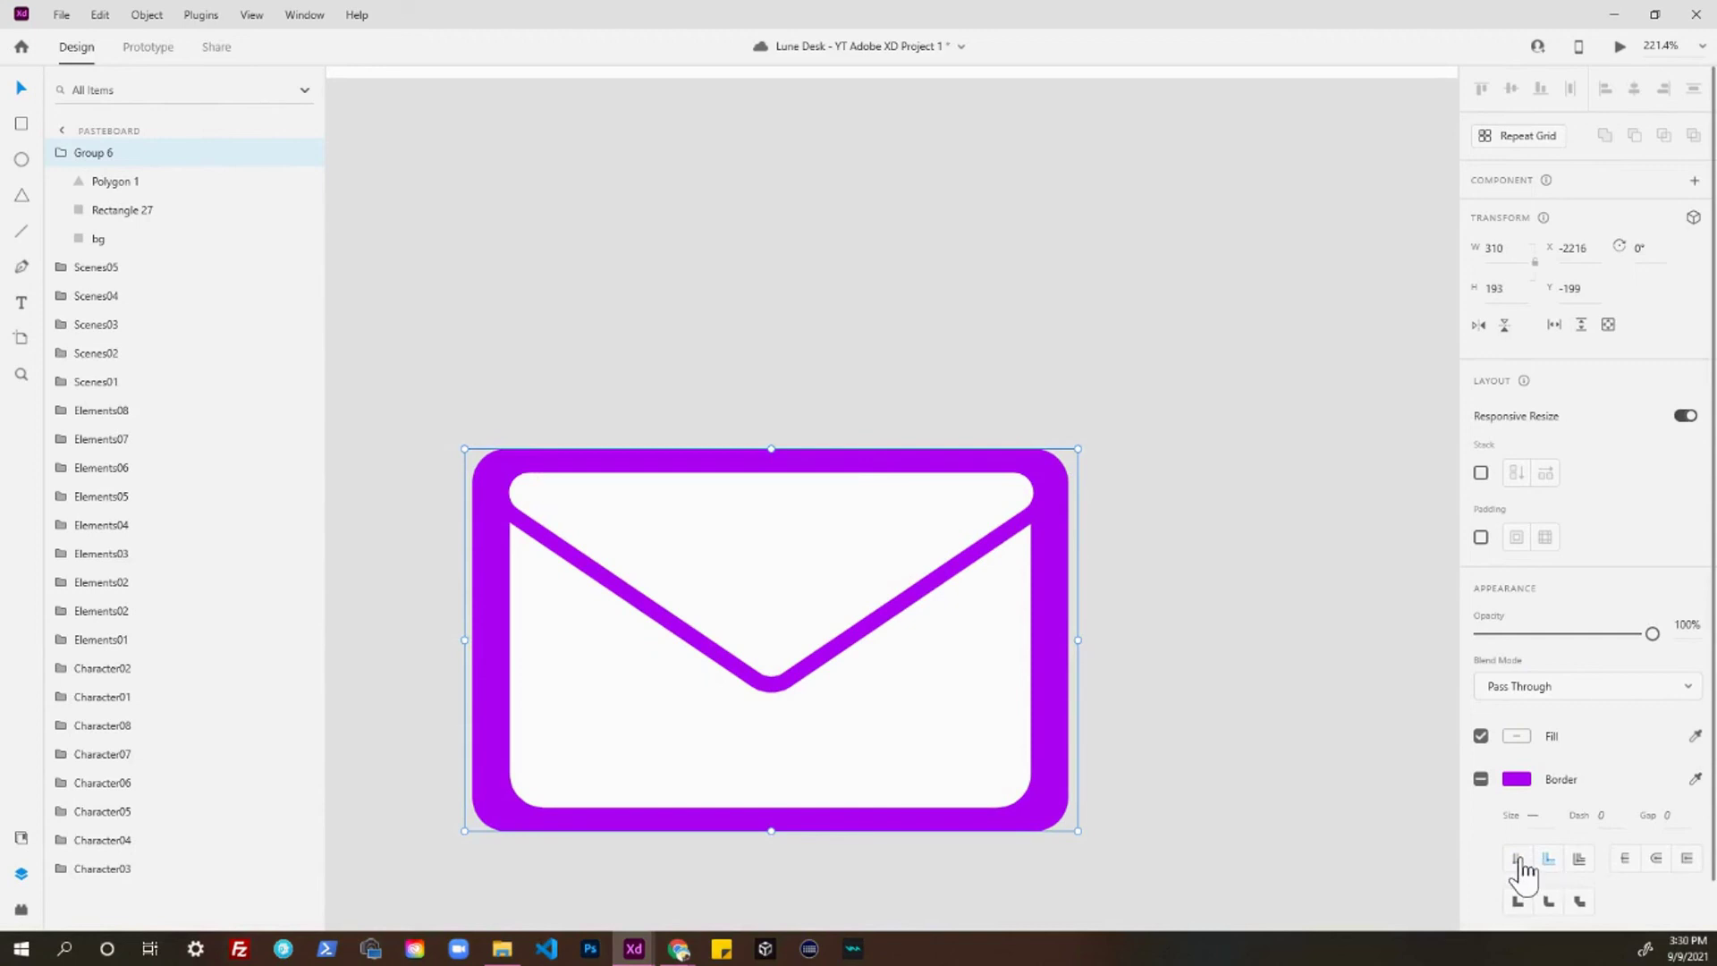
left_click(1518, 859)
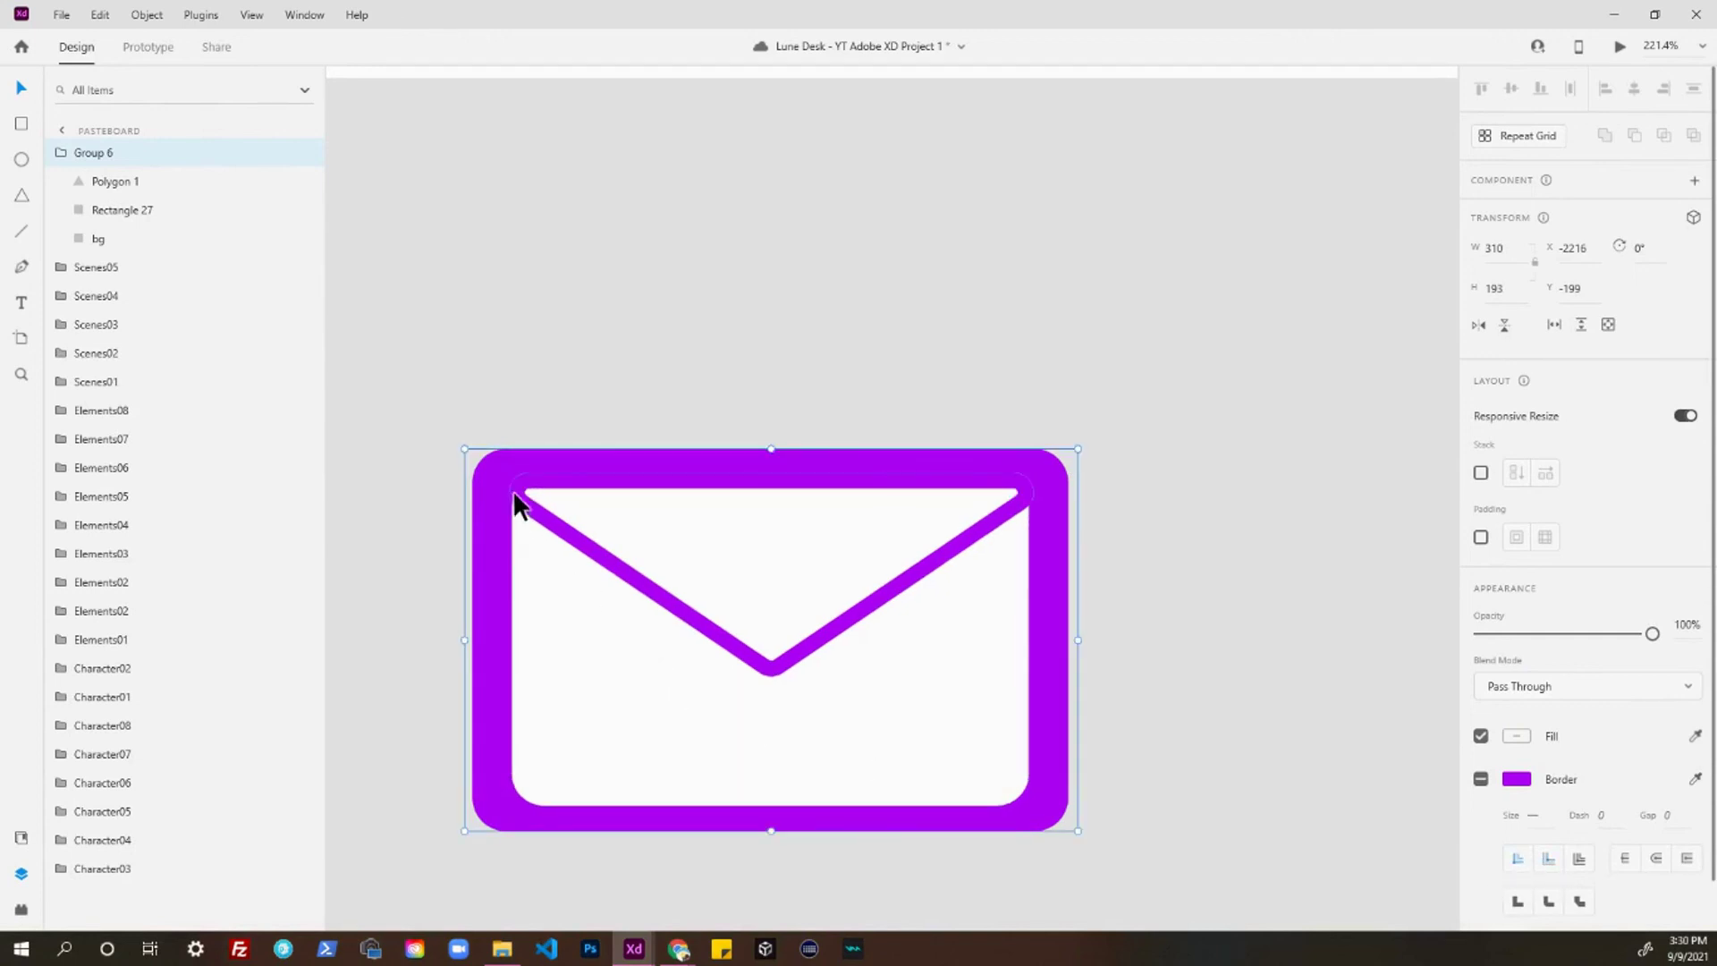
scroll(988, 552, "up", 5)
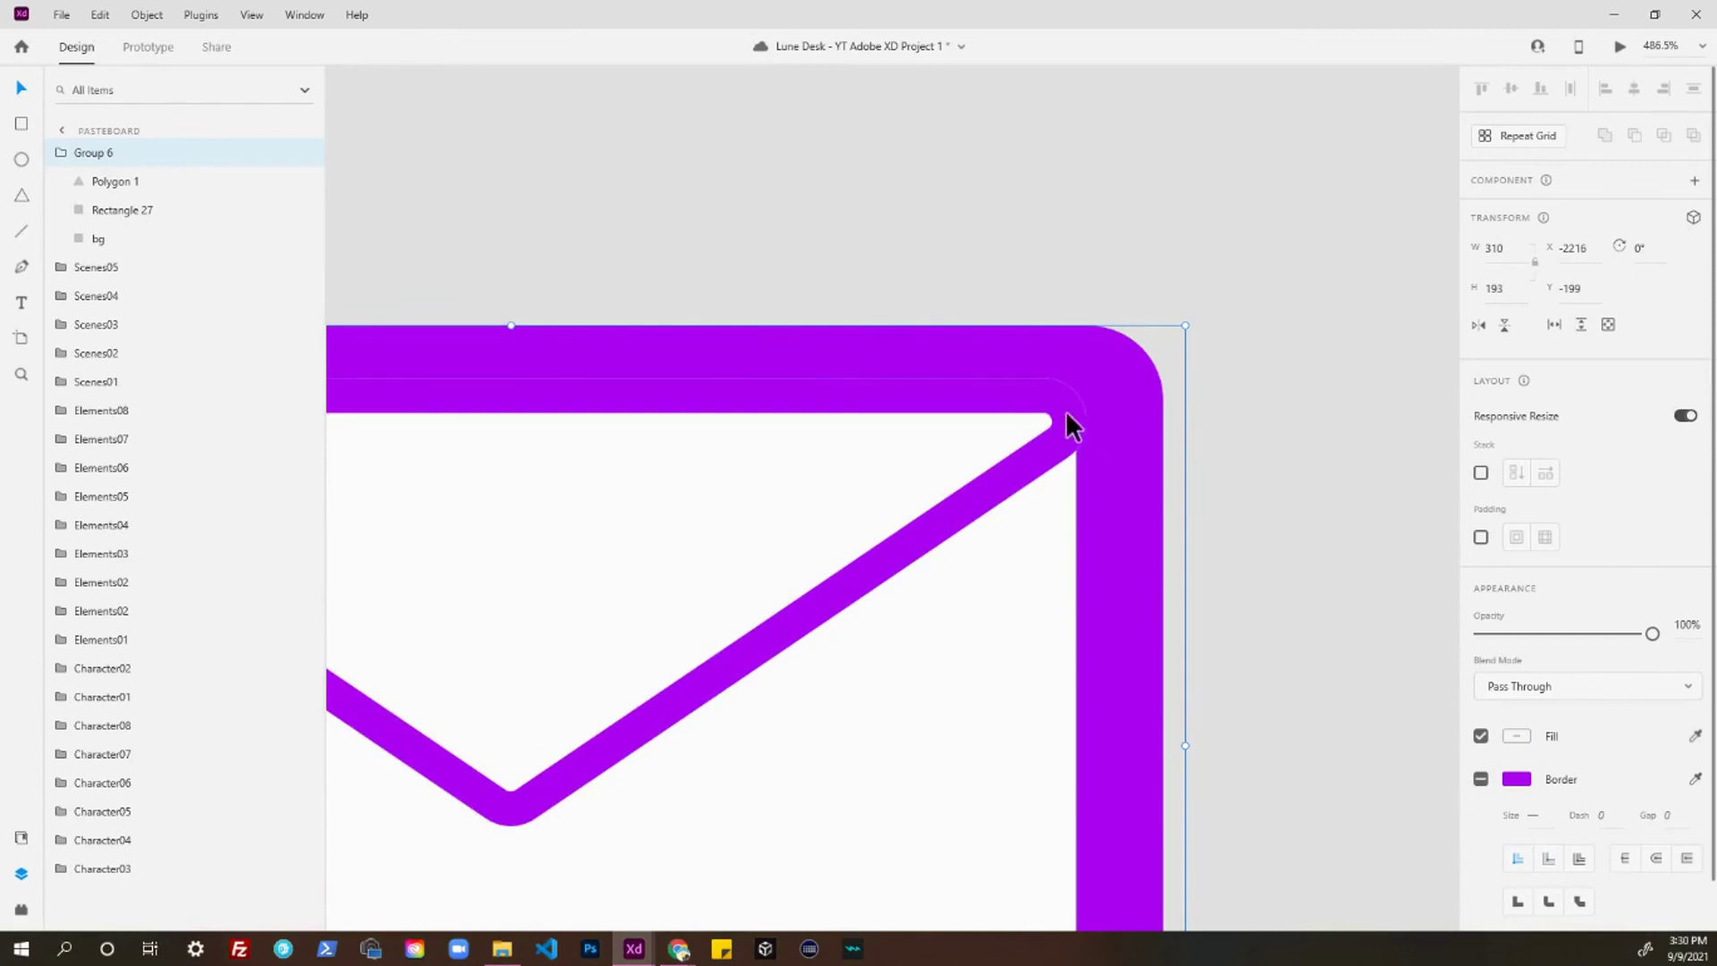
scroll(969, 550, "down", 3)
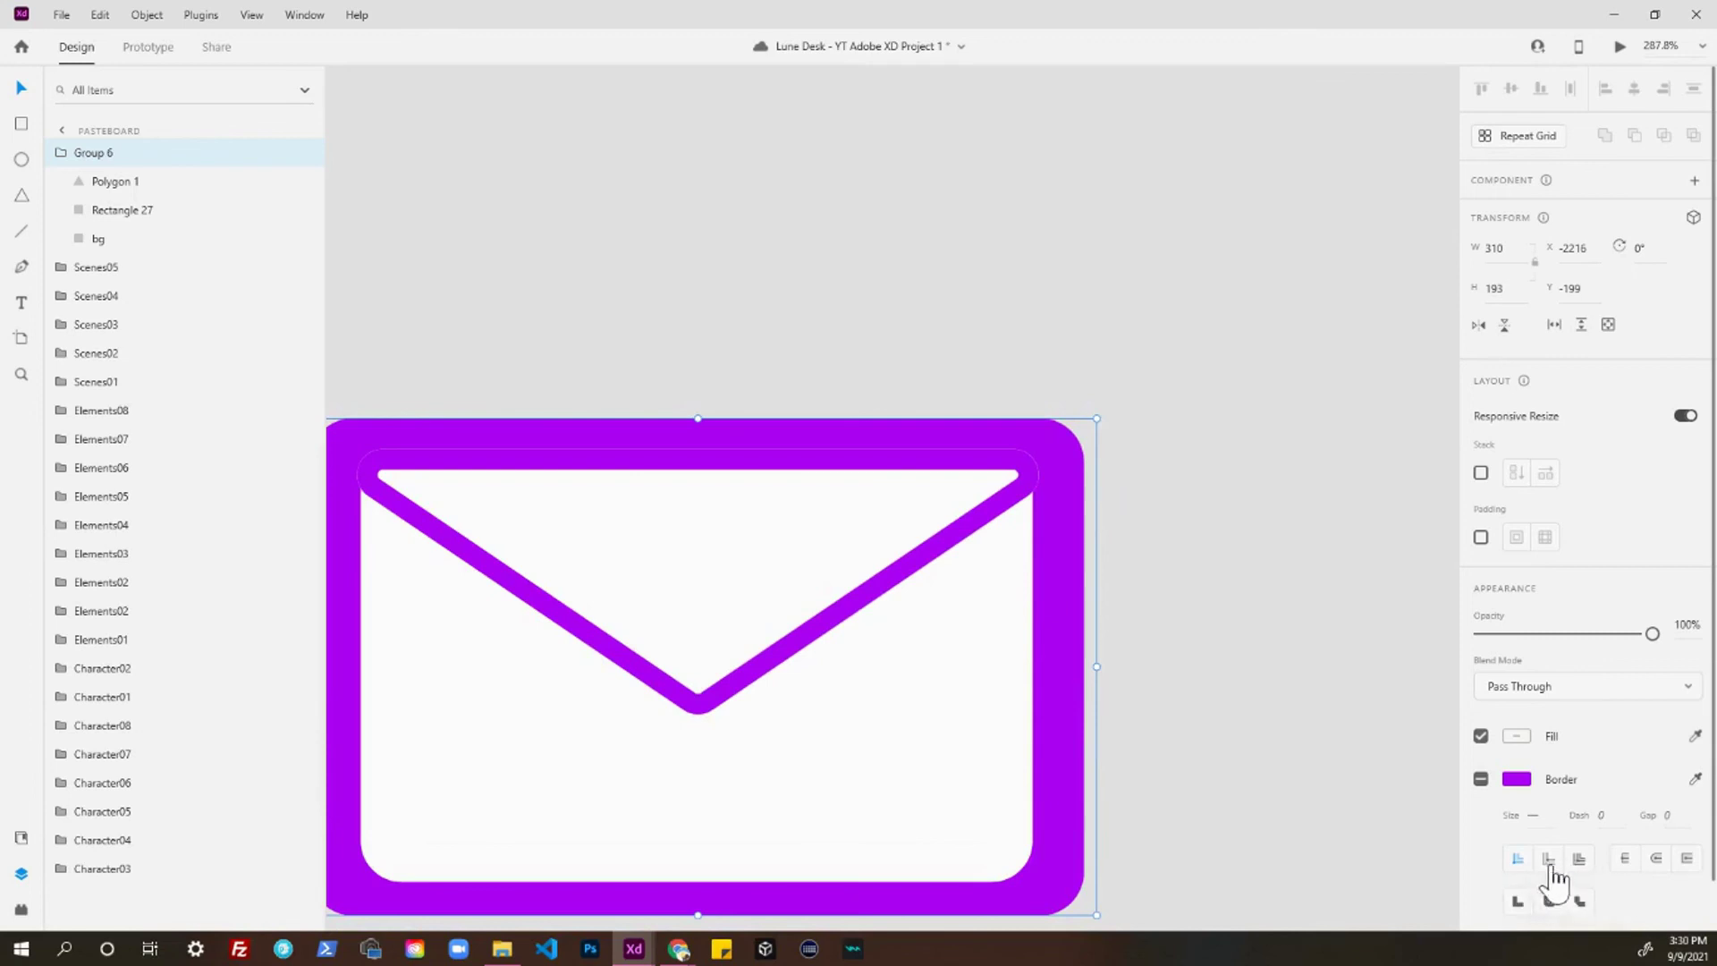
left_click(1549, 860)
left_click(1581, 859)
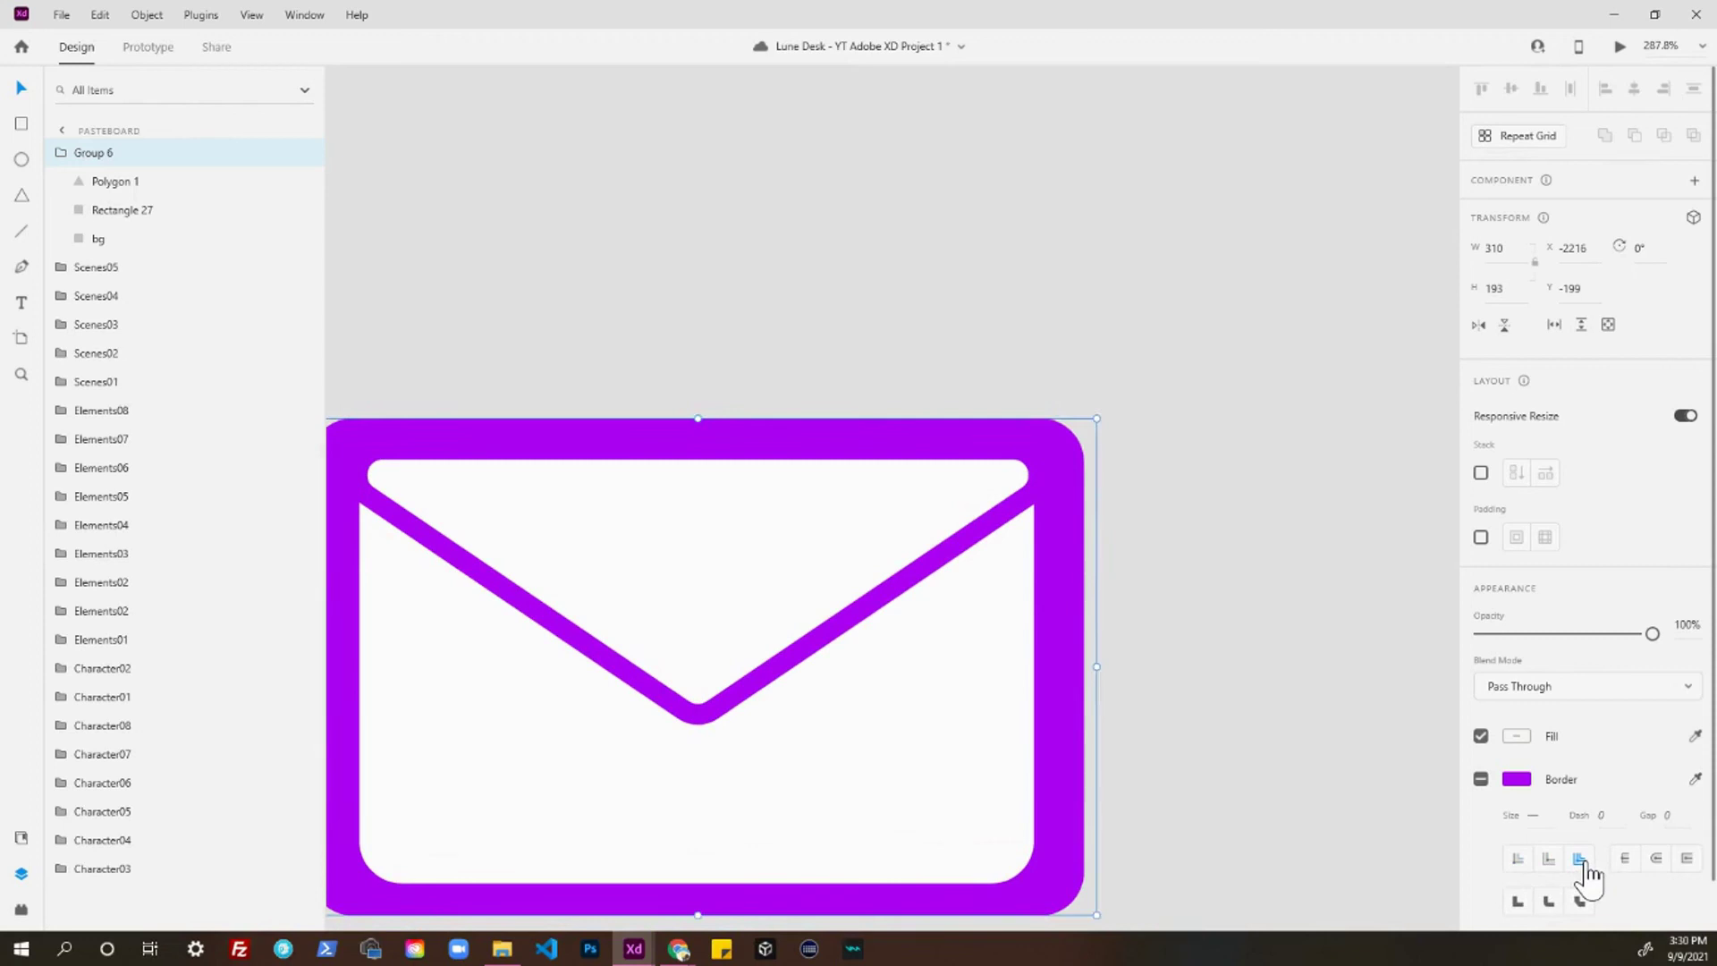
left_click(1178, 630)
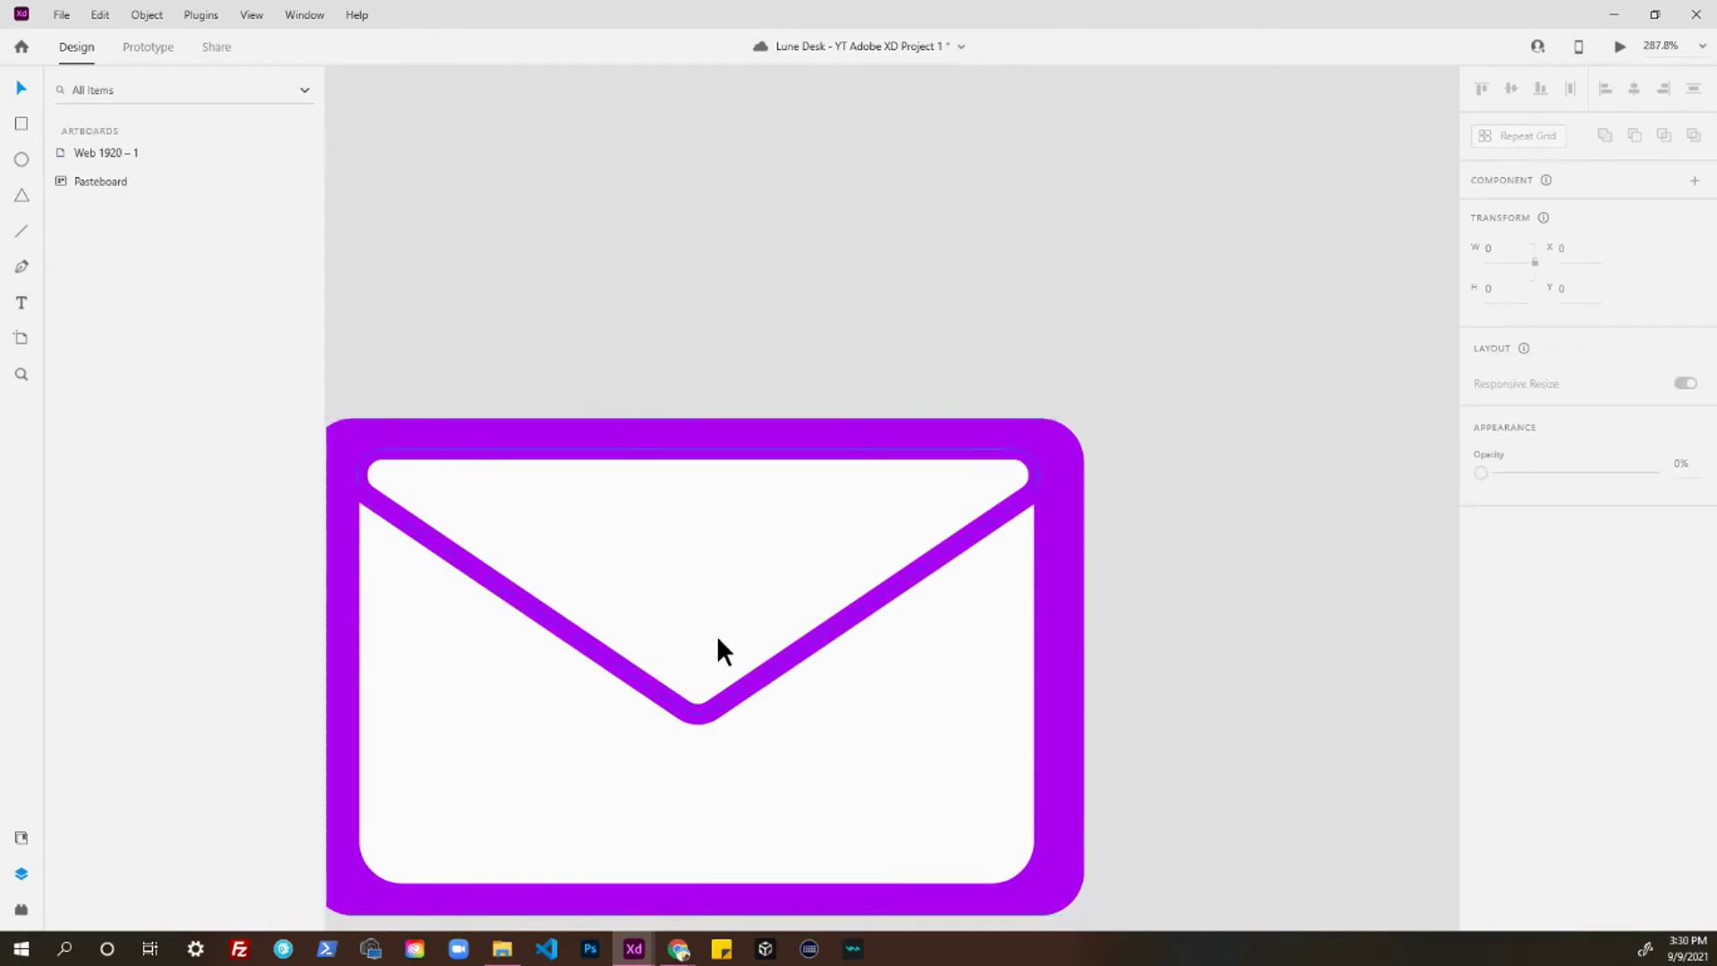
scroll(637, 708, "down", 3)
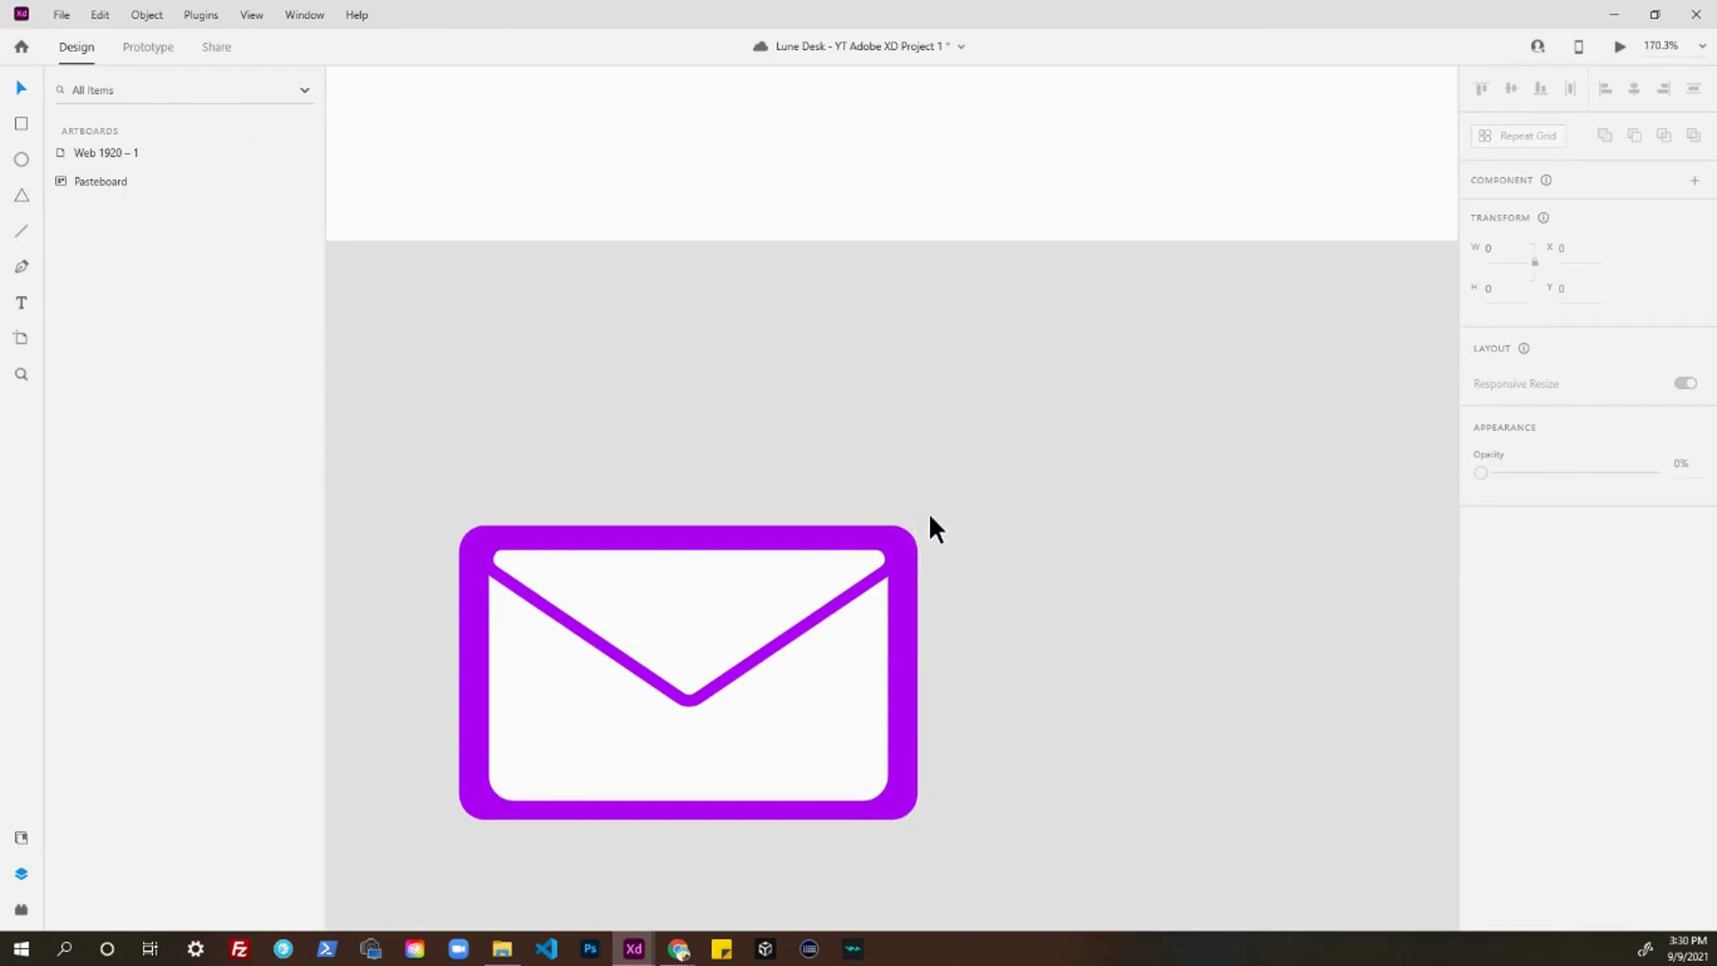
- Draw a circle about 94 in diameter above and to the right of the envelope, discarding a first attempt
scroll(881, 524, "down", 2)
key("e")
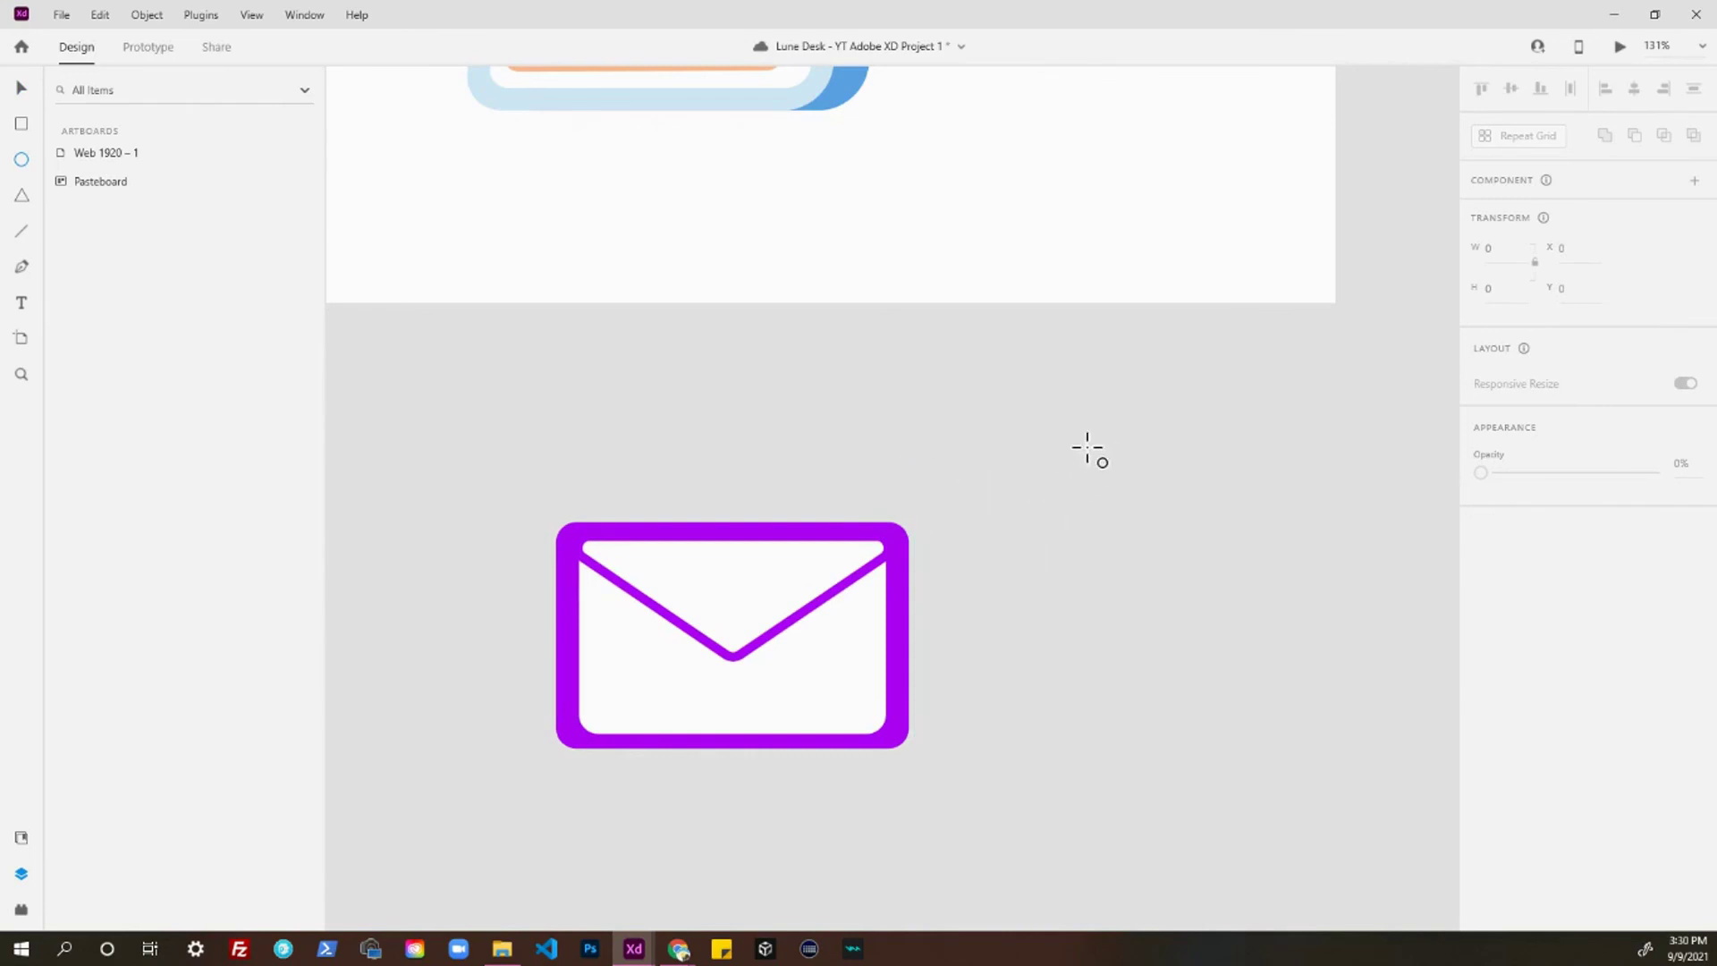
mouse_move(973, 426)
left_mouse_down()
mouse_move(1092, 545)
mouse_move(1113, 540)
mouse_move(1096, 542)
mouse_move(1102, 527)
mouse_move(1094, 549)
left_mouse_up()
key("Delete")
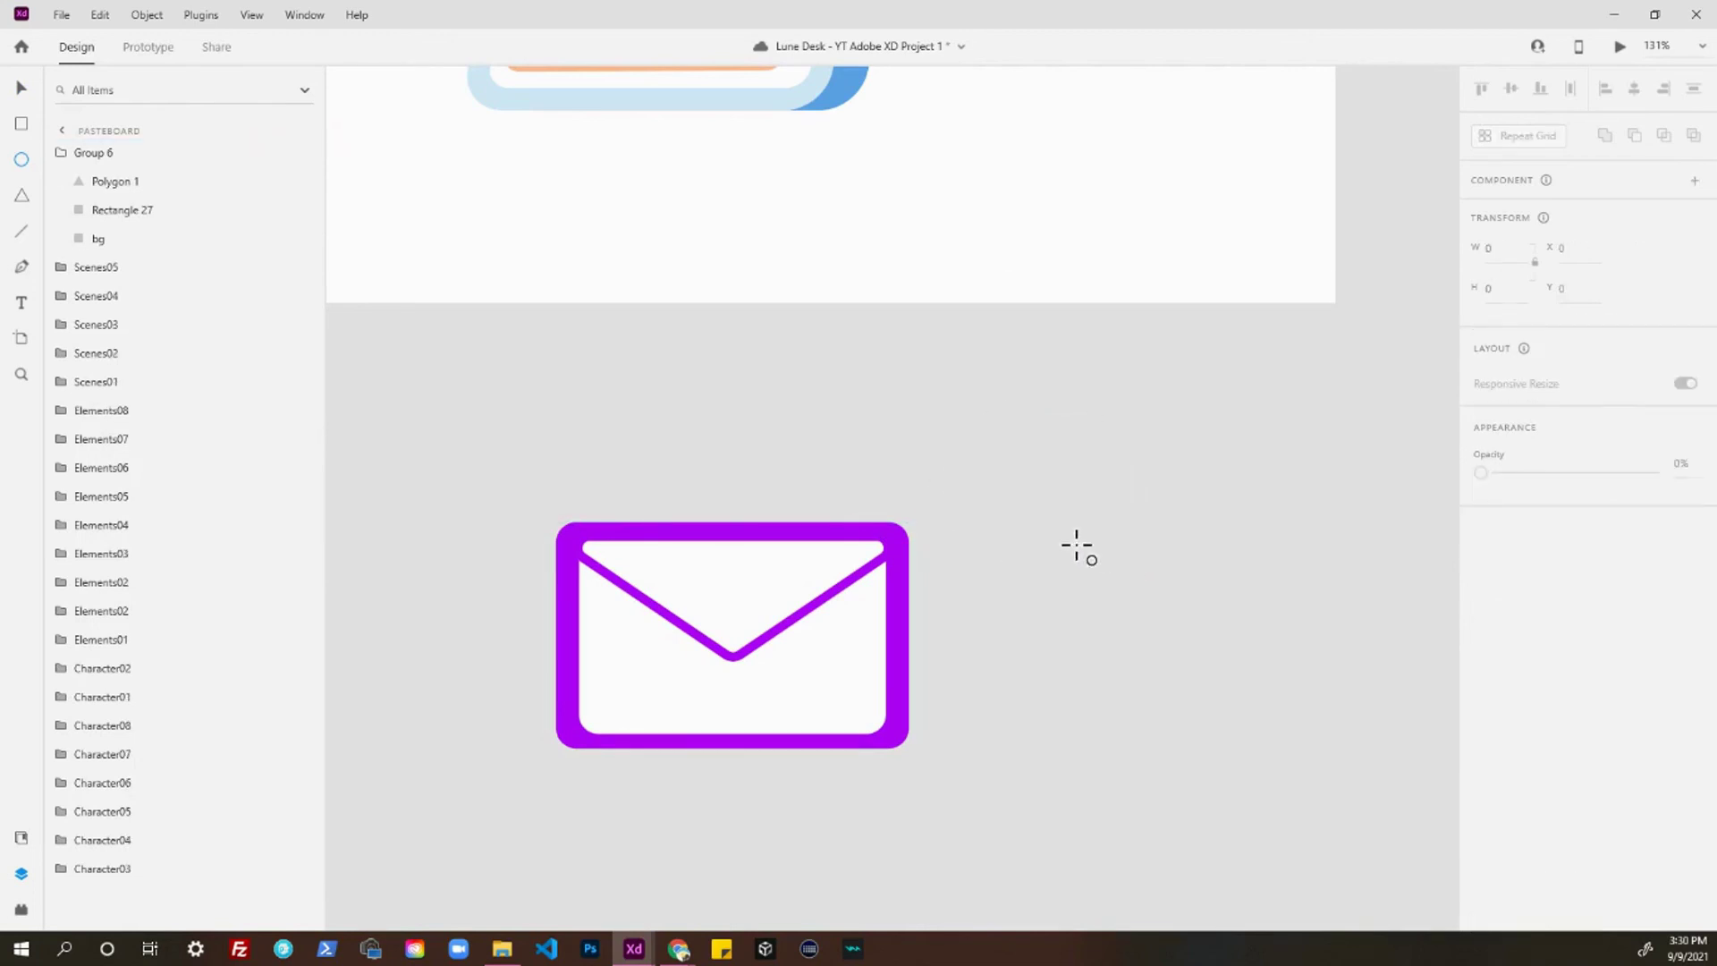
left_click_drag(1051, 489, 1107, 545)
left_click(1140, 539)
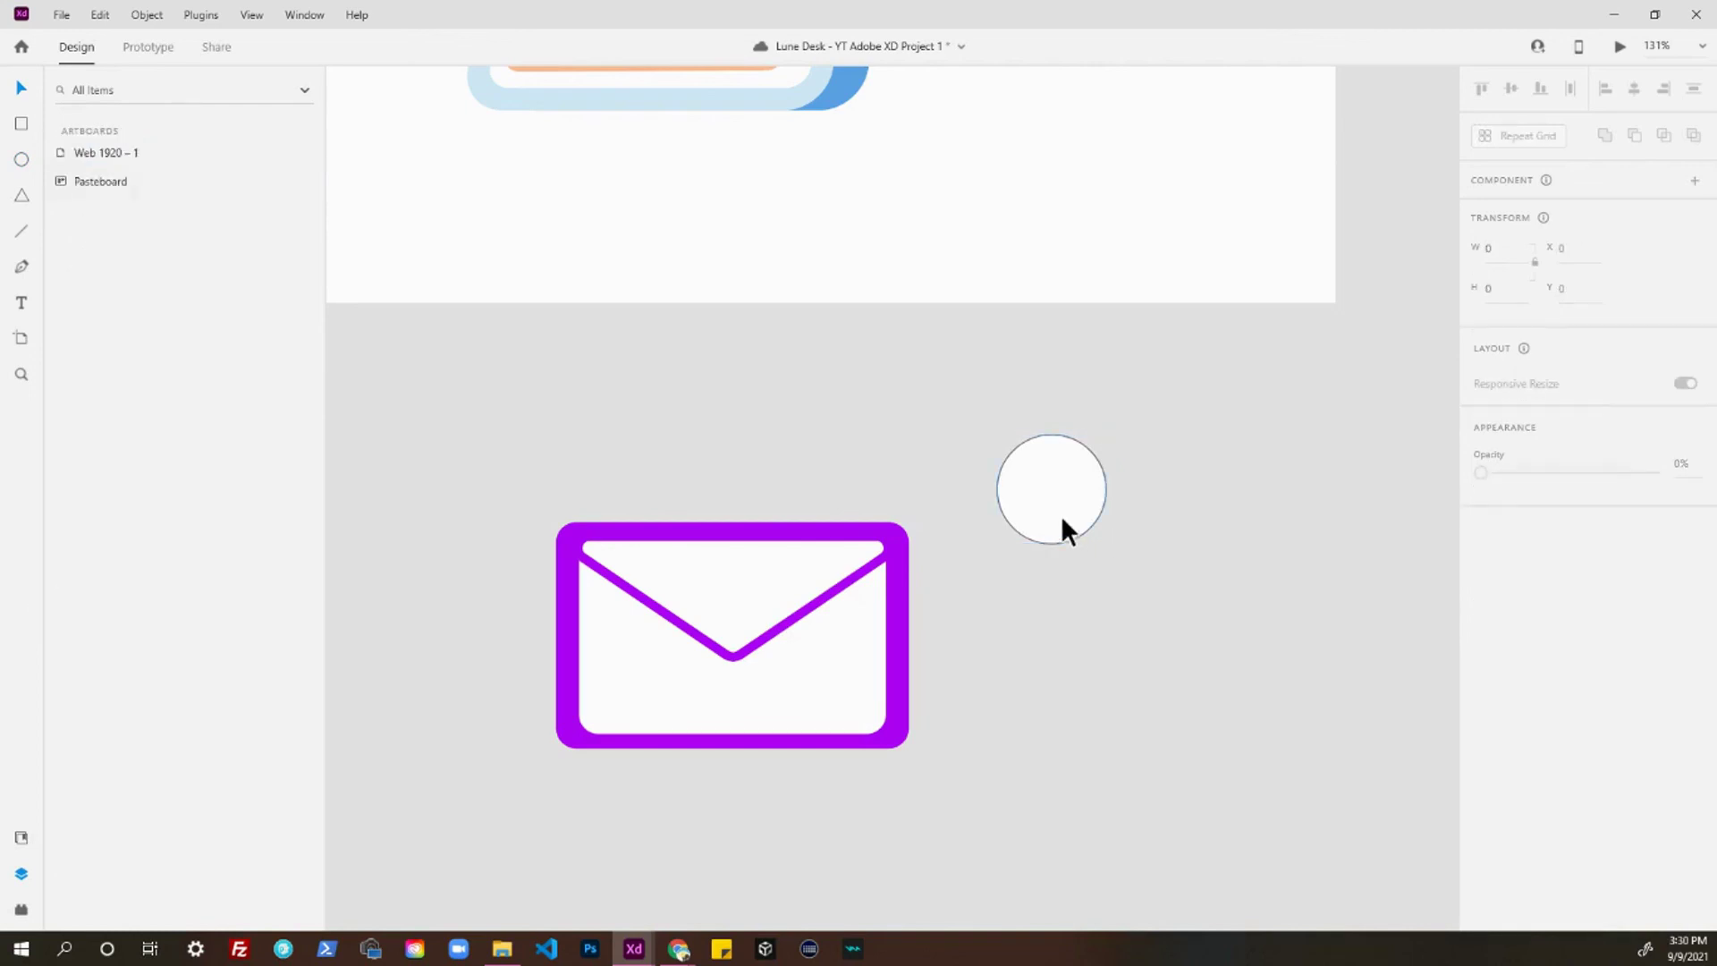
- Duplicate the circle and shrink the copy to about 72 in diameter, concentric with the original
left_click(1054, 513)
scroll(1084, 503, "up", 3)
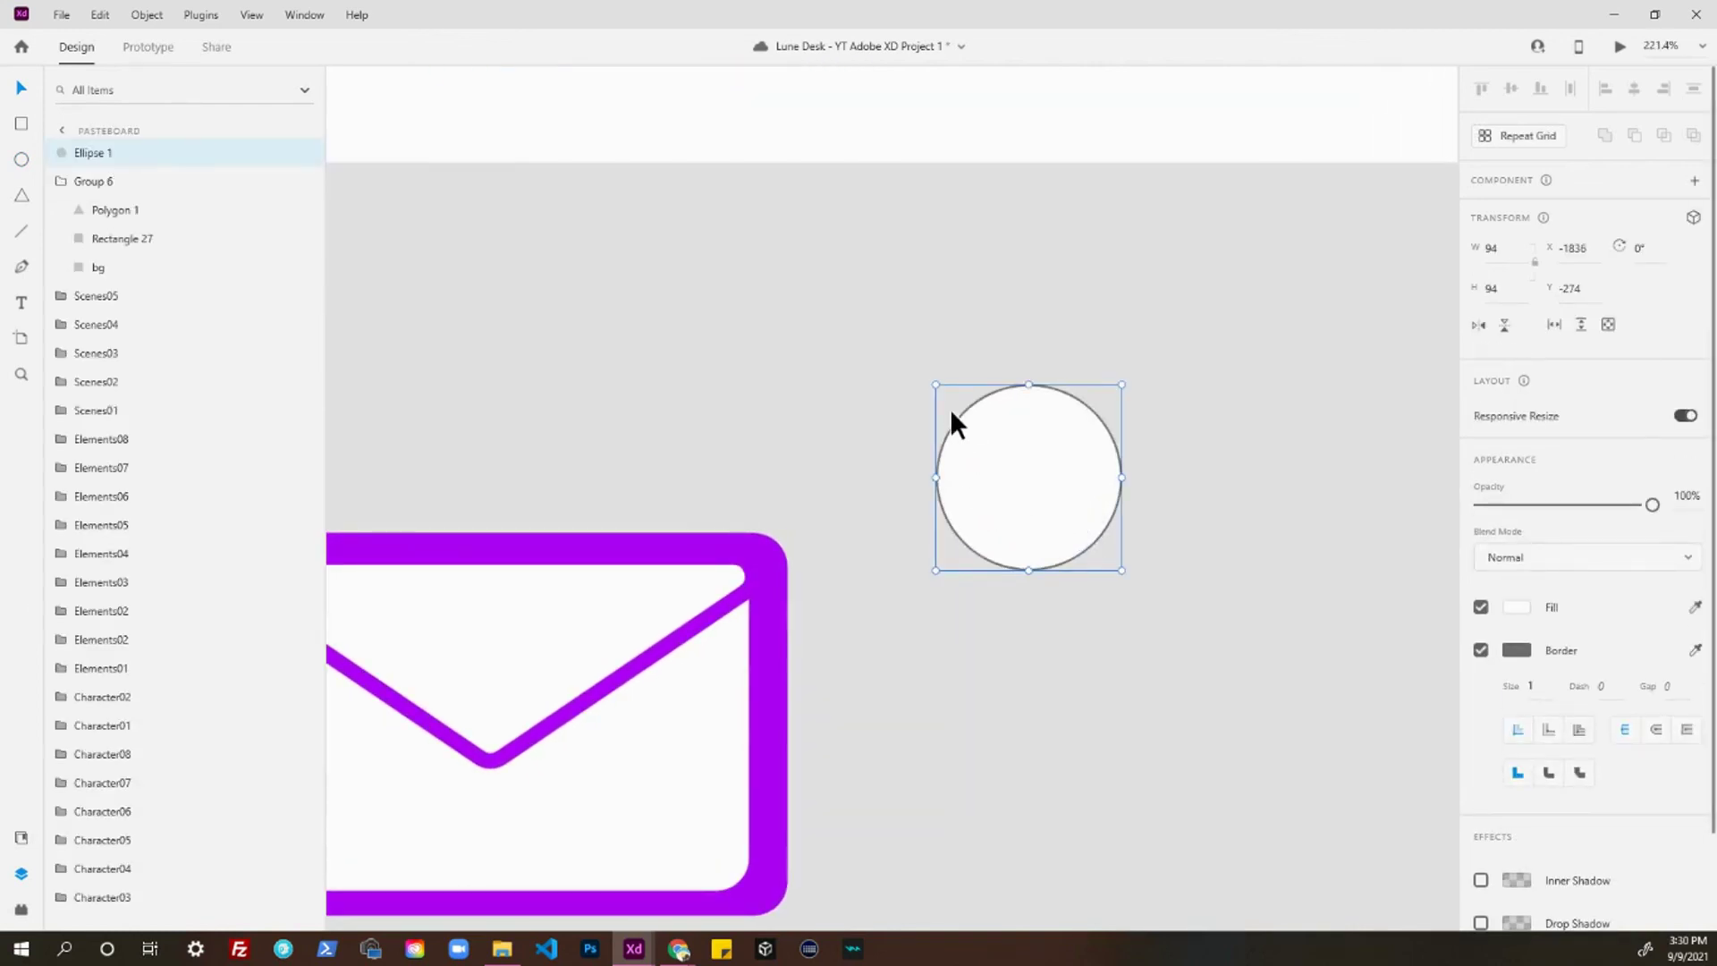
key("ctrl+d")
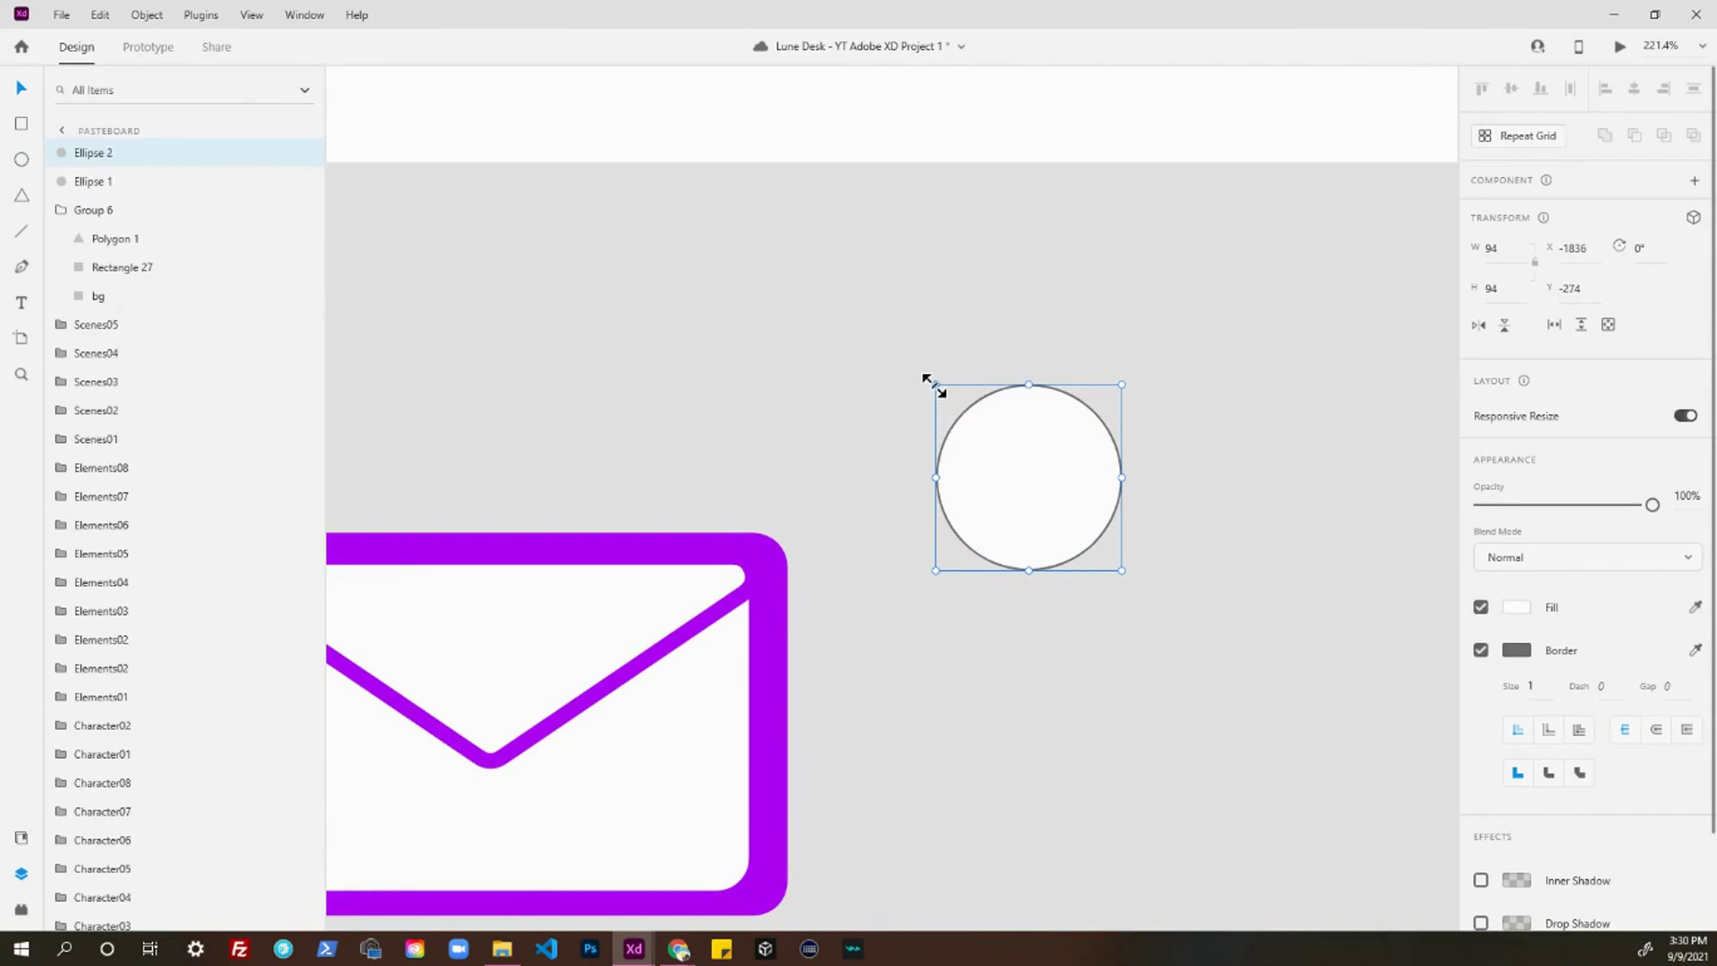
left_click_drag(935, 387, 952, 408)
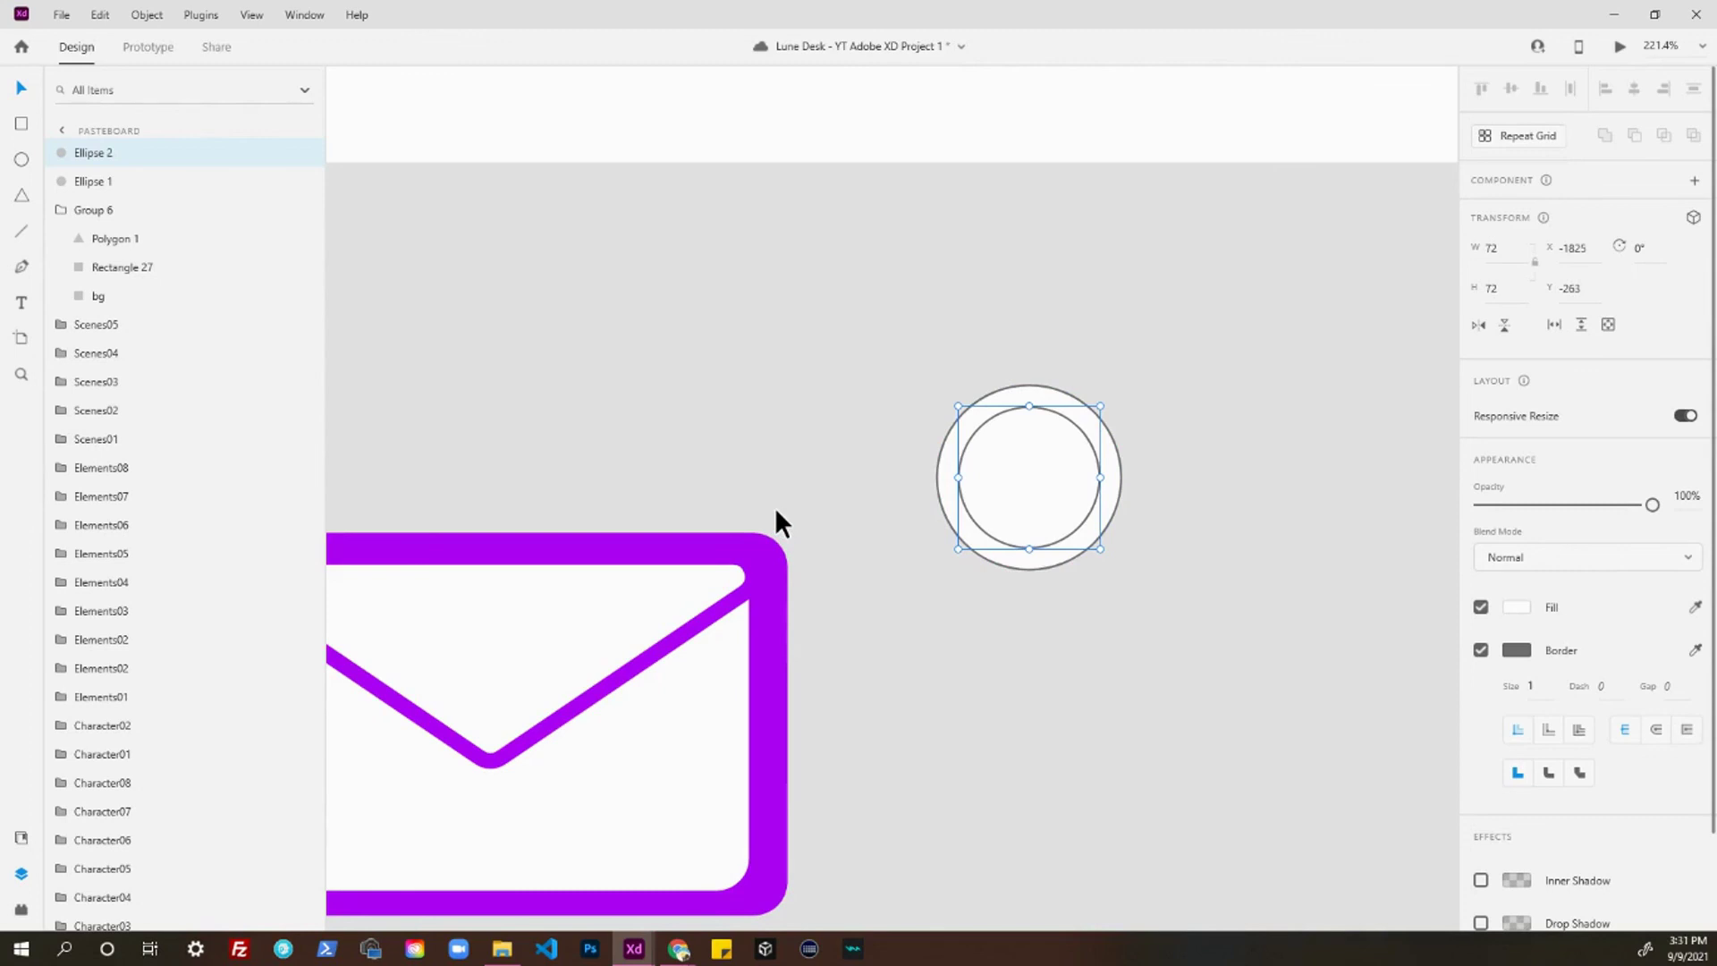
- Set the borders of both concentric circles to the peach colour from the document assets
key("ctrl+shift+y")
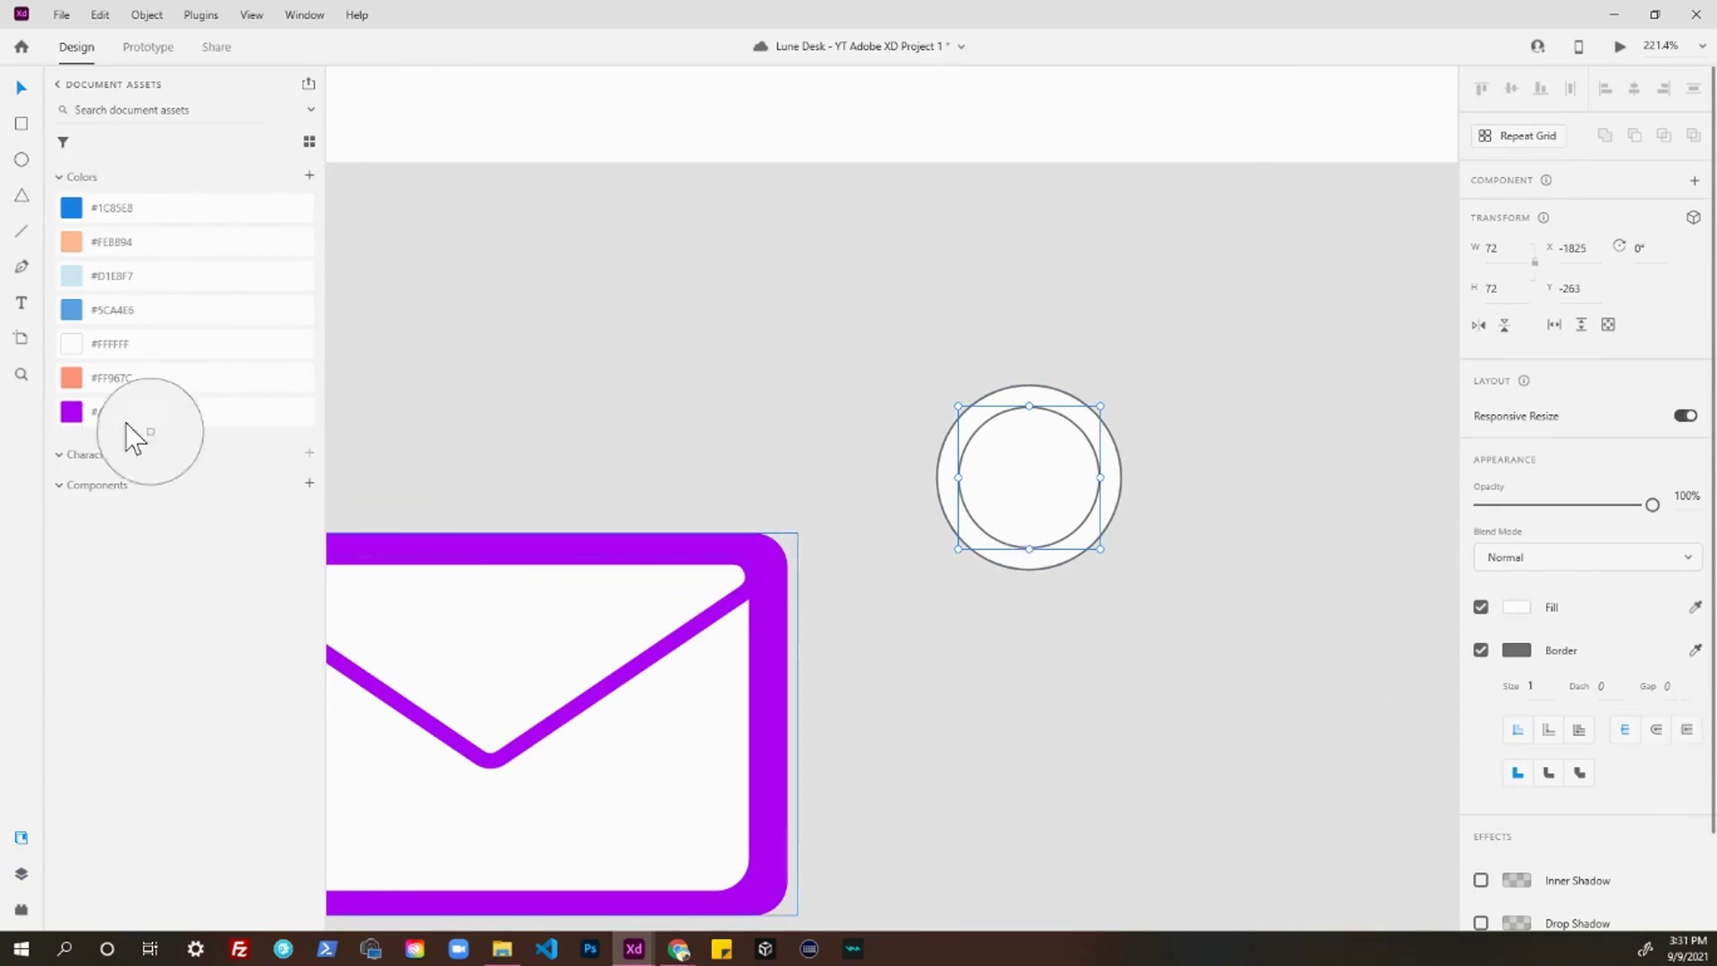
left_click(79, 383)
left_click(73, 244)
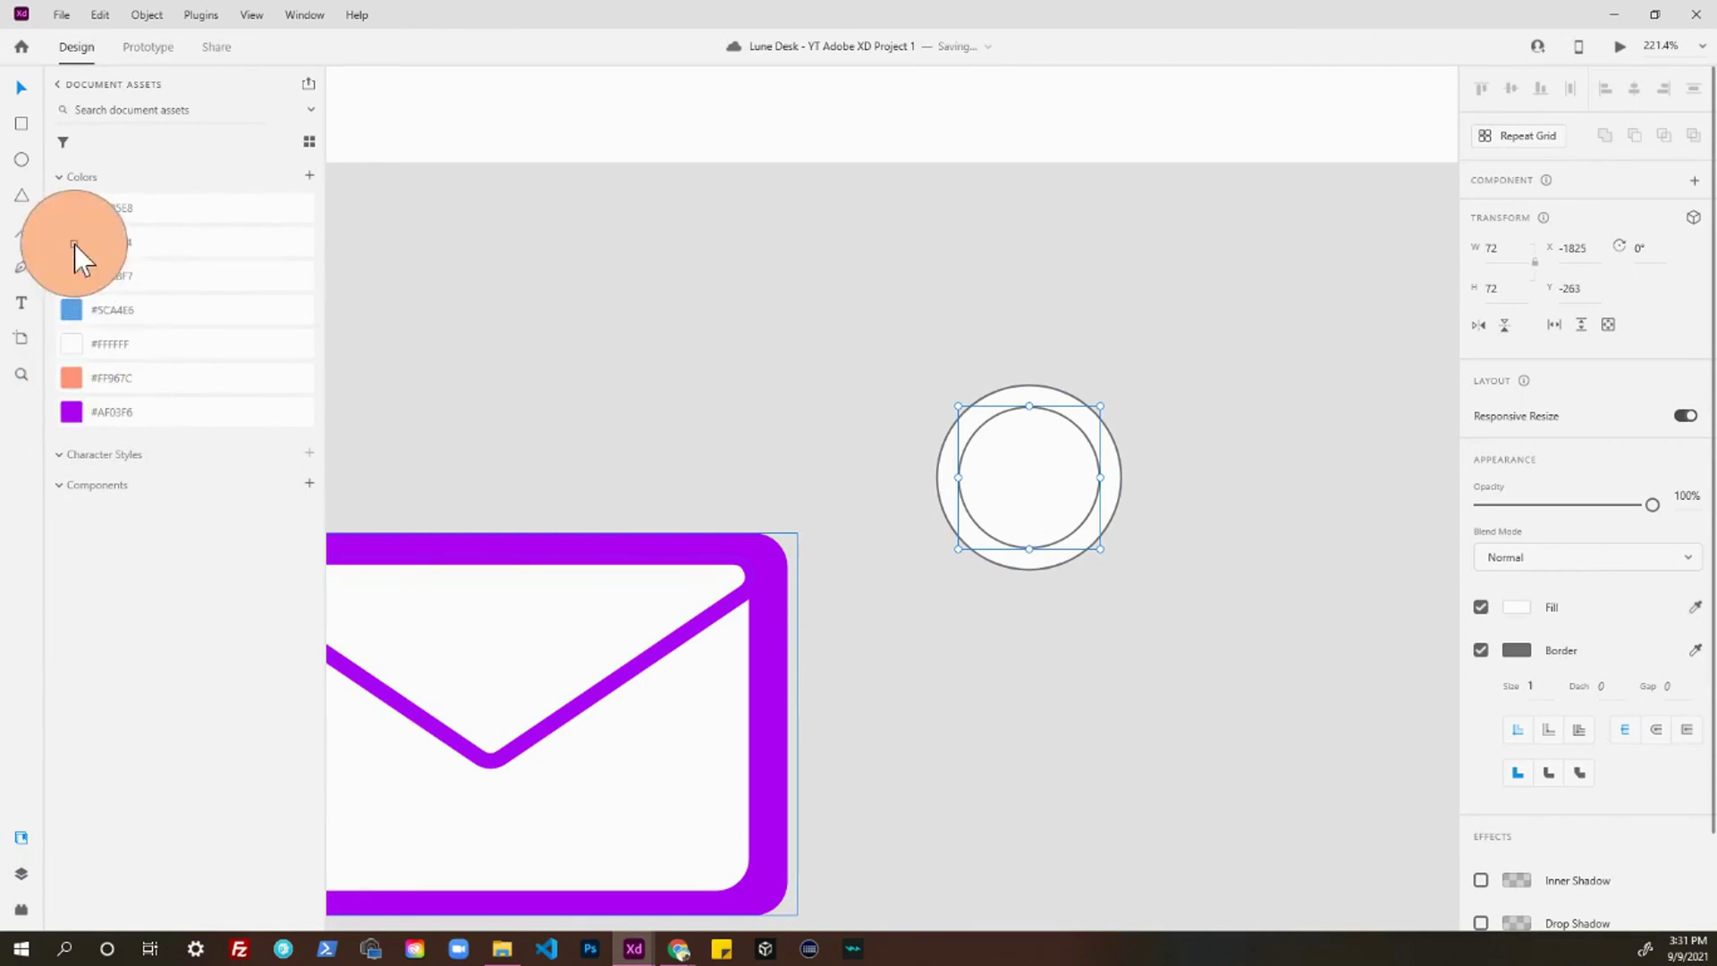
left_click(953, 517)
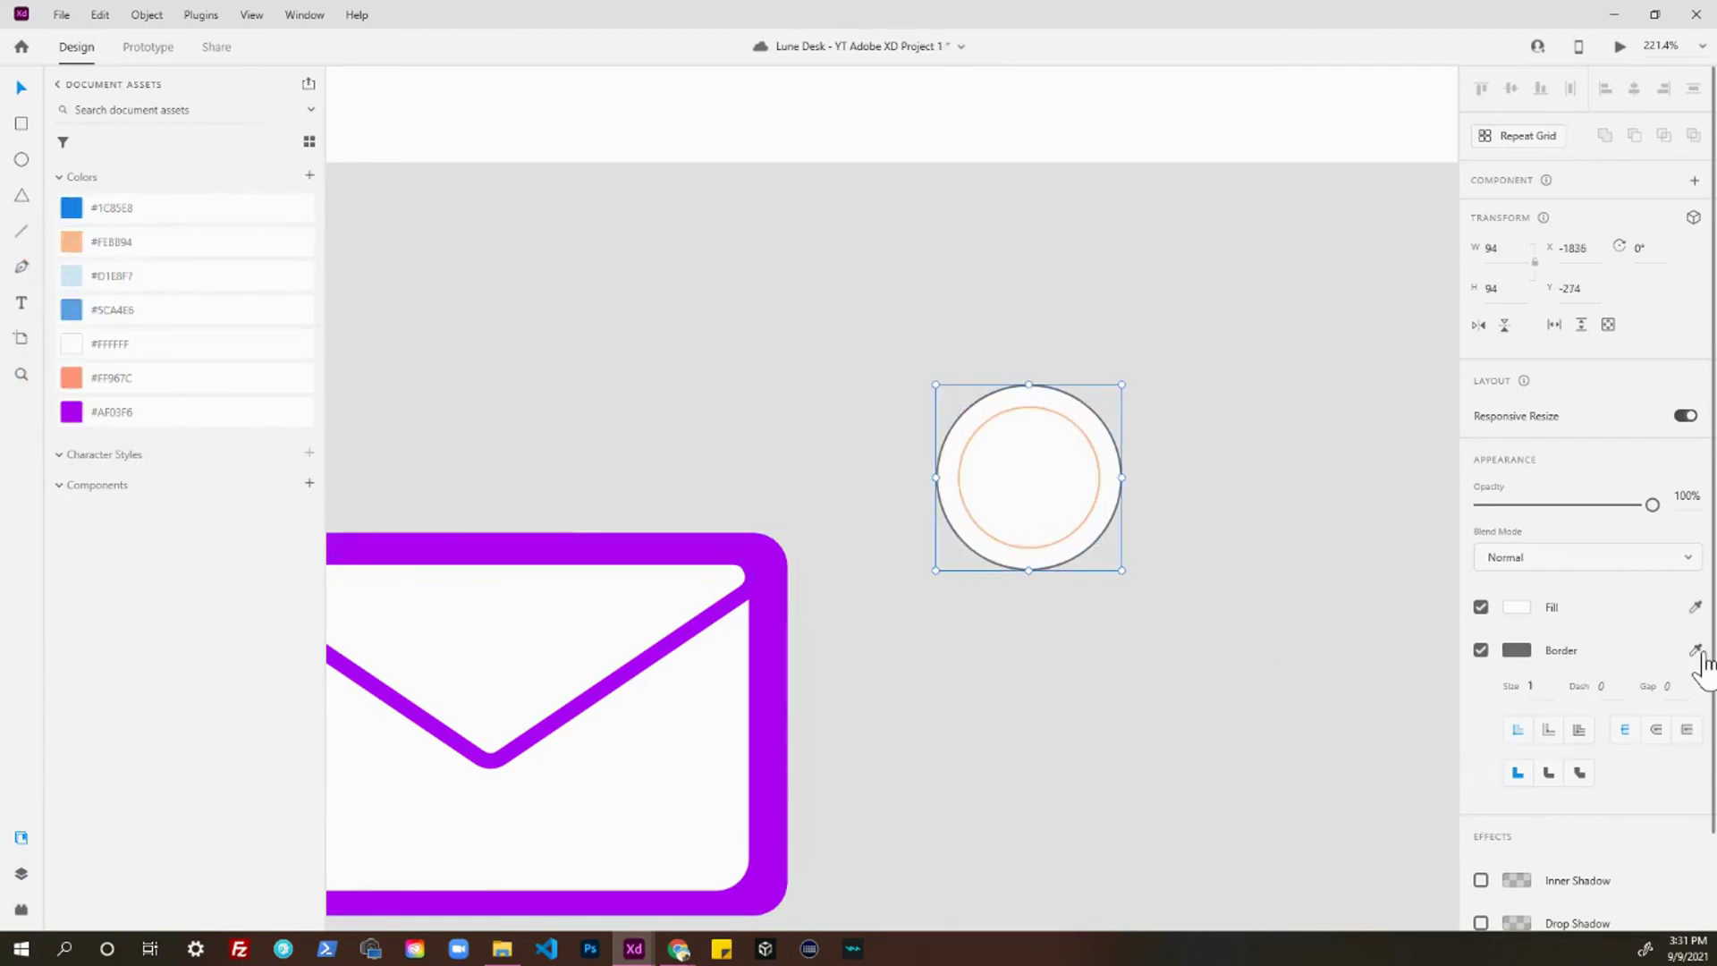
left_click(79, 239)
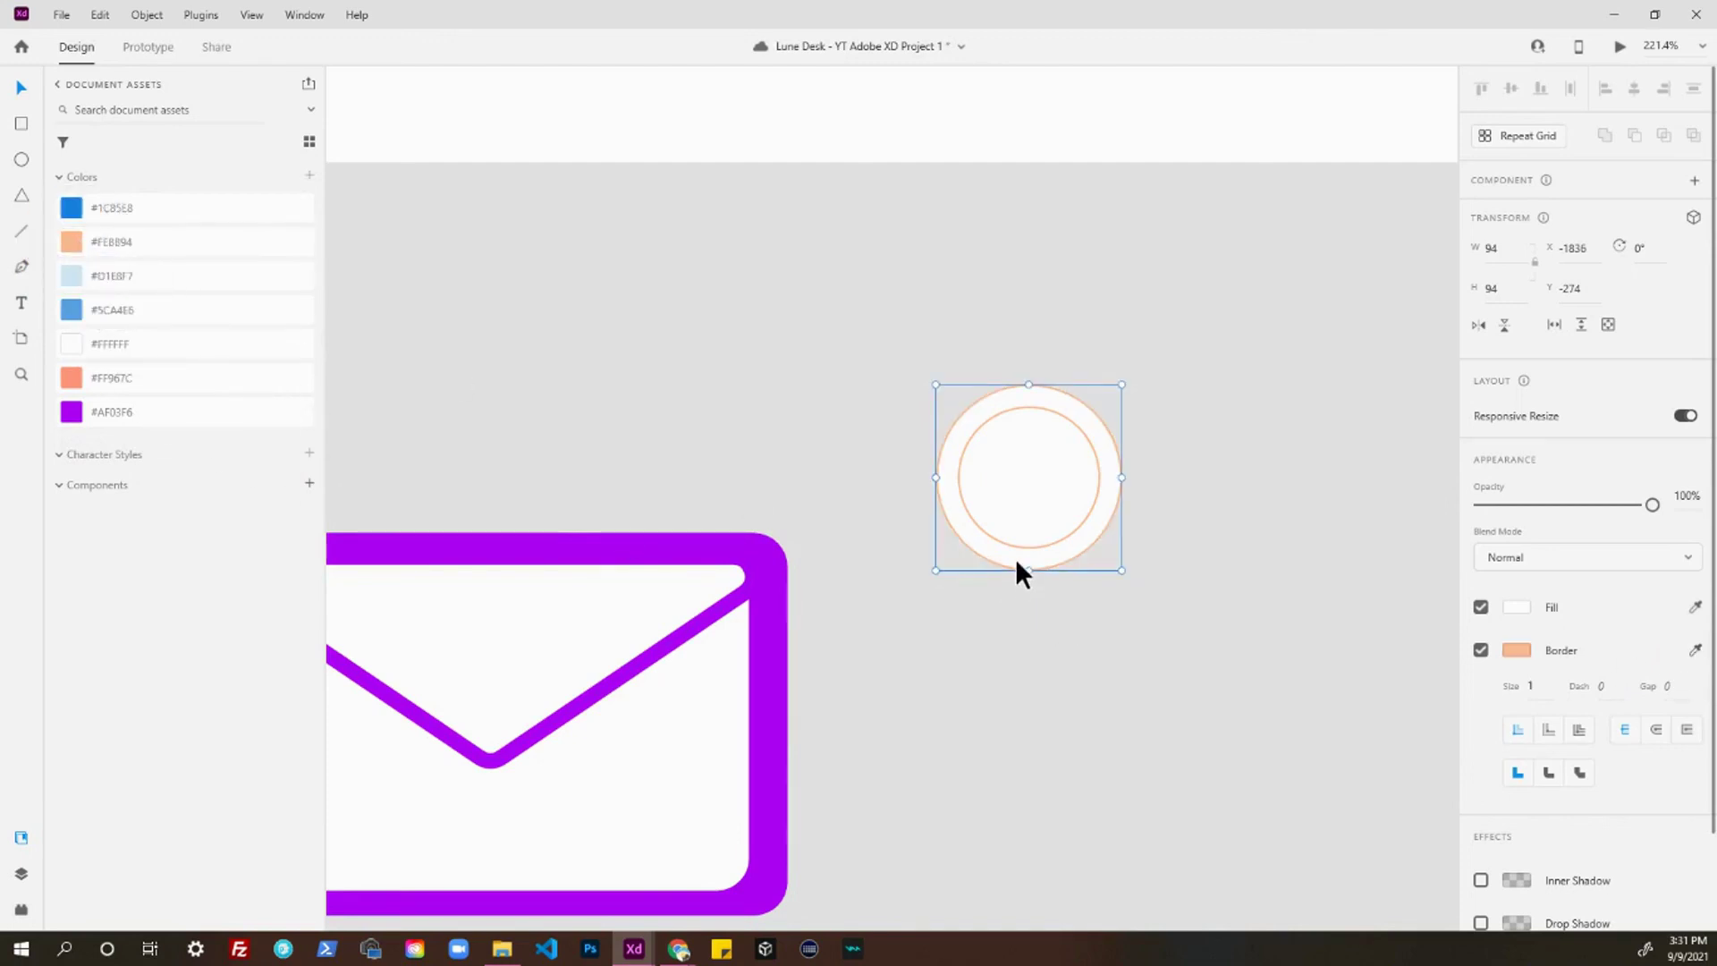
- Remove the fill from both concentric circles, leaving only their peach outlines
left_click(1021, 503)
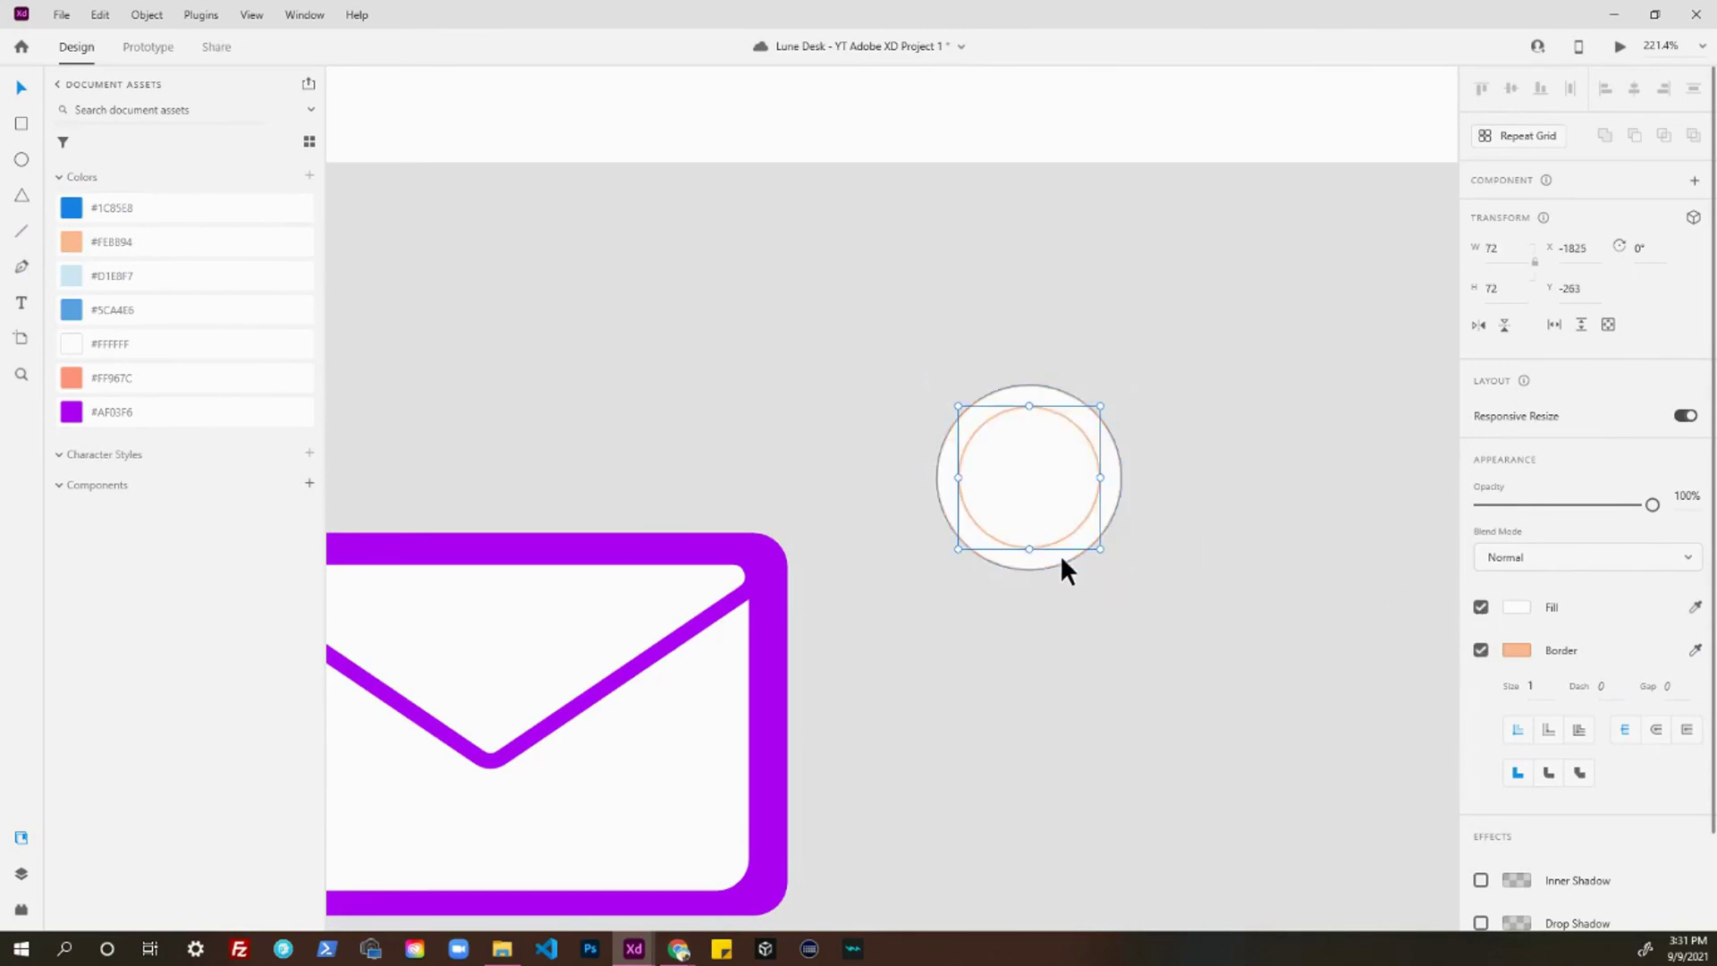
left_click(1166, 591)
left_click(1048, 510)
left_click(1058, 555, "shift")
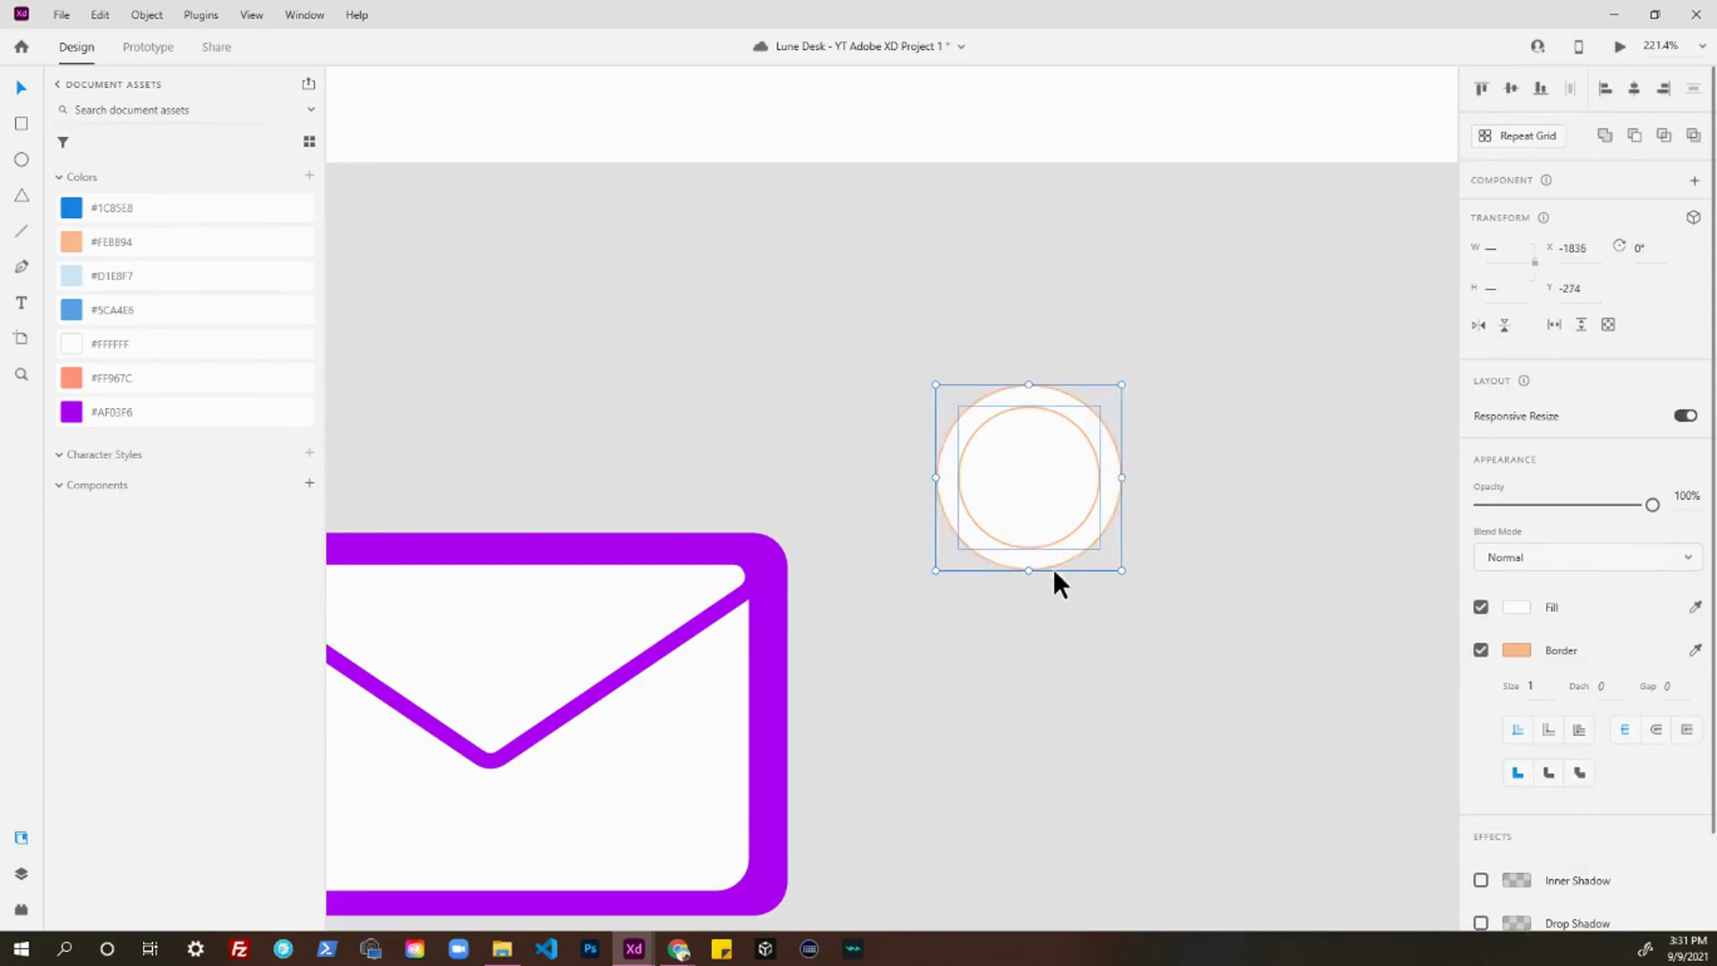
left_click(1481, 607)
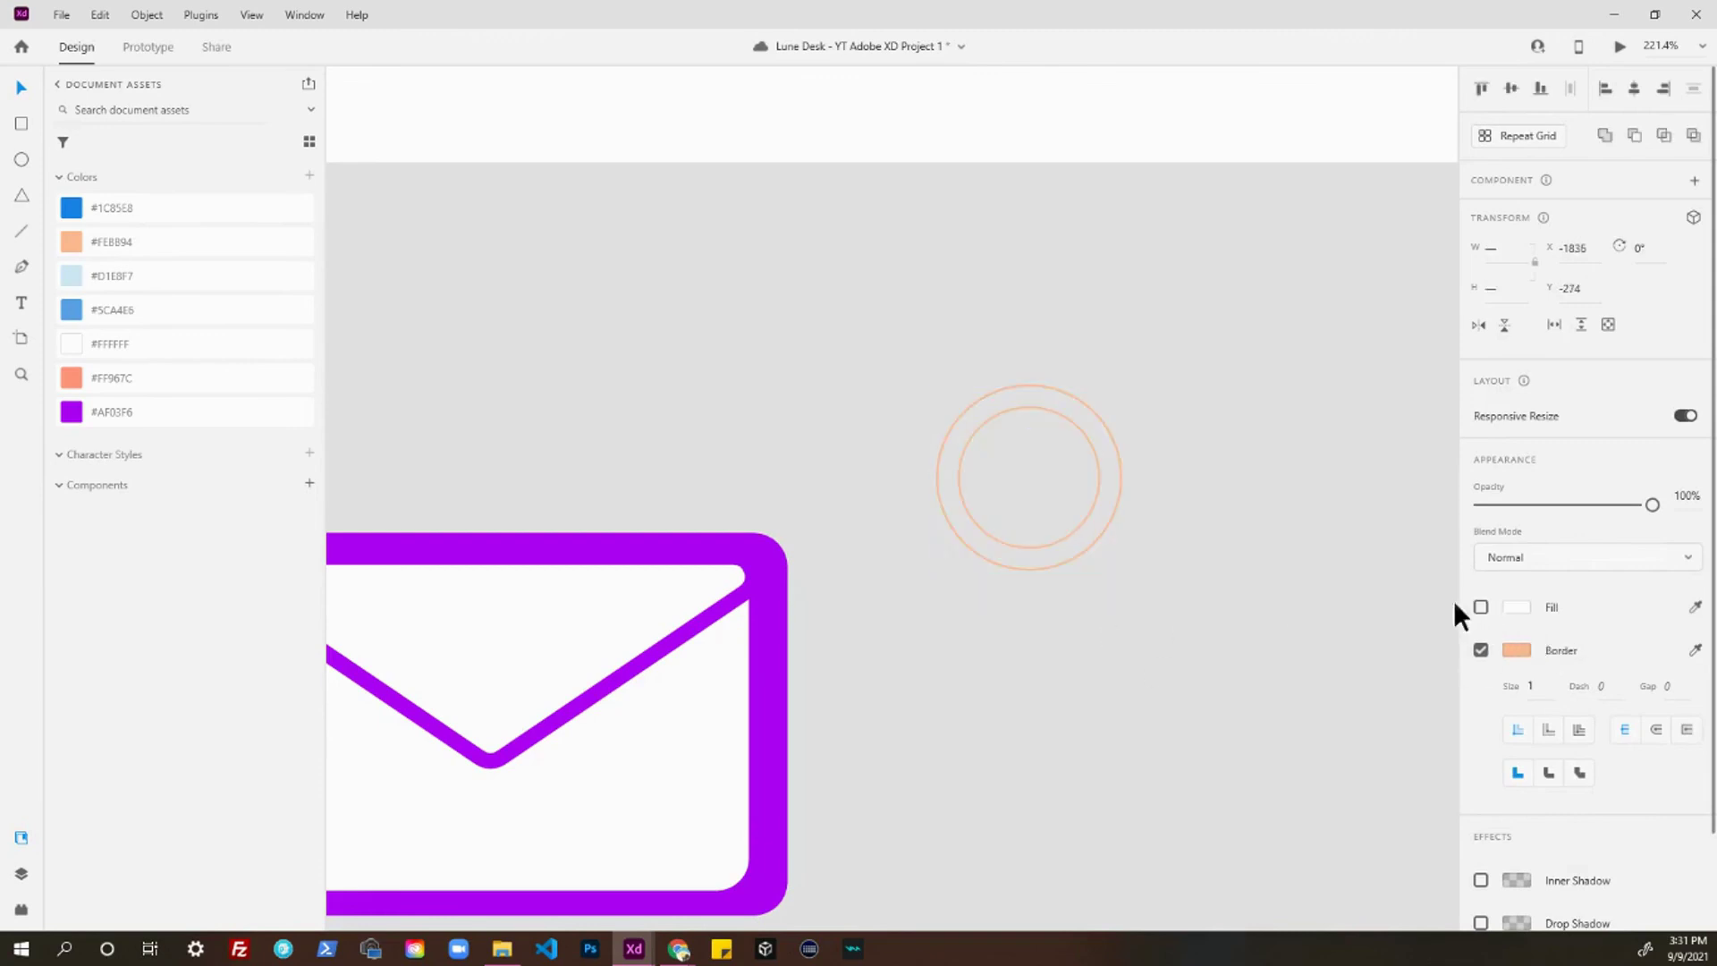
left_click(1091, 616)
- Duplicate the inner ring, shrink the copy about its centre to about 32 in diameter, and fill it with the peach border colour
left_click(970, 440)
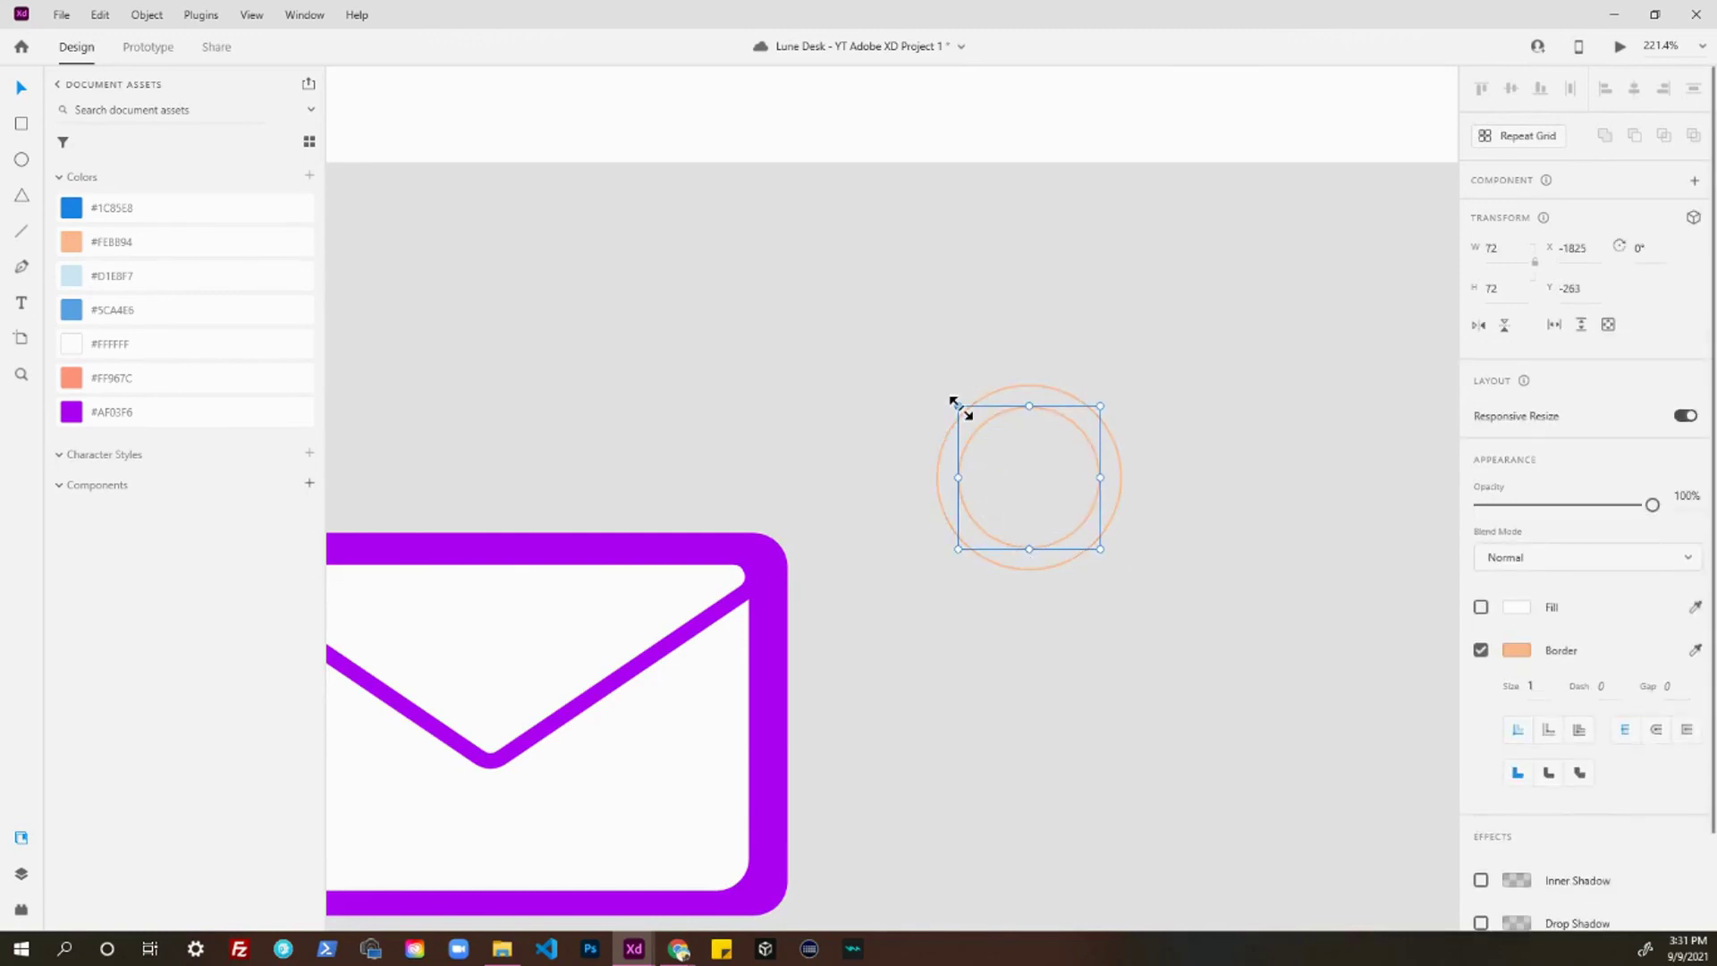
left_click_drag(954, 402, 989, 448)
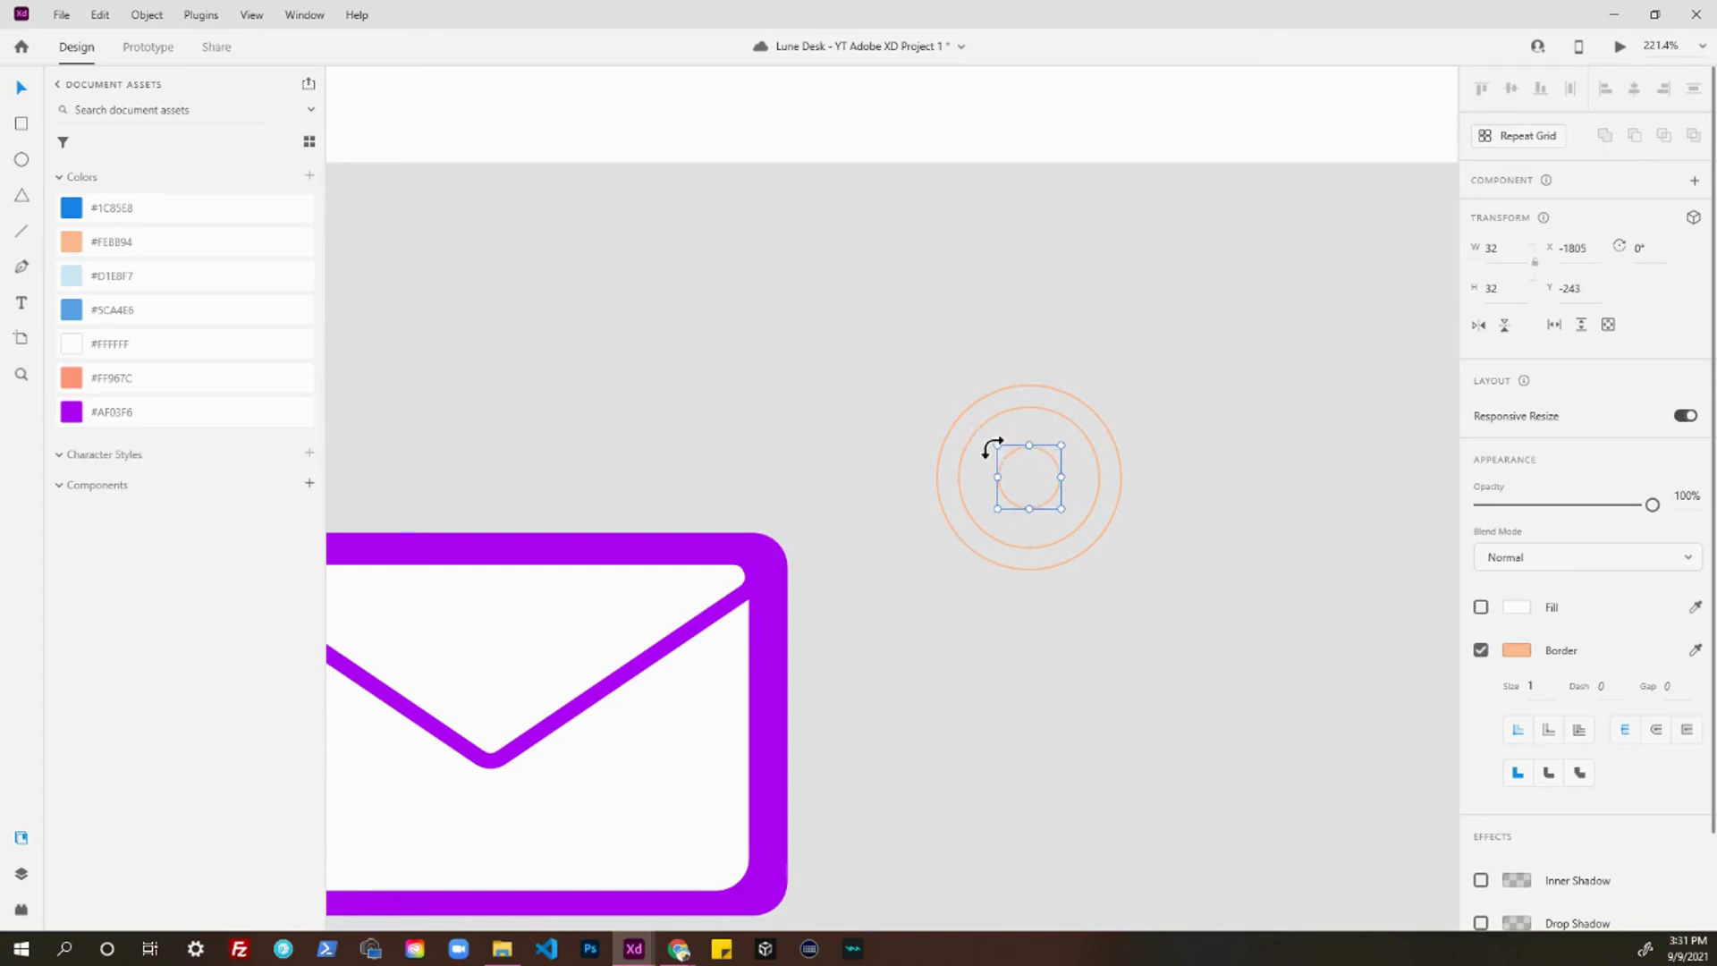
left_click(1694, 608)
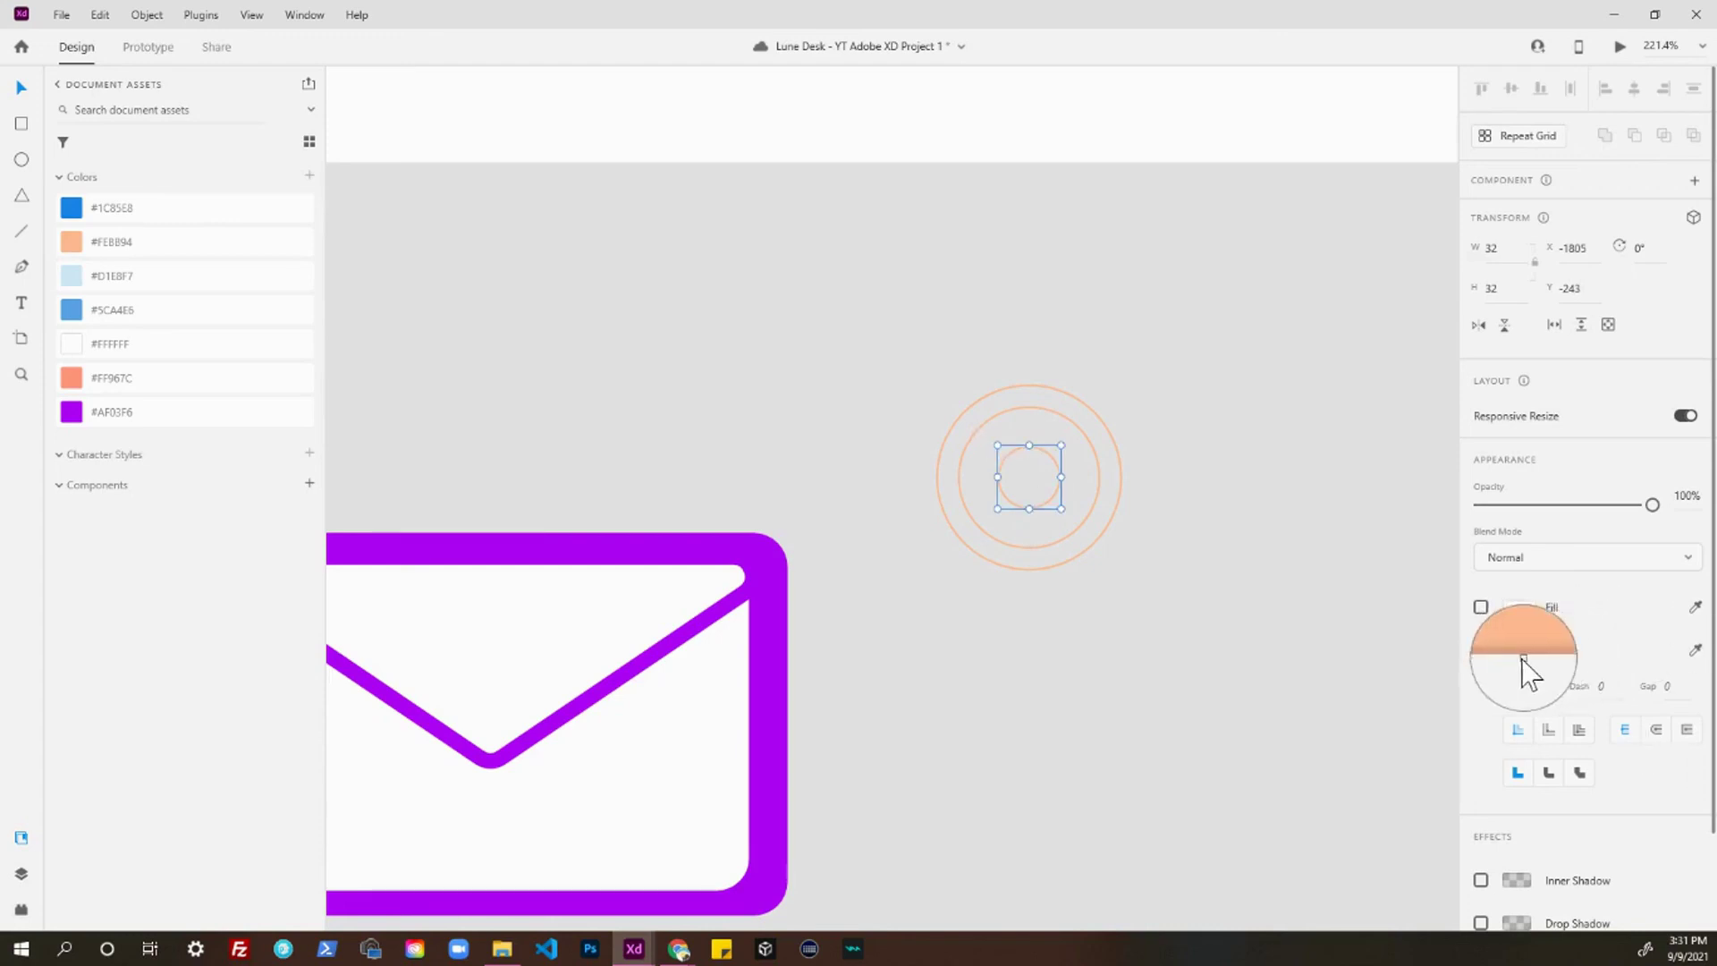
left_click(1518, 651)
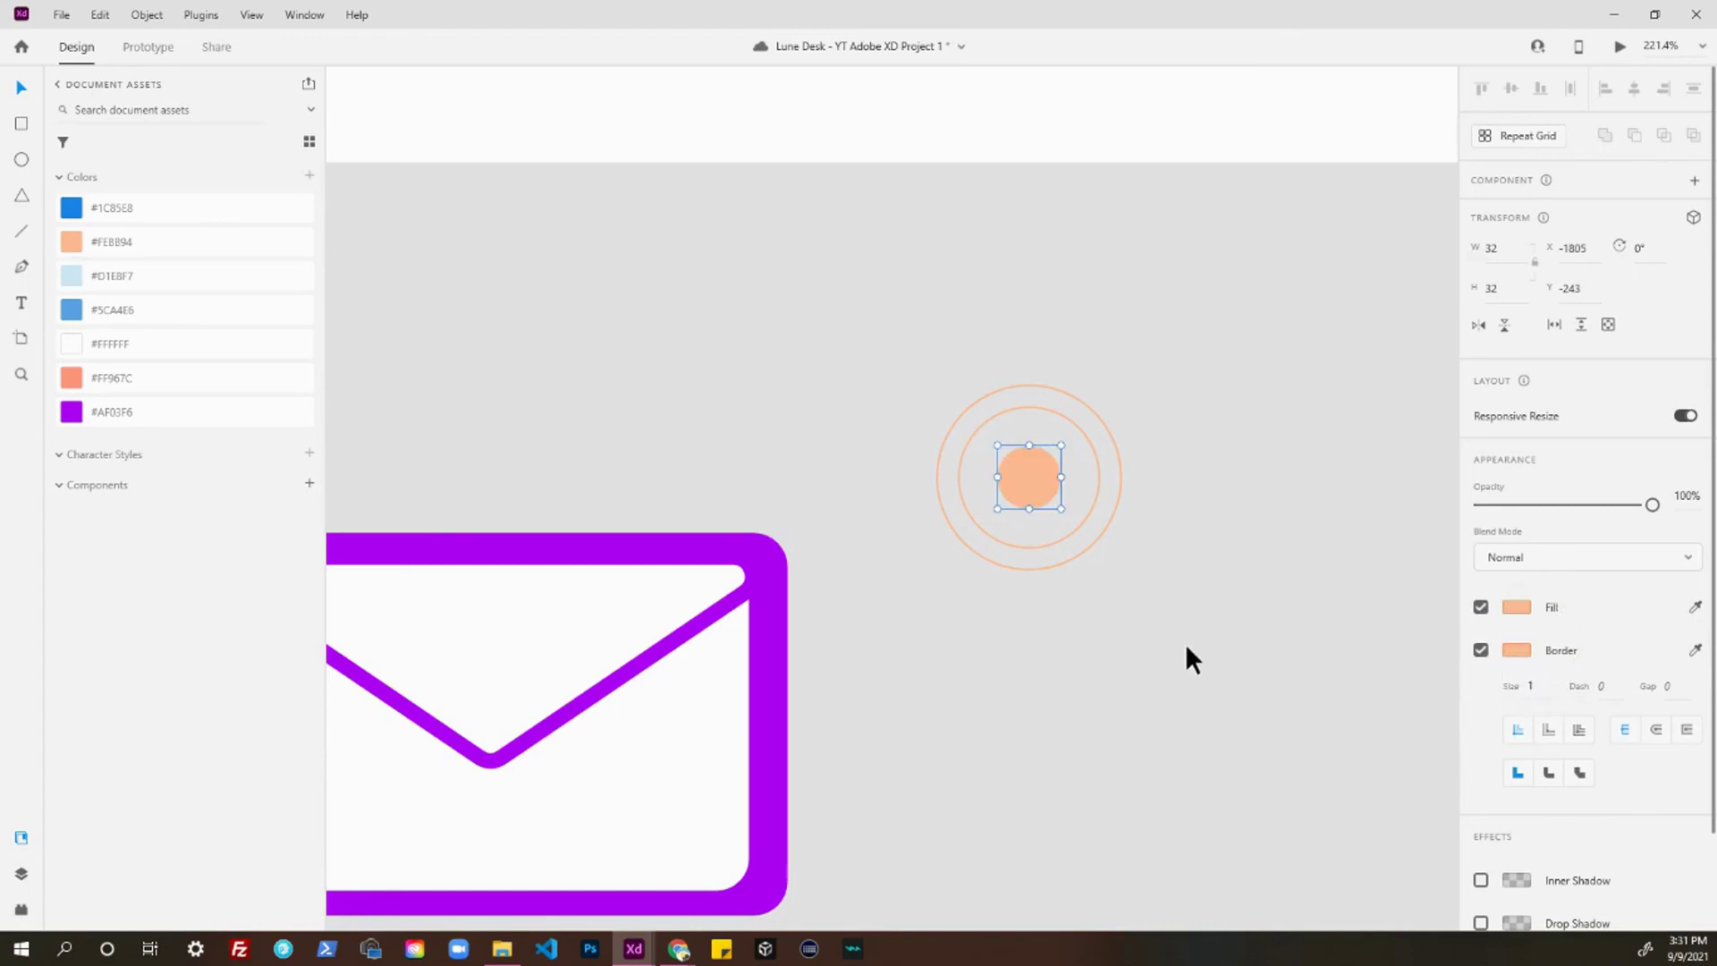
left_click(1001, 572)
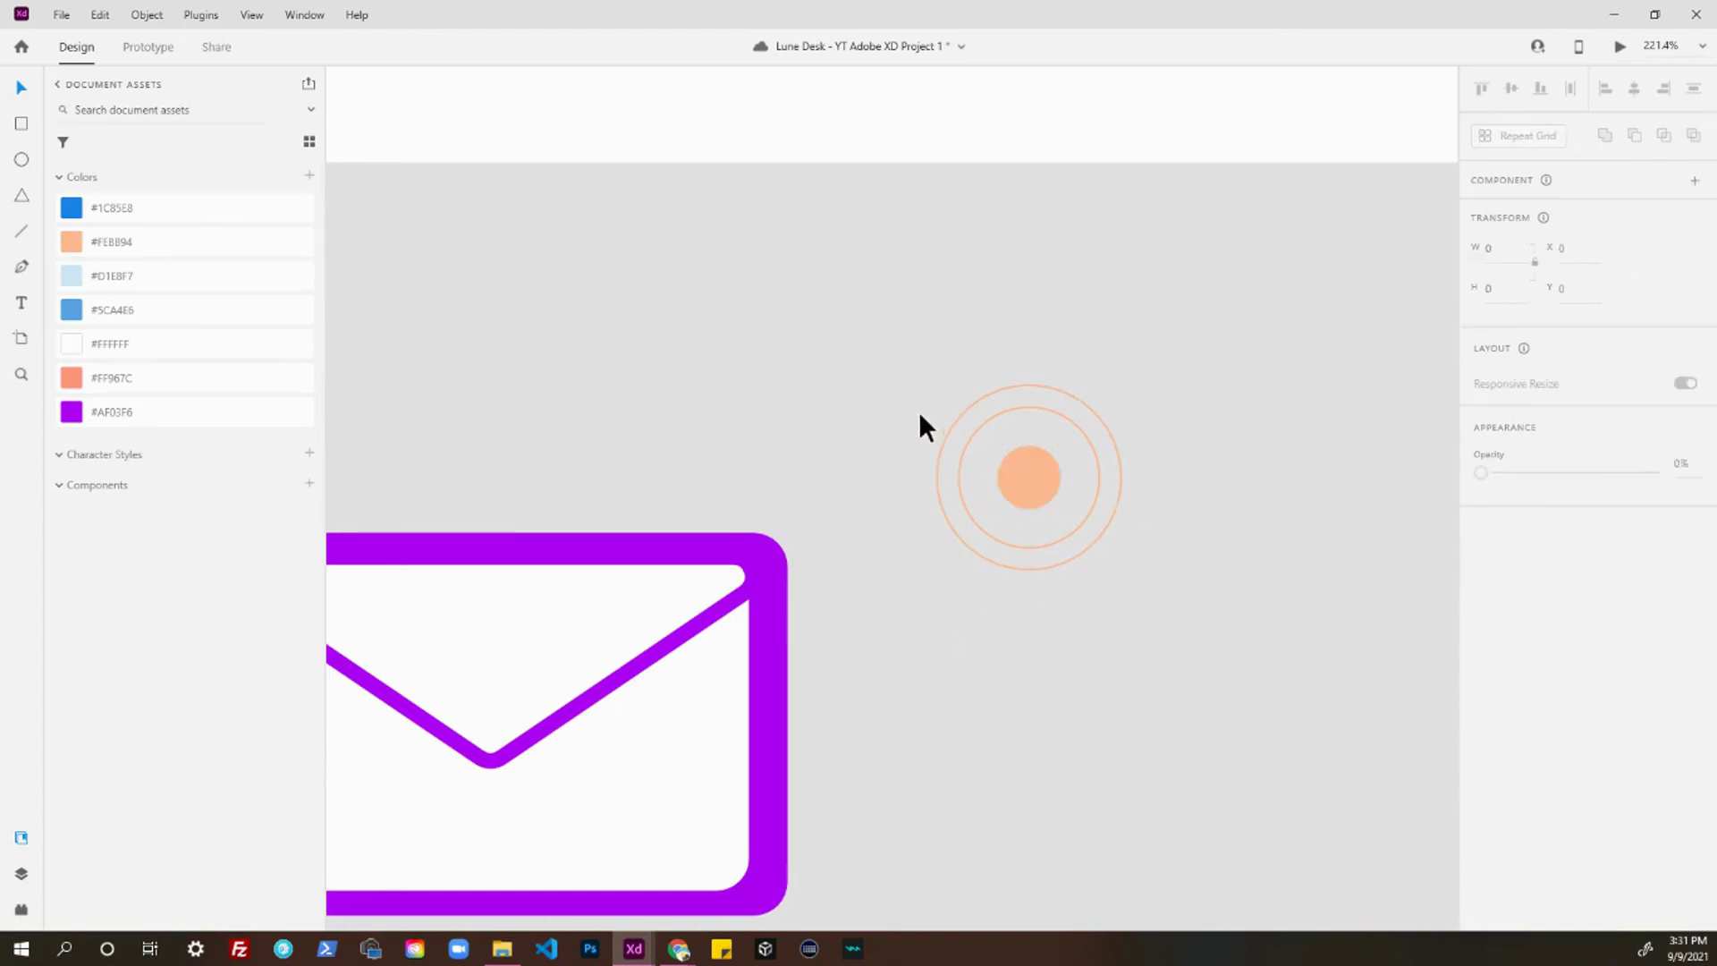
- Group the three concentric circles into one badge and shrink it to about 56 in width and height
left_click_drag(914, 400, 1102, 561)
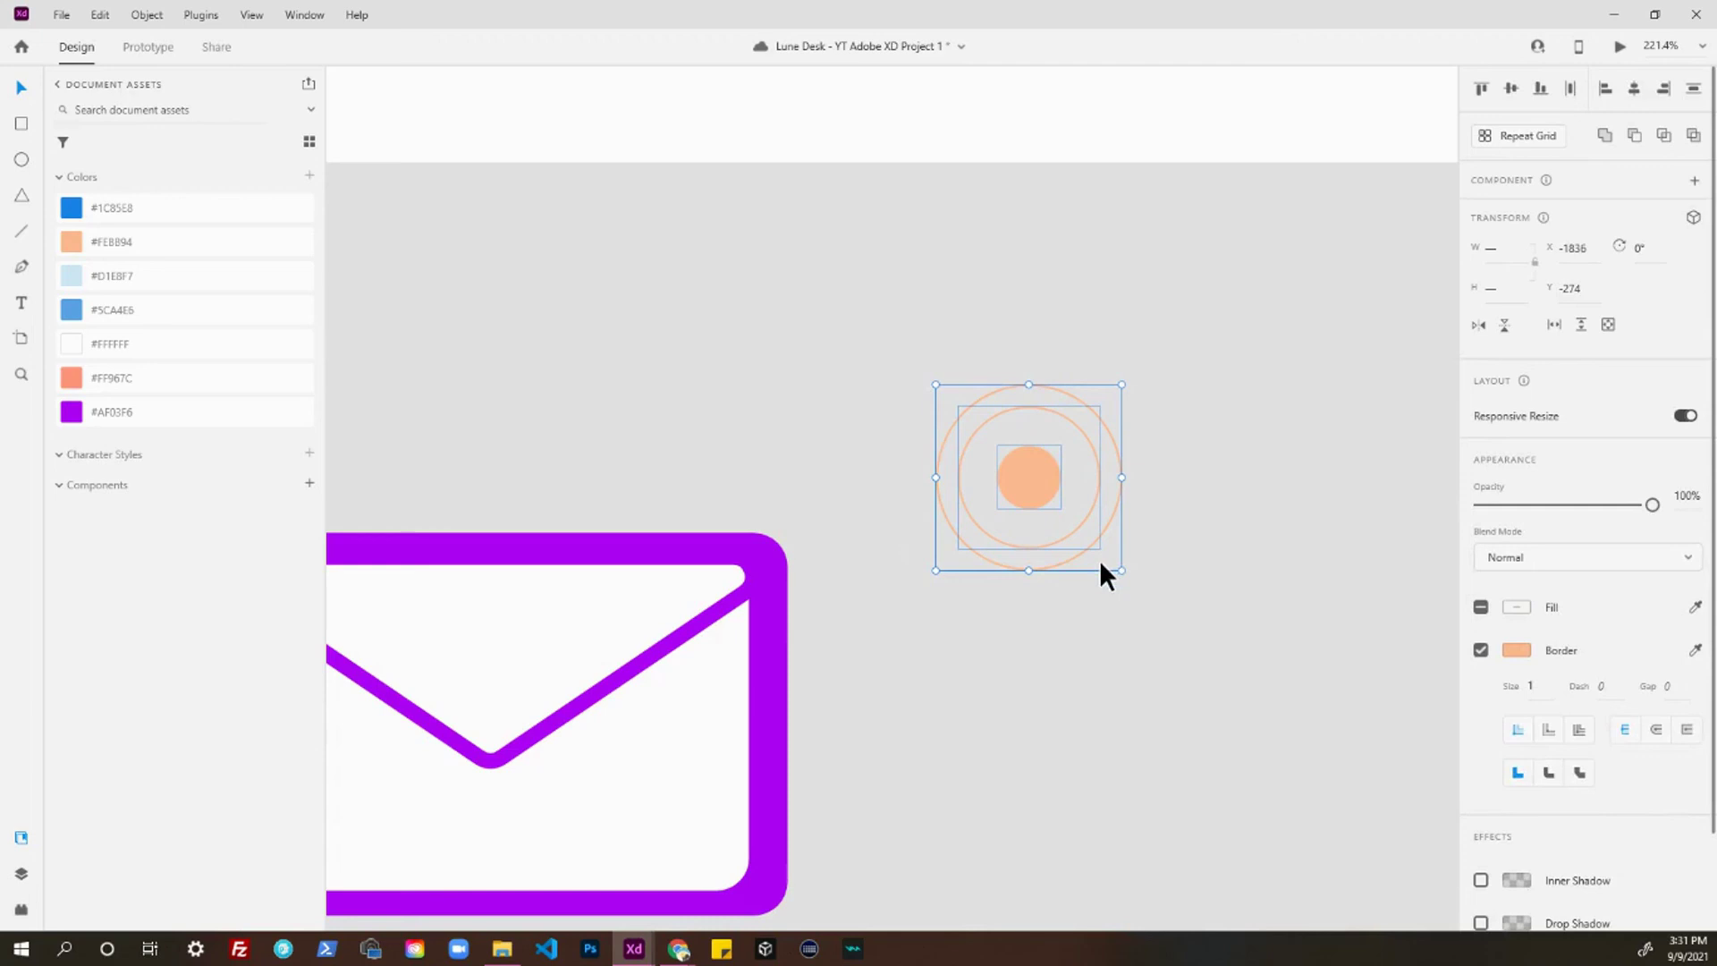
key("ctrl+g")
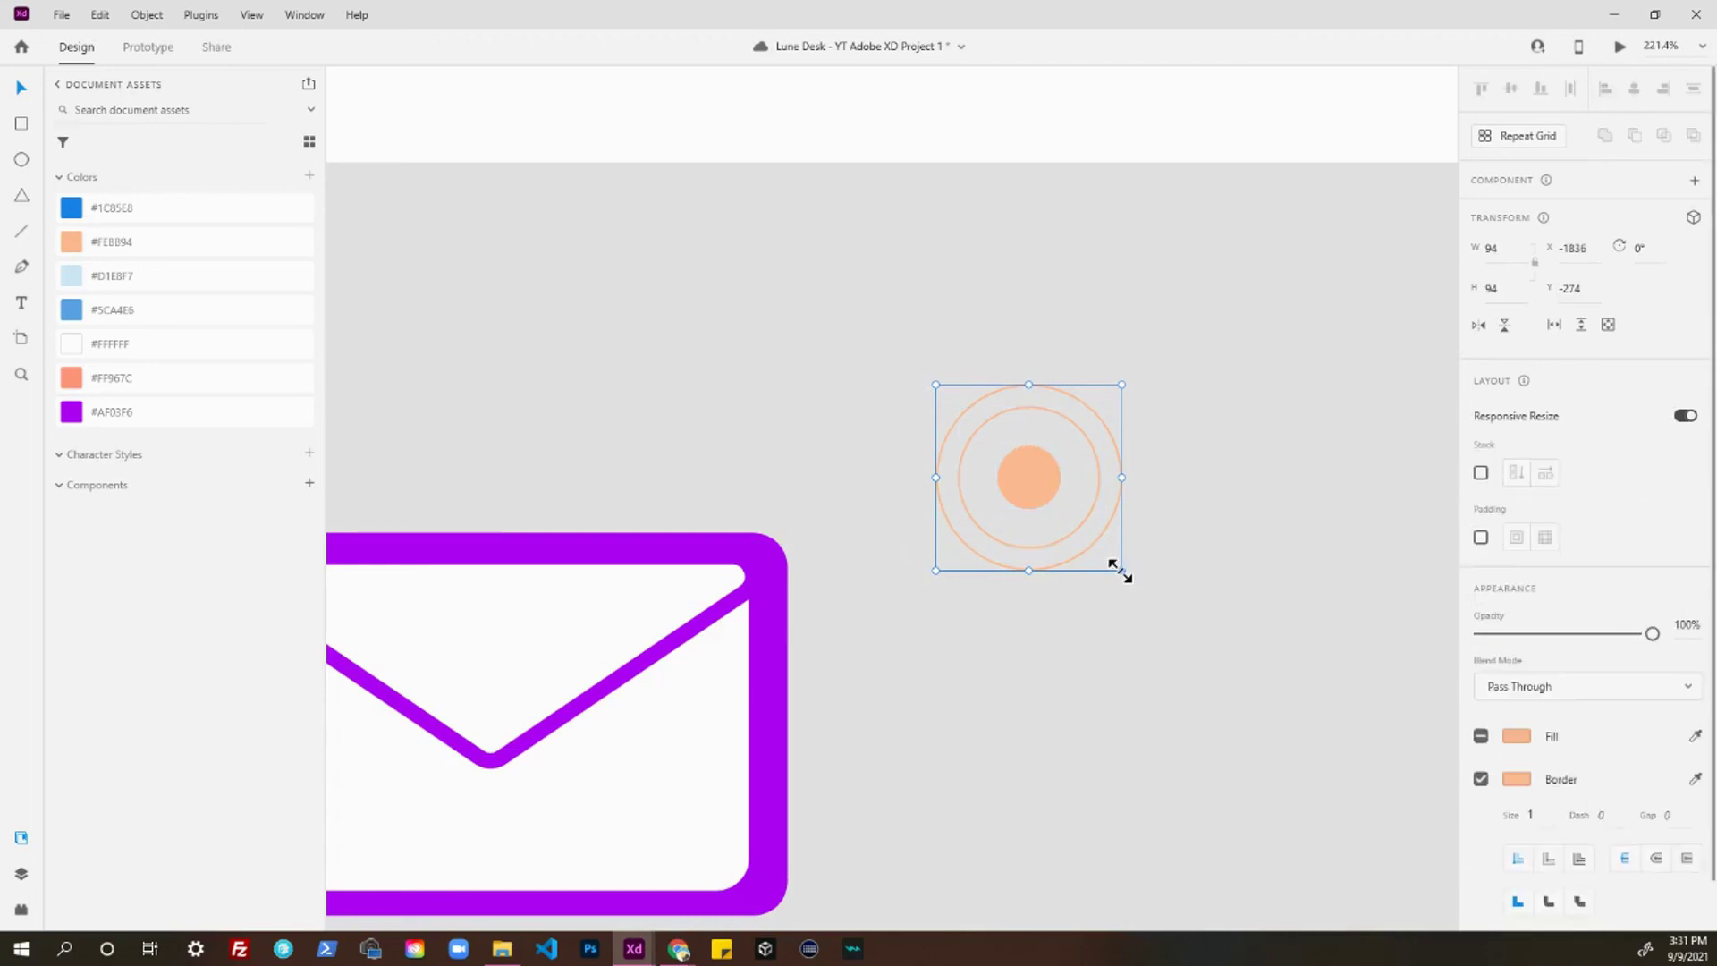
left_click_drag(1120, 571, 1055, 493)
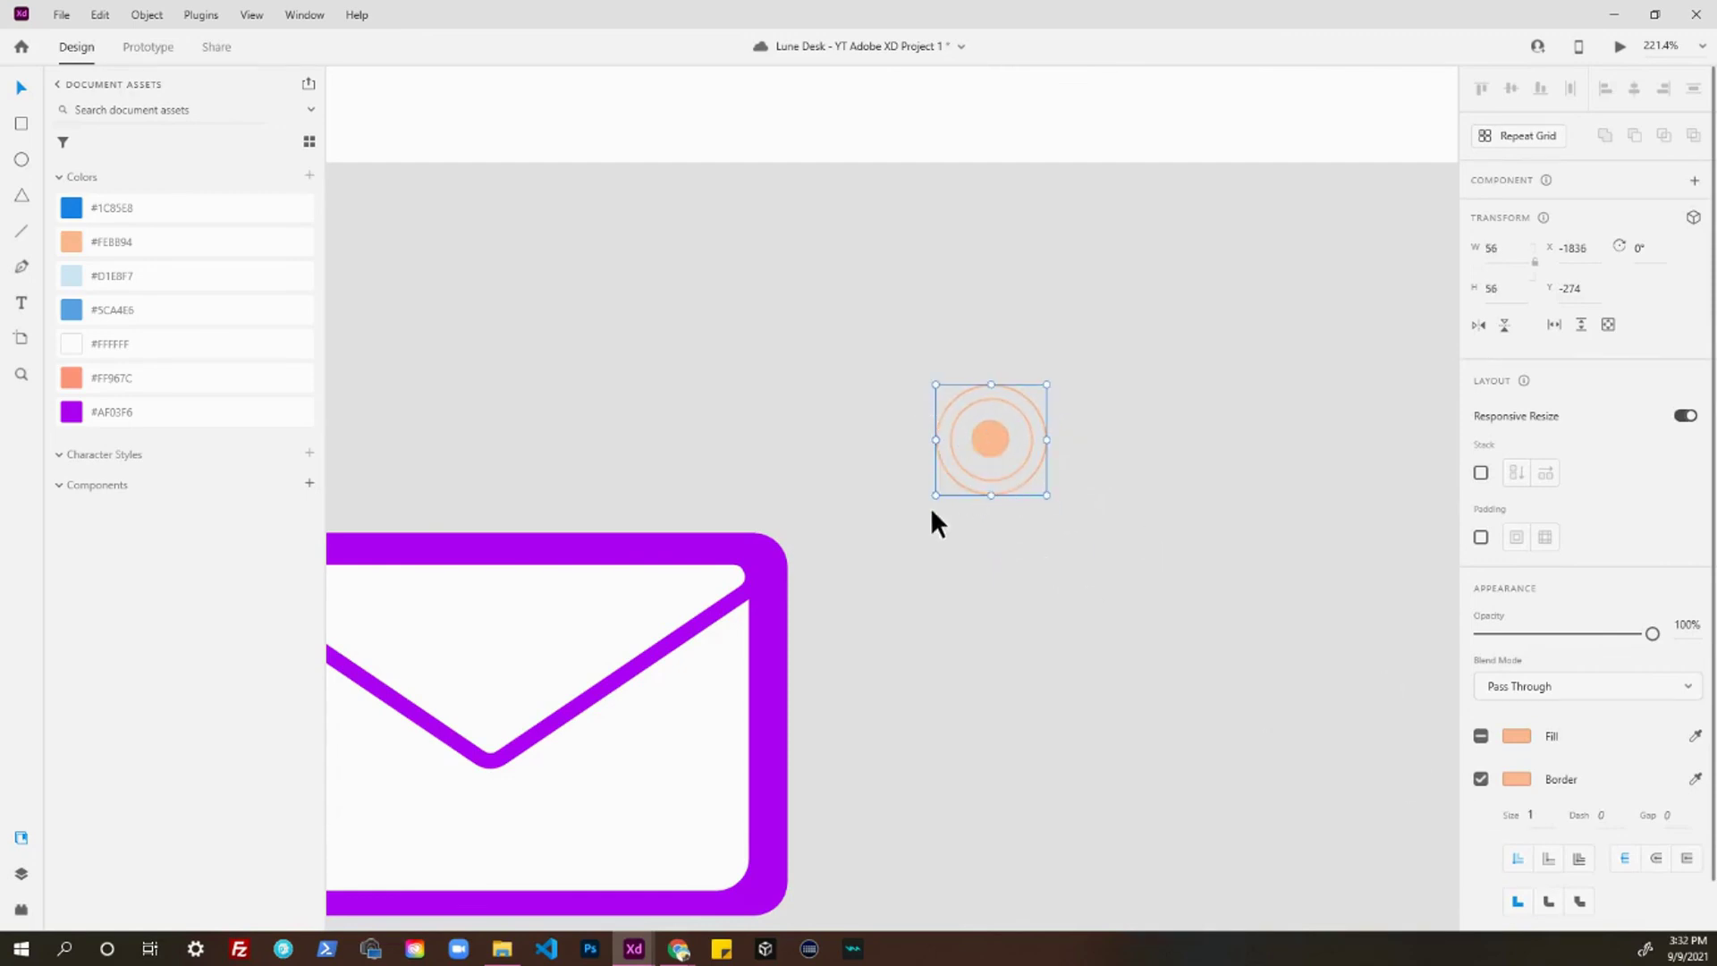
- Move the circular badge onto the envelope's upper-right corner and enlarge it about its centre to about 114 in width and height
scroll(930, 507, "down", 2)
left_click_drag(962, 458, 853, 497)
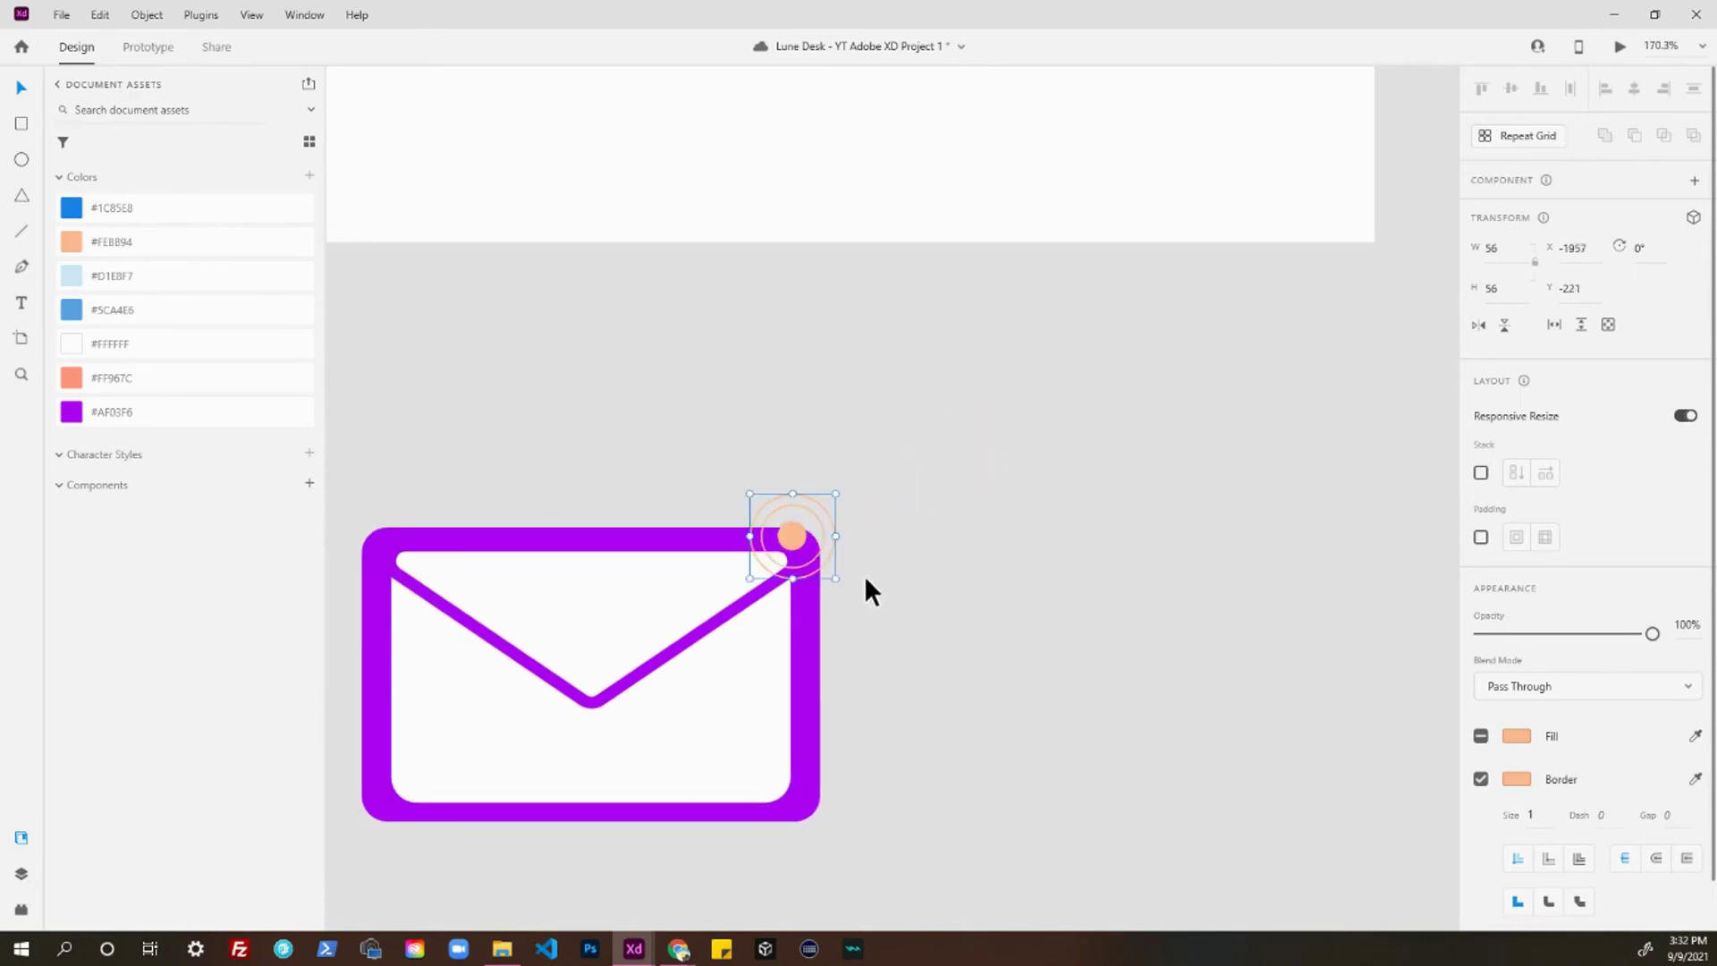
left_click_drag(833, 580, 954, 667)
left_click_drag(833, 578, 805, 519)
- Group the purple envelope and its circular badge together
scroll(866, 749, "down", 4)
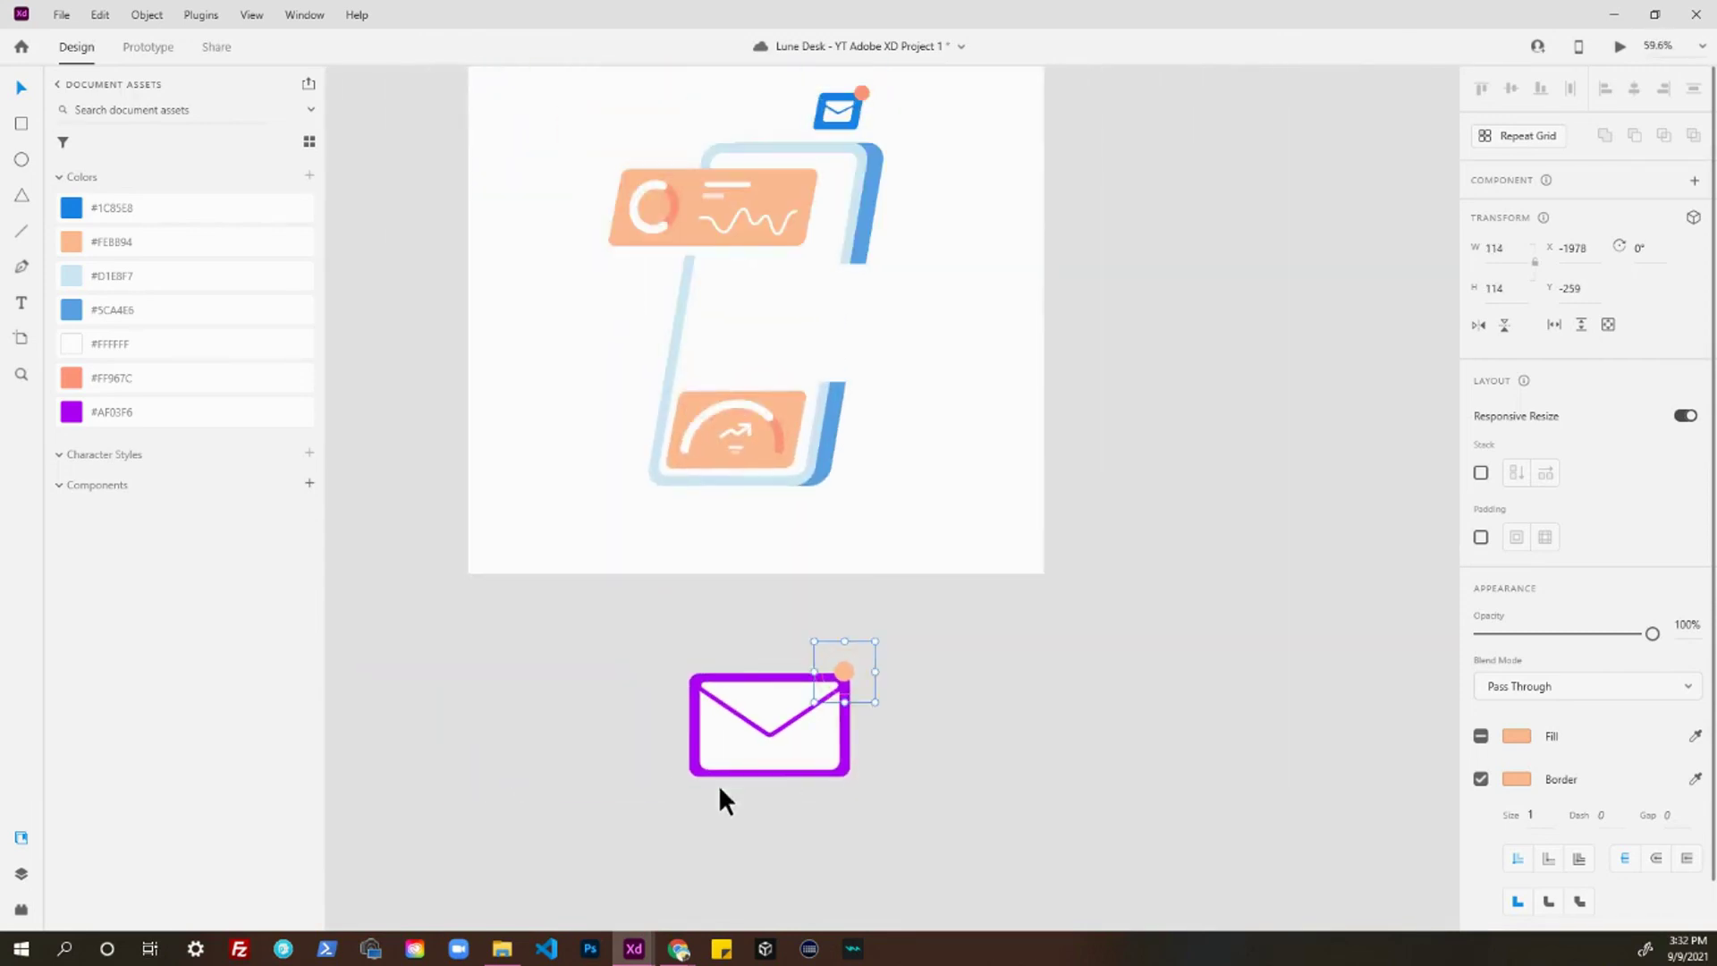
left_click(670, 780)
scroll(669, 780, "up", 3)
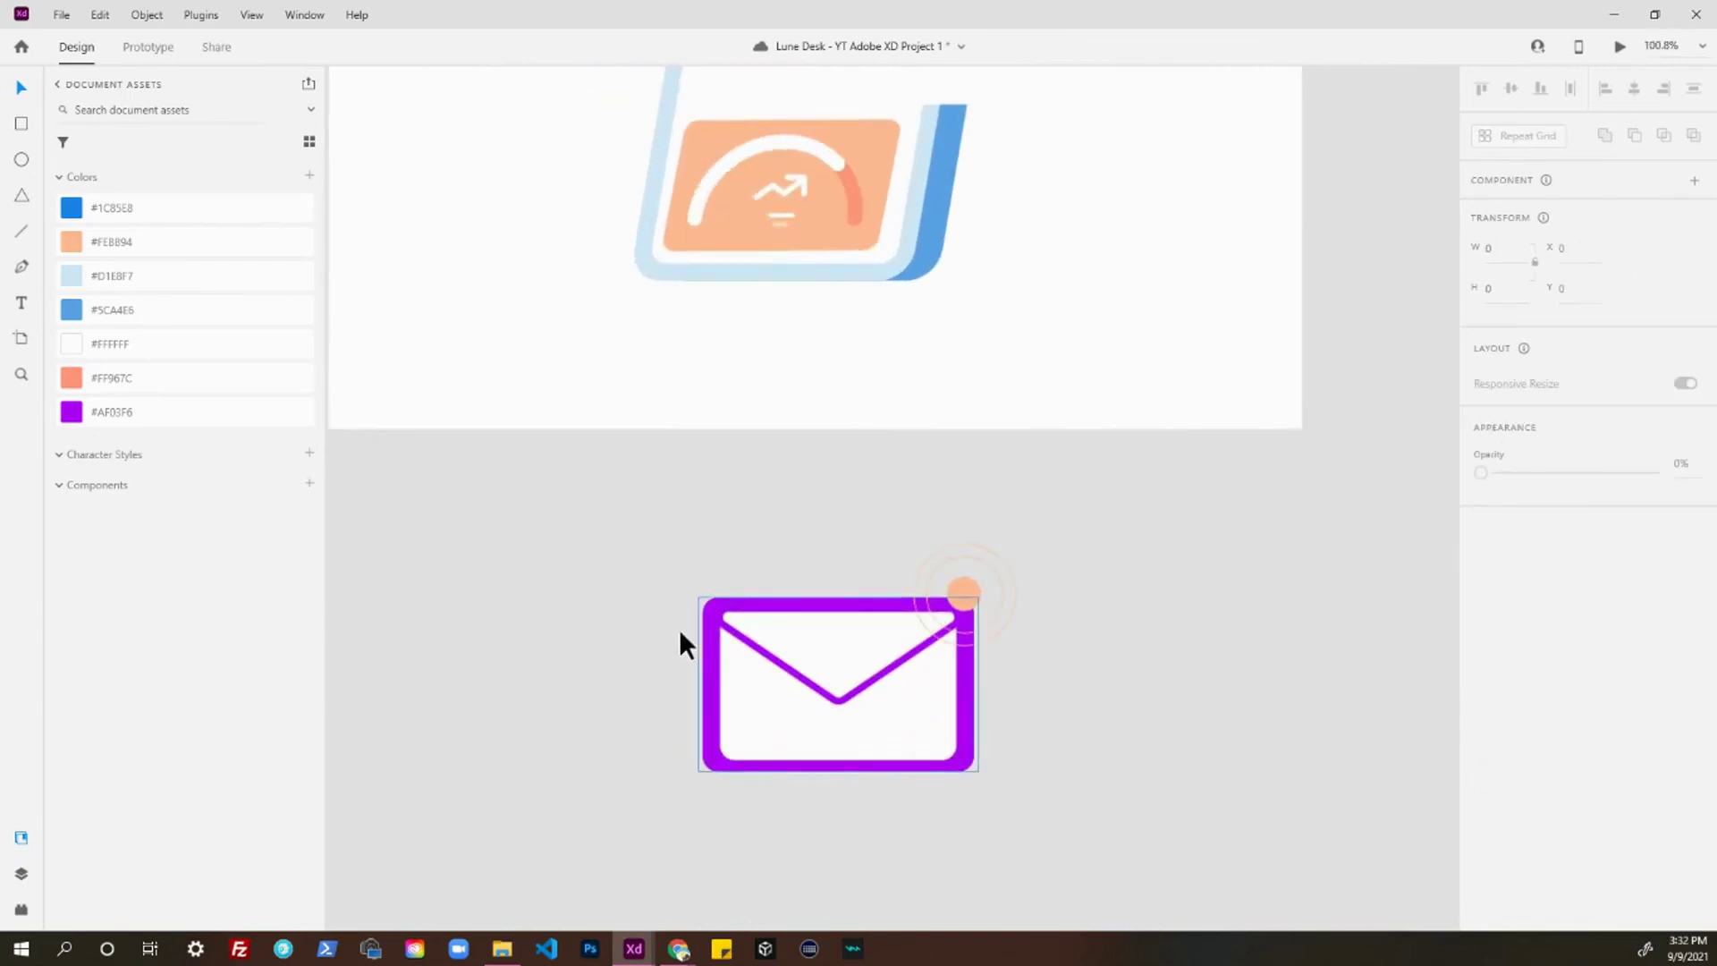
mouse_move(722, 614)
left_mouse_down()
mouse_move(1145, 878)
mouse_move(1135, 828)
left_mouse_up()
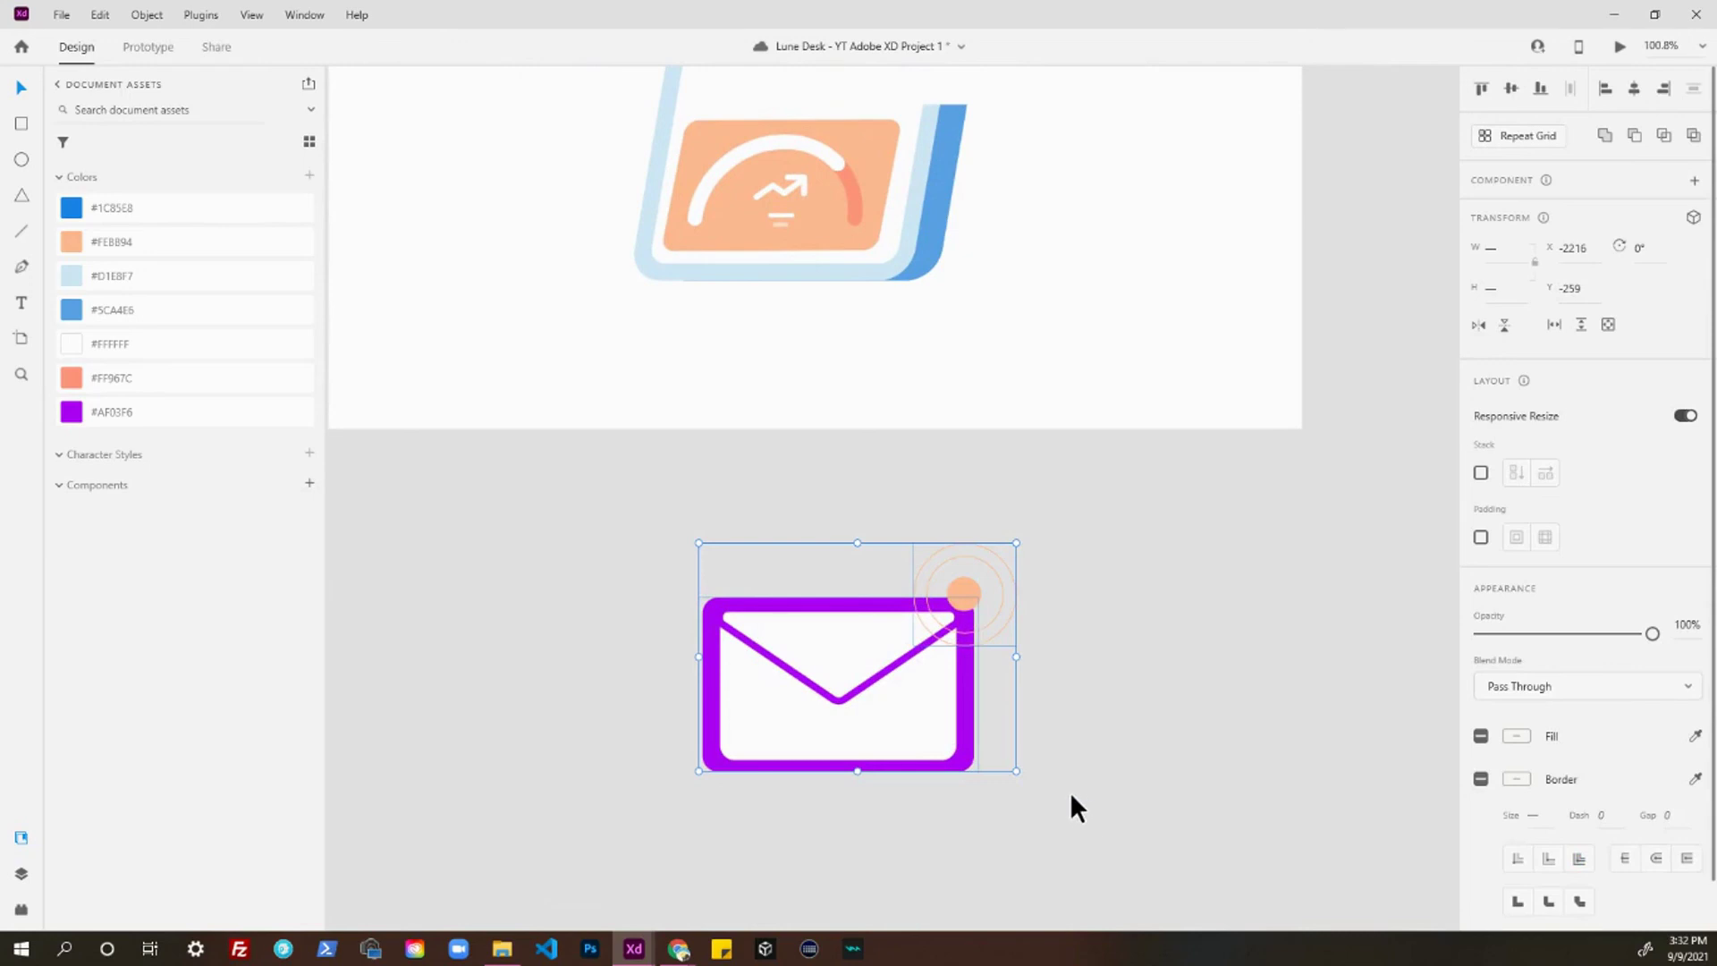
key("ctrl+g")
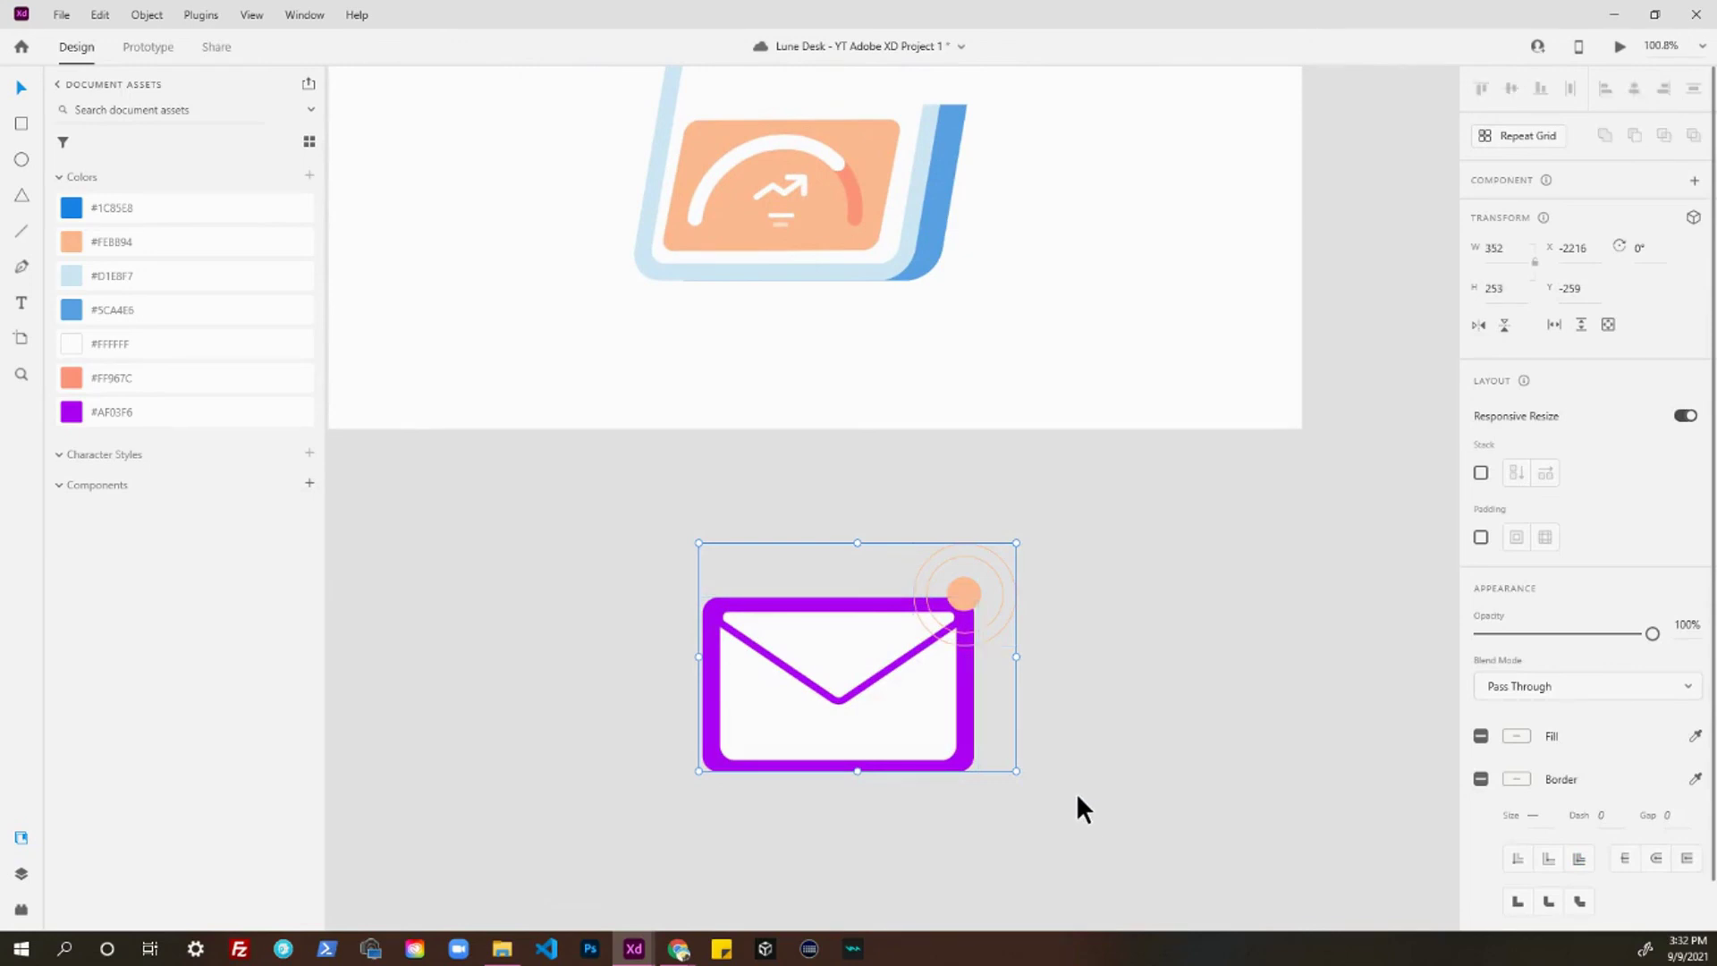
- Rename the combined envelope and badge group as Logo
key("ctrl+shift+y")
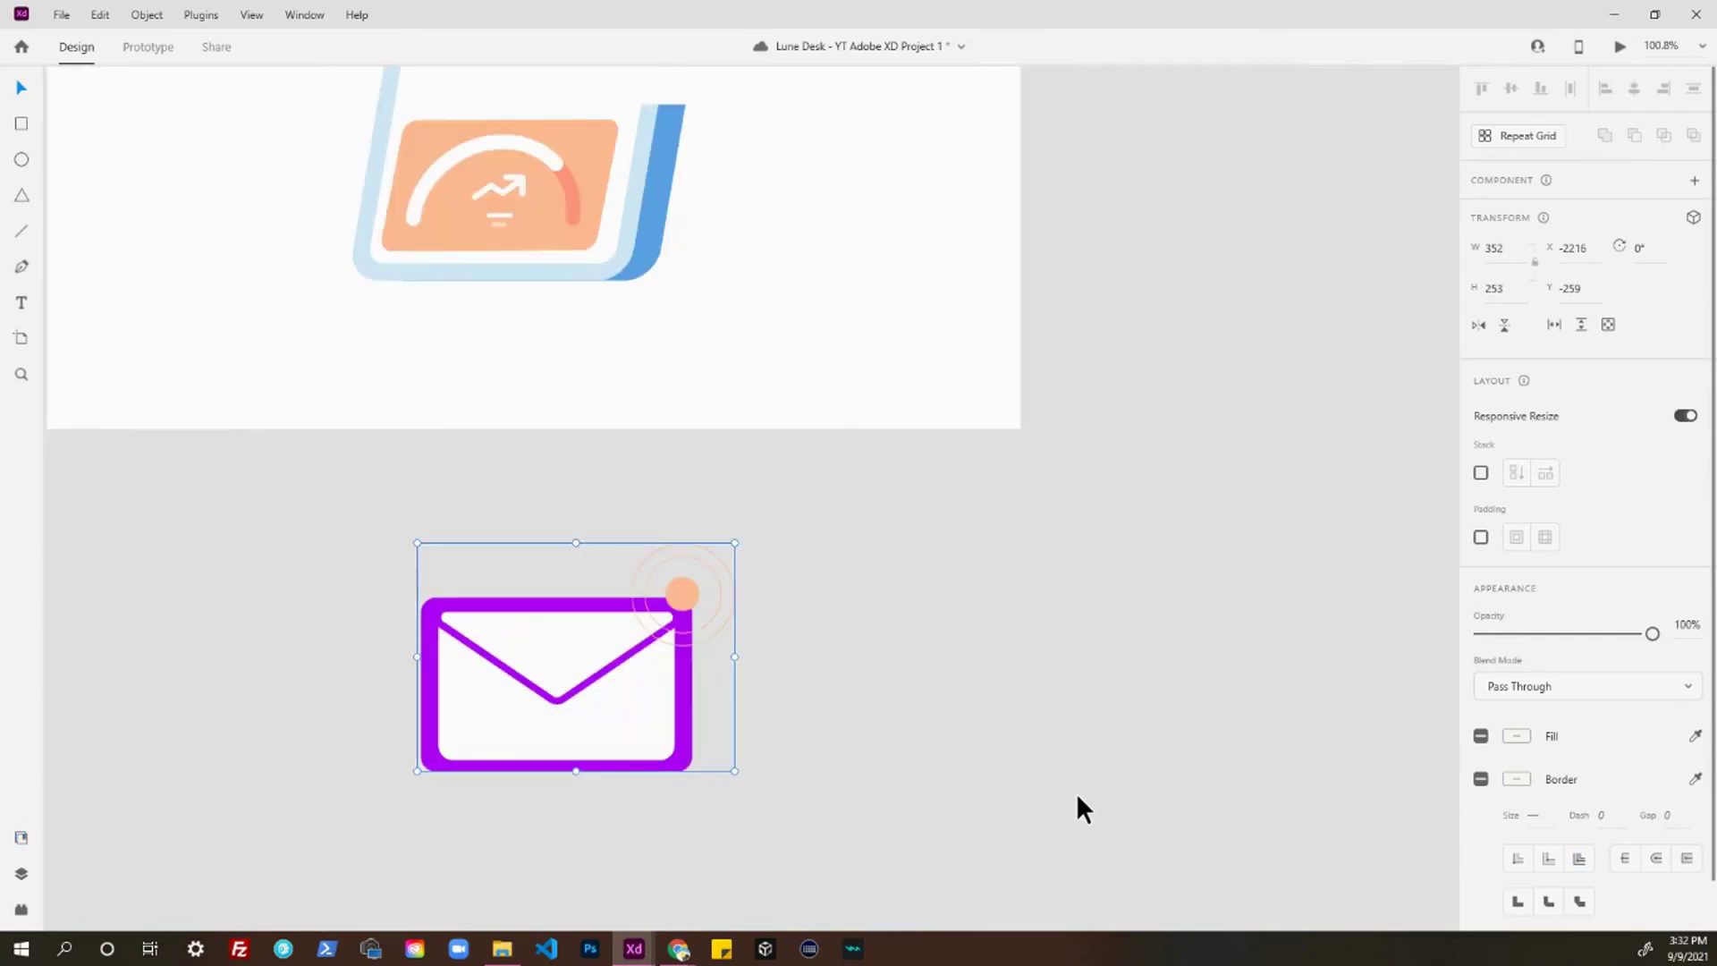
key("ctrl+y")
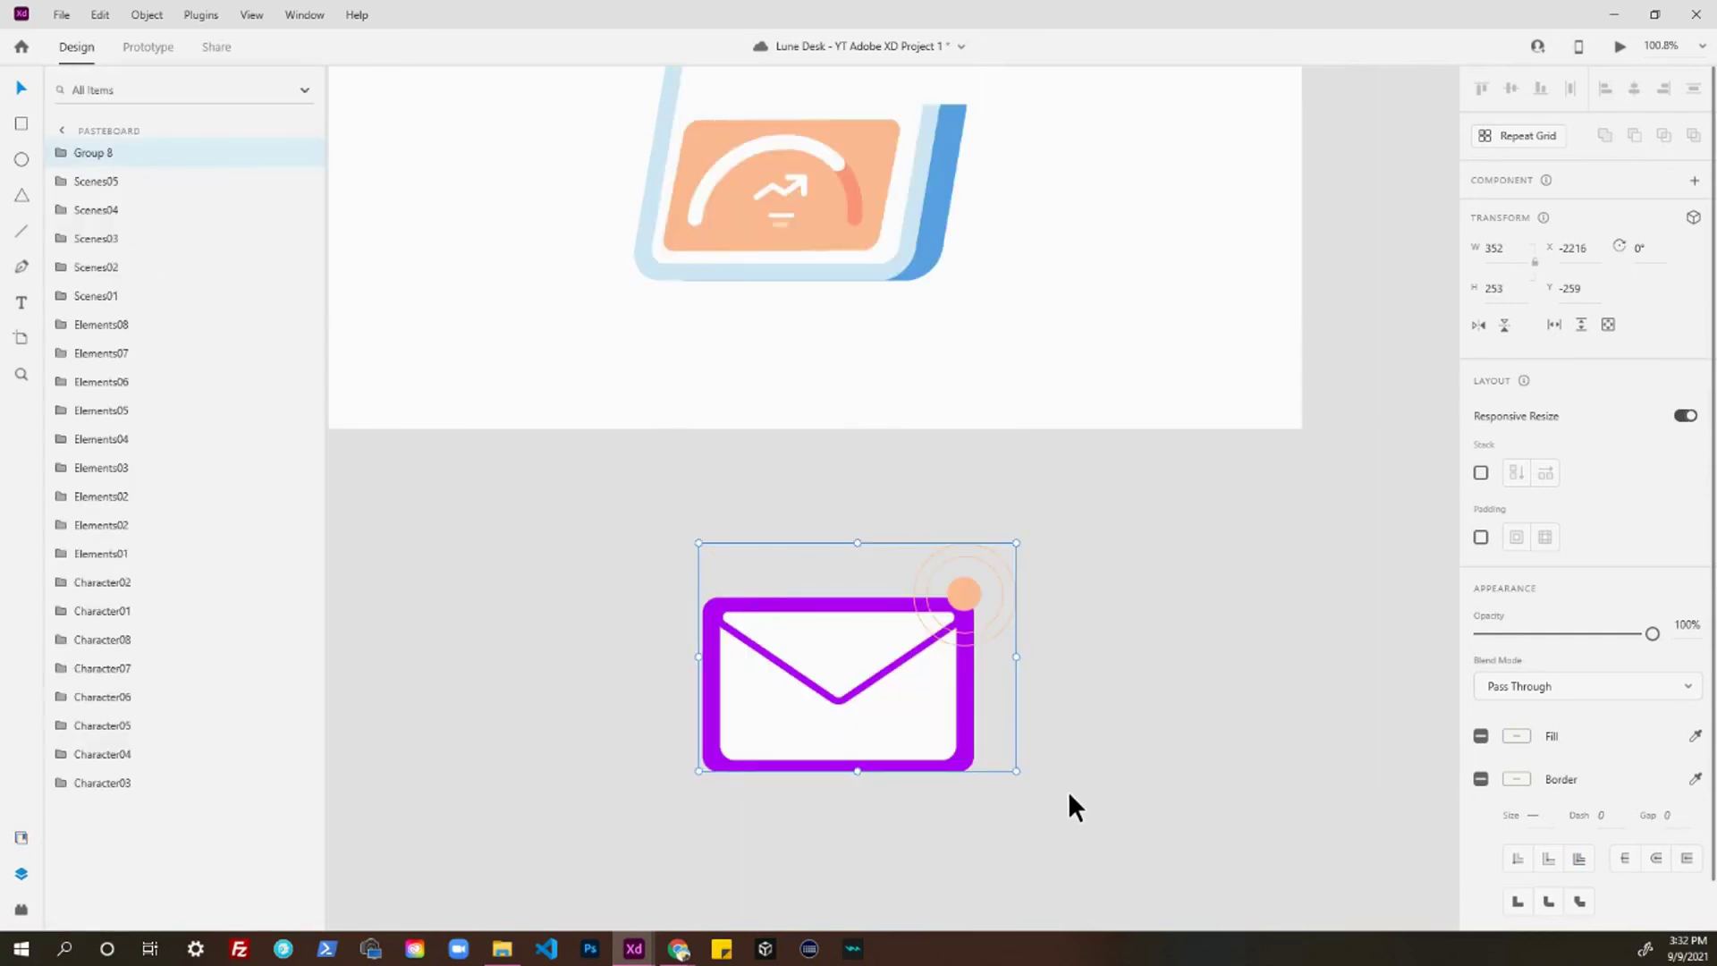
double_click(92, 154)
type("Logo")
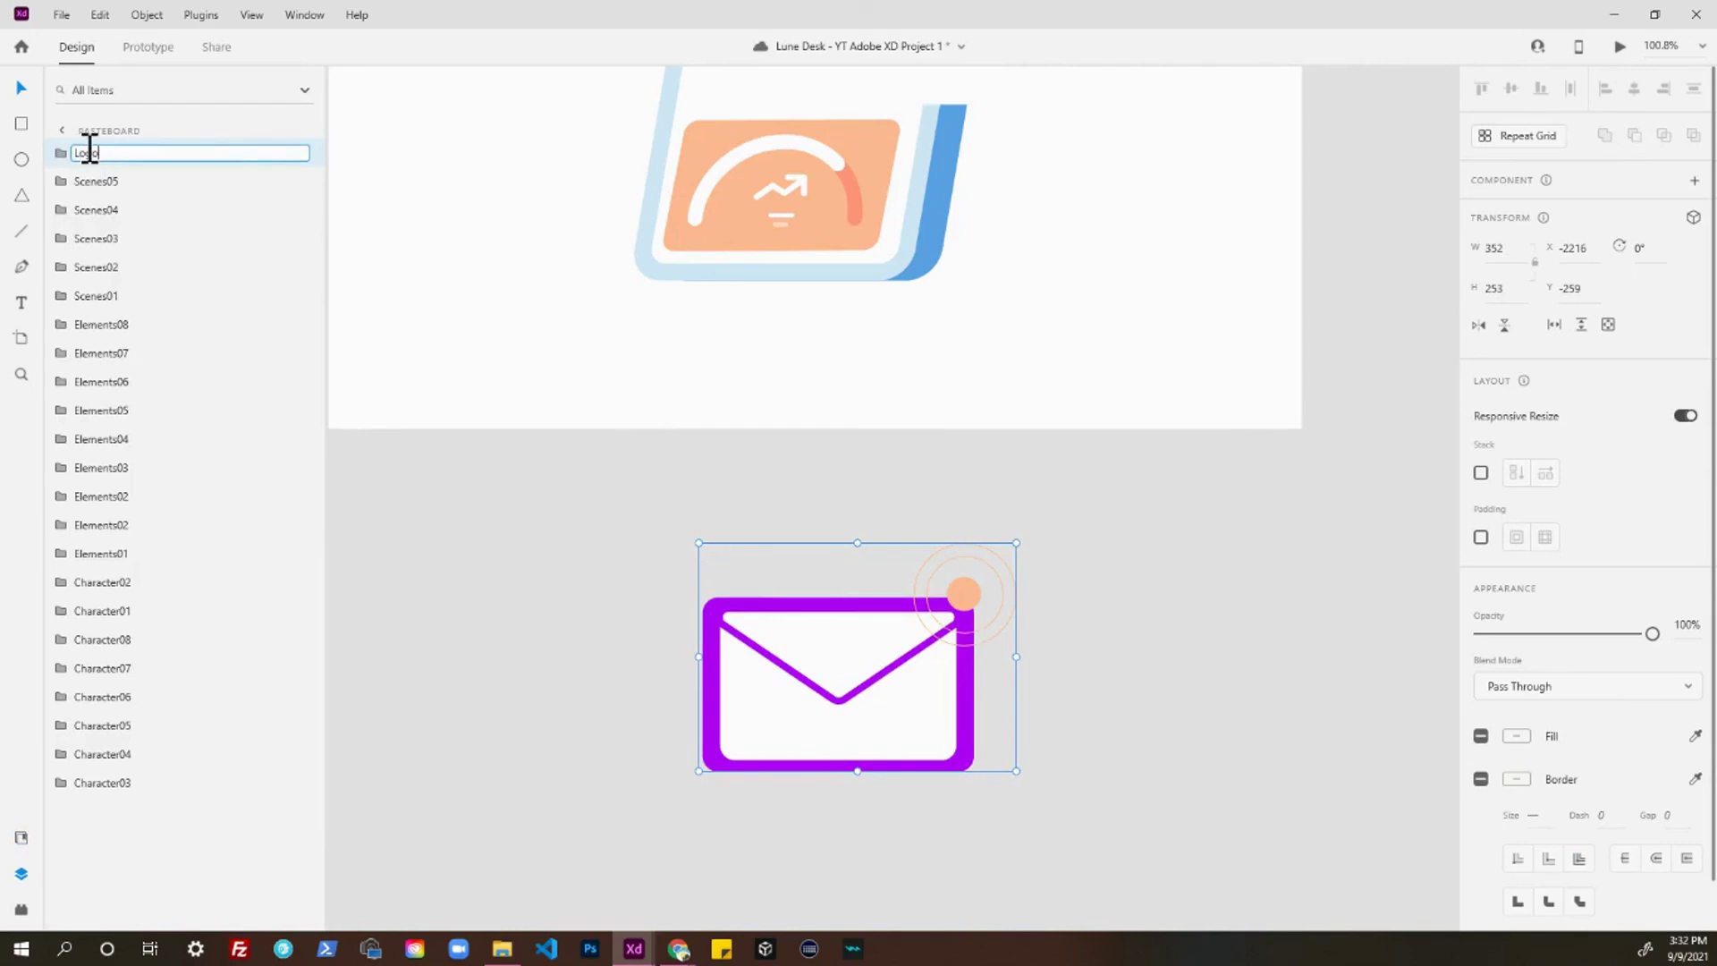
key("Return")
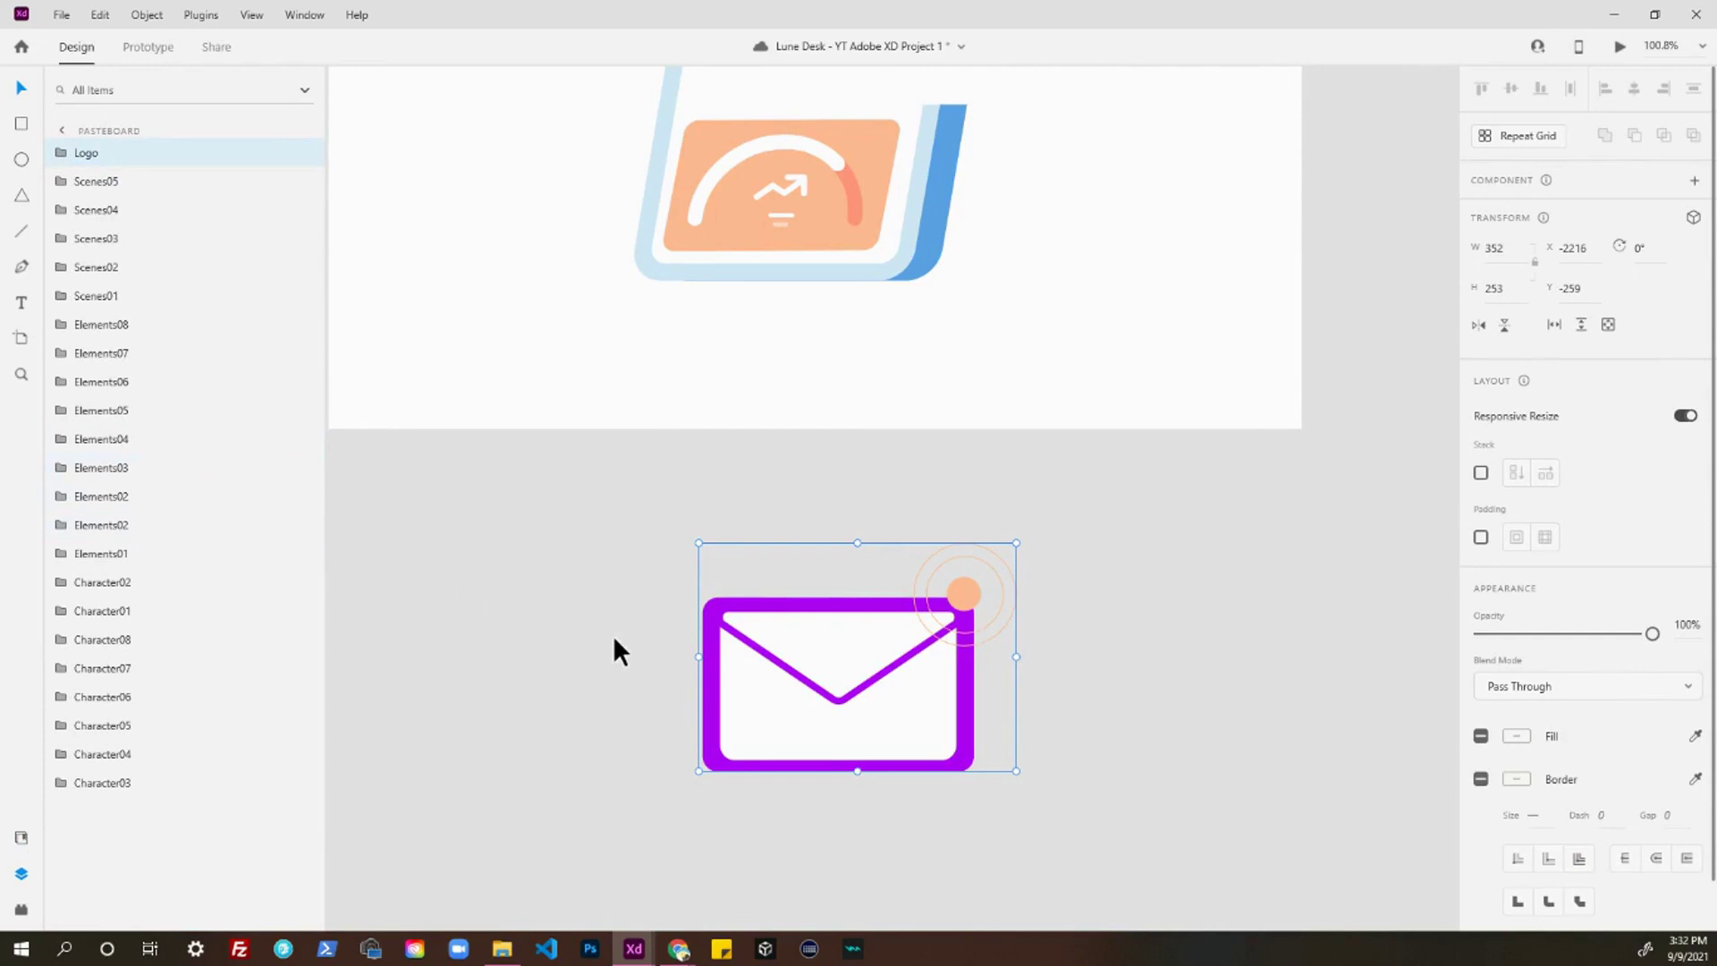
left_click(1042, 677)
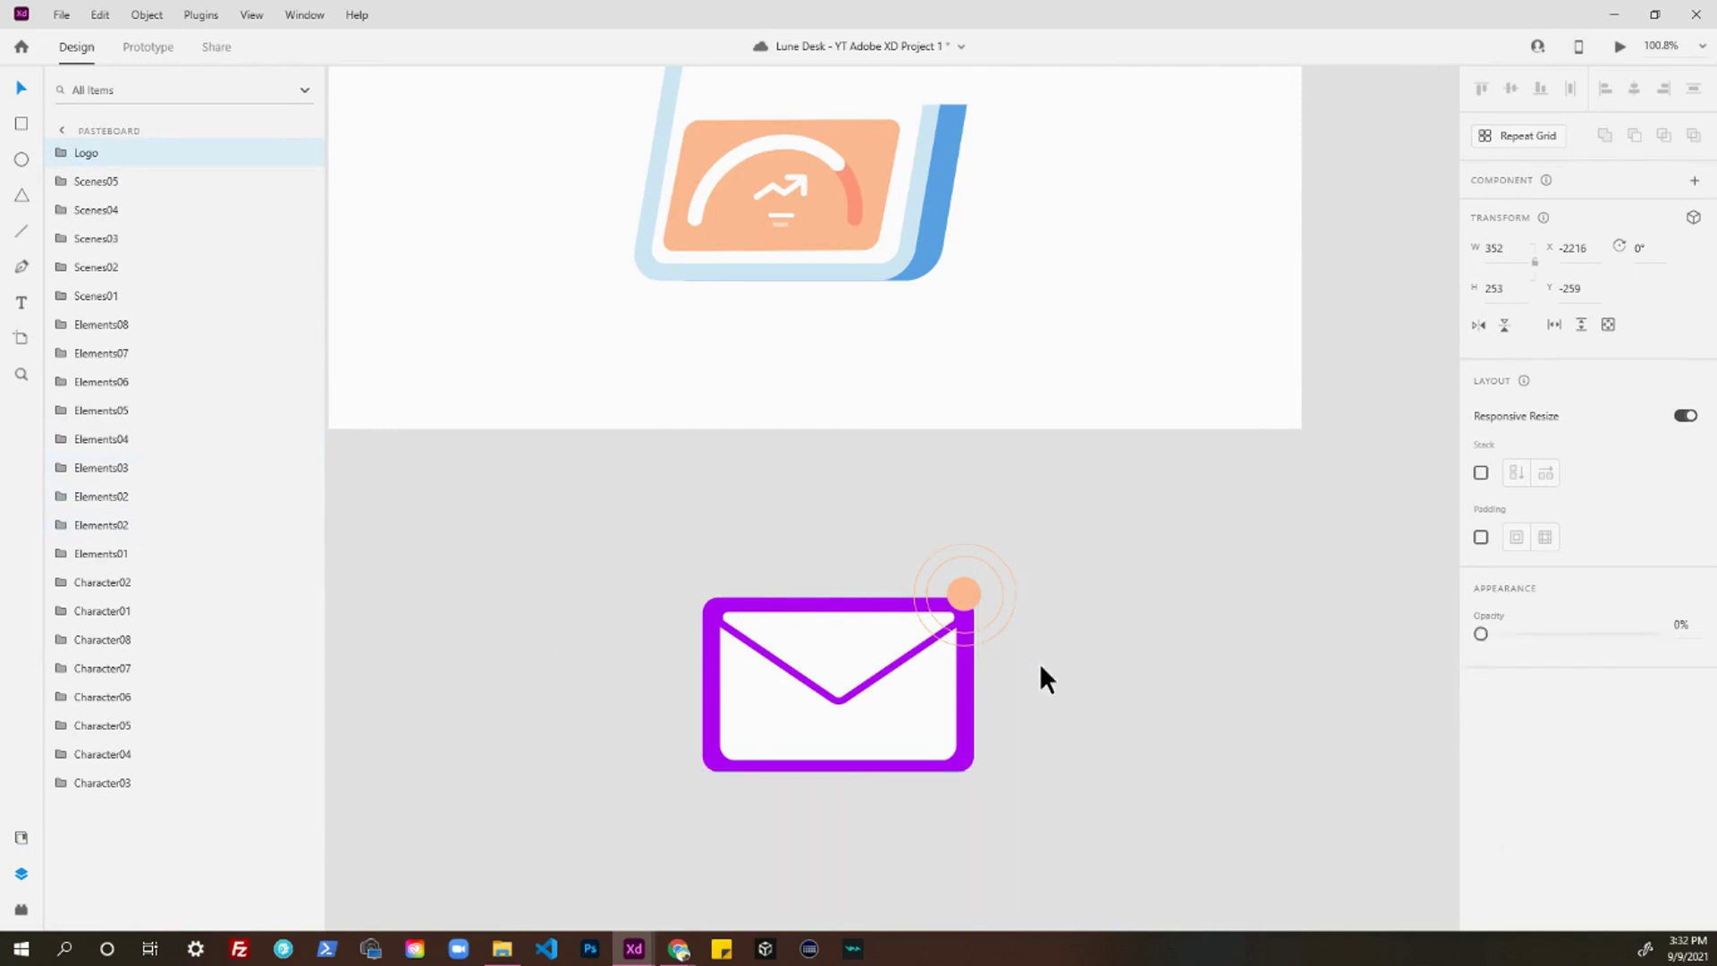
left_click(934, 619)
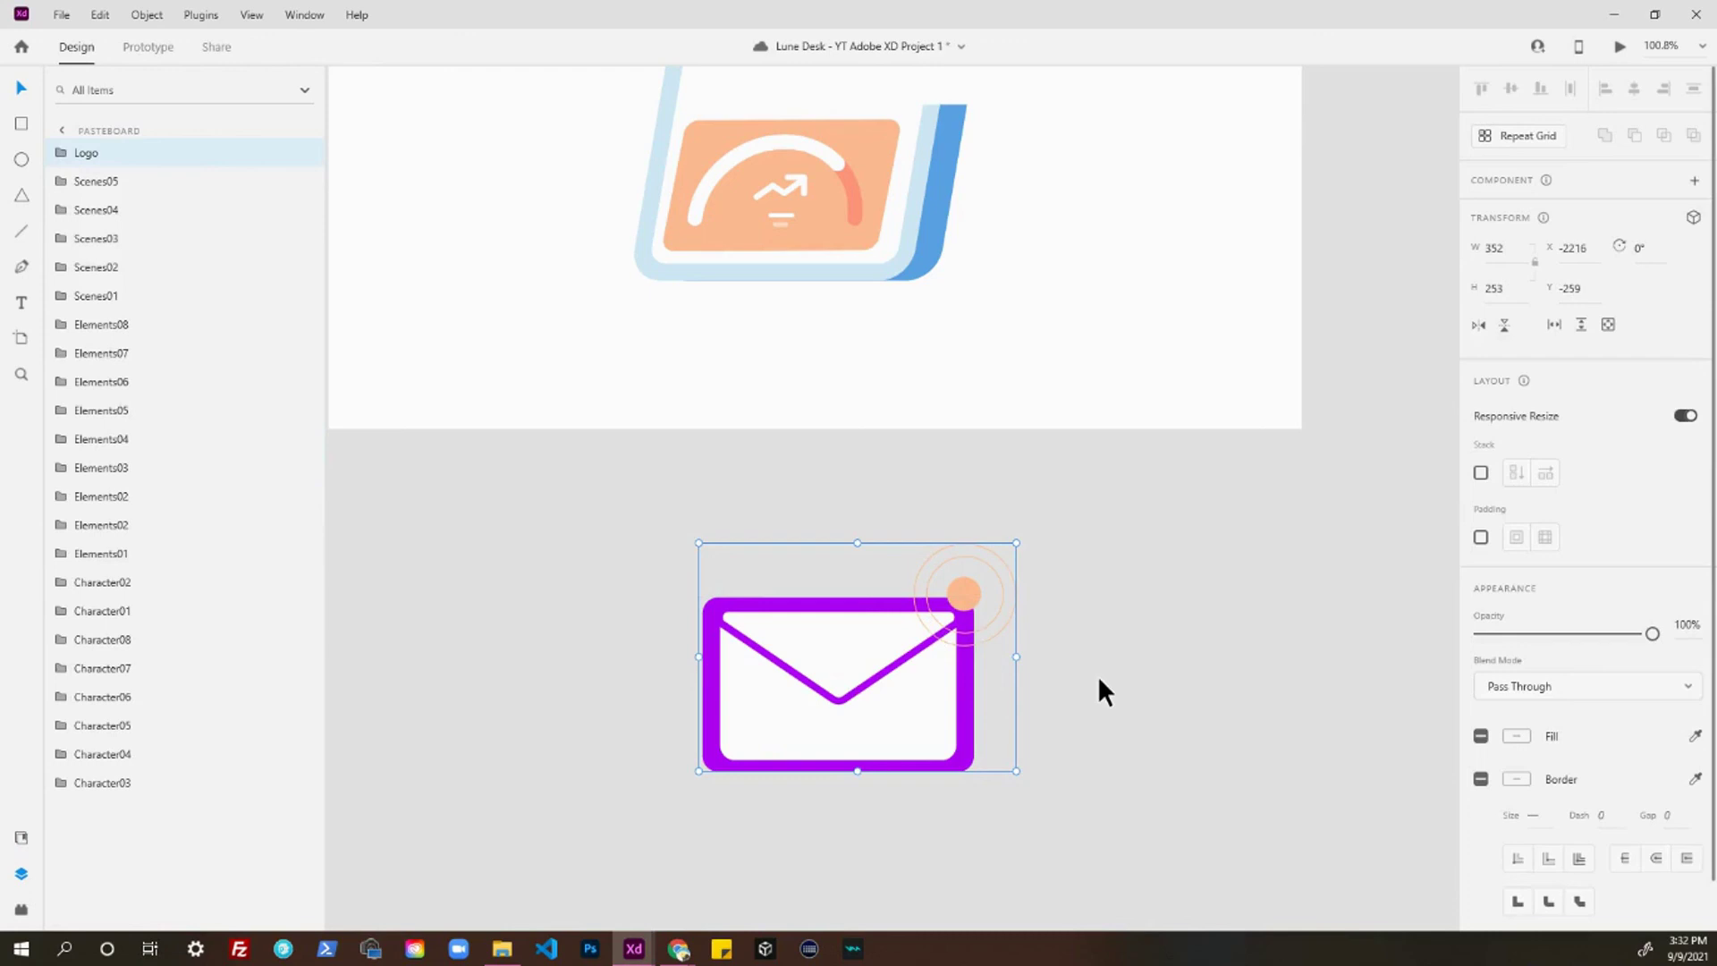
scroll(1011, 660, "down", 3)
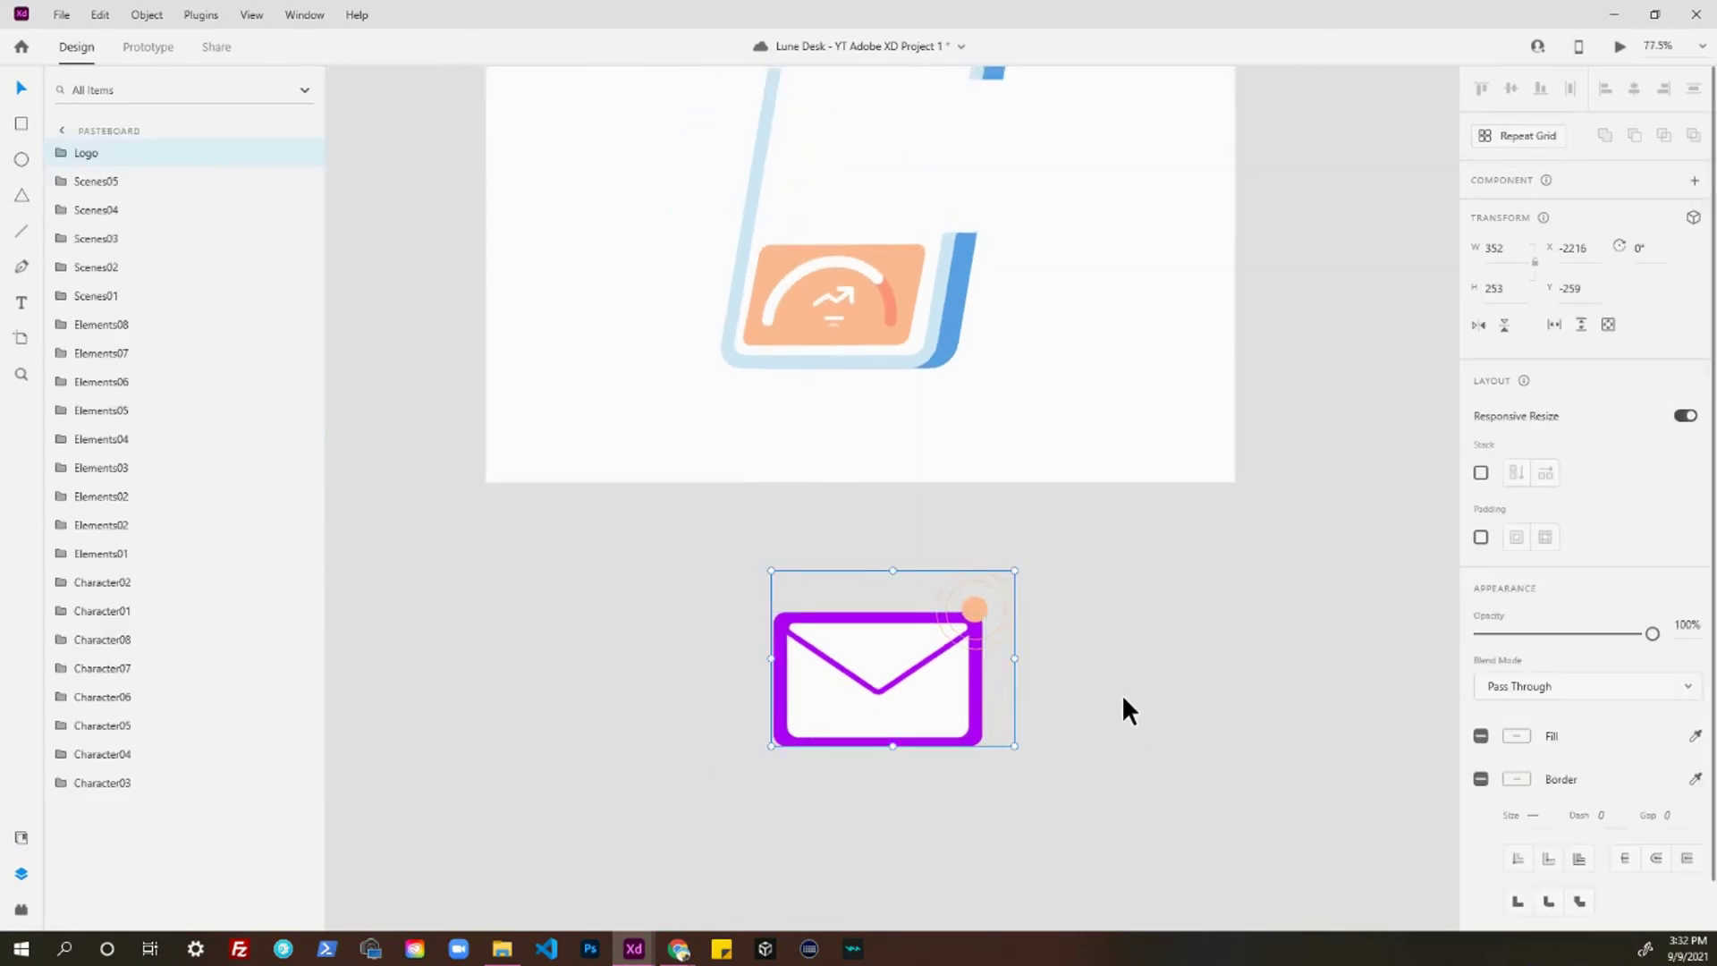
scroll(1125, 709, "down", 1)
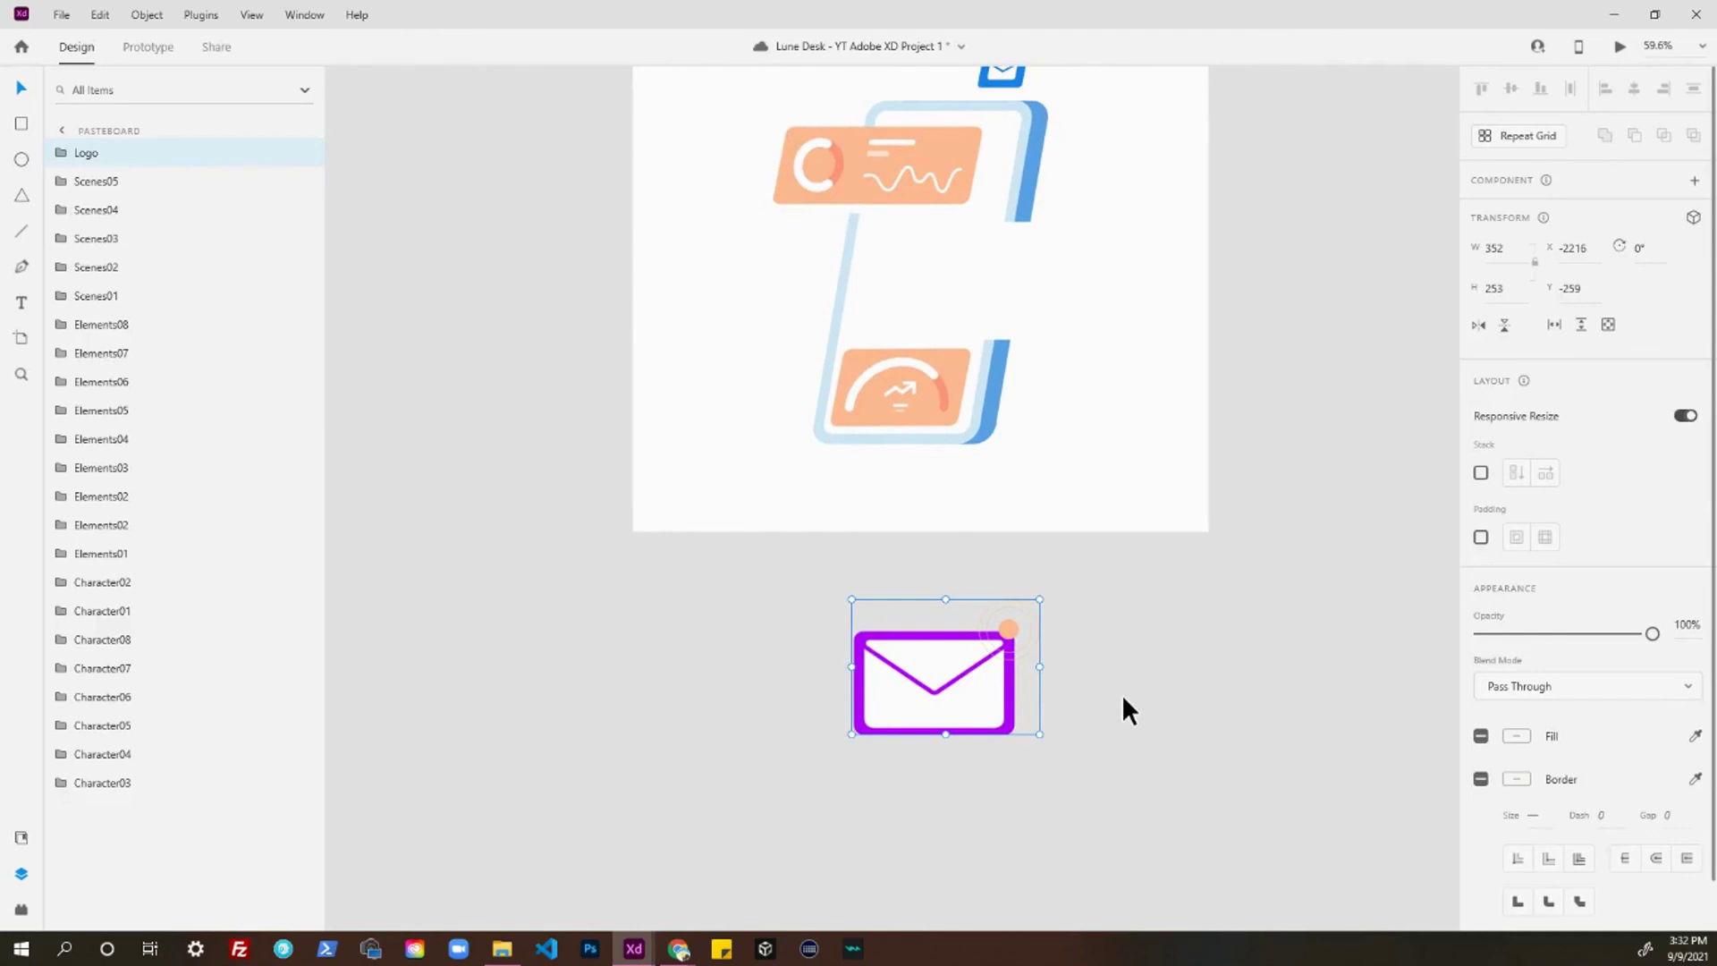